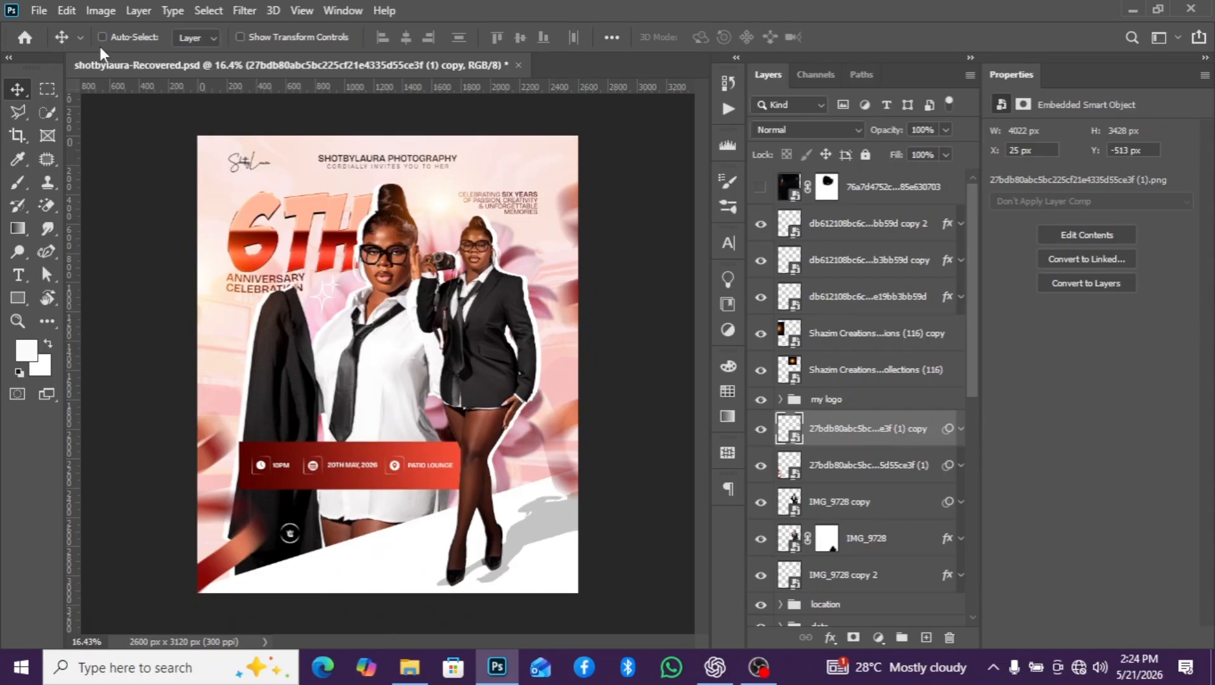
# - Create a new portrait document of 2600 x 3120 pixels at 300 pixels/inch in RGB Color
pyautogui.click(39, 10)
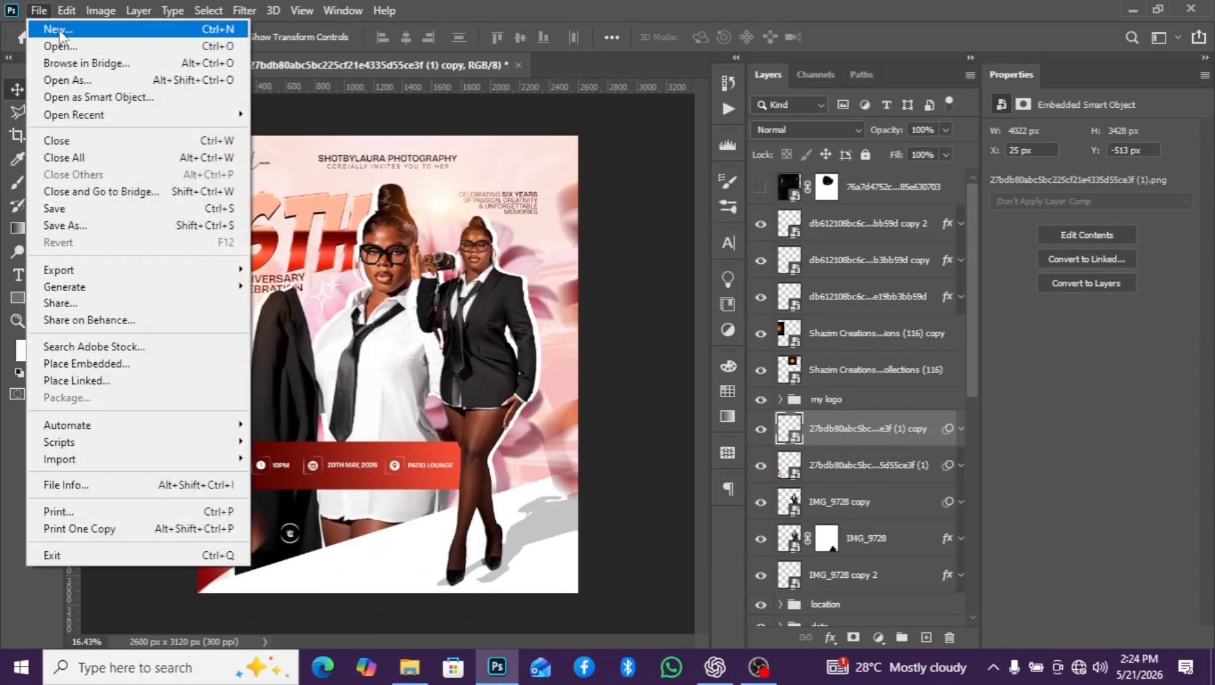
pyautogui.click(62, 33)
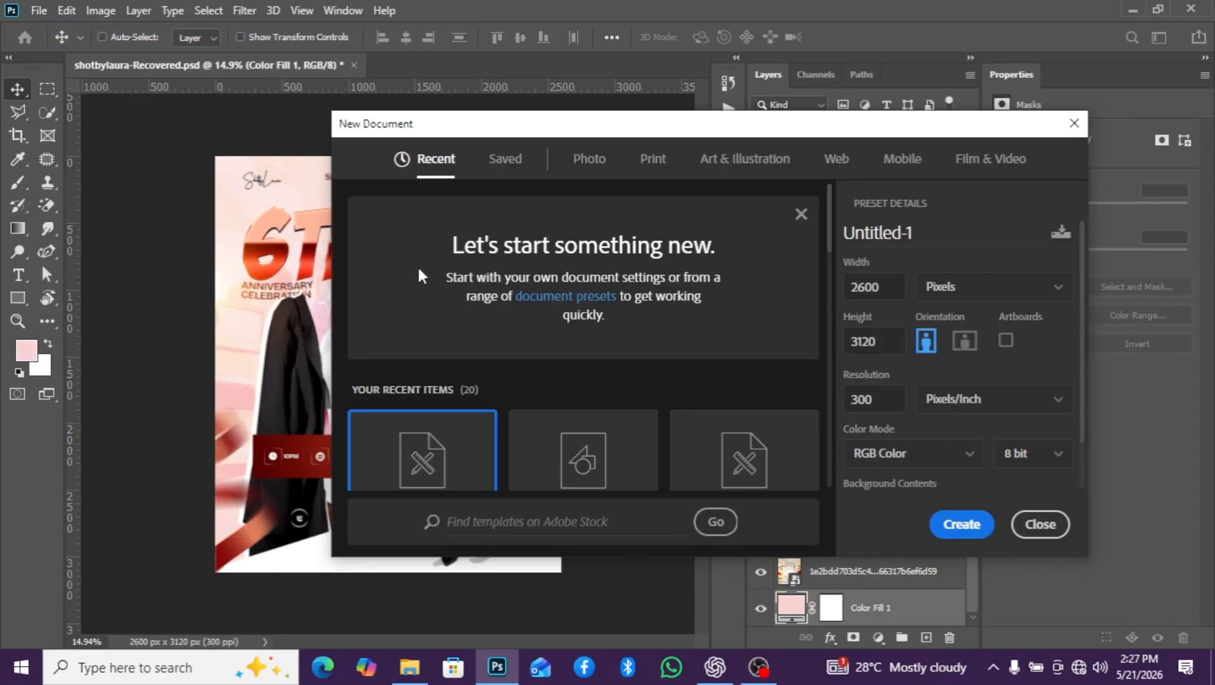
pyautogui.scroll(-3, 422, 285)
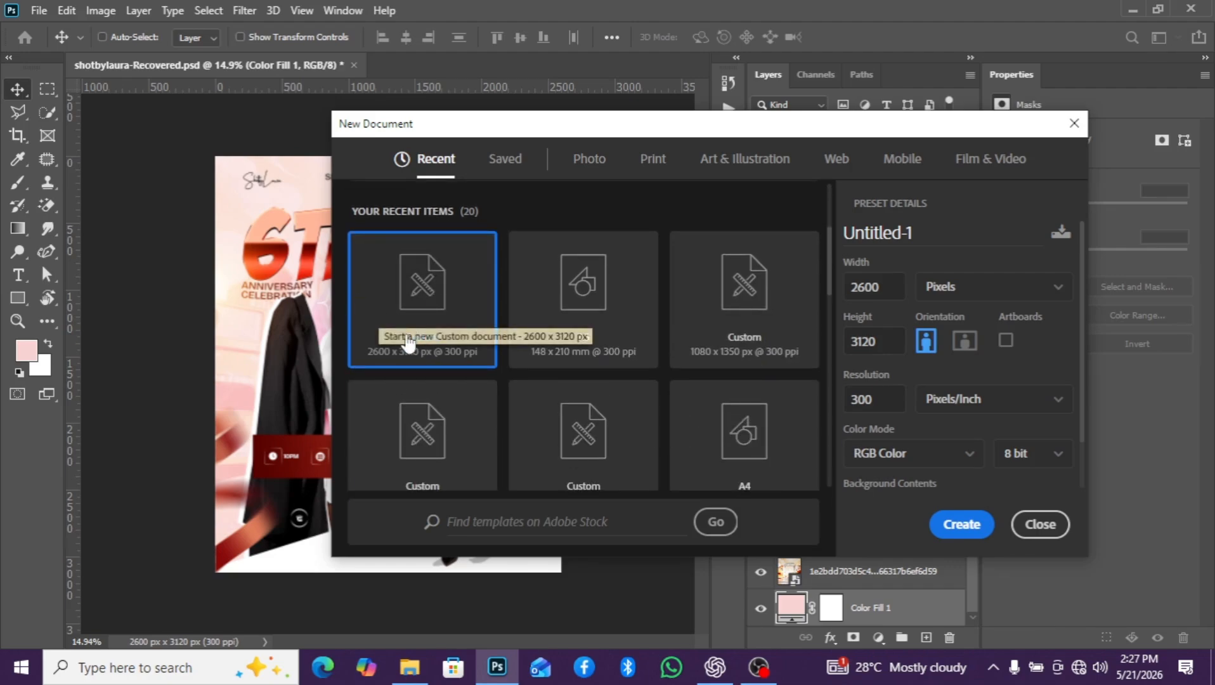
pyautogui.click(962, 525)
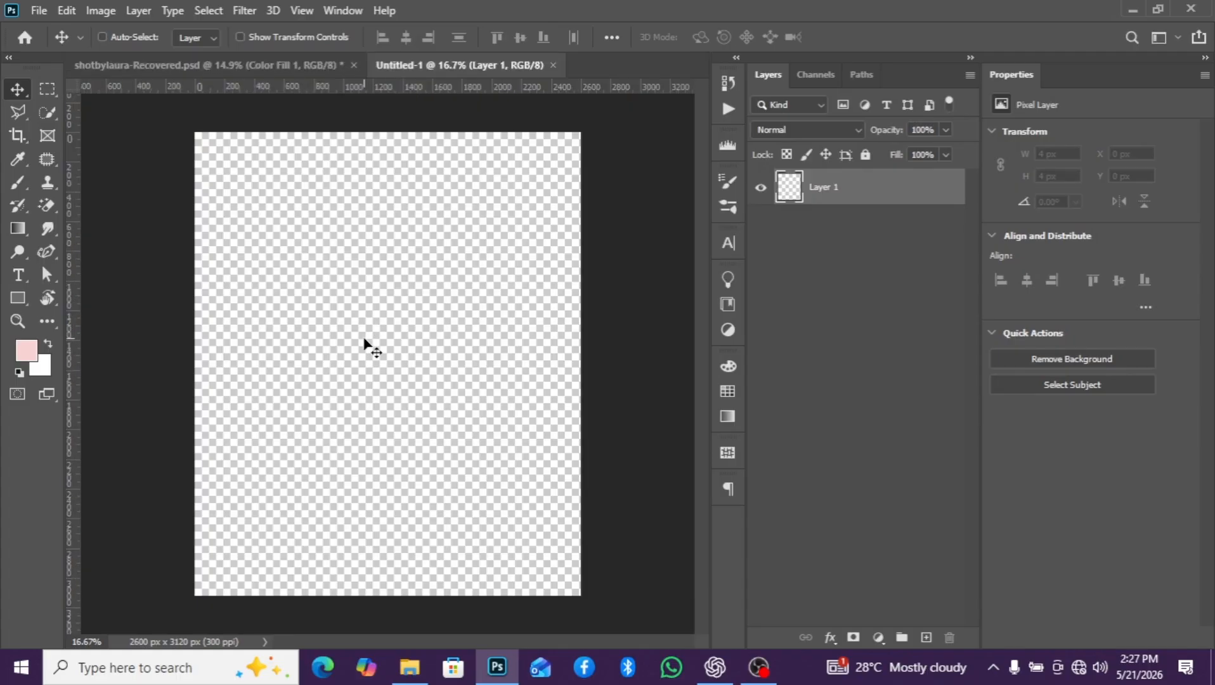
# - Add a Solid Color fill layer in light pink, hex f8d3d3, as the canvas background
pyautogui.scroll(-2, 364, 340)
pyautogui.click(875, 636)
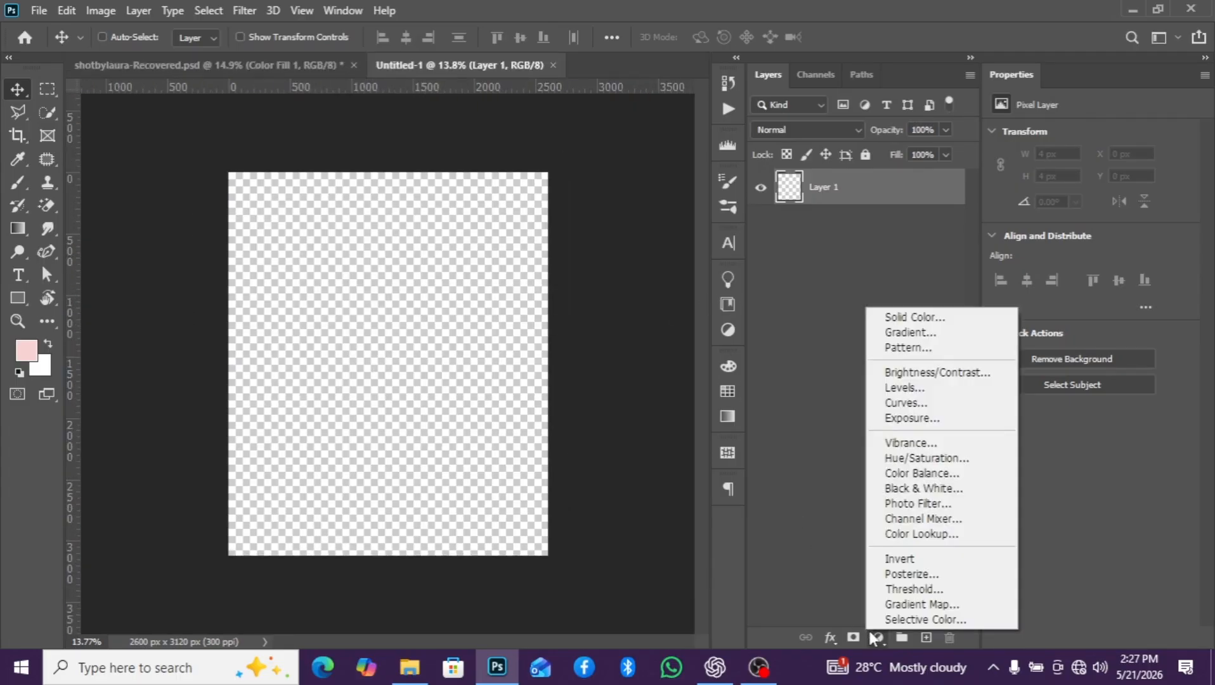
pyautogui.click(897, 320)
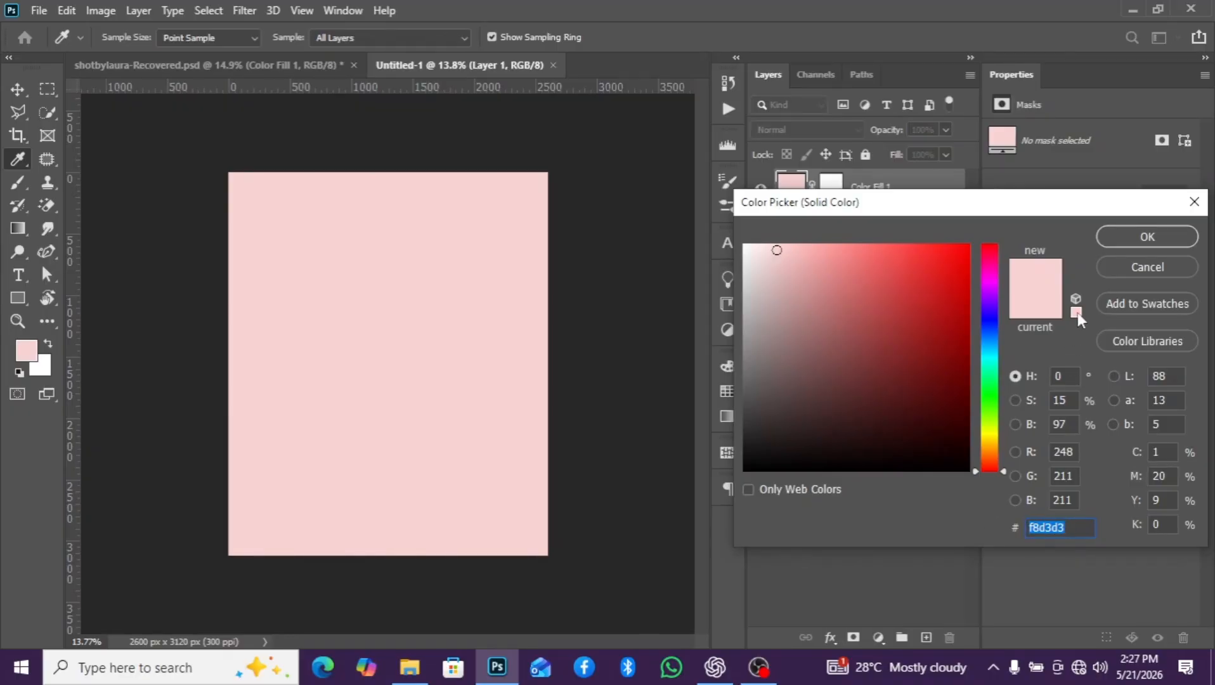
pyautogui.click(1134, 235)
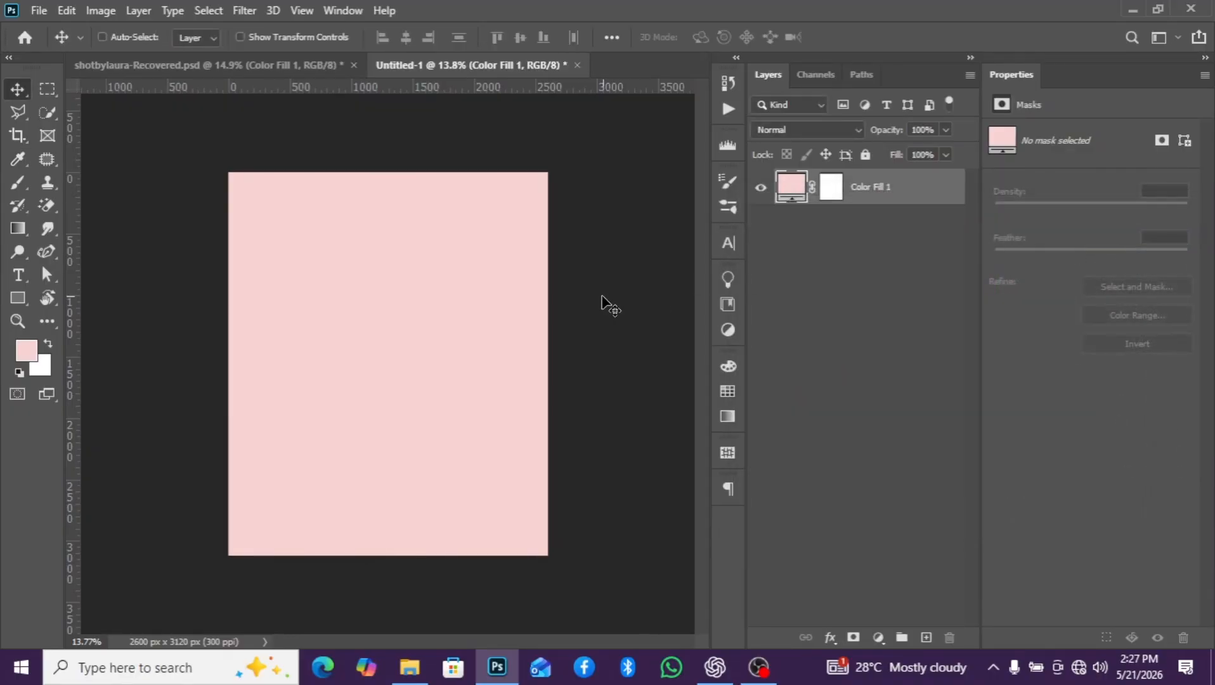
# - Place the orange city gate image 1e2bdd703d5c484621a66317b6ef6d59 from the anniversaryyy folder and scale it to about 85% to span the canvas width
pyautogui.scroll(-1, 453, 366)
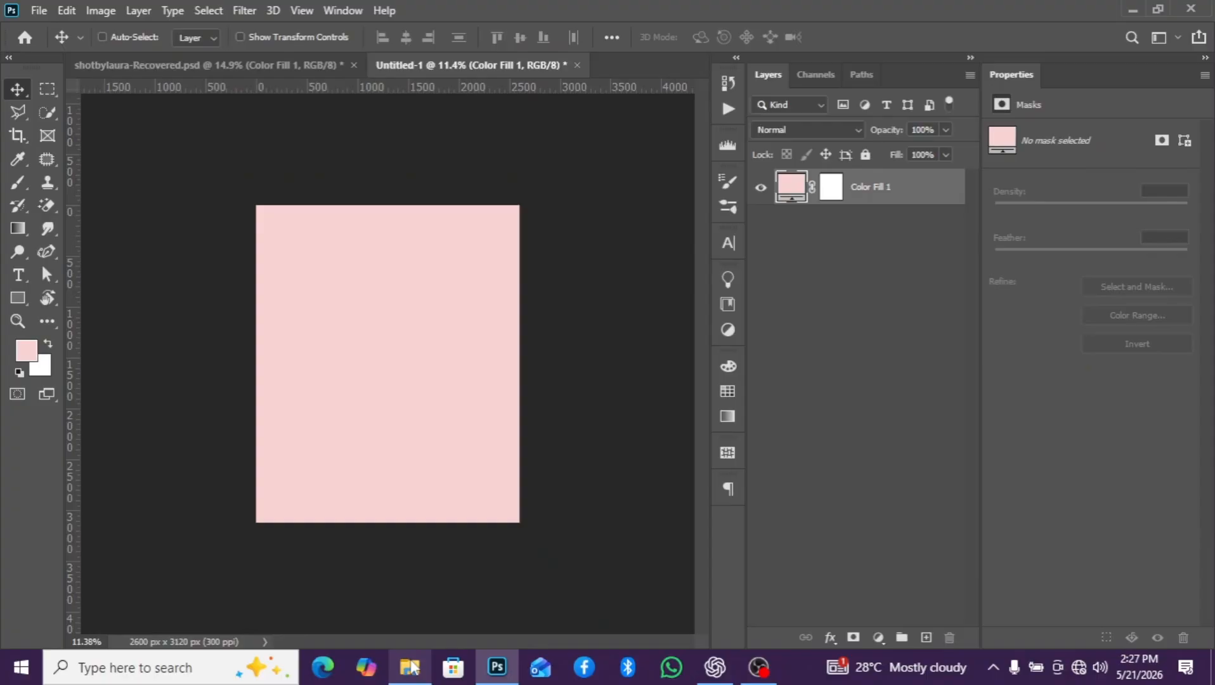
pyautogui.click(418, 612)
pyautogui.scroll(3, 867, 244)
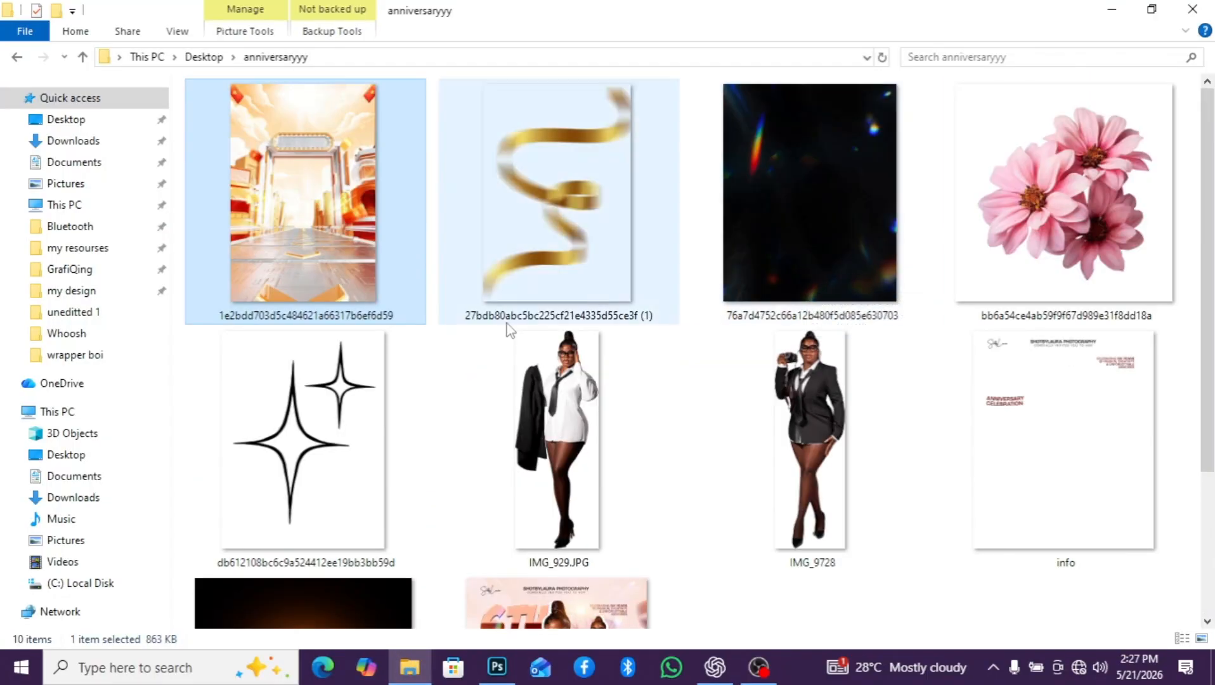
pyautogui.scroll(-3, 505, 326)
pyautogui.scroll(3, 511, 308)
pyautogui.moveTo(399, 298); pyautogui.dragTo(452, 404)
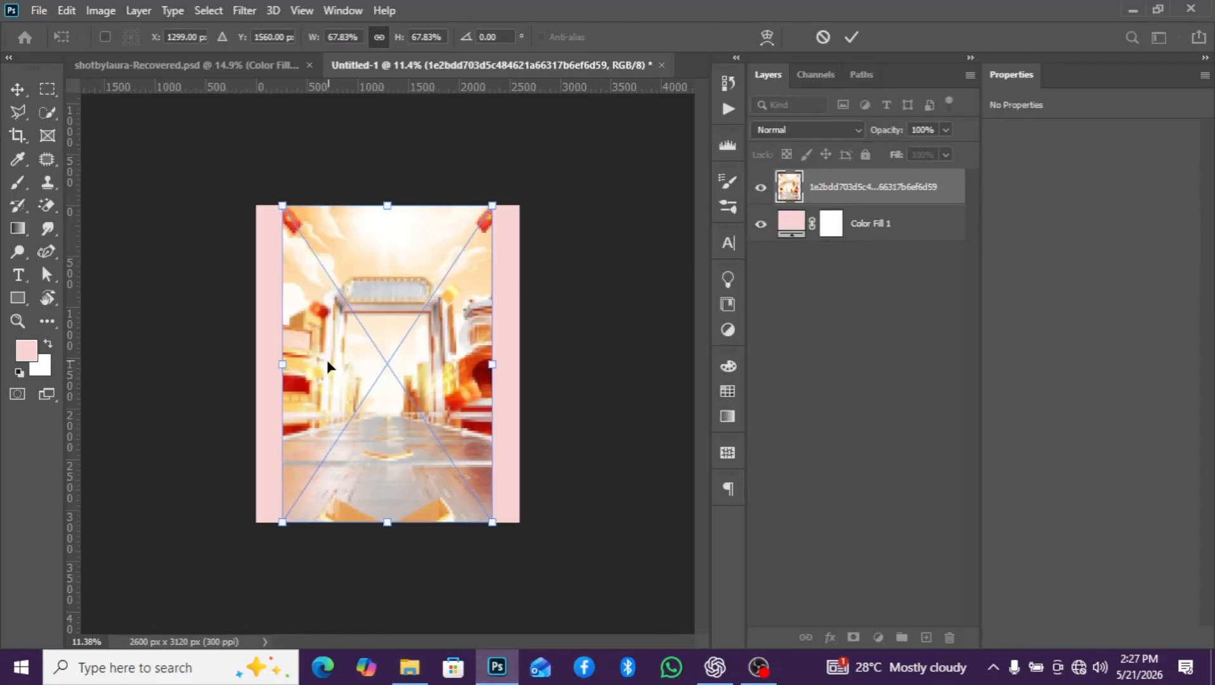
pyautogui.moveTo(284, 365); pyautogui.dragTo(256, 365)
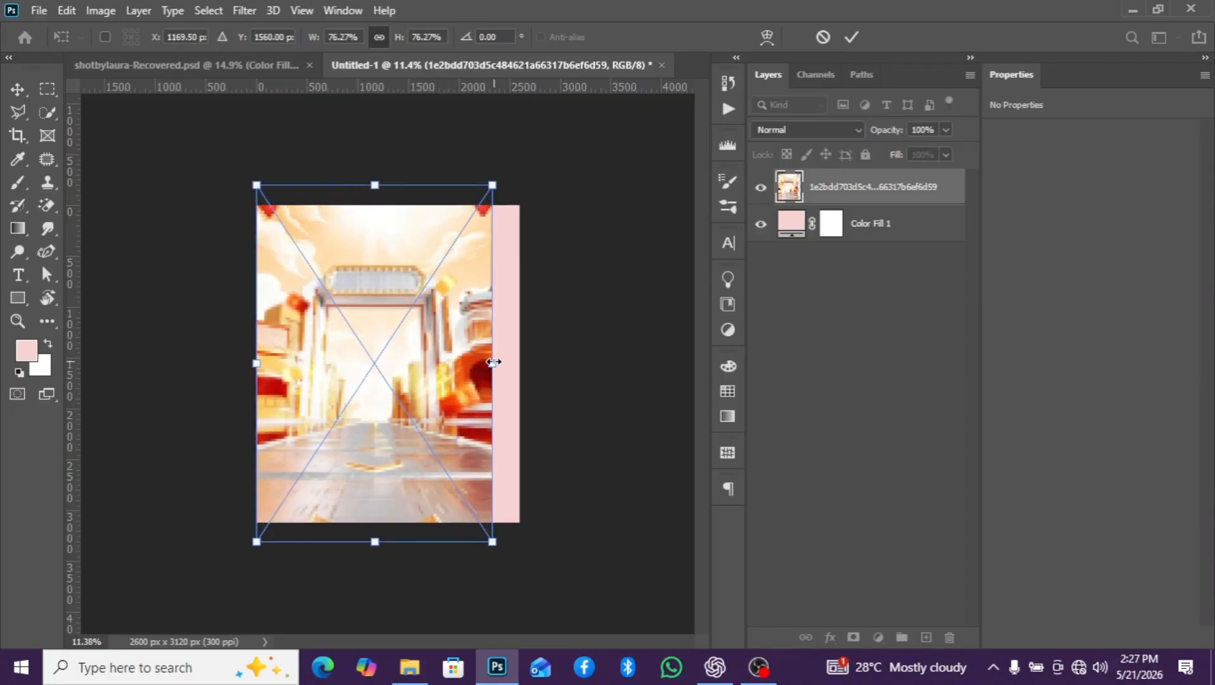
pyautogui.moveTo(495, 363); pyautogui.dragTo(518, 362)
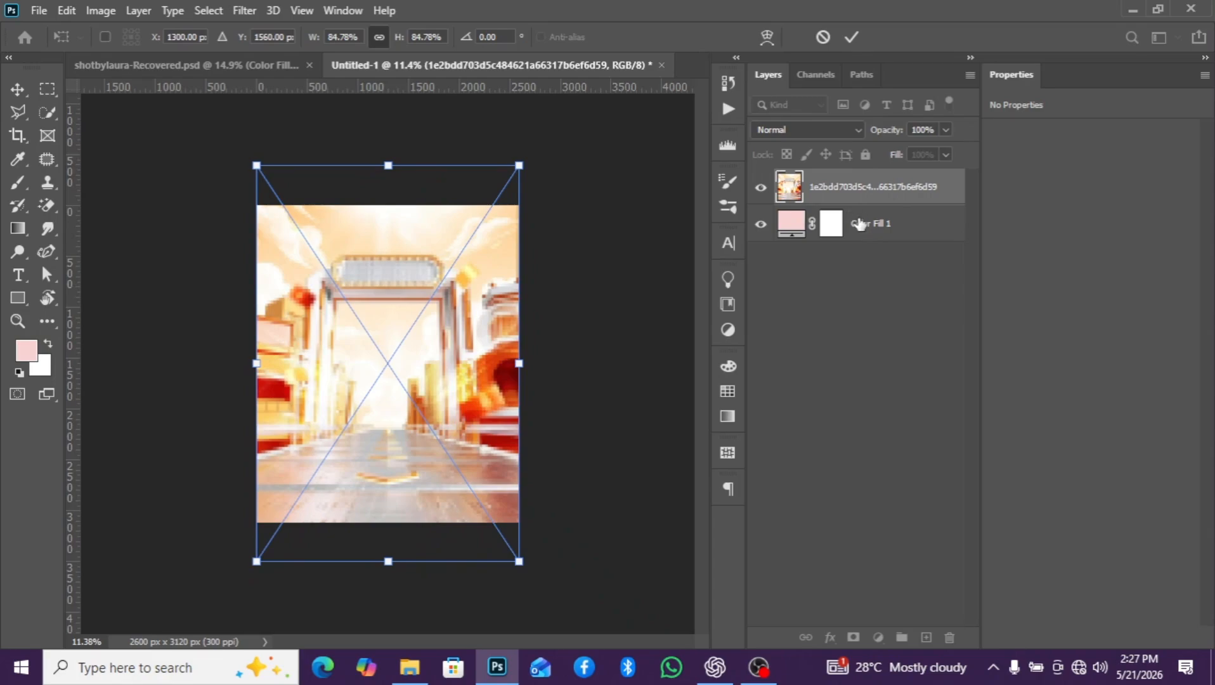
pyautogui.click(859, 224)
# - Blend the city gate image layer with Overlay mode, 73% opacity and 66% fill
pyautogui.click(862, 191)
pyautogui.click(837, 129)
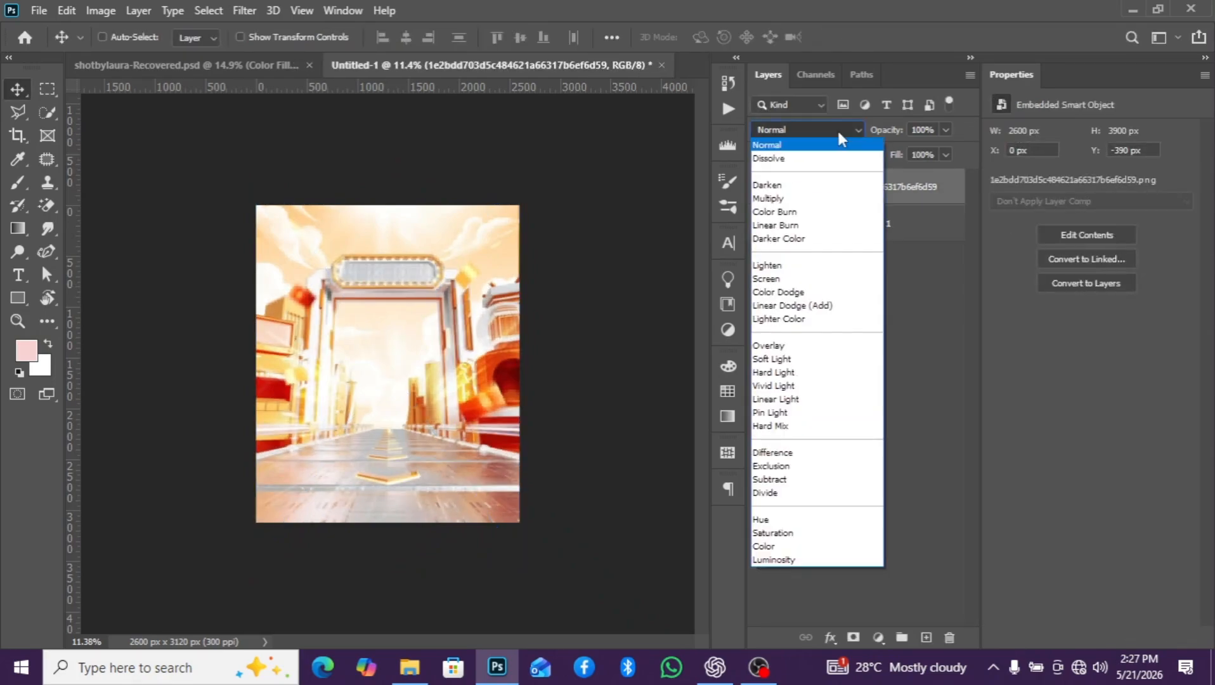
pyautogui.click(789, 345)
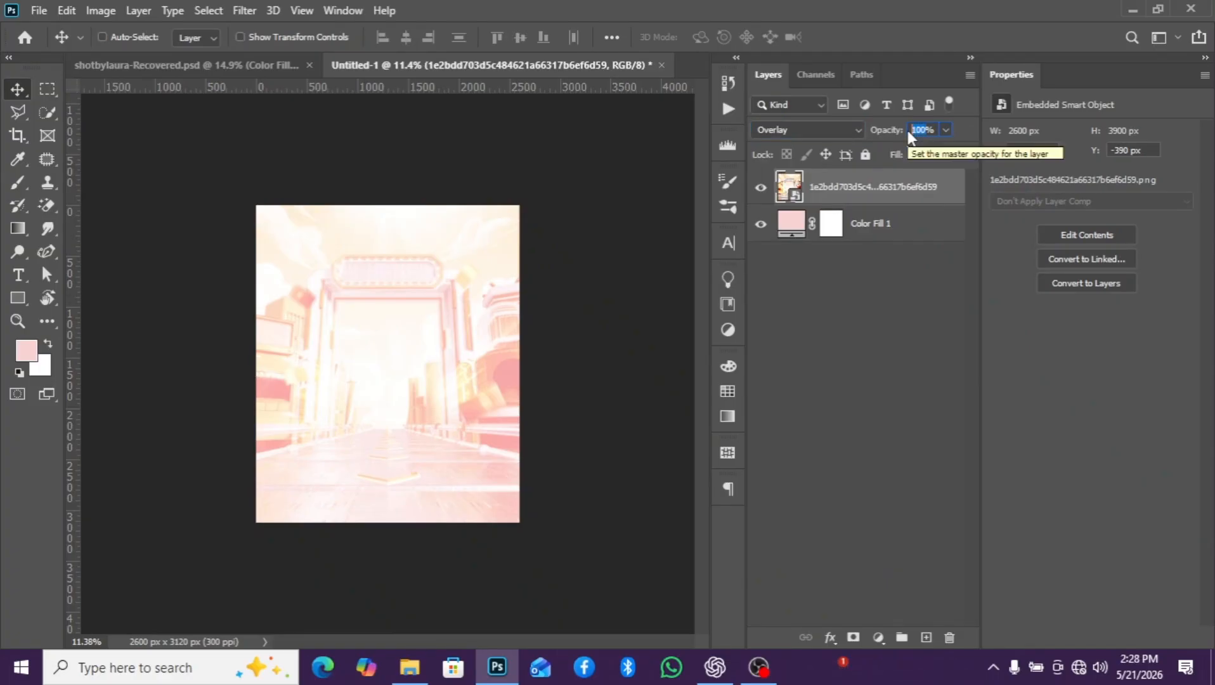
pyautogui.write('73')
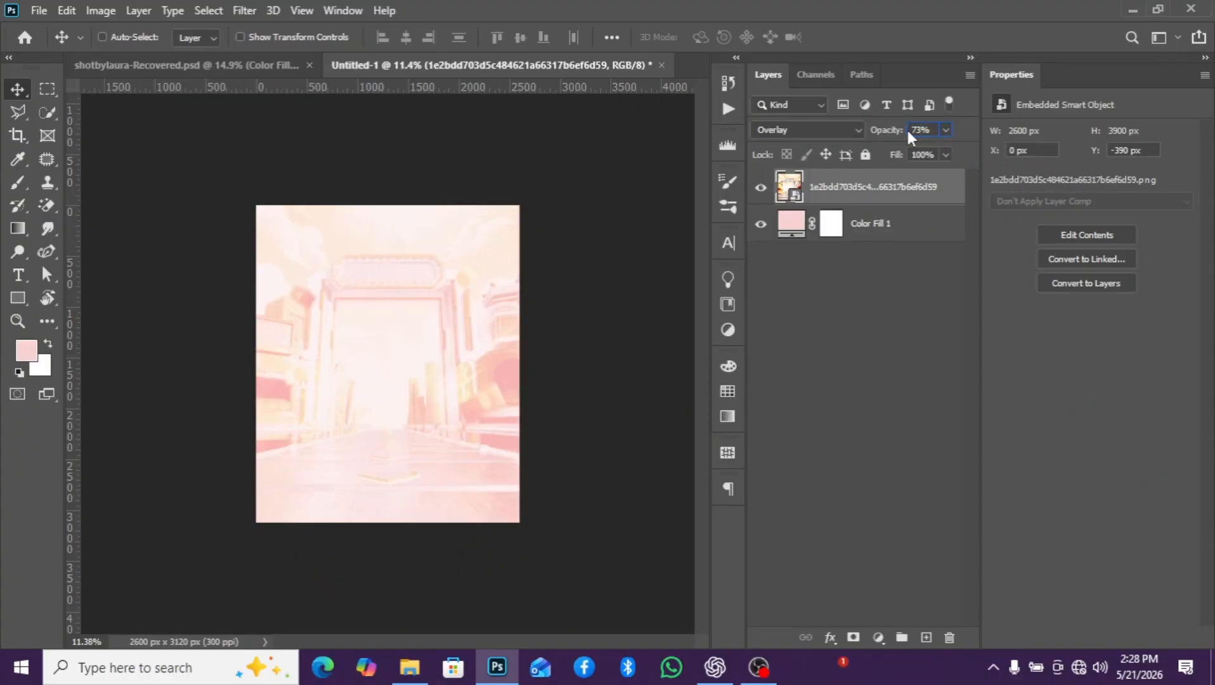
pyautogui.click(925, 154)
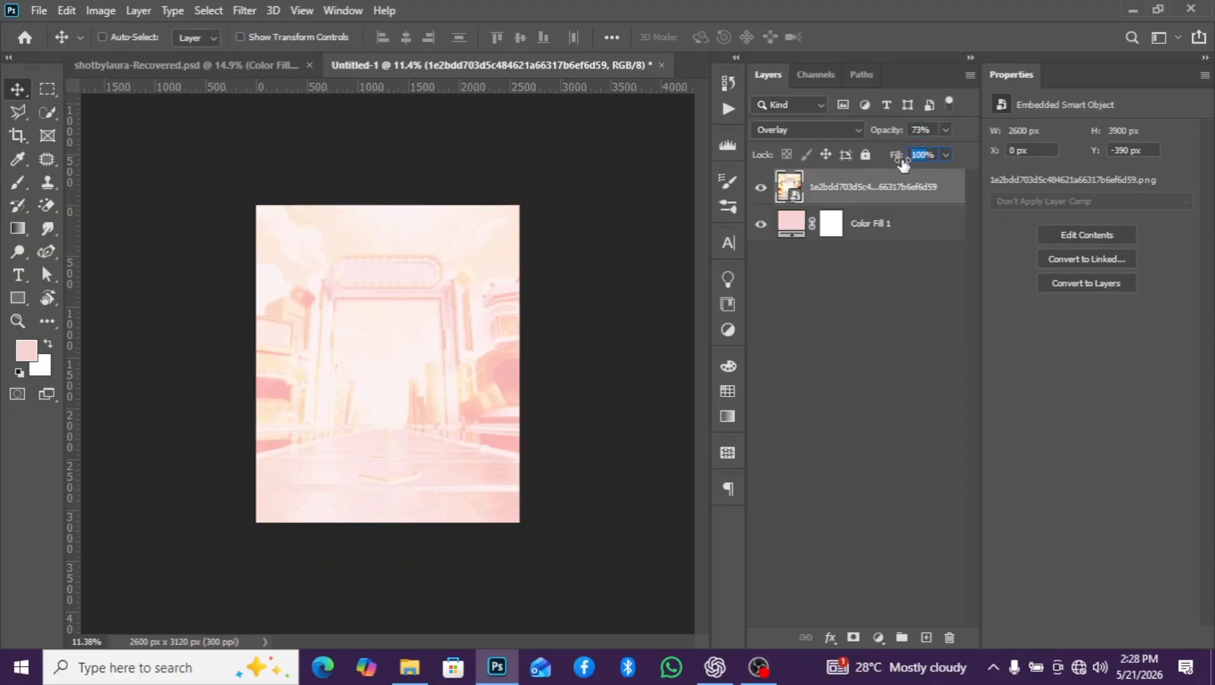
pyautogui.write('66')
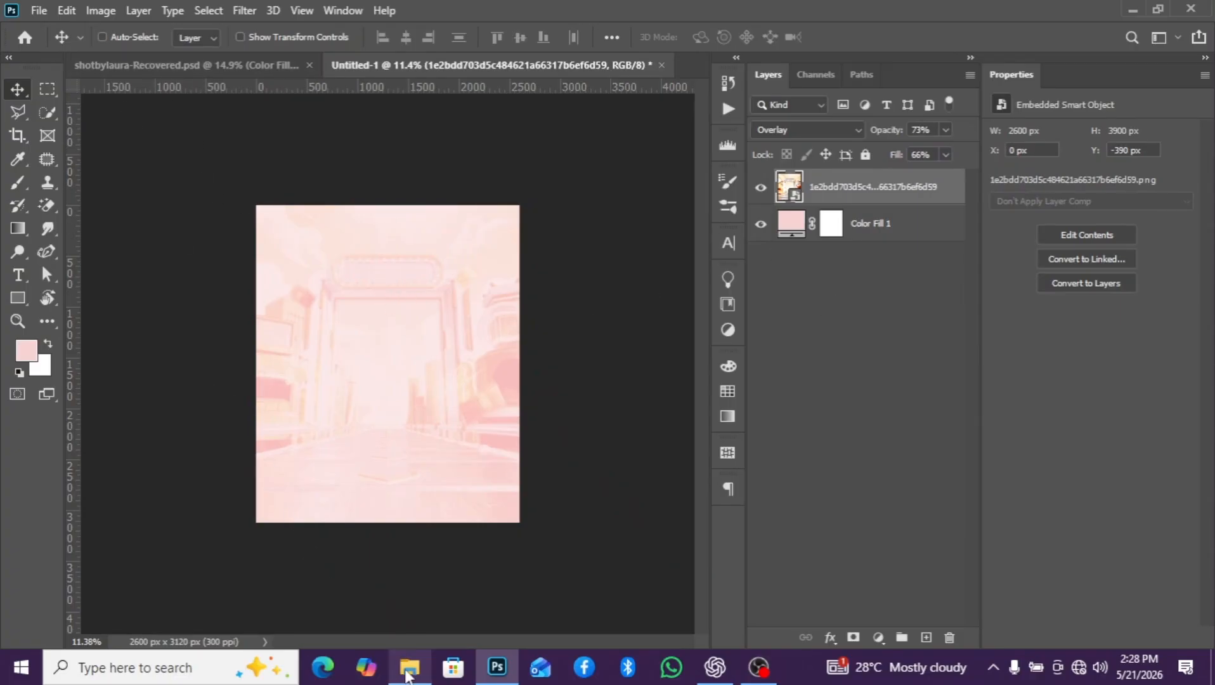
# - Place IMG_929.JPG, the woman in the white shirt, from the anniversaryyy folder in File Explorer into the new document
pyautogui.moveTo(406, 676)
pyautogui.click(412, 609)
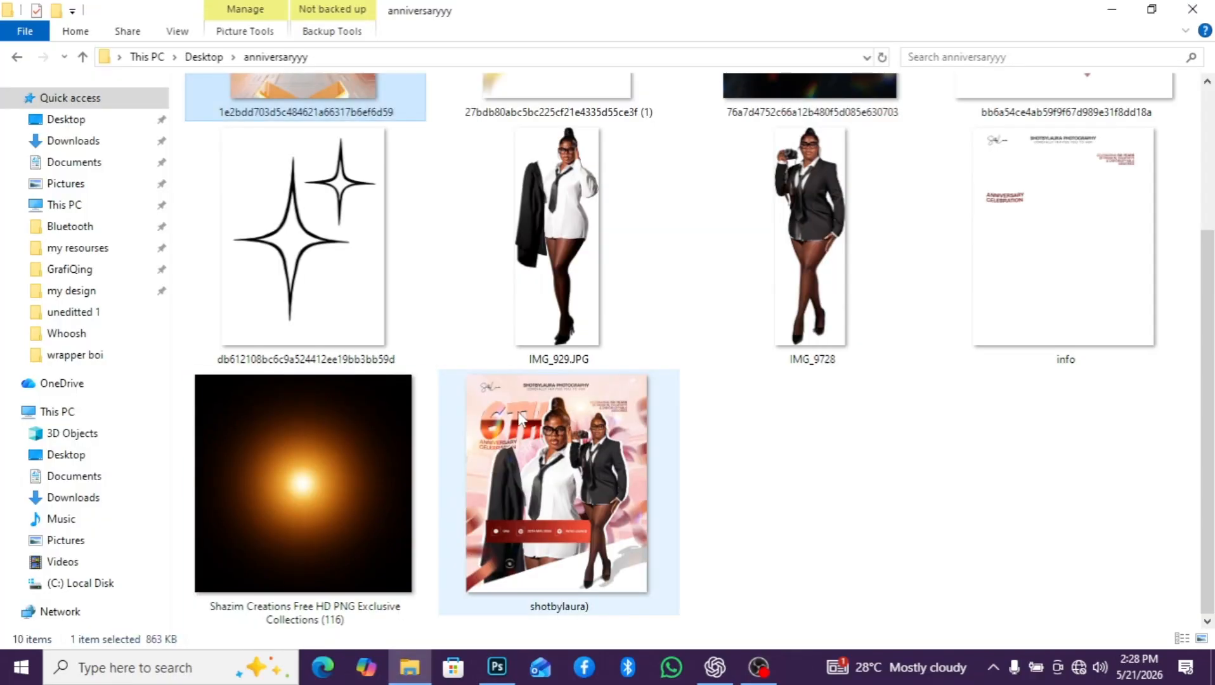
pyautogui.scroll(3, 526, 431)
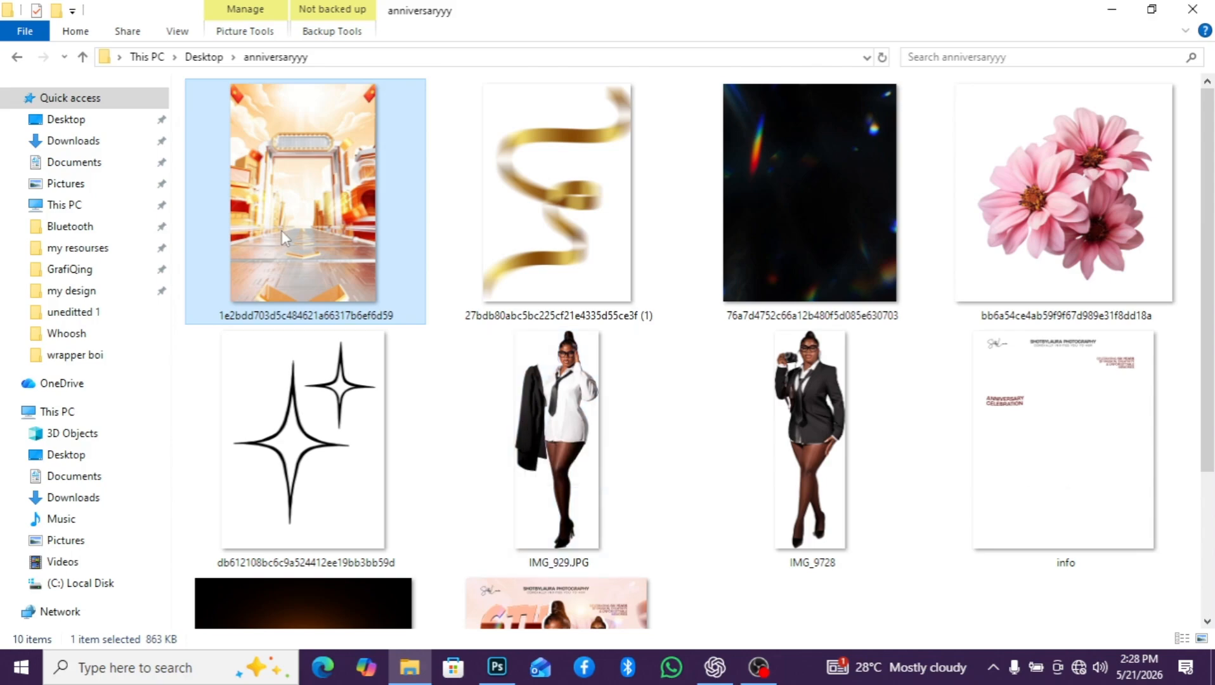
pyautogui.scroll(-3, 580, 381)
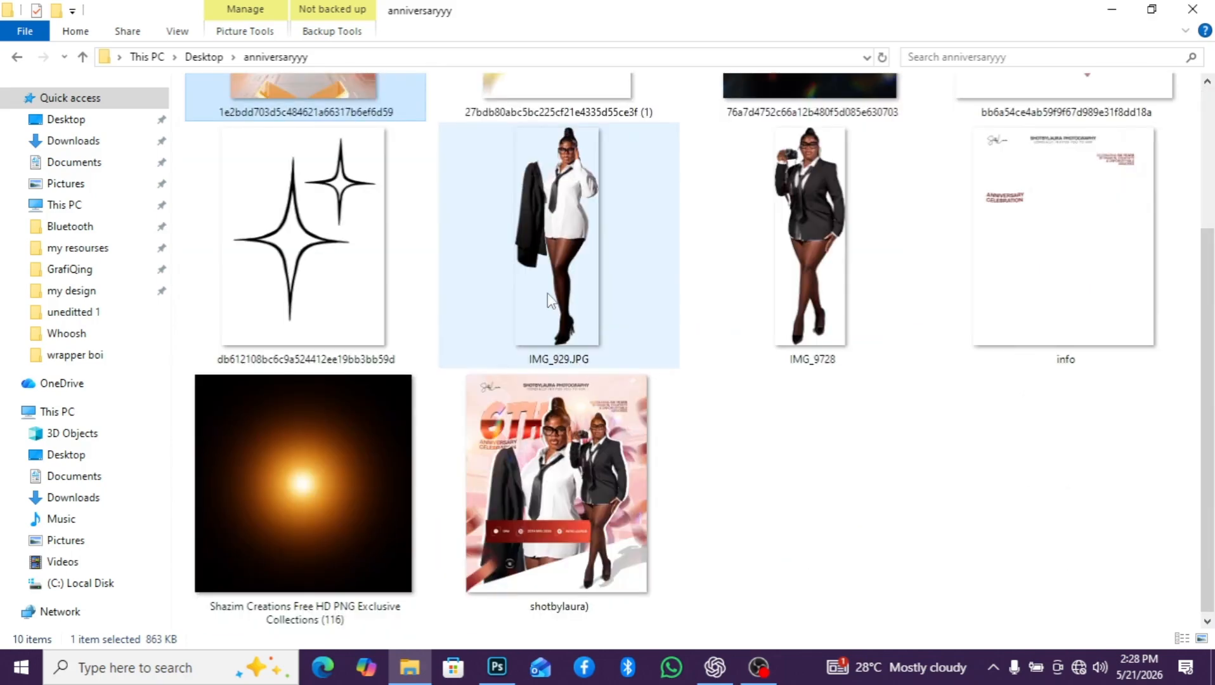
pyautogui.moveTo(550, 293); pyautogui.dragTo(426, 423)
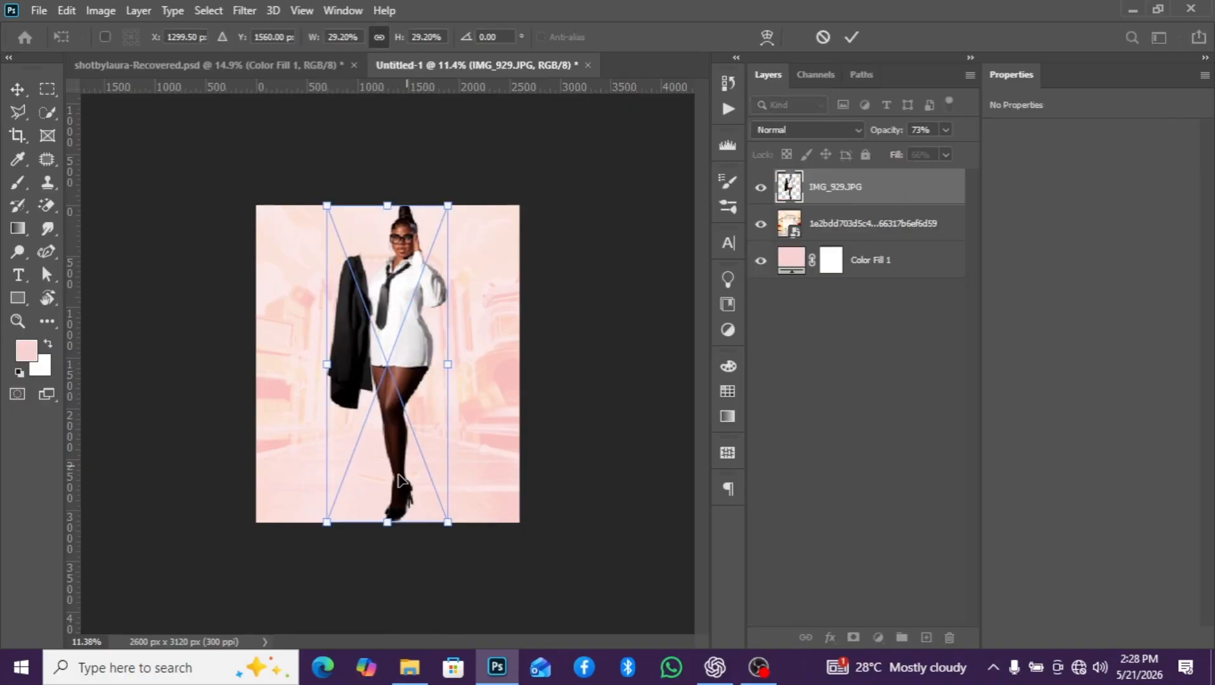
# - Scale the white-shirt figure to about 43% and position it with her head near the canvas top and legs running off the bottom
pyautogui.moveTo(329, 522); pyautogui.dragTo(265, 634)
pyautogui.scroll(2, 377, 413)
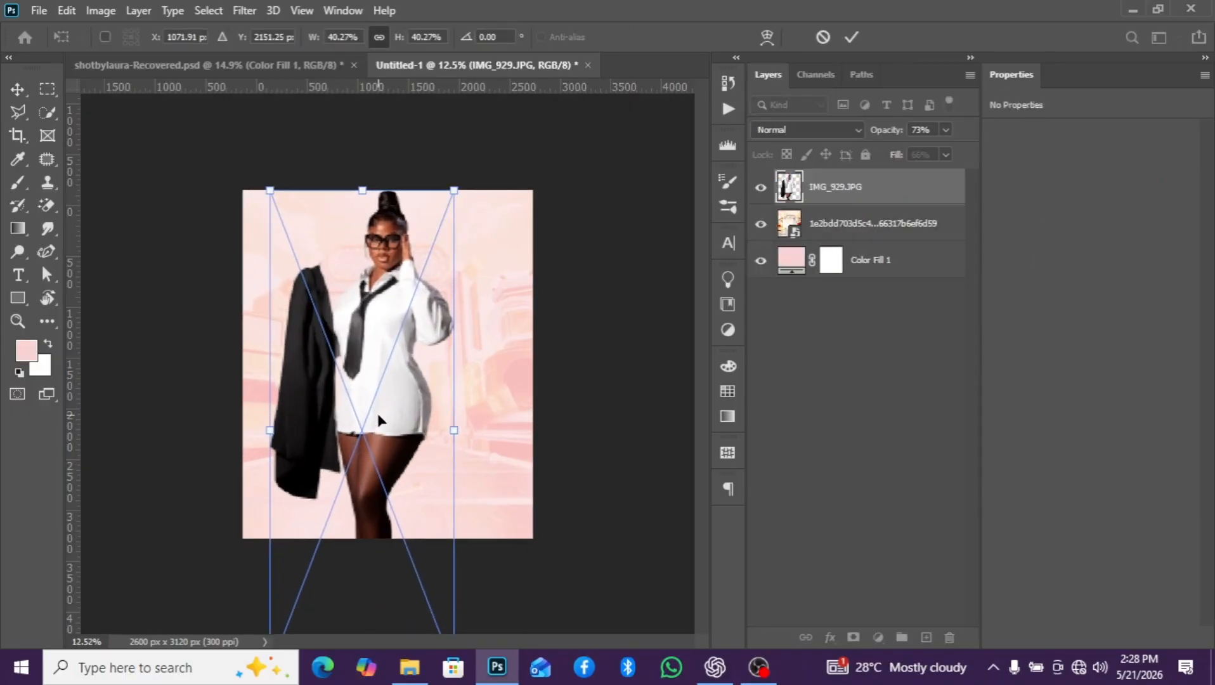
pyautogui.moveTo(377, 413); pyautogui.dragTo(385, 452)
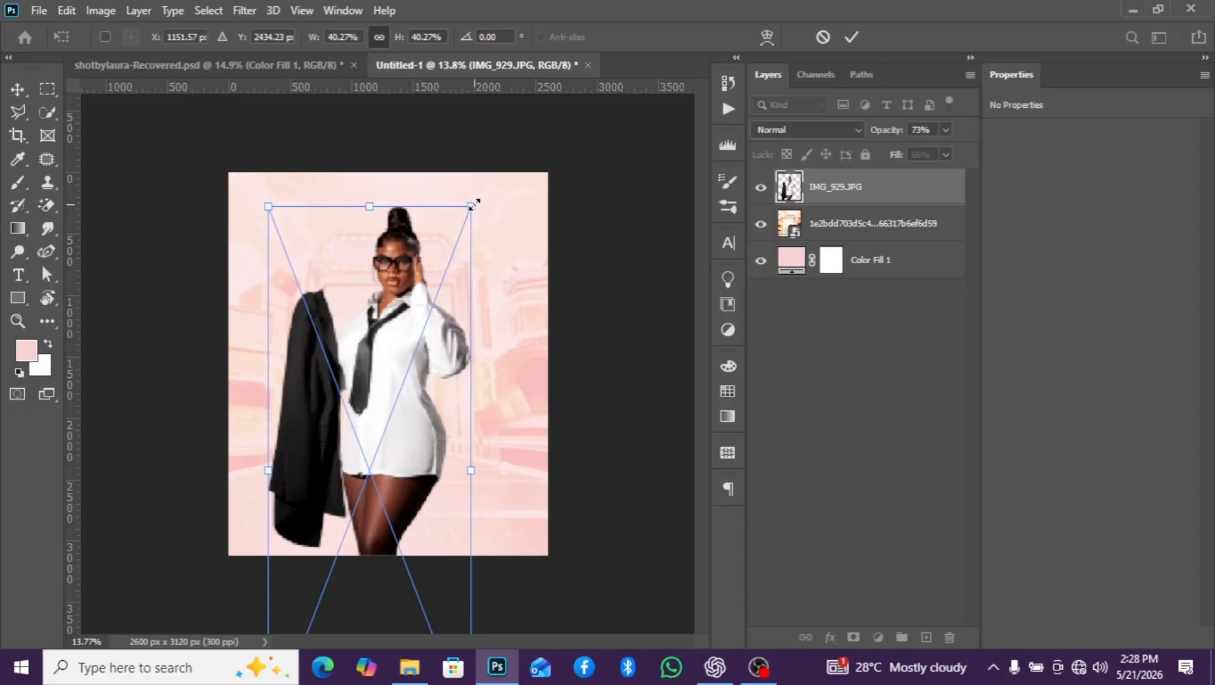
pyautogui.moveTo(474, 205); pyautogui.dragTo(483, 178)
pyautogui.moveTo(431, 271)
pyautogui.mouseDown()
pyautogui.moveTo(432, 297)
pyautogui.moveTo(428, 282)
pyautogui.mouseUp()
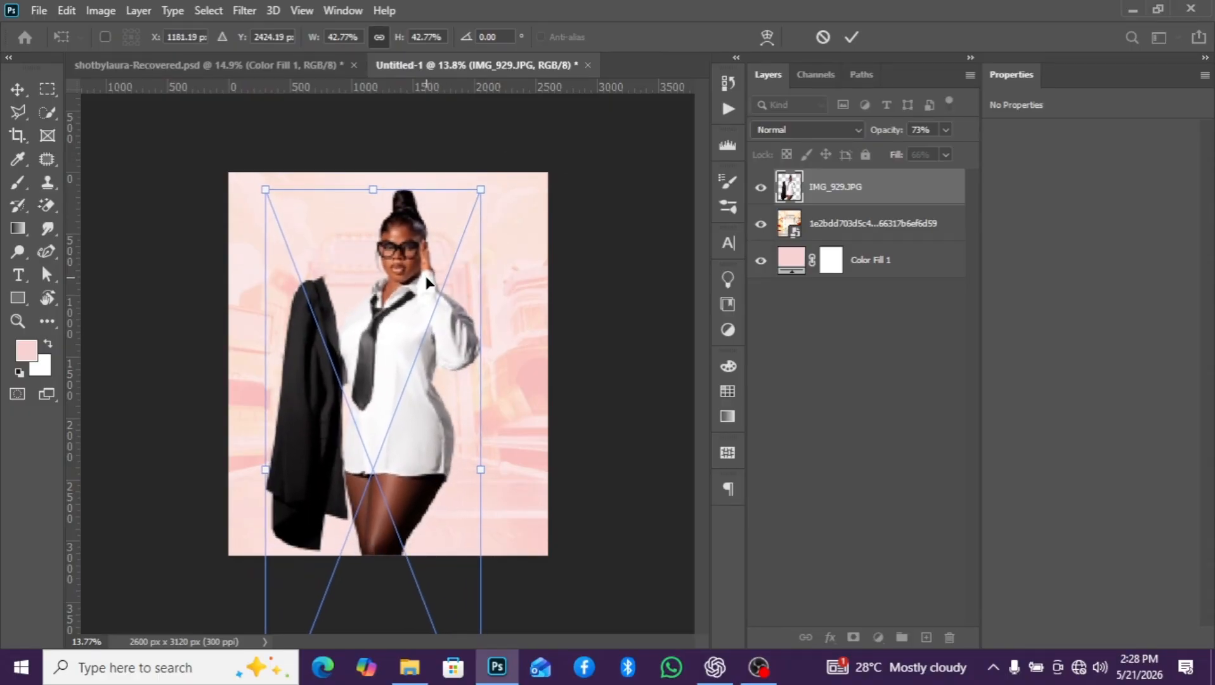
pyautogui.press('Return')
# - Place IMG_9728 from the anniversaryyy folder, put its layer beneath IMG_929.JPG and shift the suited figure right behind the front figure
pyautogui.scroll(-2, 407, 317)
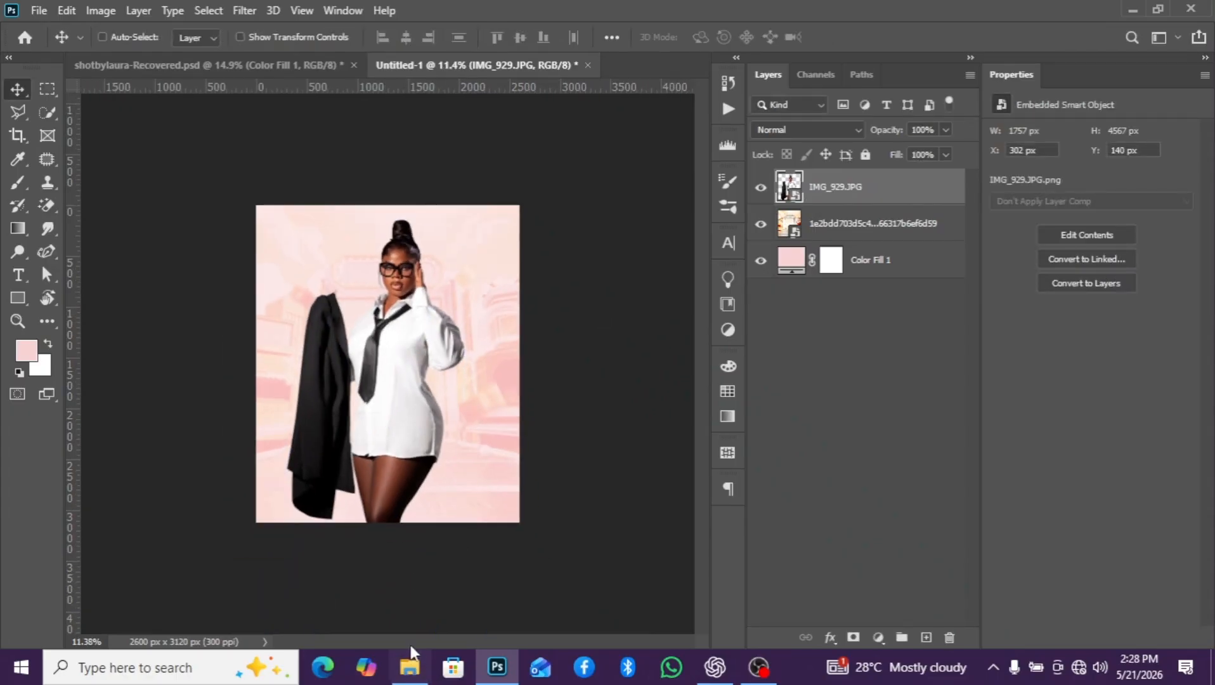
pyautogui.click(410, 667)
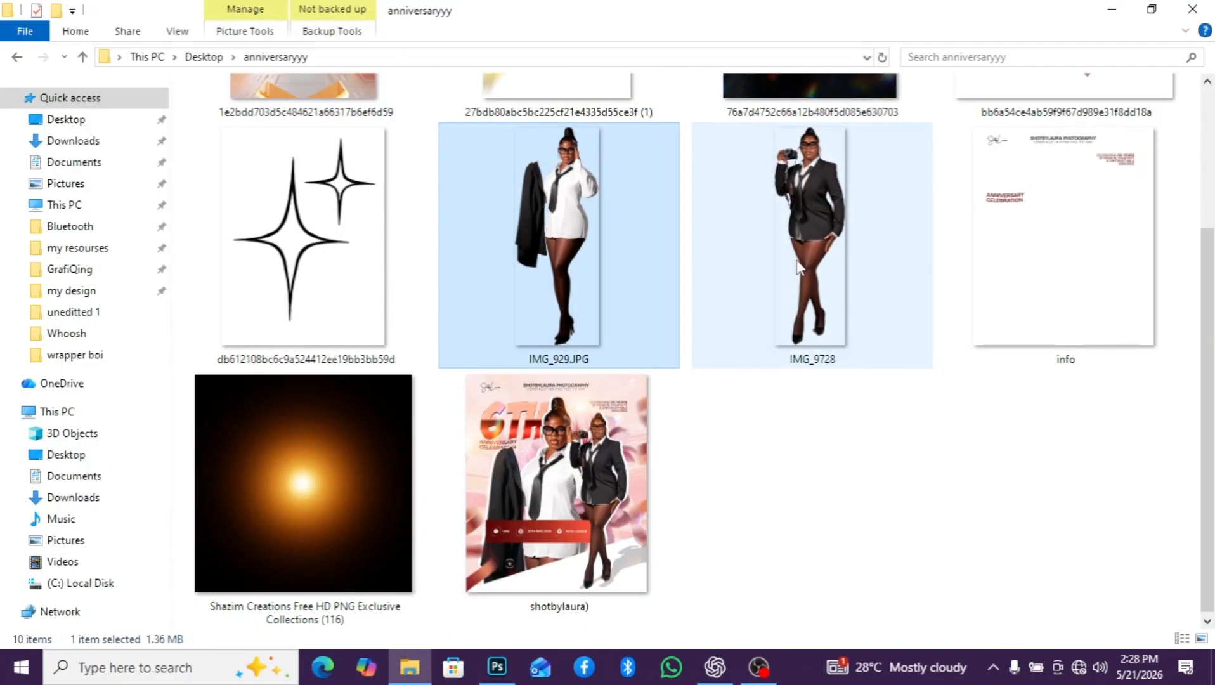
pyautogui.moveTo(797, 266); pyautogui.dragTo(433, 411)
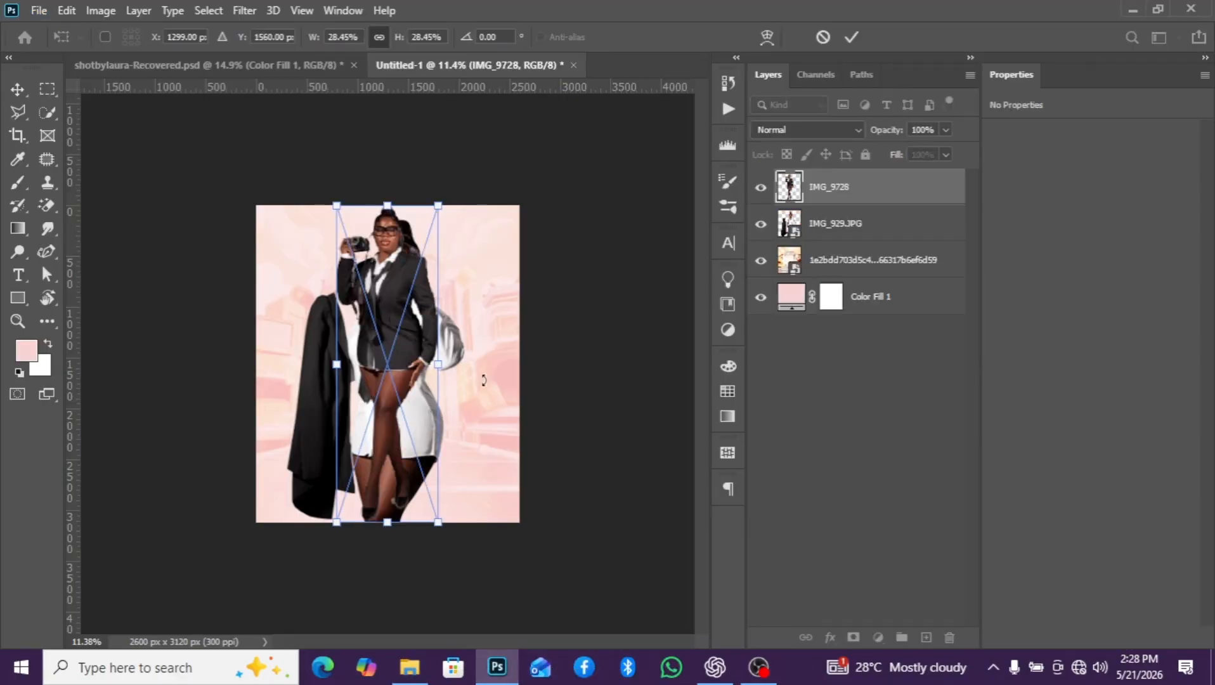
pyautogui.moveTo(850, 198); pyautogui.dragTo(855, 251)
pyautogui.moveTo(379, 286); pyautogui.dragTo(416, 302)
# - Move the IMG_929.JPG figure left to about X 161 px, revealing more of the suited figure behind her
pyautogui.click(830, 191)
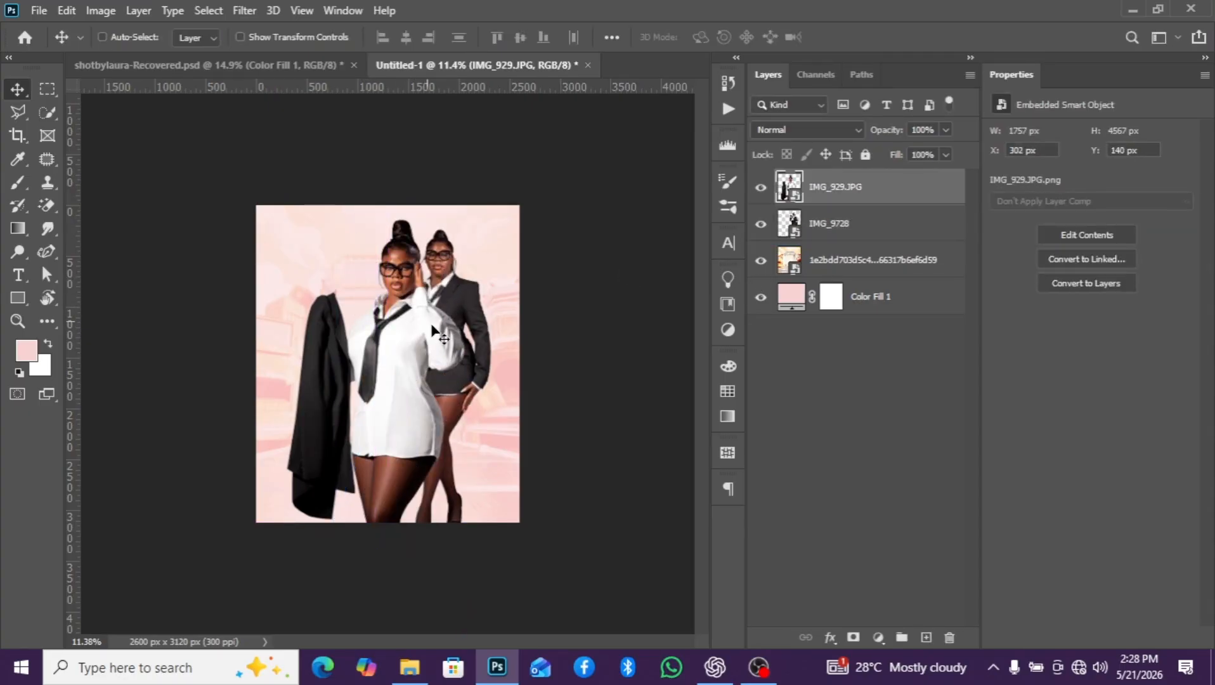
pyautogui.moveTo(428, 352); pyautogui.dragTo(402, 352)
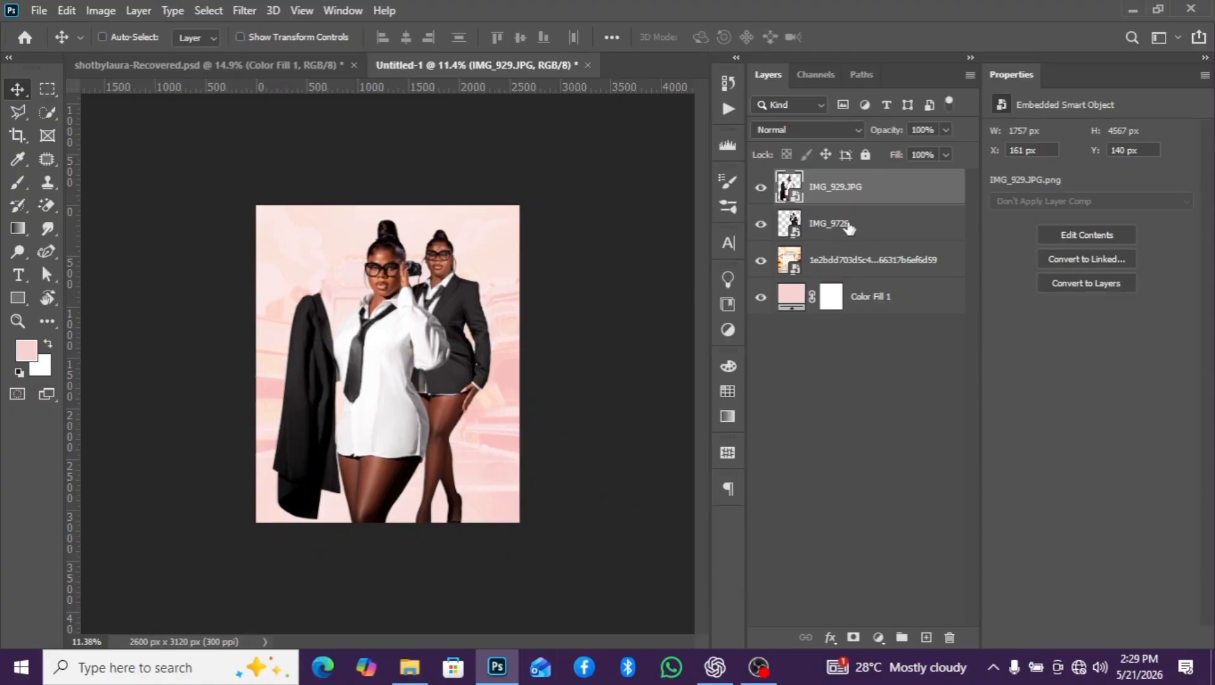
pyautogui.hotkey('ctrl', 't')
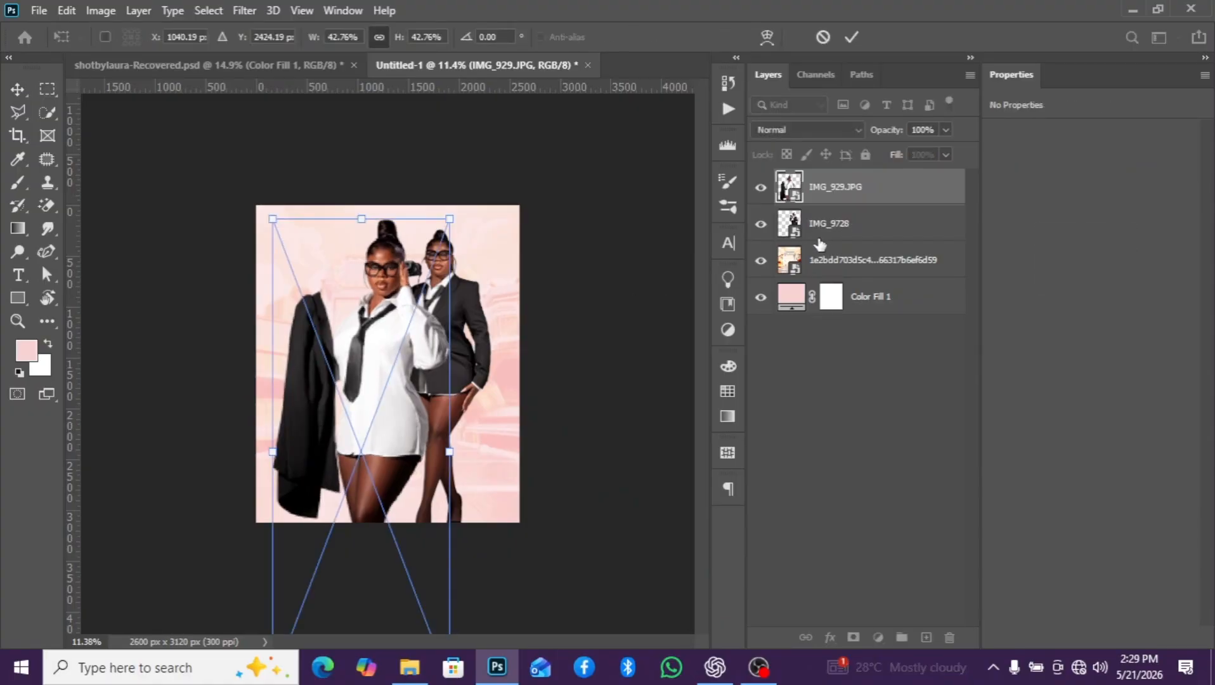
pyautogui.press('Return')
# - Create an artboard from the Color Fill 1 layer, named Artboard 1, at 2600 x 3120 px
pyautogui.click(804, 299)
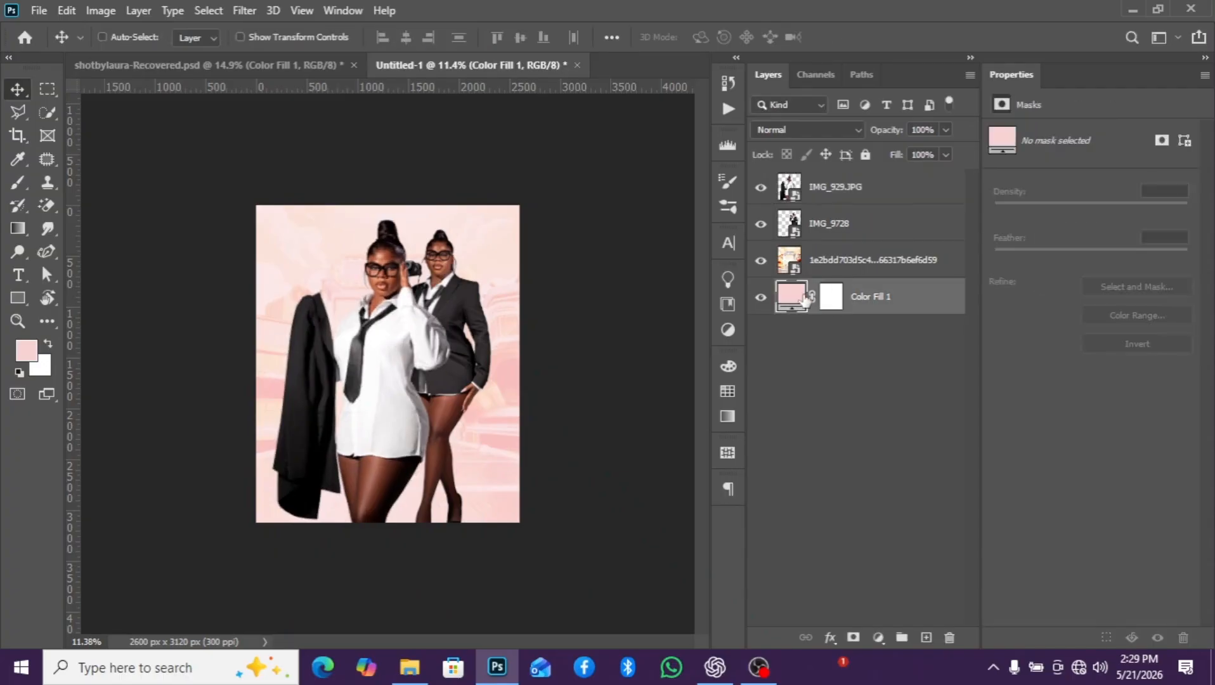
pyautogui.rightClick(912, 311)
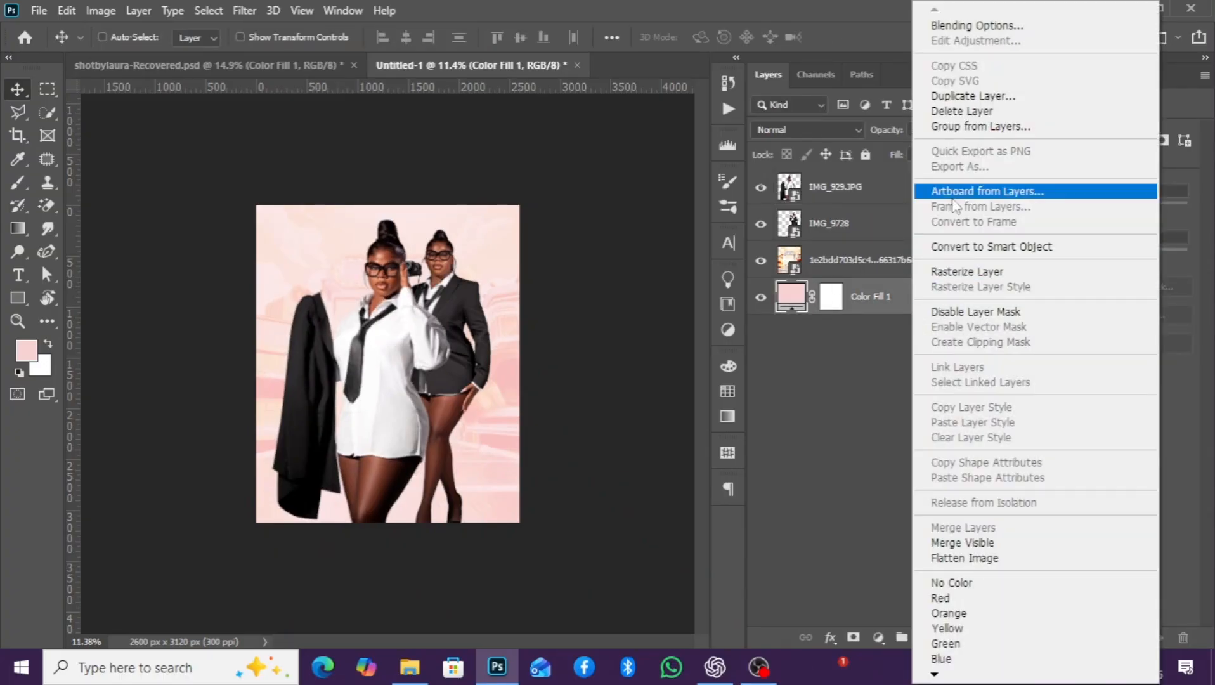
pyautogui.click(963, 193)
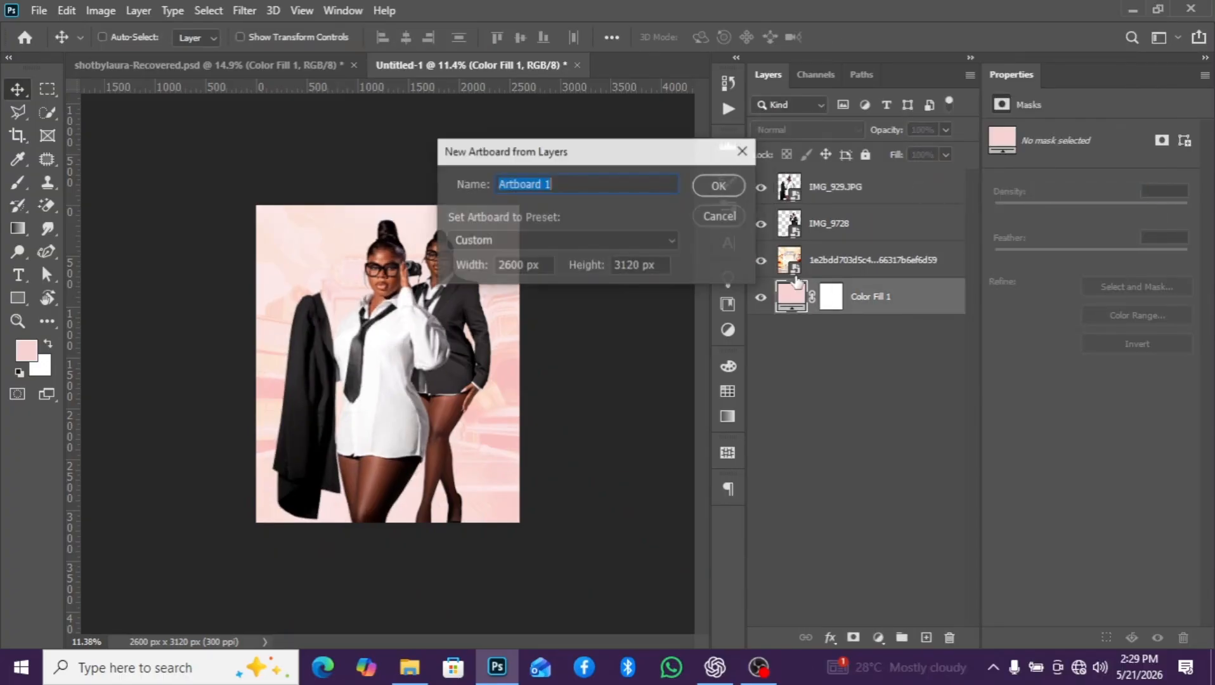
pyautogui.click(719, 186)
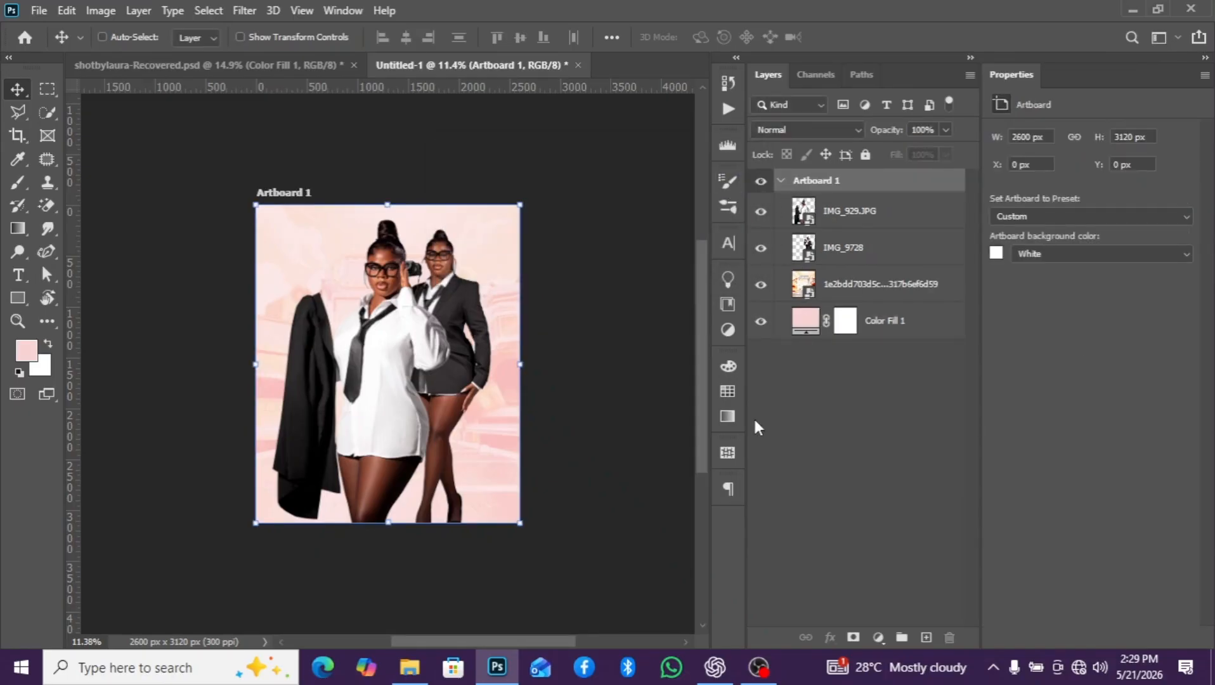
# - Place the finished flyer image shotbylaura) from the anniversaryyy folder and move it outside Artboard 1, to its left, as a reference
pyautogui.click(421, 669)
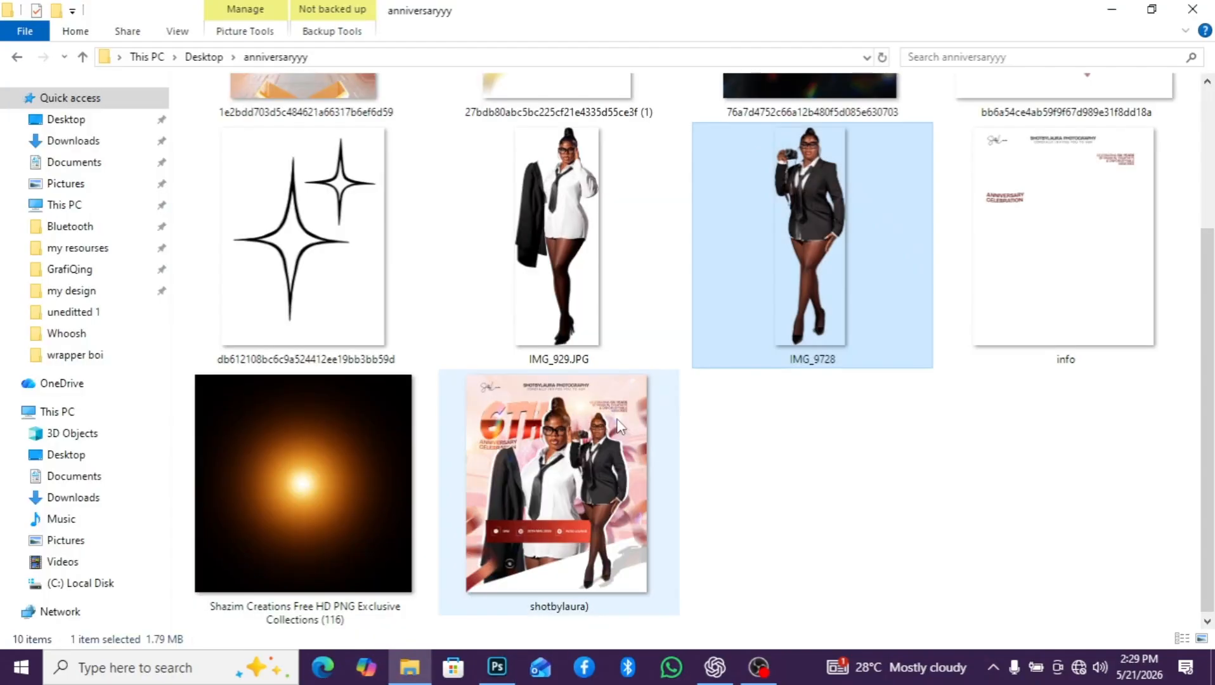
pyautogui.moveTo(556, 496); pyautogui.dragTo(198, 336)
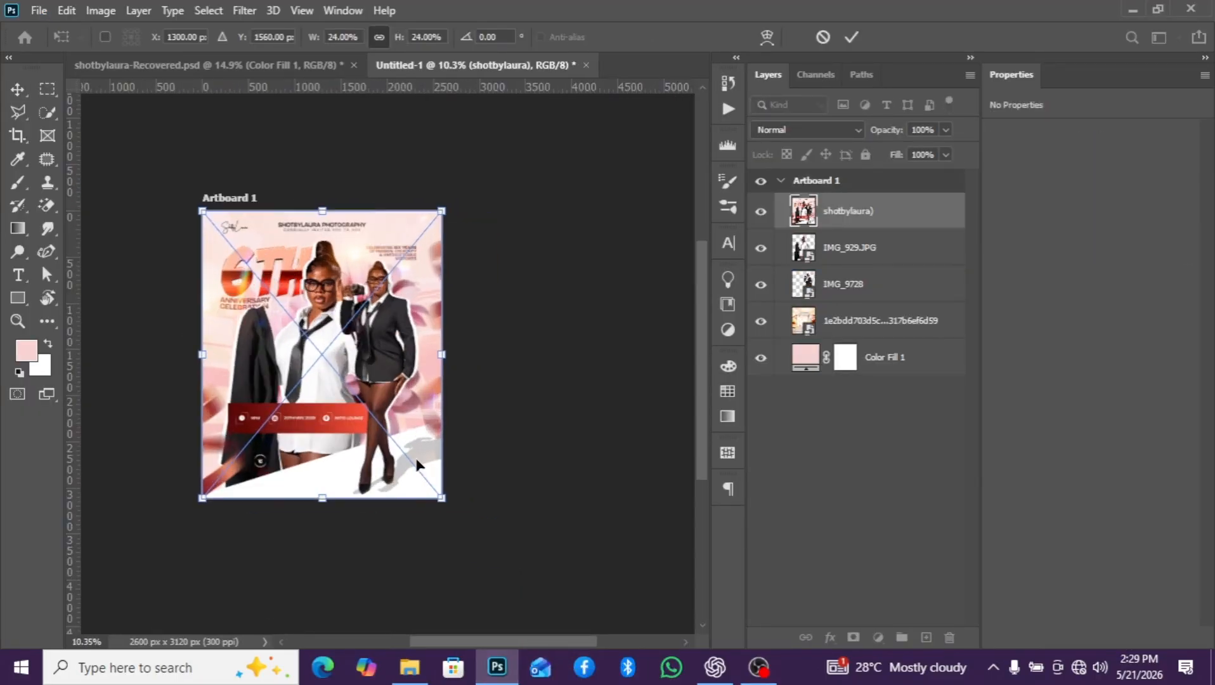
pyautogui.moveTo(491, 640); pyautogui.dragTo(440, 639)
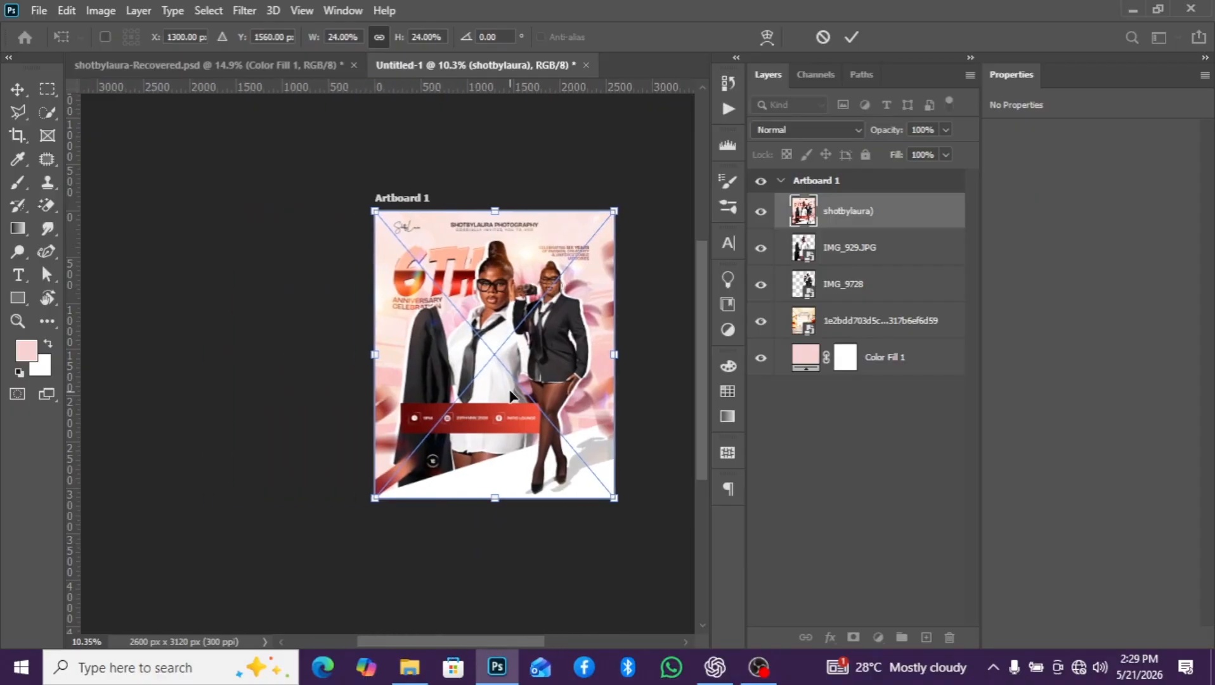
pyautogui.moveTo(485, 393); pyautogui.dragTo(246, 393)
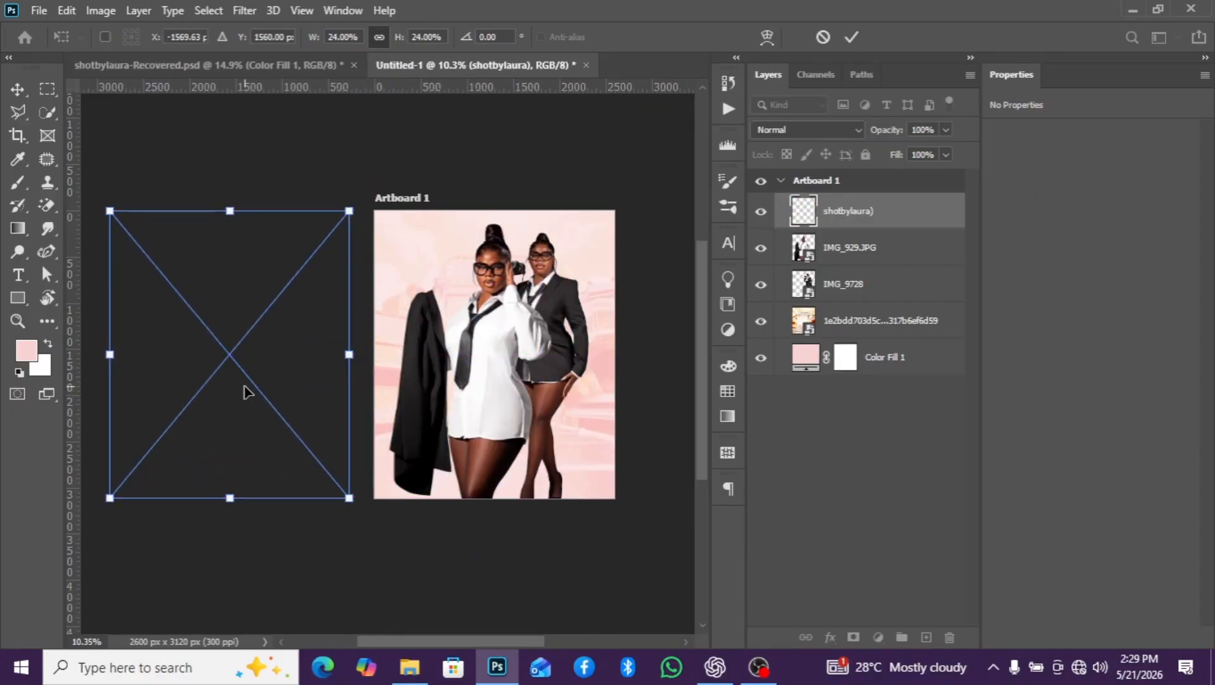
pyautogui.press('Return')
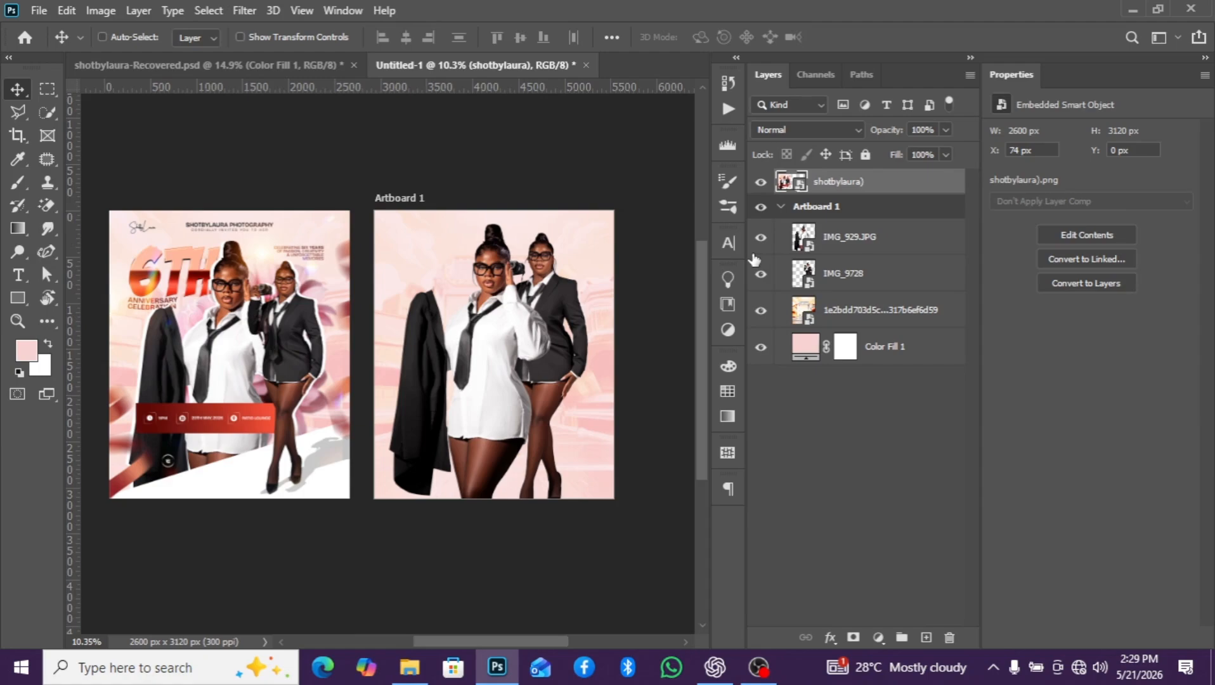
# - Bring the IMG_9728 layer above IMG_929.JPG and lower the suited figure to about Y 390 px
pyautogui.scroll(2, 501, 393)
pyautogui.scroll(1, 455, 387)
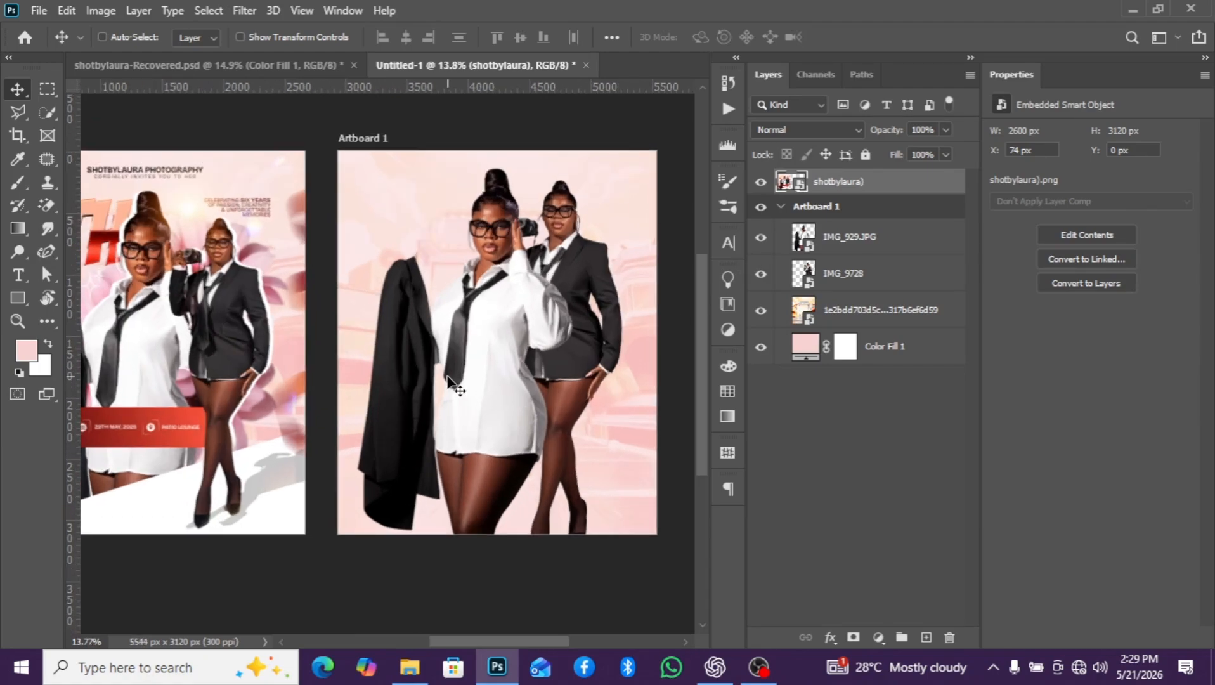
pyautogui.scroll(-1, 656, 359)
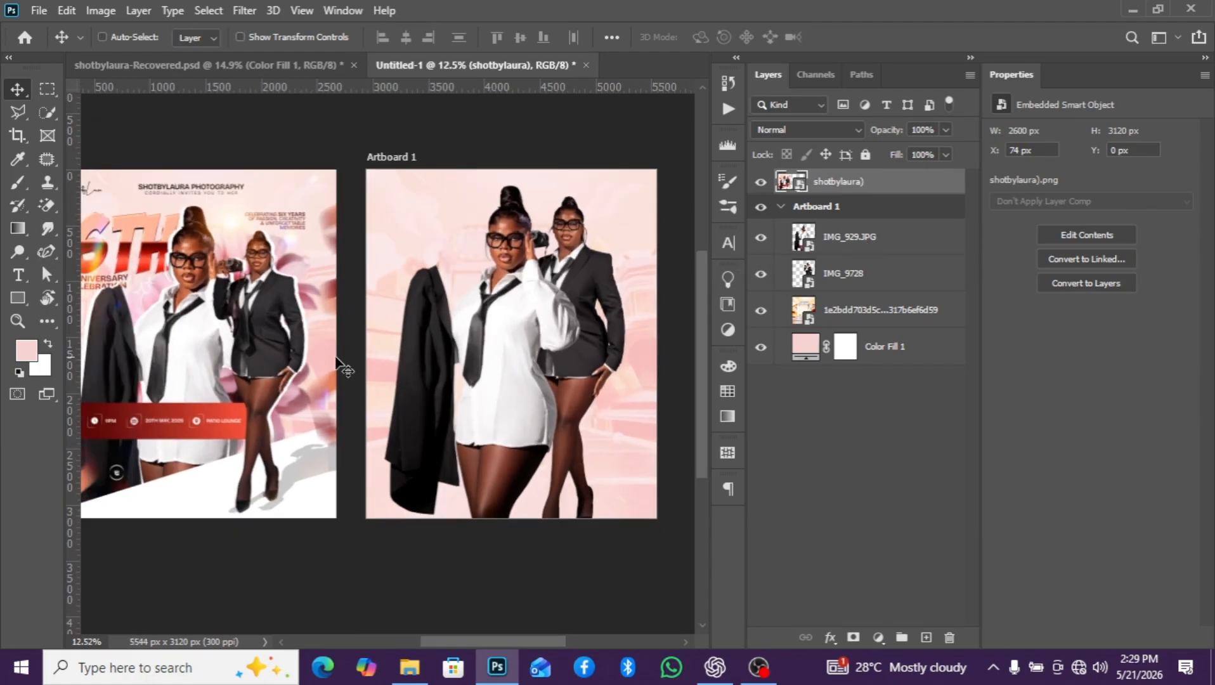
pyautogui.click(887, 291)
pyautogui.moveTo(887, 291); pyautogui.dragTo(880, 230)
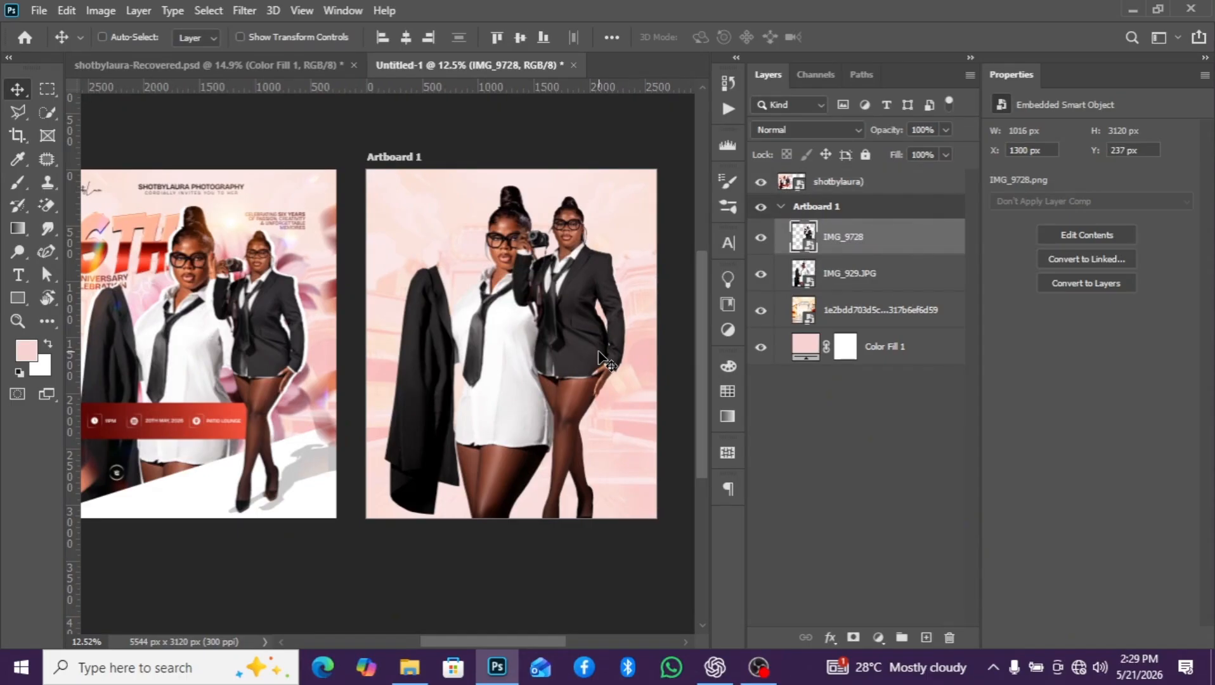
pyautogui.scroll(1, 598, 358)
pyautogui.moveTo(582, 355); pyautogui.dragTo(582, 375)
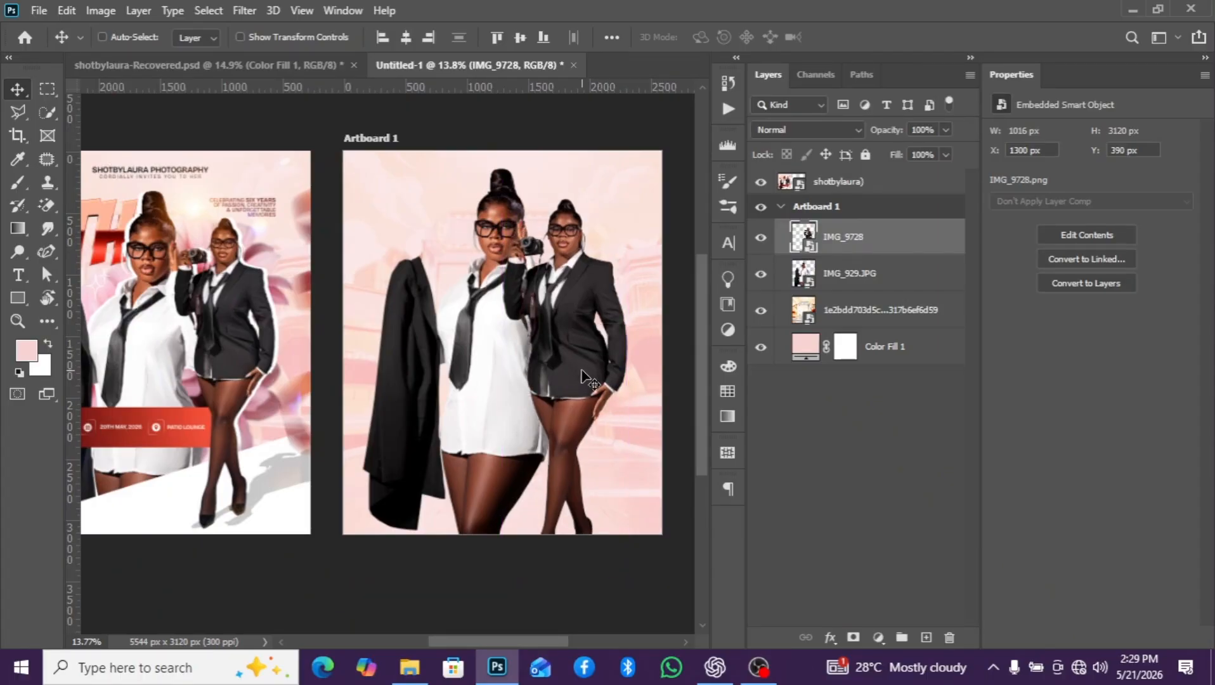
# - Scale the suited IMG_9728 figure to about 23.7% and position it at about X 1373, Y 441 px with her feet inside the artboard
pyautogui.hotkey('ctrl', 't')
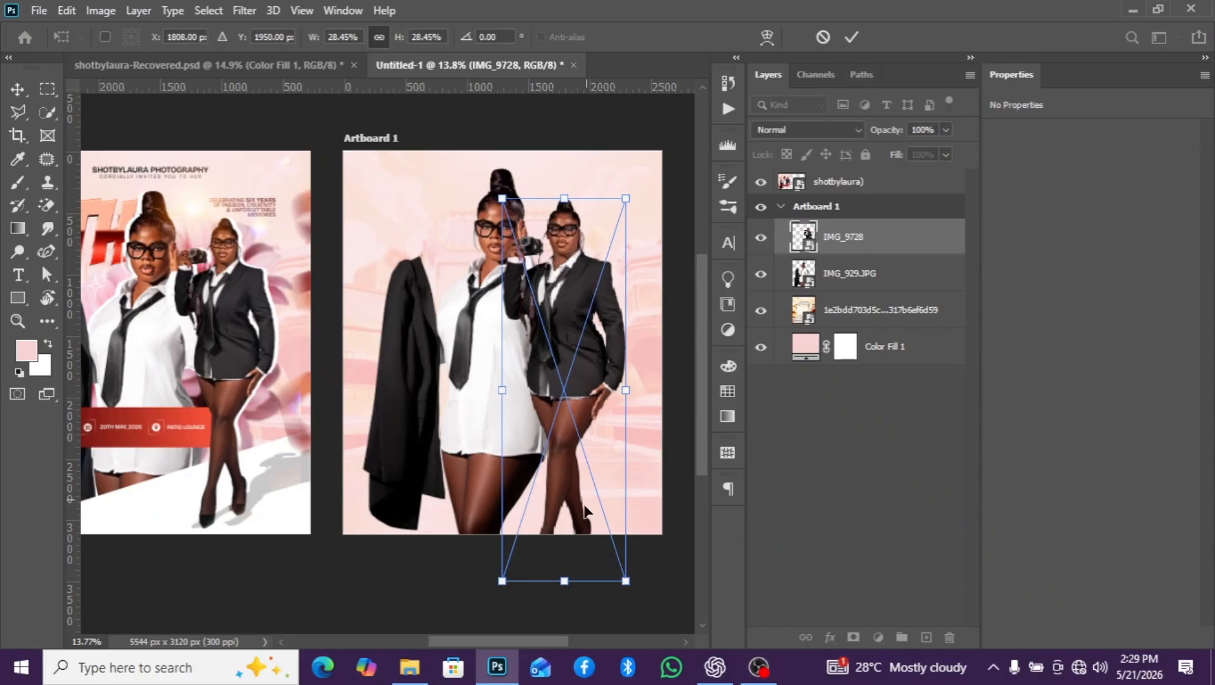
pyautogui.moveTo(622, 579); pyautogui.dragTo(598, 511)
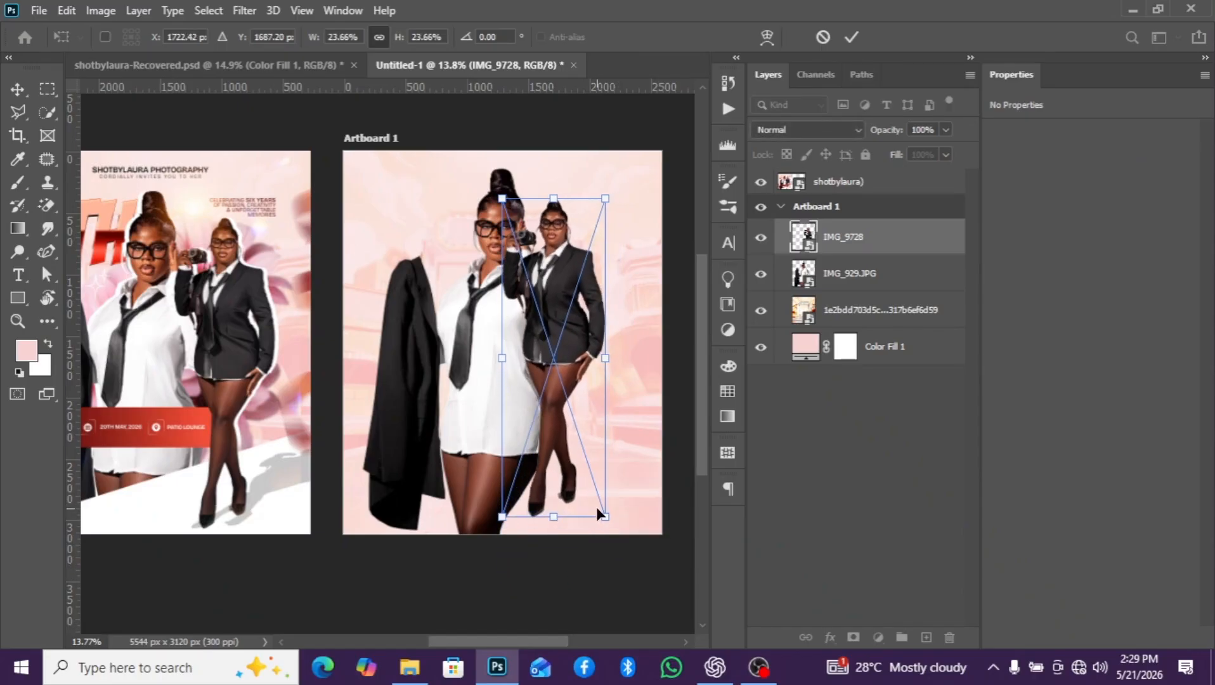
pyautogui.moveTo(568, 448); pyautogui.dragTo(577, 455)
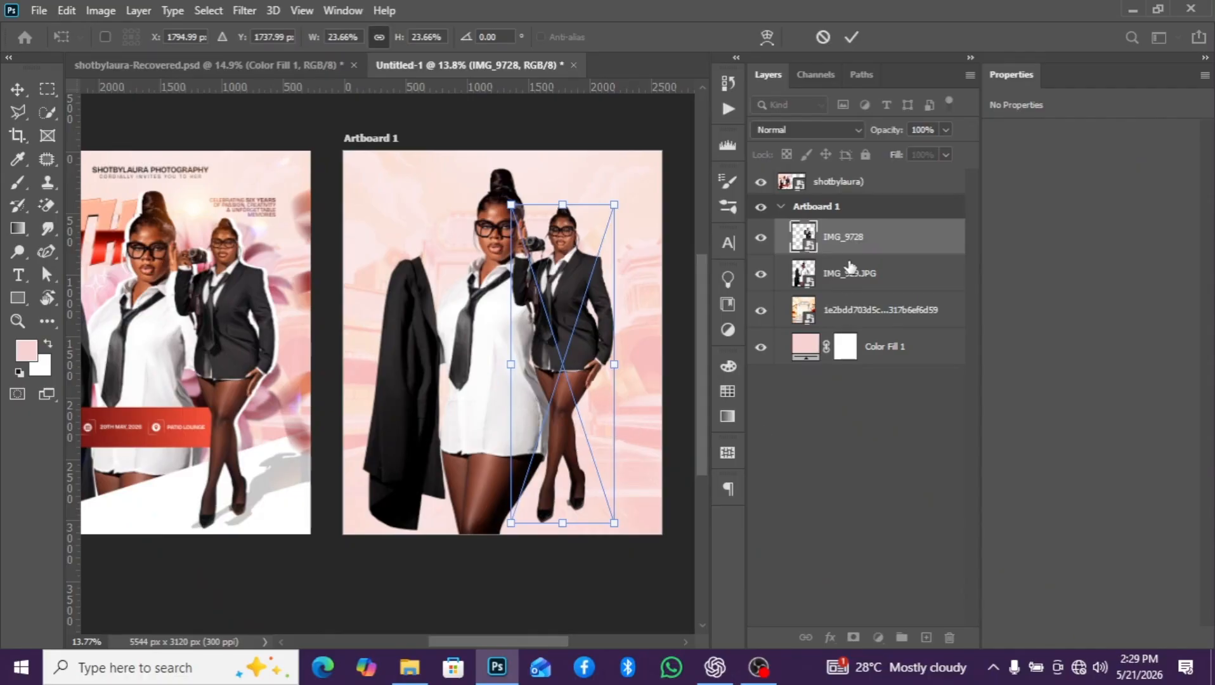
pyautogui.click(858, 244)
# - Enlarge the white-shirt IMG_929.JPG figure to about 46.3%, keeping its upper-left corner in place
pyautogui.scroll(-3, 542, 333)
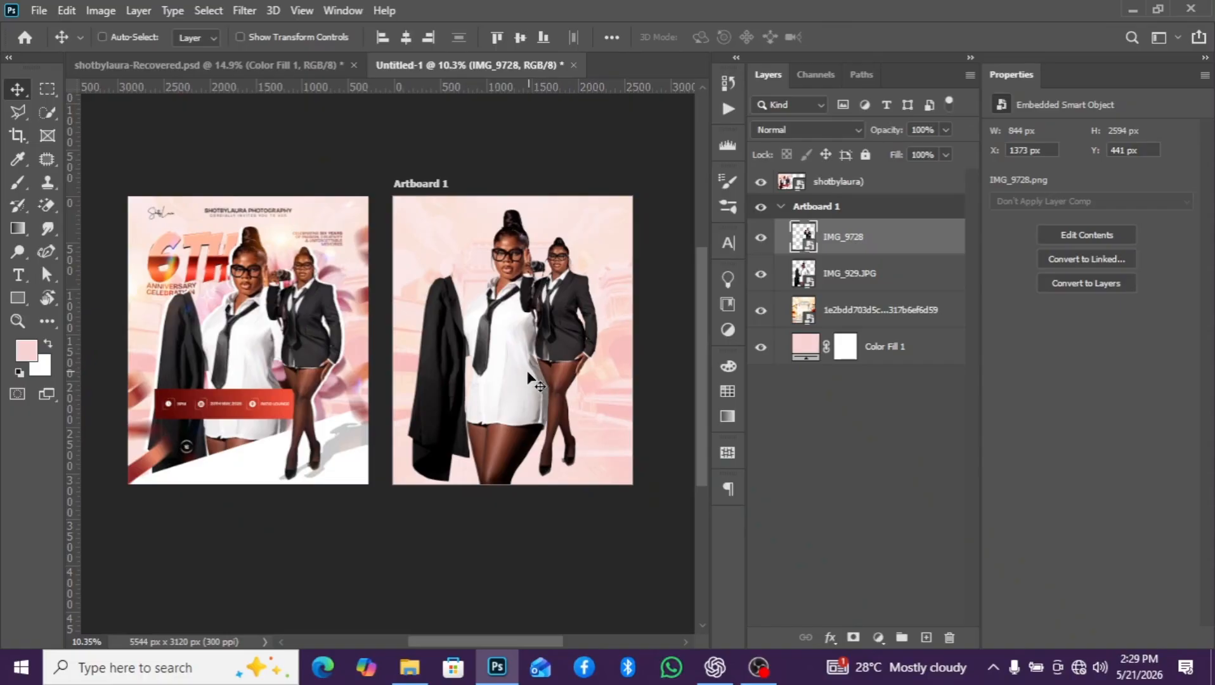
pyautogui.click(872, 279)
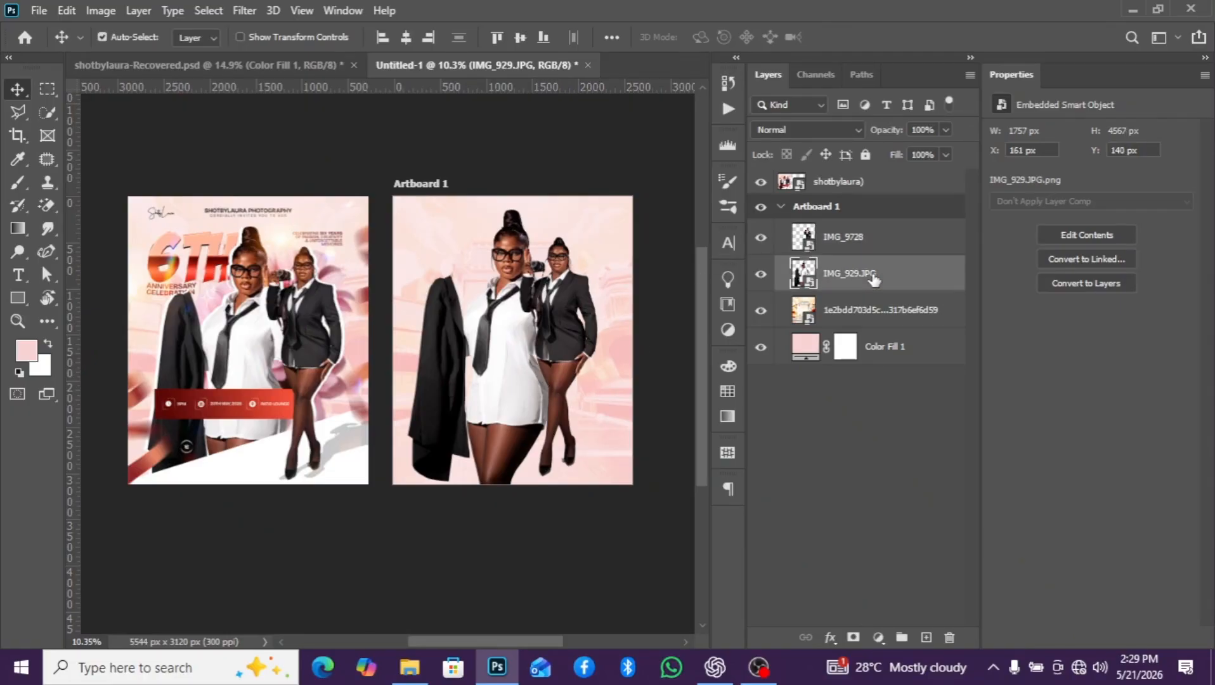
pyautogui.hotkey('ctrl', 't')
pyautogui.scroll(-2, 544, 415)
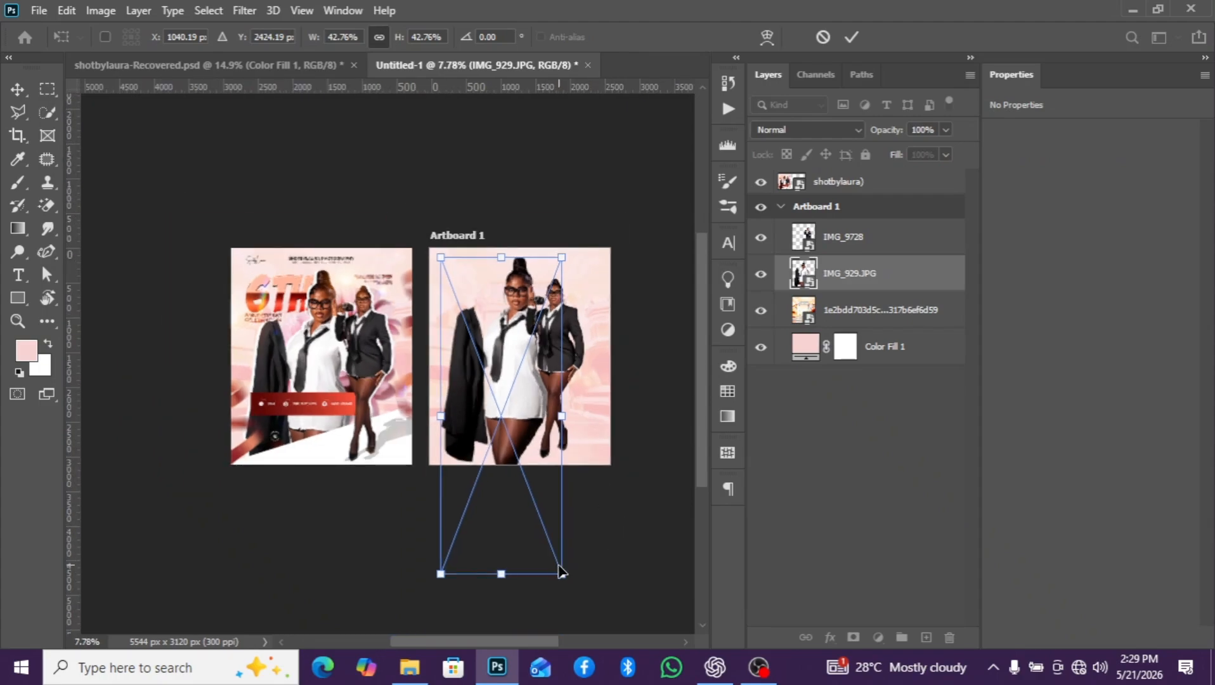
pyautogui.moveTo(562, 574); pyautogui.dragTo(572, 600)
pyautogui.scroll(1, 531, 457)
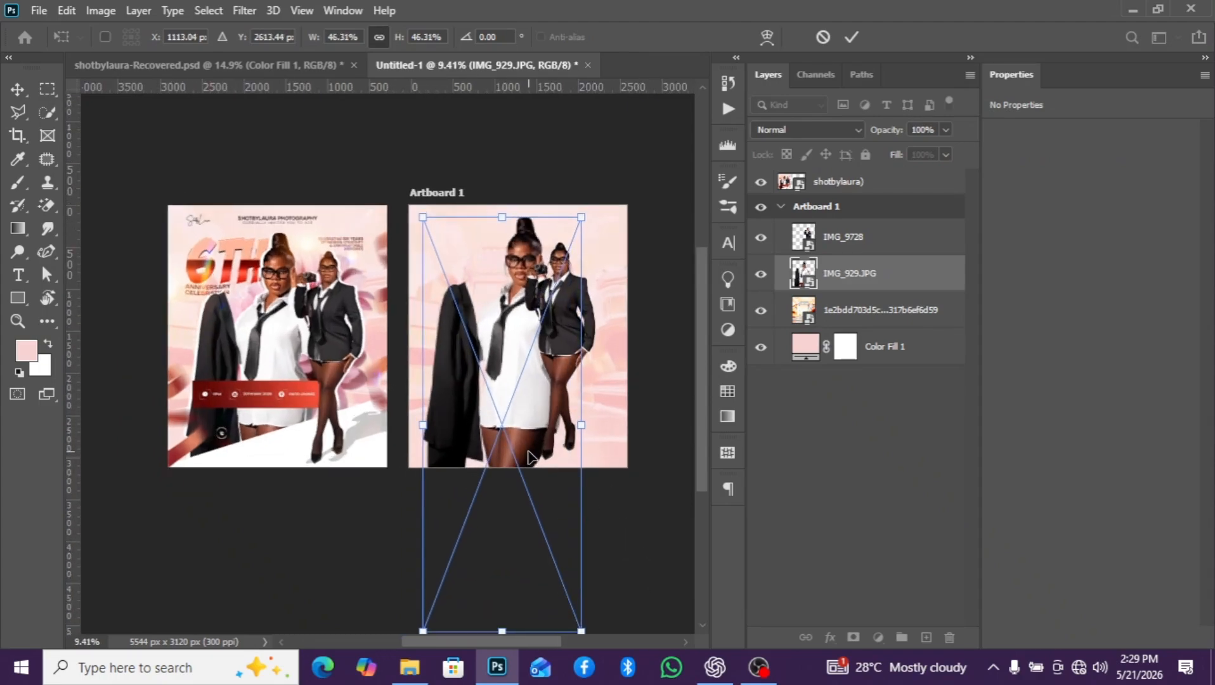
pyautogui.press('Return')
# - Shift the enlarged IMG_929.JPG figure left to about X 72 px
pyautogui.scroll(1, 517, 396)
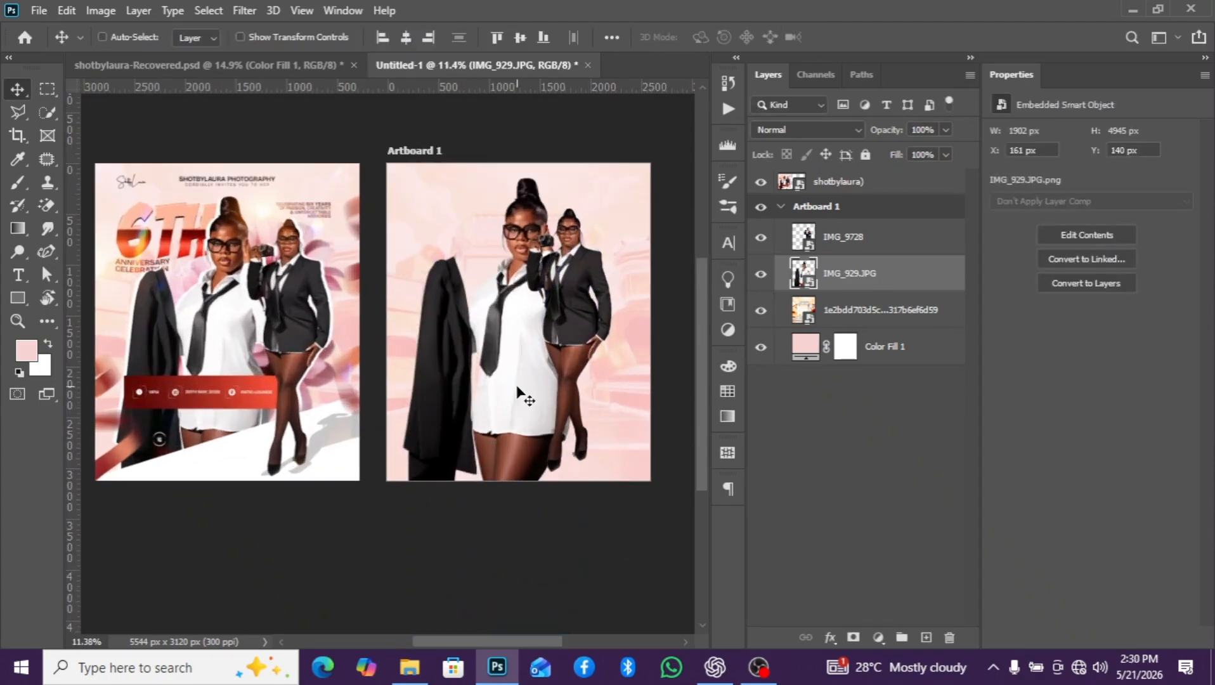
pyautogui.moveTo(517, 393); pyautogui.dragTo(509, 398)
pyautogui.press('Right')
pyautogui.press('Right')
pyautogui.press('Right')
pyautogui.press('Right')
pyautogui.press('Right')
pyautogui.press('Right')
pyautogui.press('Right')
pyautogui.press('Right')
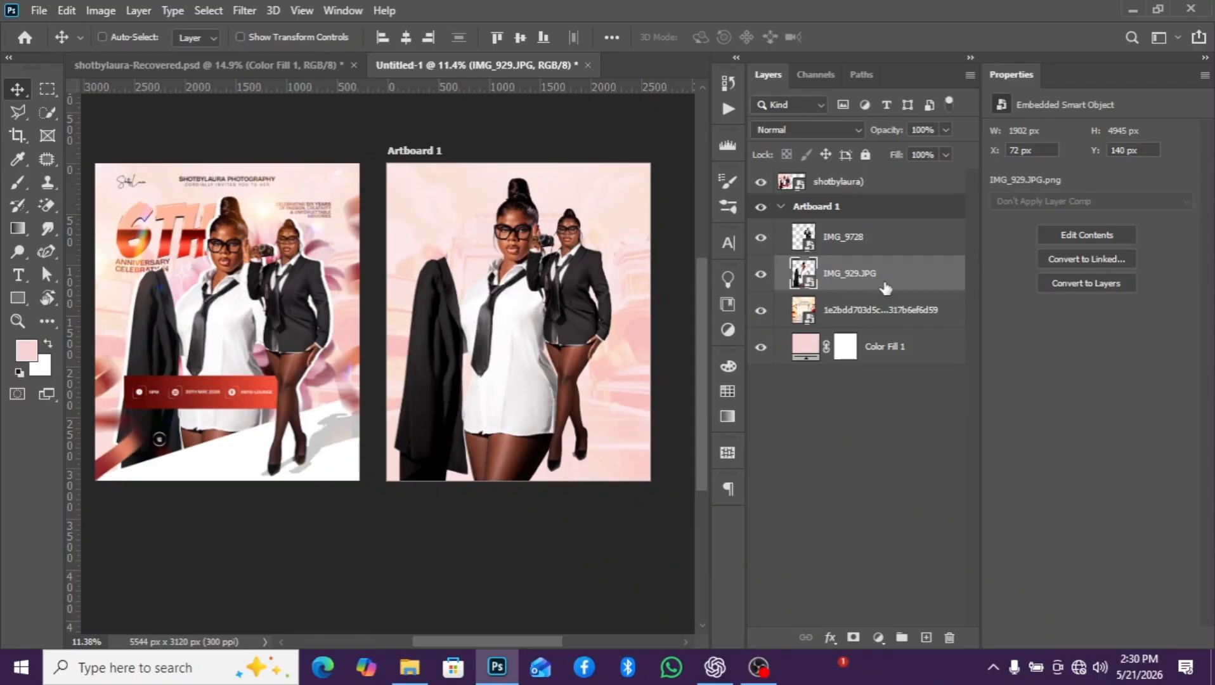
# - Nudge the IMG_9728 suited figure right to about X 1477 px, showing more of her beside the front figure
pyautogui.click(930, 237)
pyautogui.press('Right')
pyautogui.press('Right')
pyautogui.press('Right')
pyautogui.press('Right')
pyautogui.press('Right')
pyautogui.press('Right')
pyautogui.press('Right')
pyautogui.press('Right')
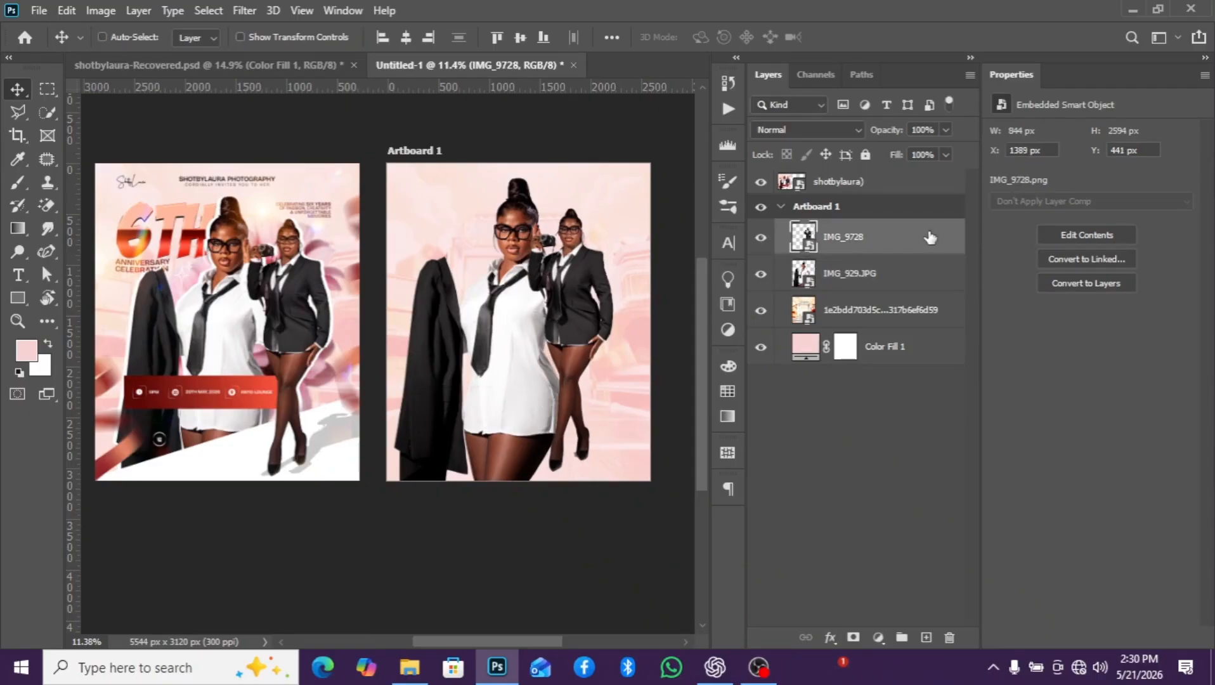
pyautogui.press('Right')
pyautogui.press('Right')
pyautogui.press('Right')
pyautogui.press('Right')
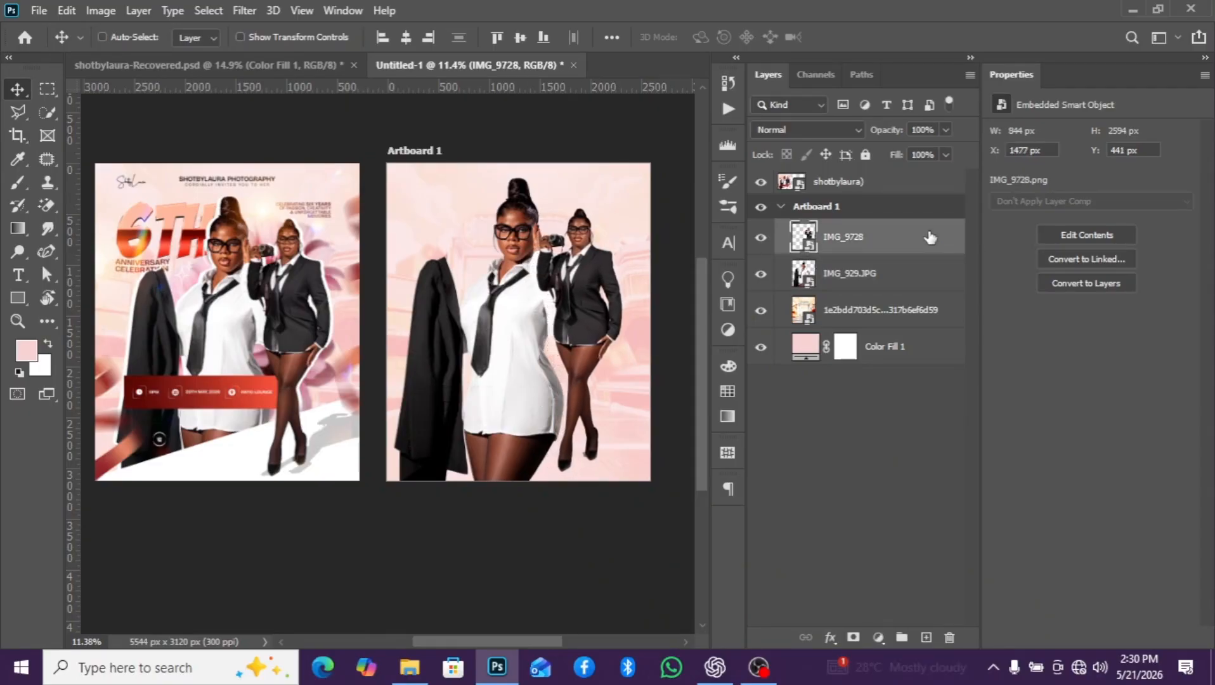
# - Nudge the IMG_929.JPG figure right and down to about X 104, Y 244 px
pyautogui.click(879, 290)
pyautogui.press('Right')
pyautogui.press('Right')
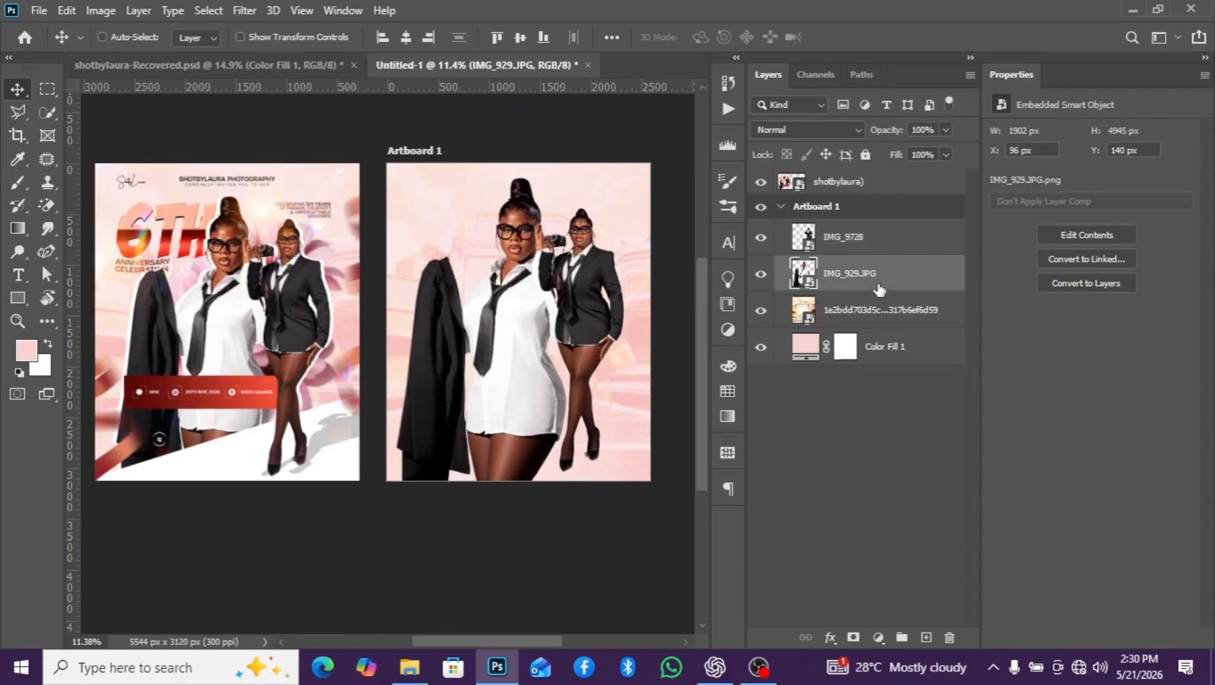
pyautogui.press('Right')
pyautogui.press('Down')
pyautogui.press('Down')
pyautogui.press('Down')
pyautogui.press('Down')
pyautogui.press('Down')
pyautogui.press('Down')
pyautogui.press('Down')
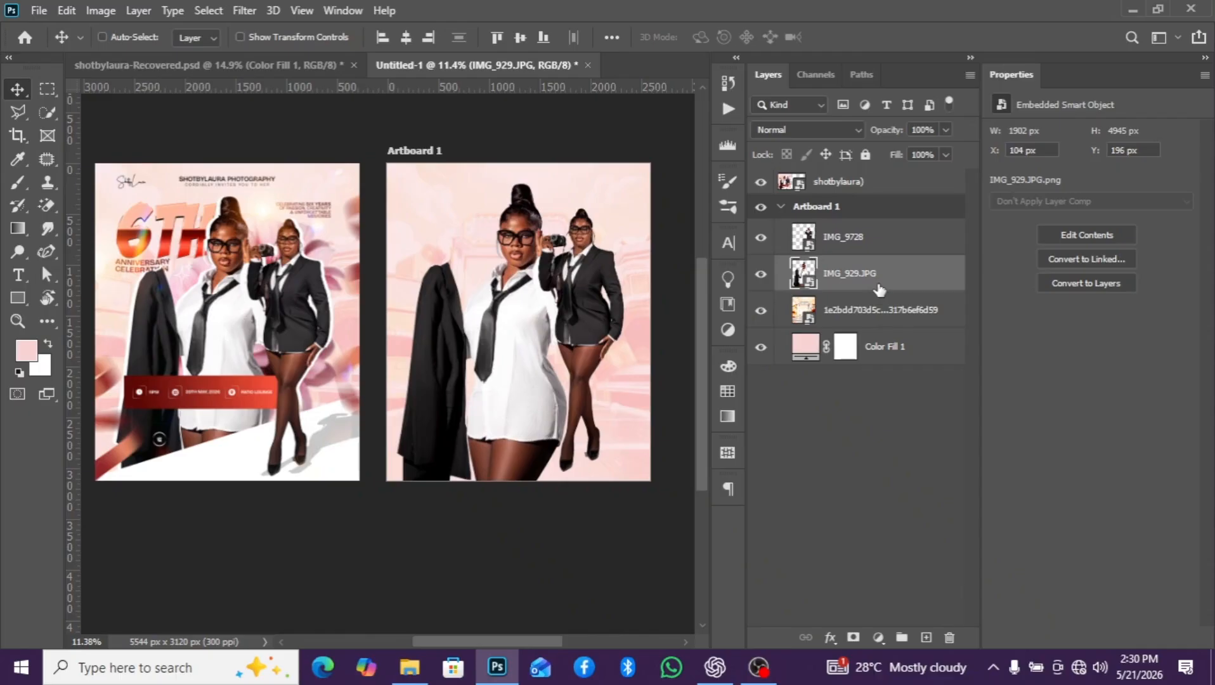
pyautogui.press('Down')
pyautogui.press('Down')
pyautogui.press('Down')
pyautogui.press('Down')
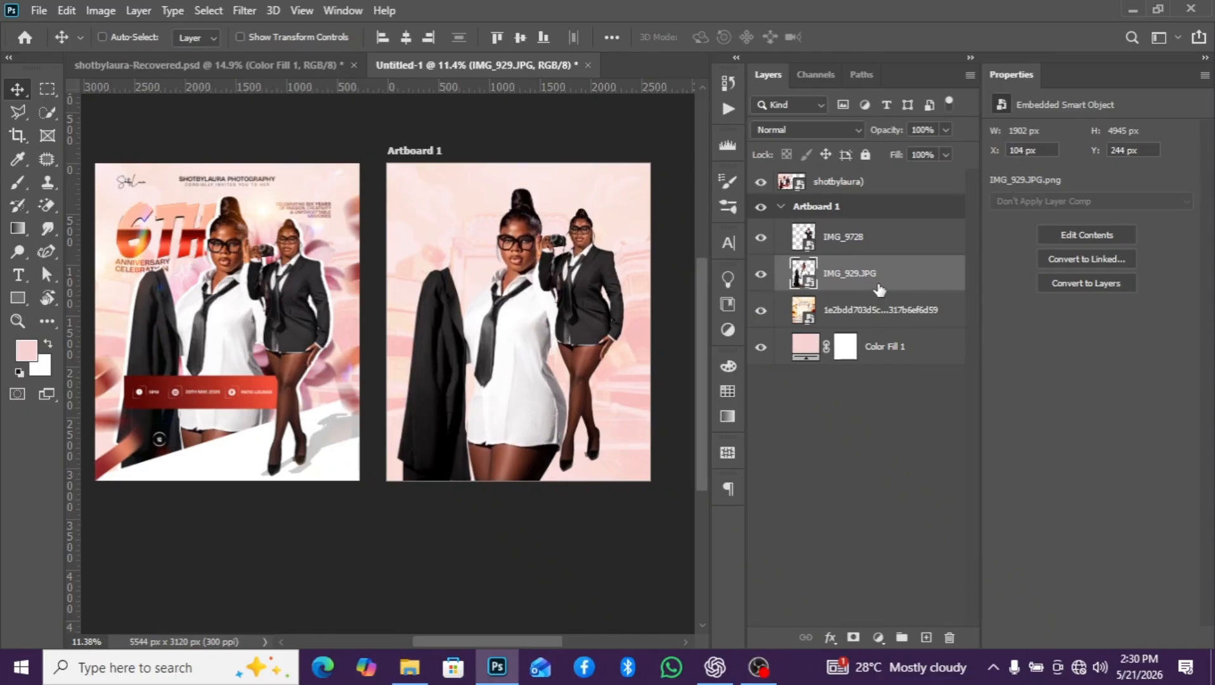
# - Draw a rectangle about 2762 x 1421 px across the artboard's lower third, between the two figure layers and overlapping the artboard edges
pyautogui.scroll(-3, 617, 430)
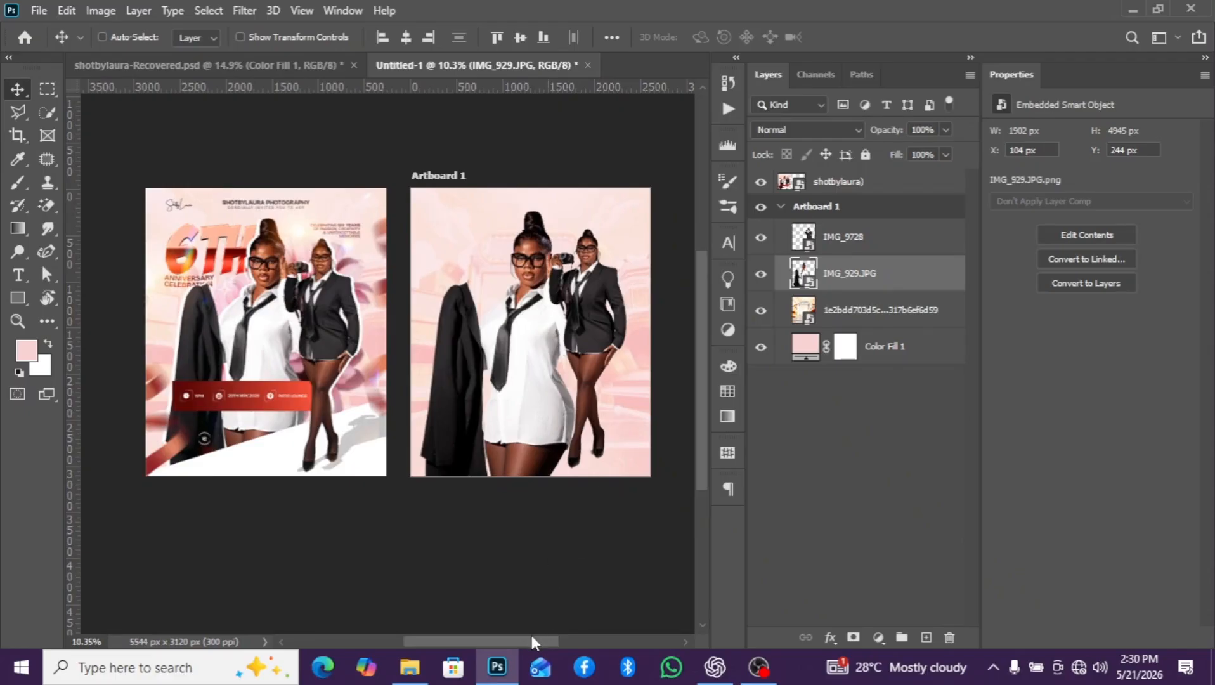
pyautogui.moveTo(531, 636); pyautogui.dragTo(544, 638)
pyautogui.scroll(3, 530, 448)
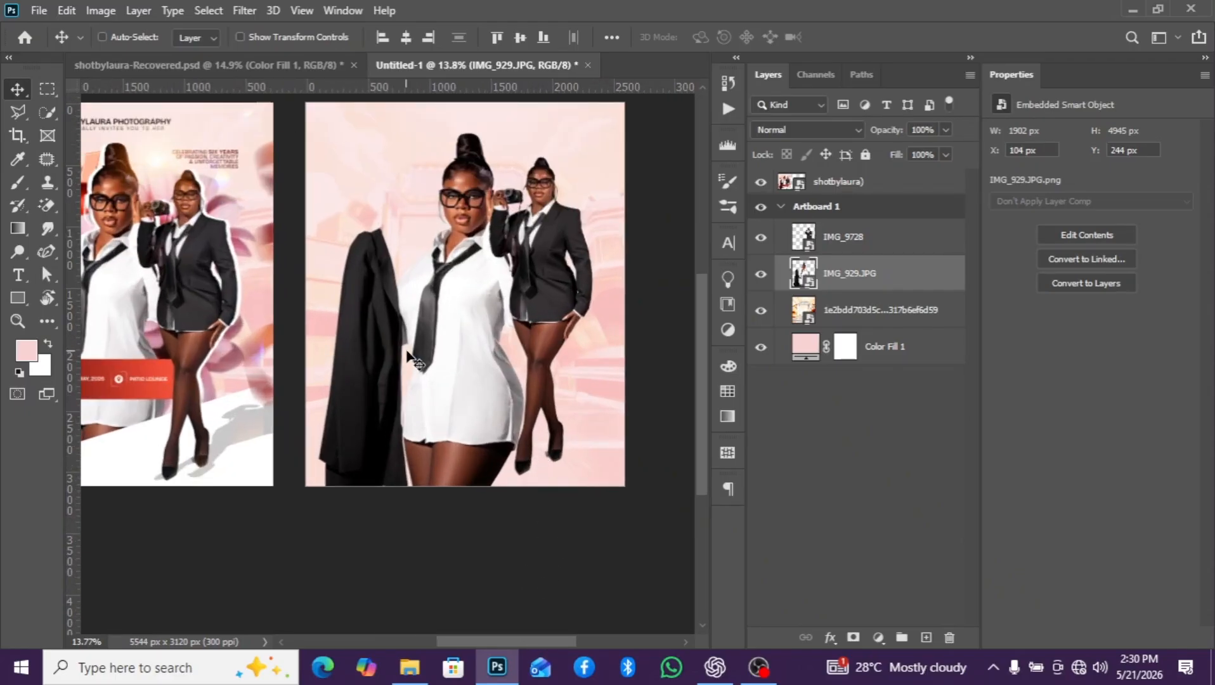
pyautogui.scroll(-2, 411, 351)
pyautogui.click(11, 301)
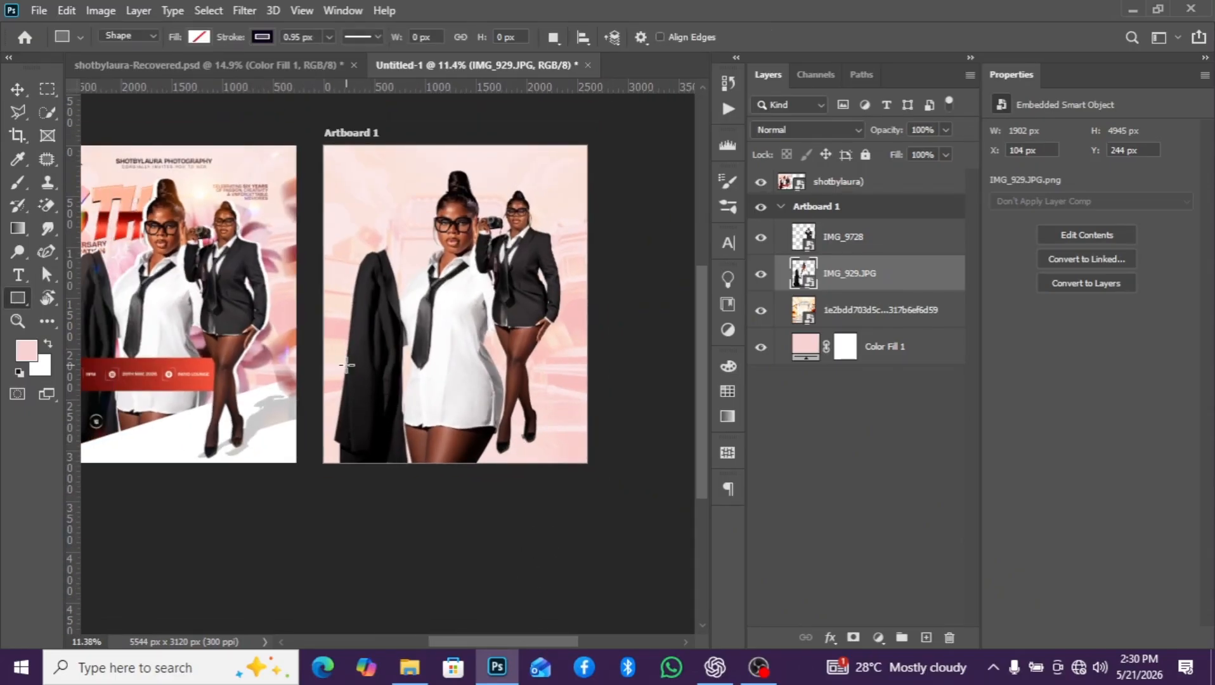
pyautogui.scroll(2, 348, 363)
pyautogui.moveTo(310, 356); pyautogui.dragTo(650, 530)
pyautogui.scroll(-3, 418, 439)
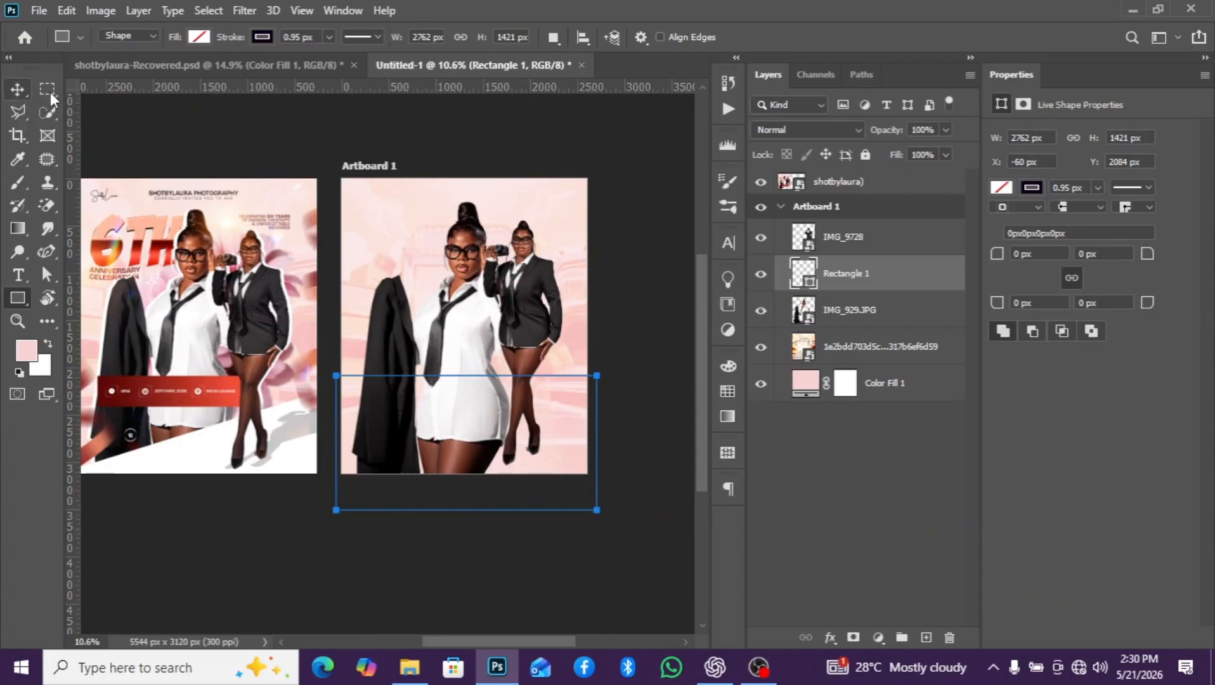
# - Remove the rectangle's stroke and fill it with white
pyautogui.click(260, 38)
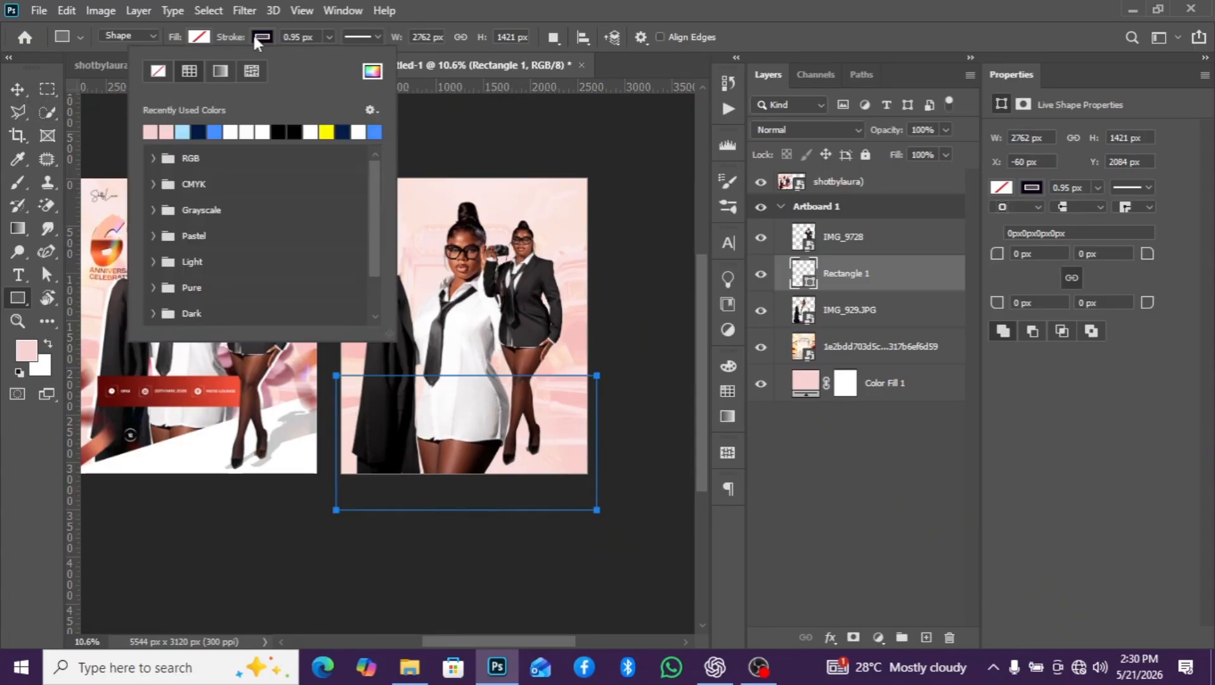
pyautogui.click(158, 71)
pyautogui.click(199, 37)
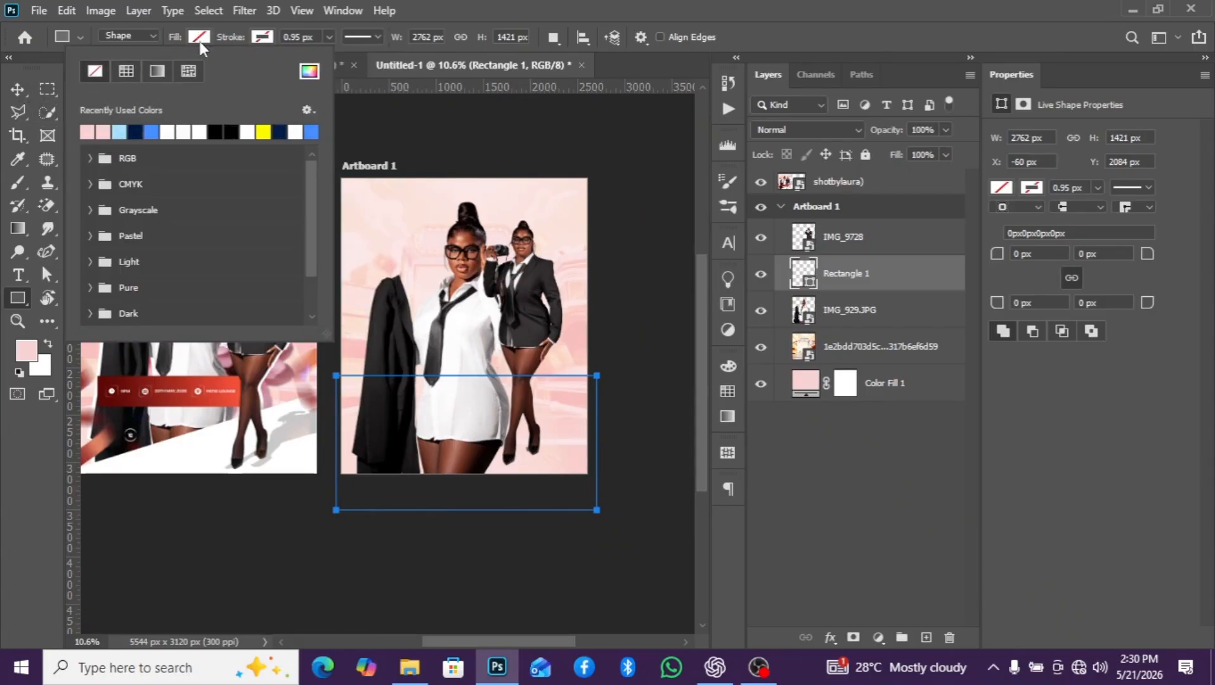
pyautogui.click(168, 132)
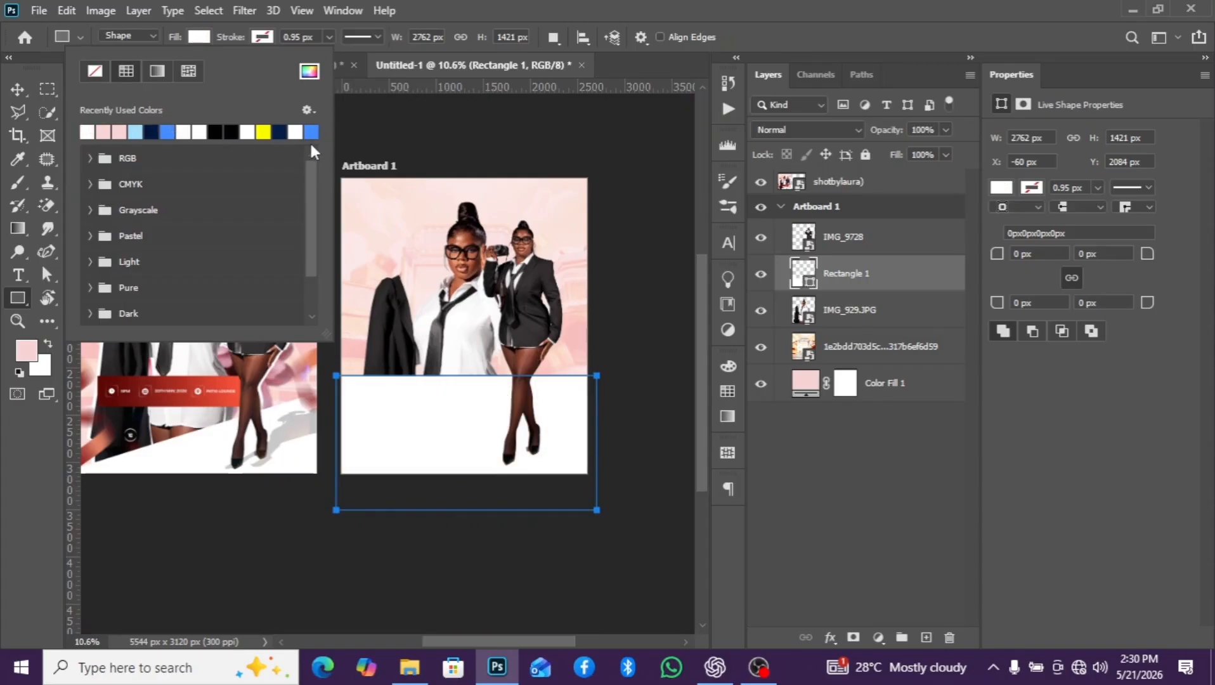
# - Skew the white rectangle's top edge by about -20.8°, lowering its left corner to the artboard's lower-left corner so the edge rises rightward
pyautogui.click(15, 92)
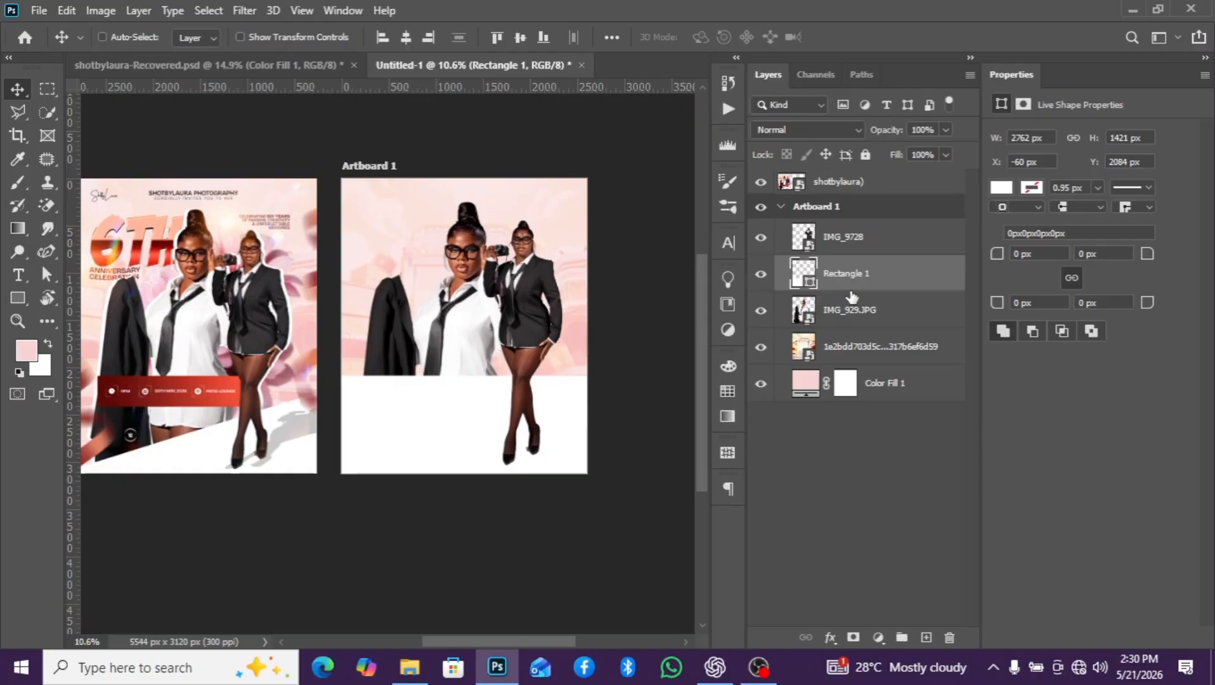
pyautogui.hotkey('ctrl', 't')
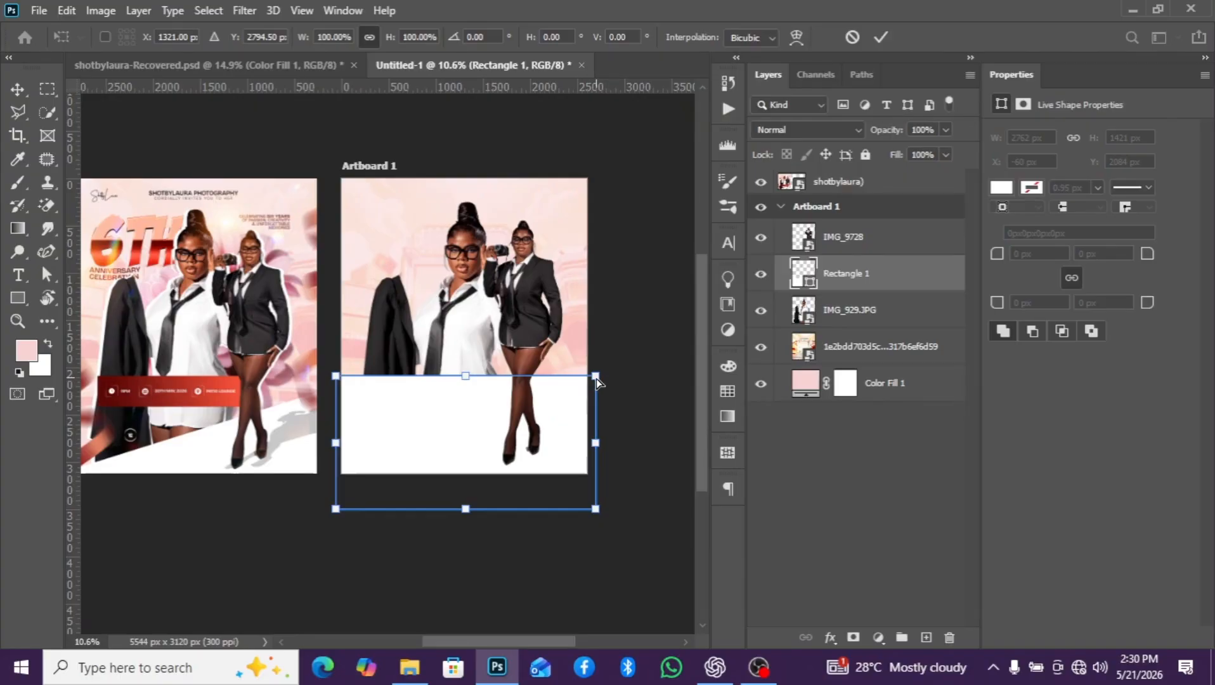
pyautogui.moveTo(597, 380); pyautogui.dragTo(592, 439)
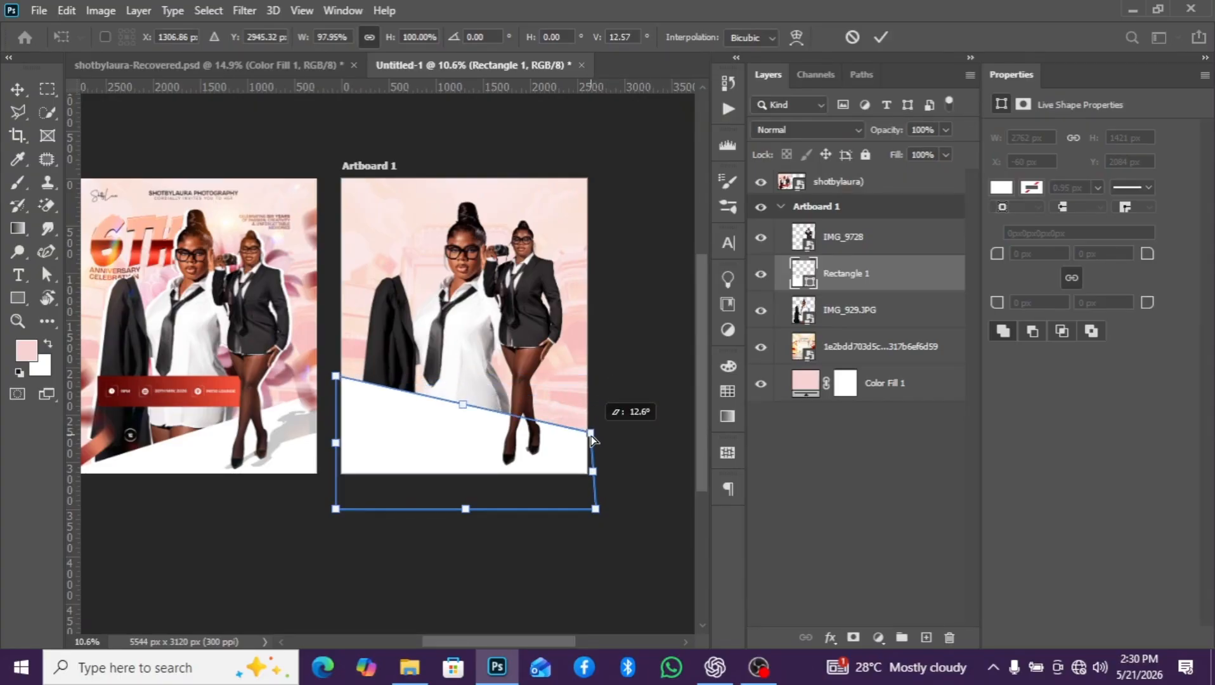
pyautogui.hotkey('ctrl', 'z')
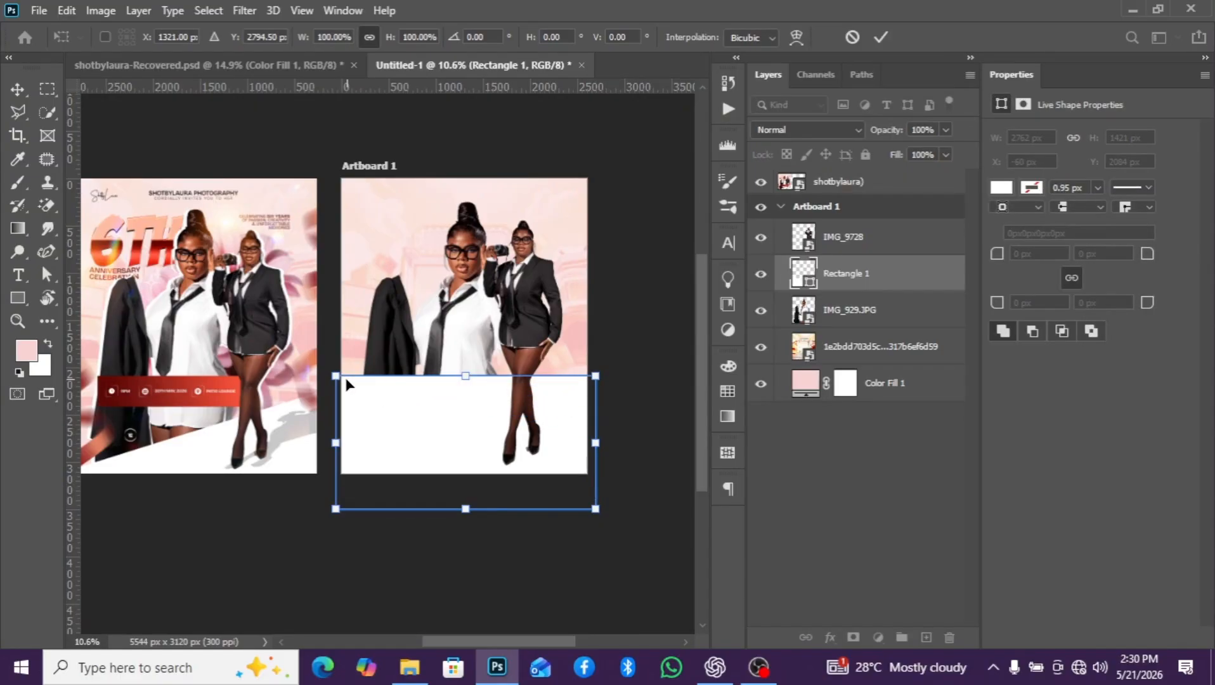
pyautogui.moveTo(337, 378); pyautogui.dragTo(341, 480)
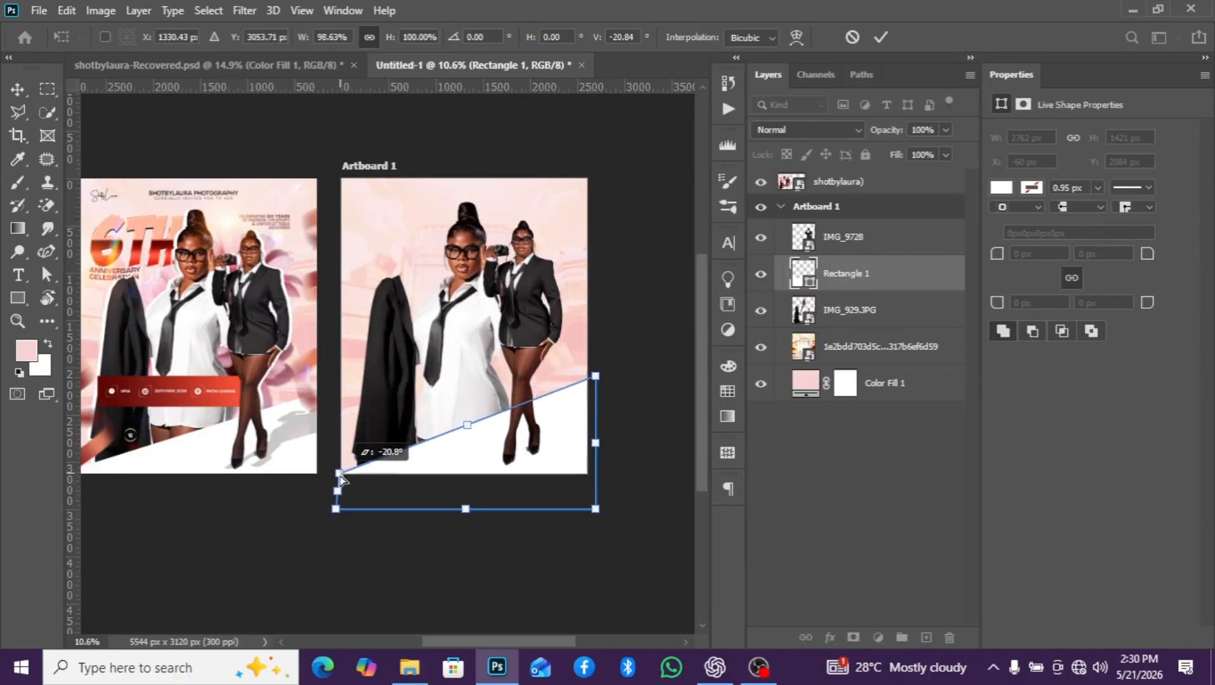
pyautogui.press('Return')
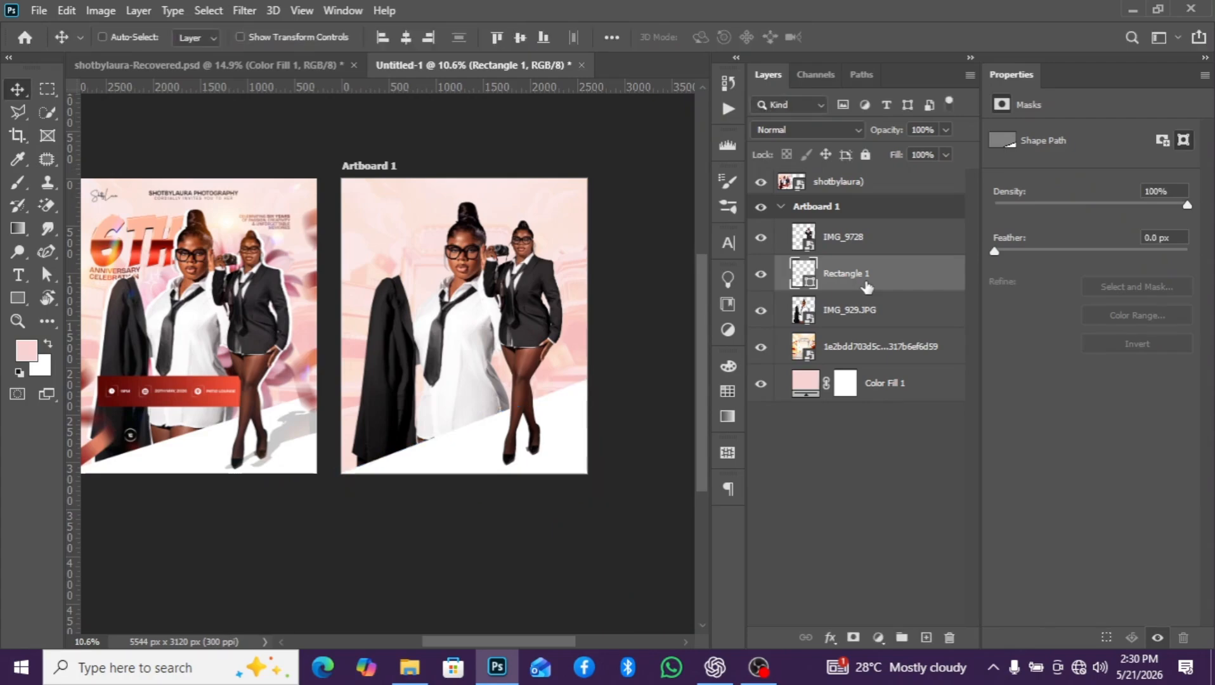
pyautogui.scroll(-3, 604, 400)
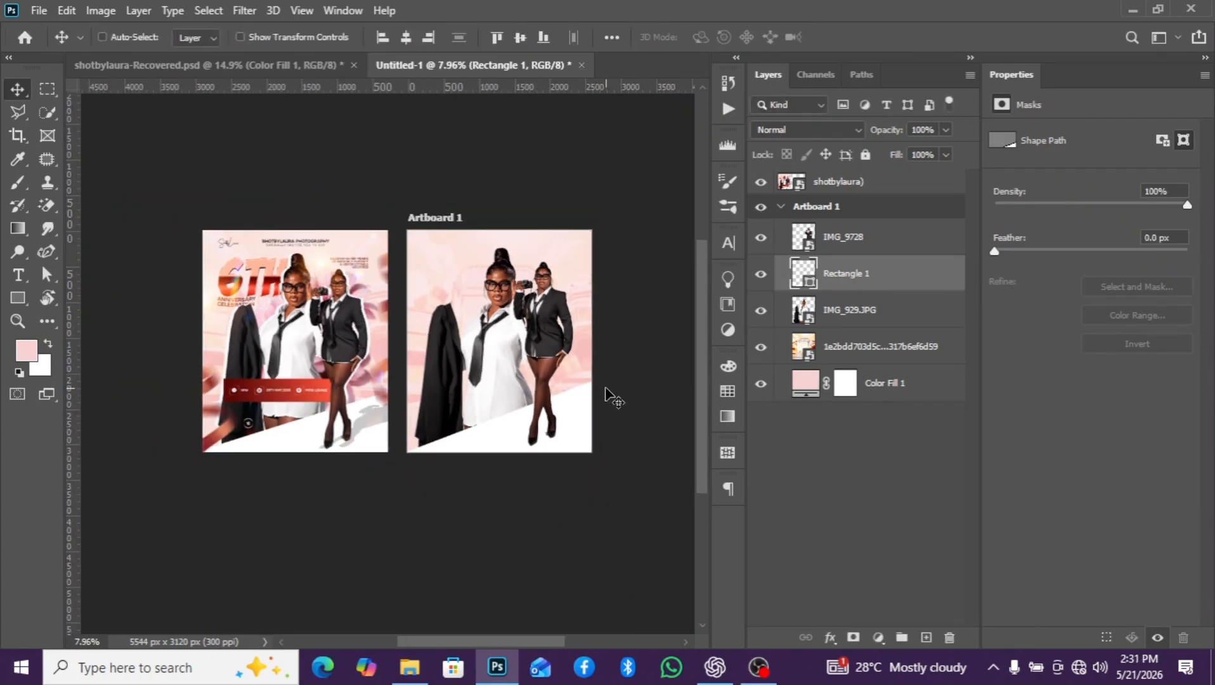
pyautogui.scroll(4, 610, 399)
pyautogui.scroll(-1, 583, 406)
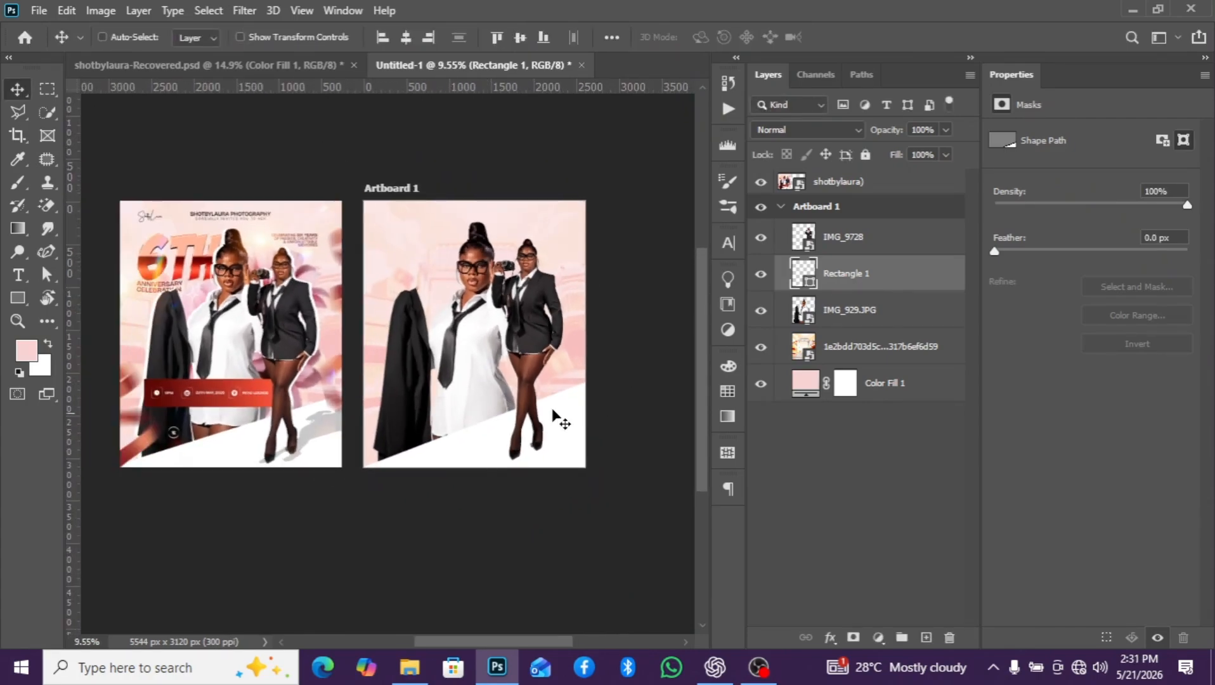
pyautogui.scroll(1, 558, 418)
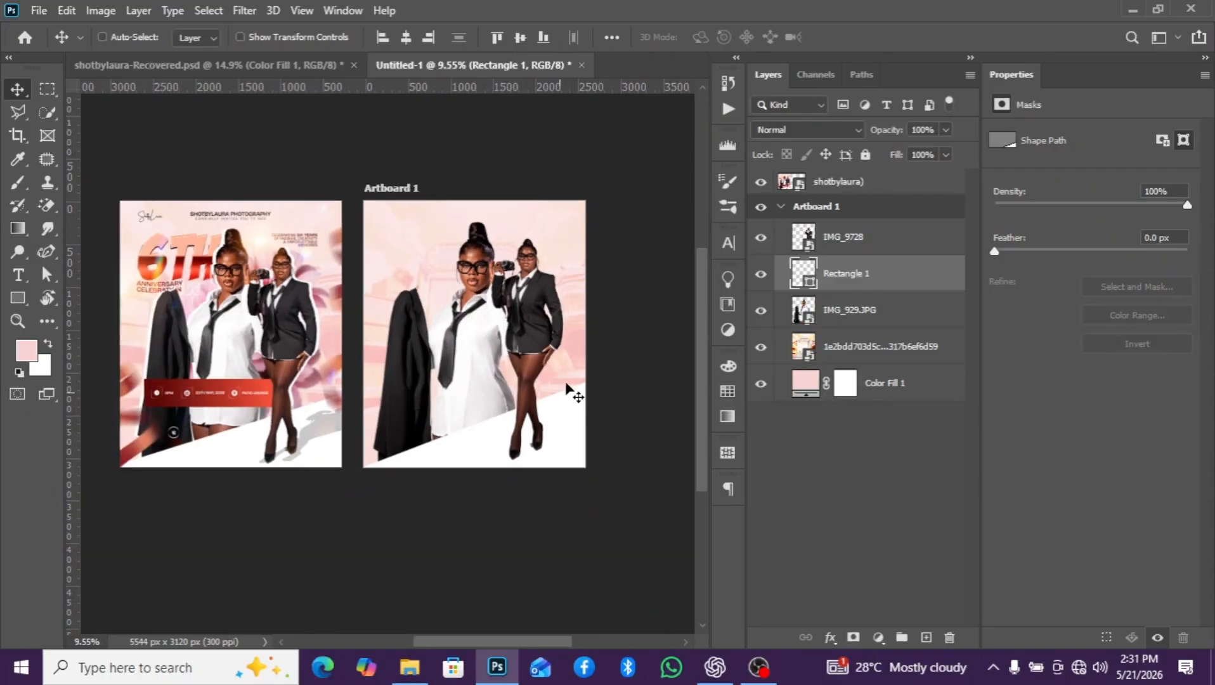
pyautogui.scroll(-1, 568, 381)
pyautogui.scroll(1, 563, 373)
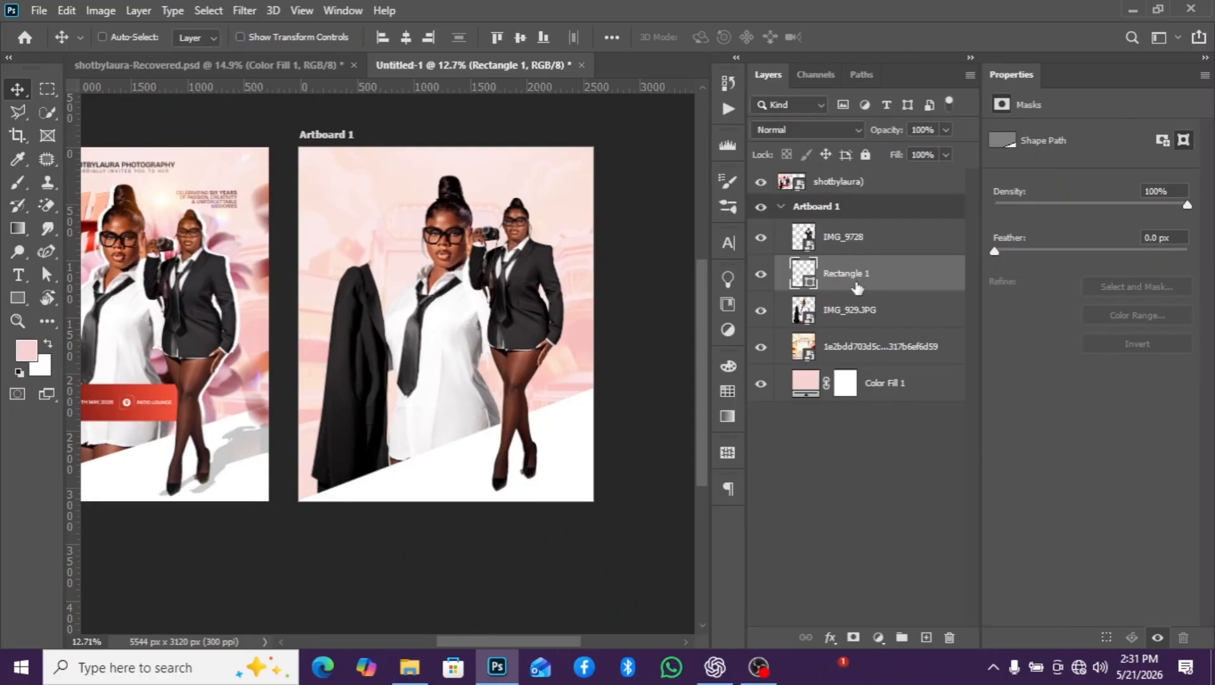
pyautogui.scroll(-1, 507, 373)
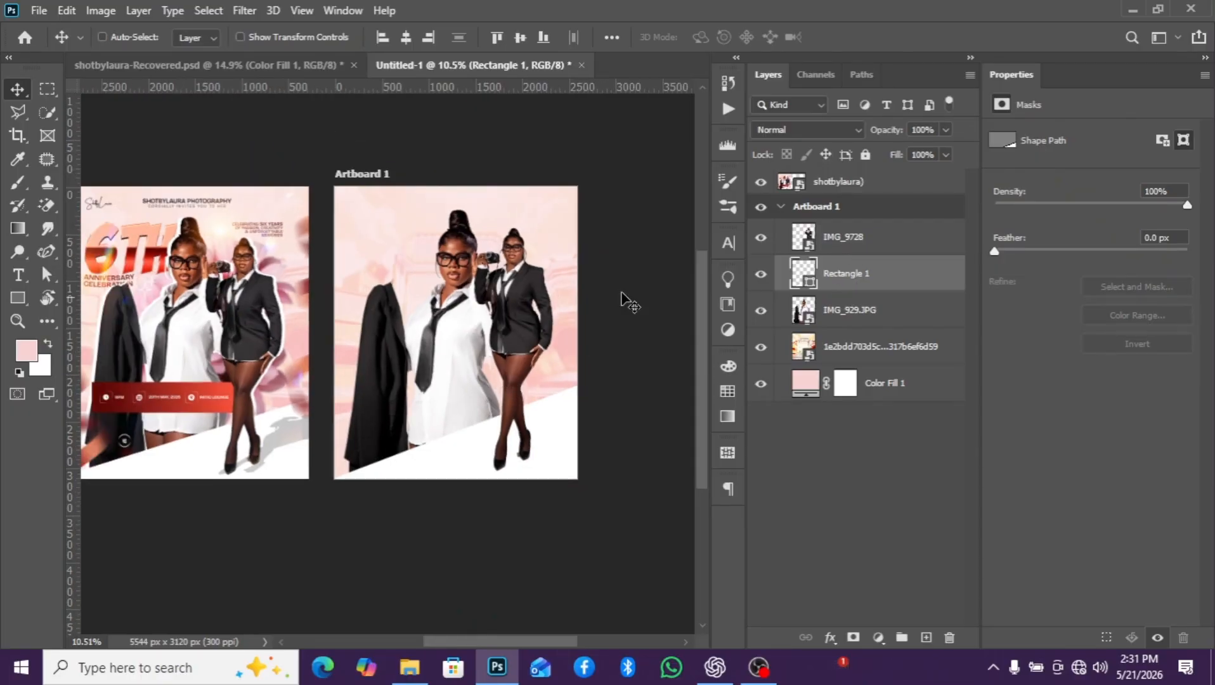
# - Place the pink flowers image from the anniversaryyy folder on the artboard and move its layer directly below IMG_929.JPG
pyautogui.click(862, 239)
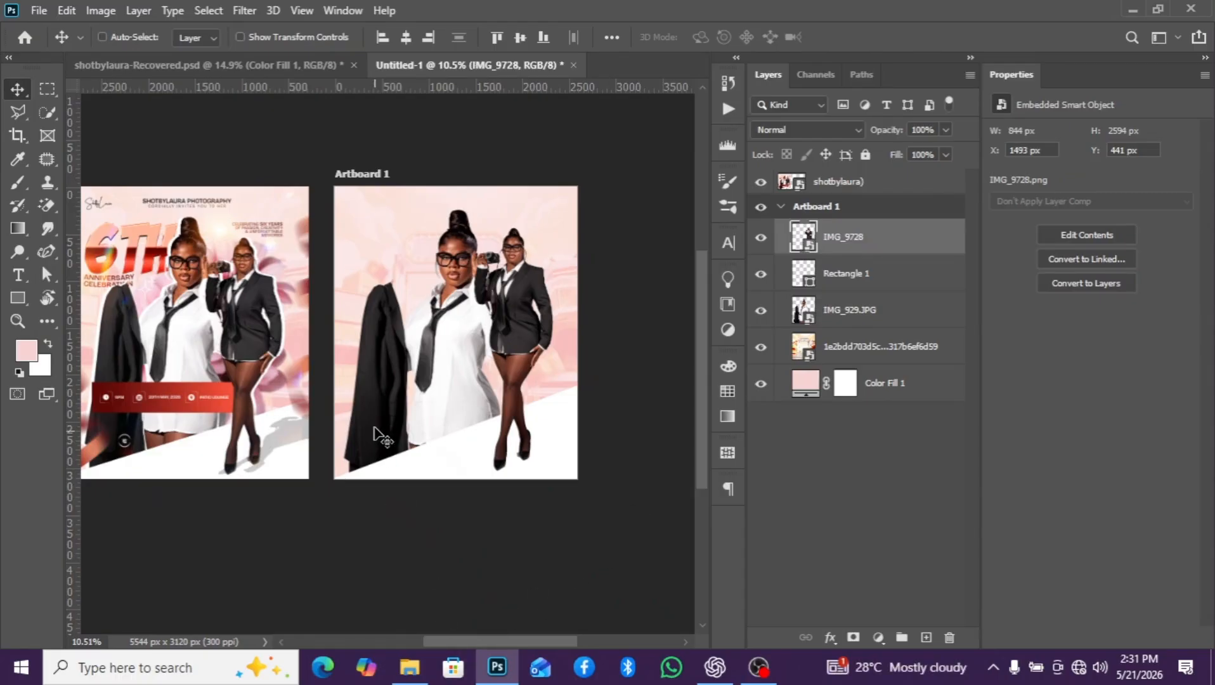
pyautogui.moveTo(410, 666)
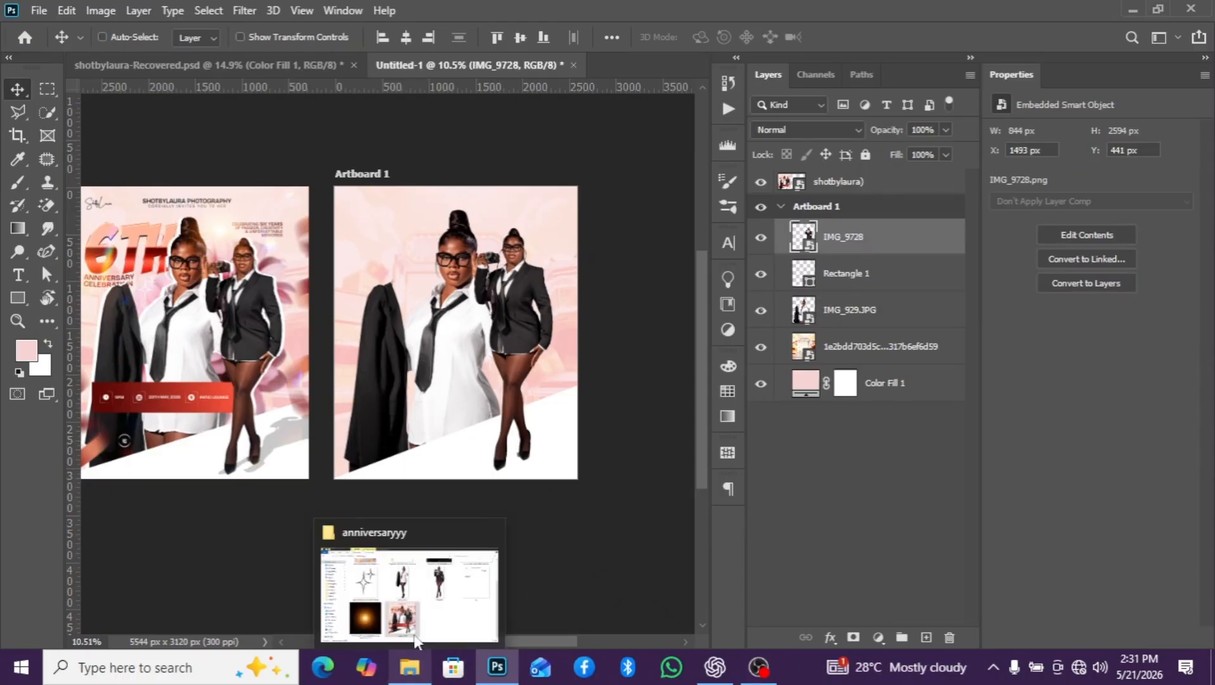
pyautogui.click(415, 640)
pyautogui.scroll(3, 516, 333)
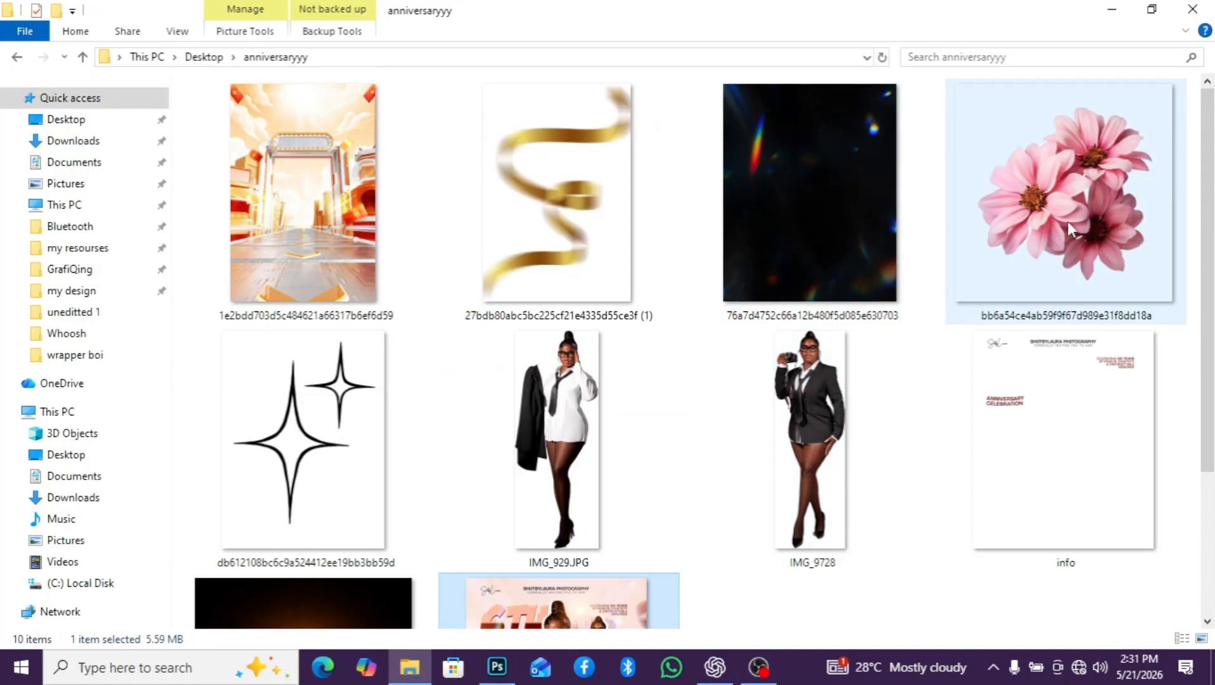
pyautogui.moveTo(1067, 222); pyautogui.dragTo(463, 382)
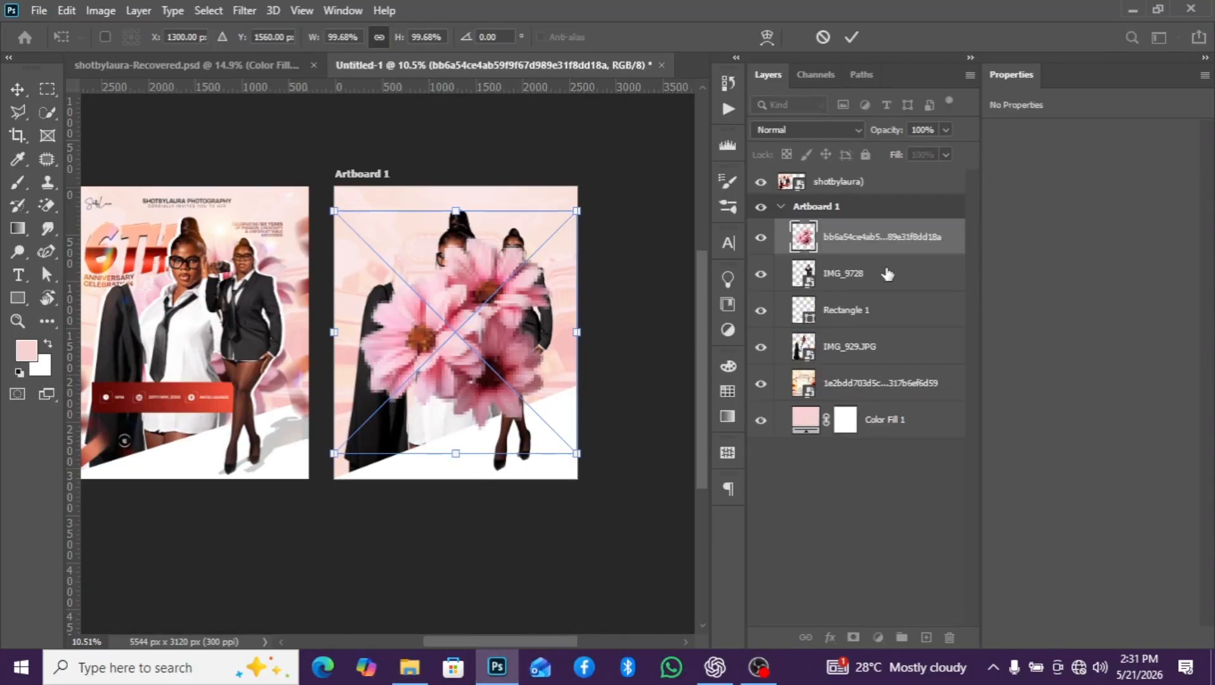
pyautogui.moveTo(907, 250); pyautogui.dragTo(886, 373)
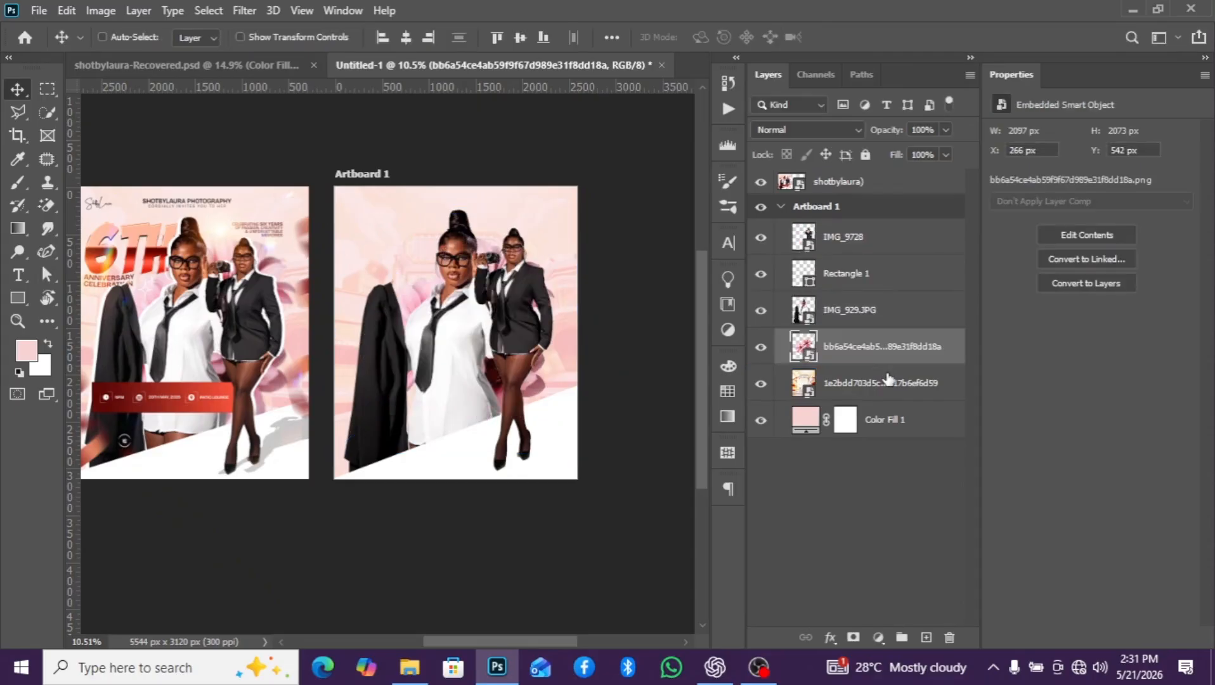
pyautogui.scroll(2, 508, 337)
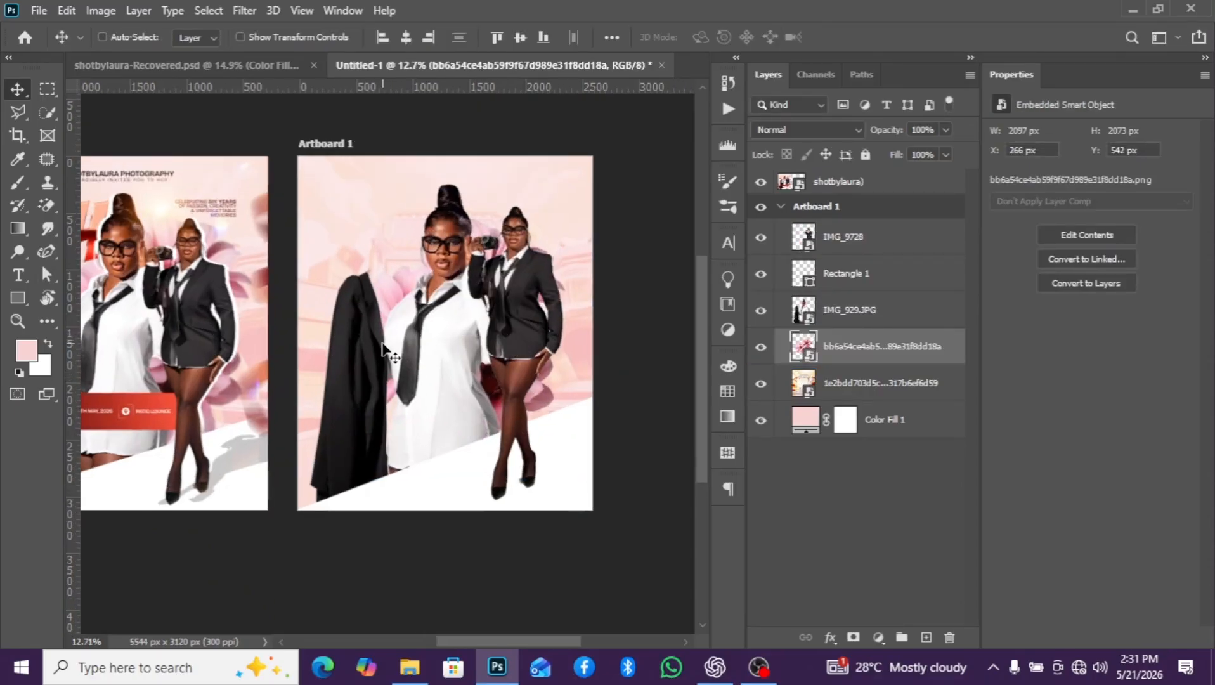
pyautogui.scroll(-2, 456, 361)
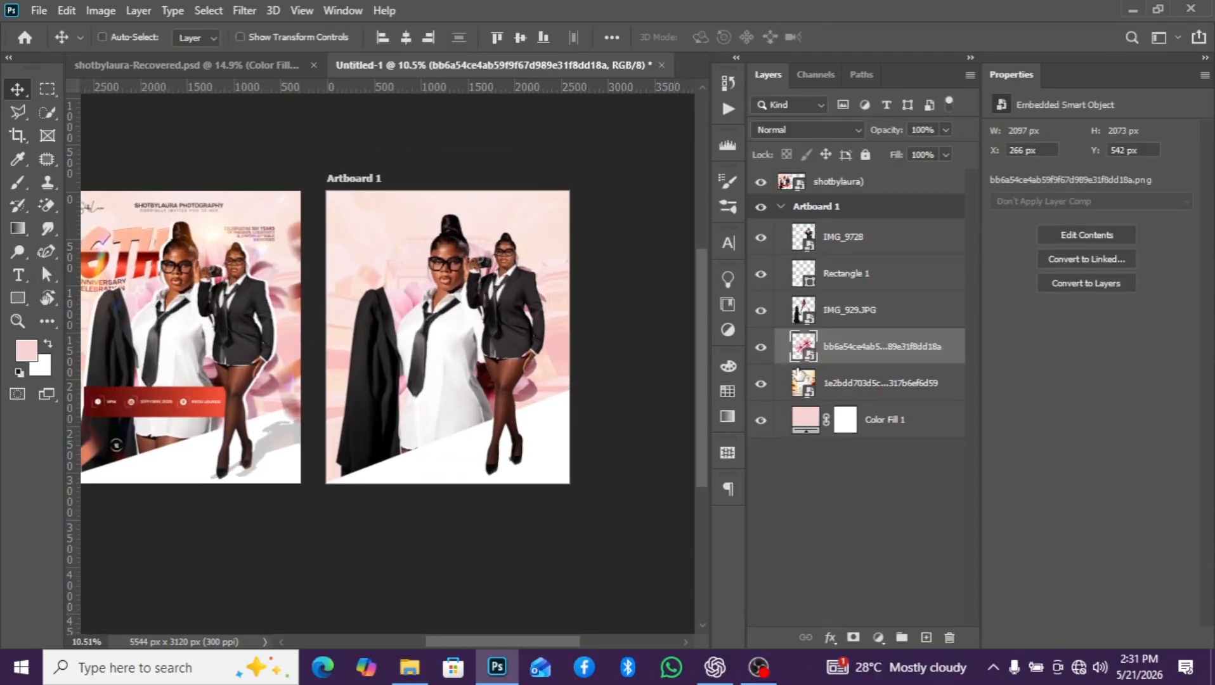
# - Duplicate the IMG_929.JPG front figure layer in place
pyautogui.click(856, 314)
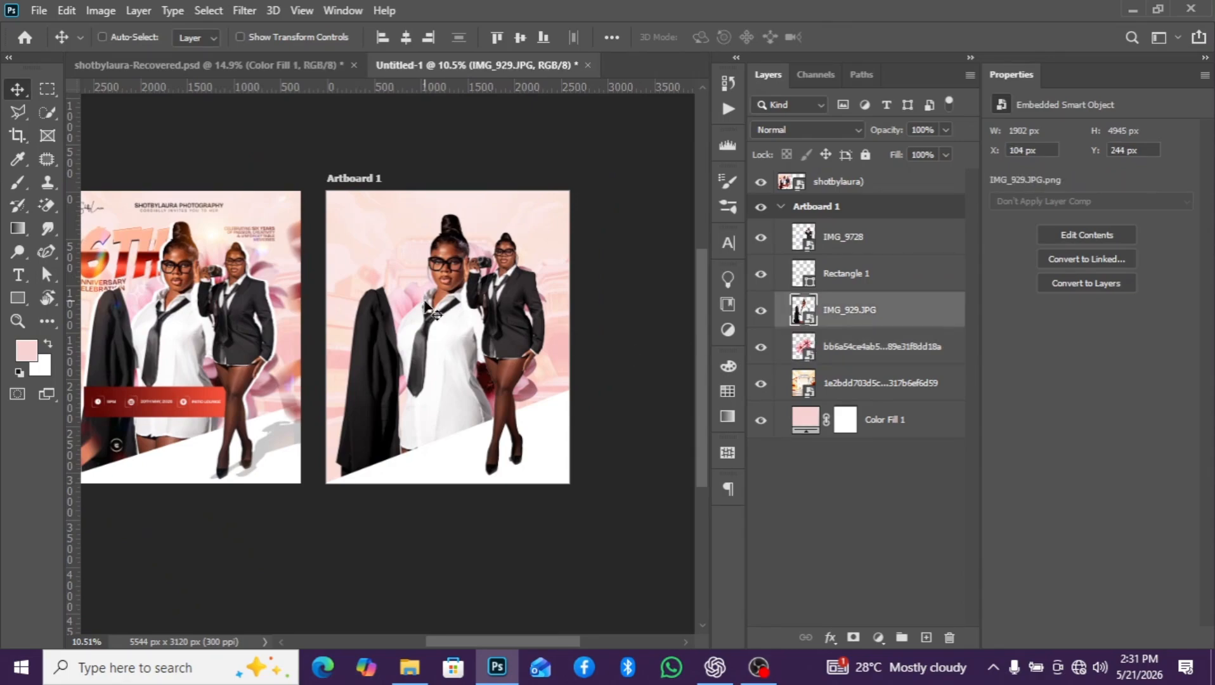
pyautogui.scroll(5, 145, 240)
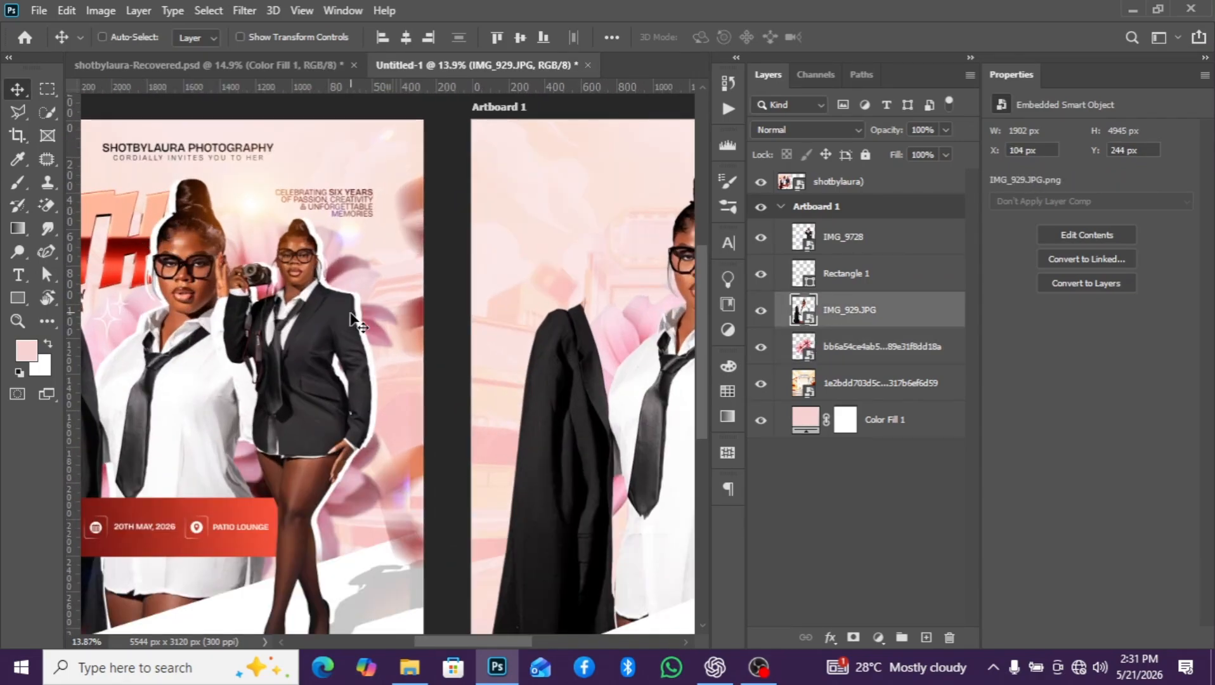
pyautogui.scroll(-4, 314, 336)
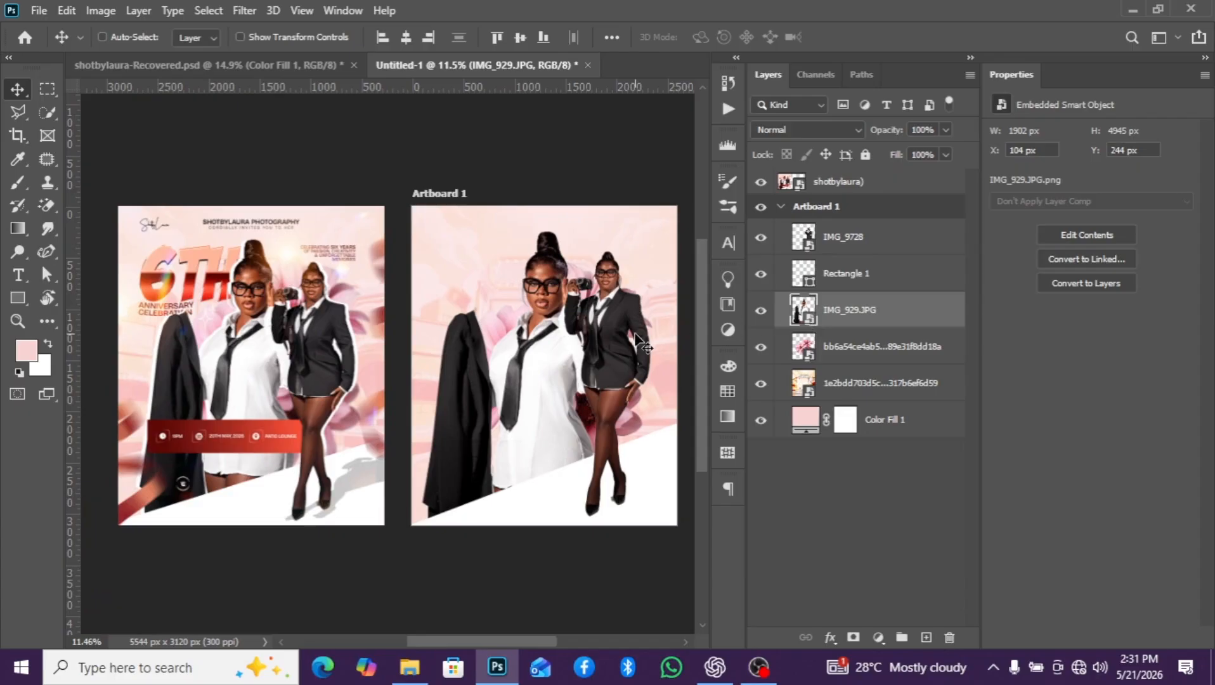
pyautogui.press('ctrl')
pyautogui.hotkey('ctrl', 'j')
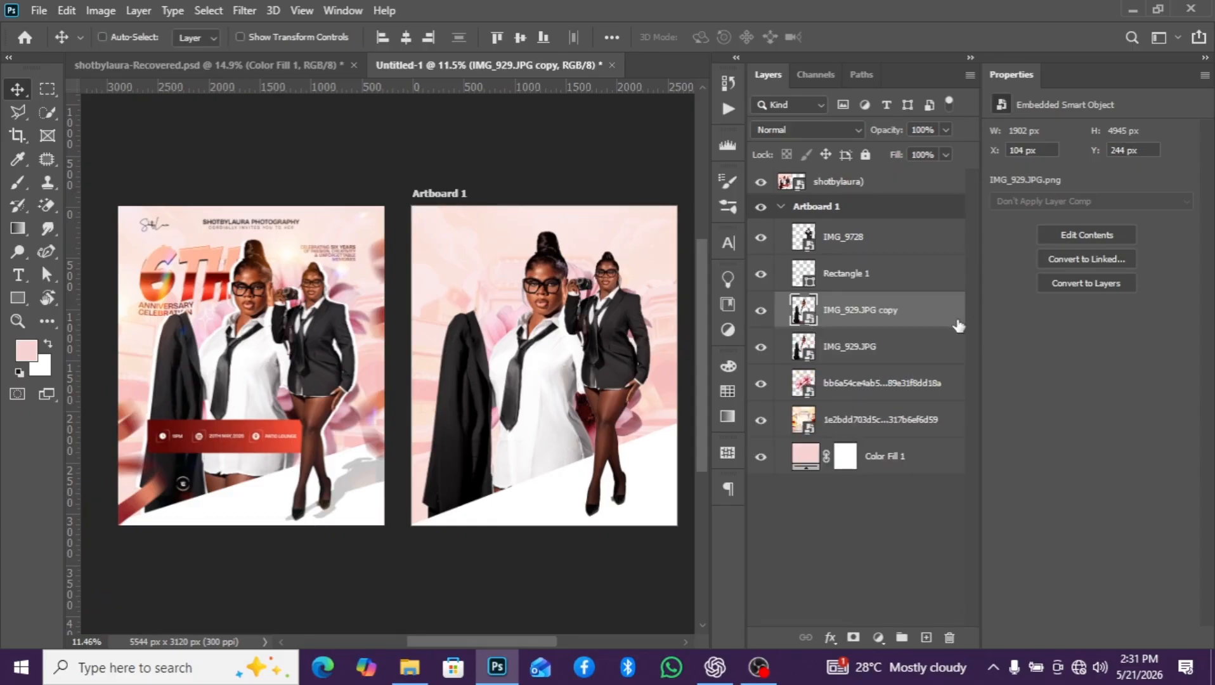
# - Add a white Color Overlay in Normal mode at 100% opacity to the lower IMG_929.JPG layer and collapse its effects list
pyautogui.click(901, 349)
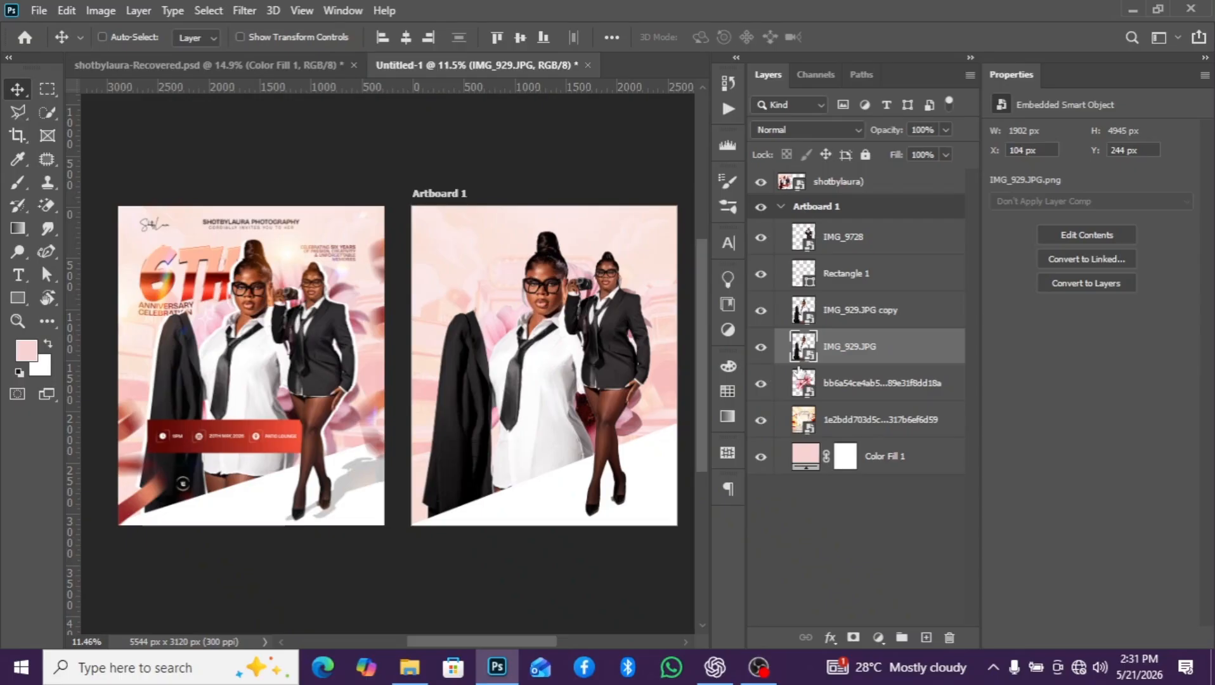
pyautogui.click(830, 638)
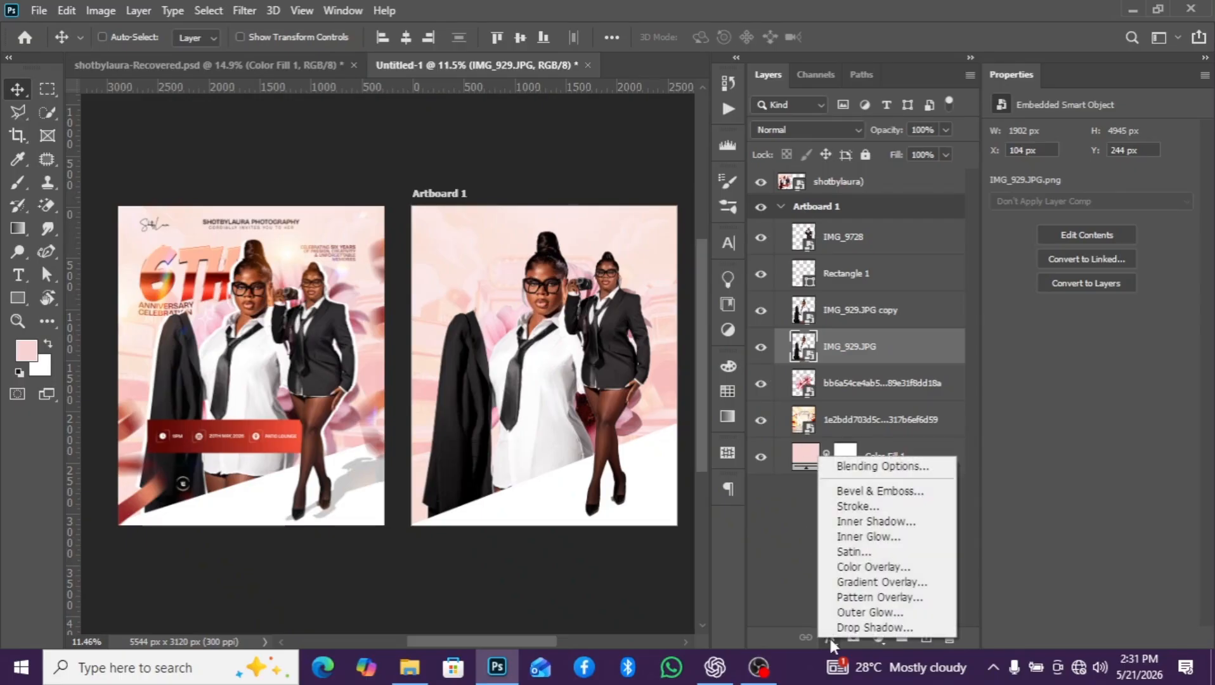
pyautogui.click(853, 566)
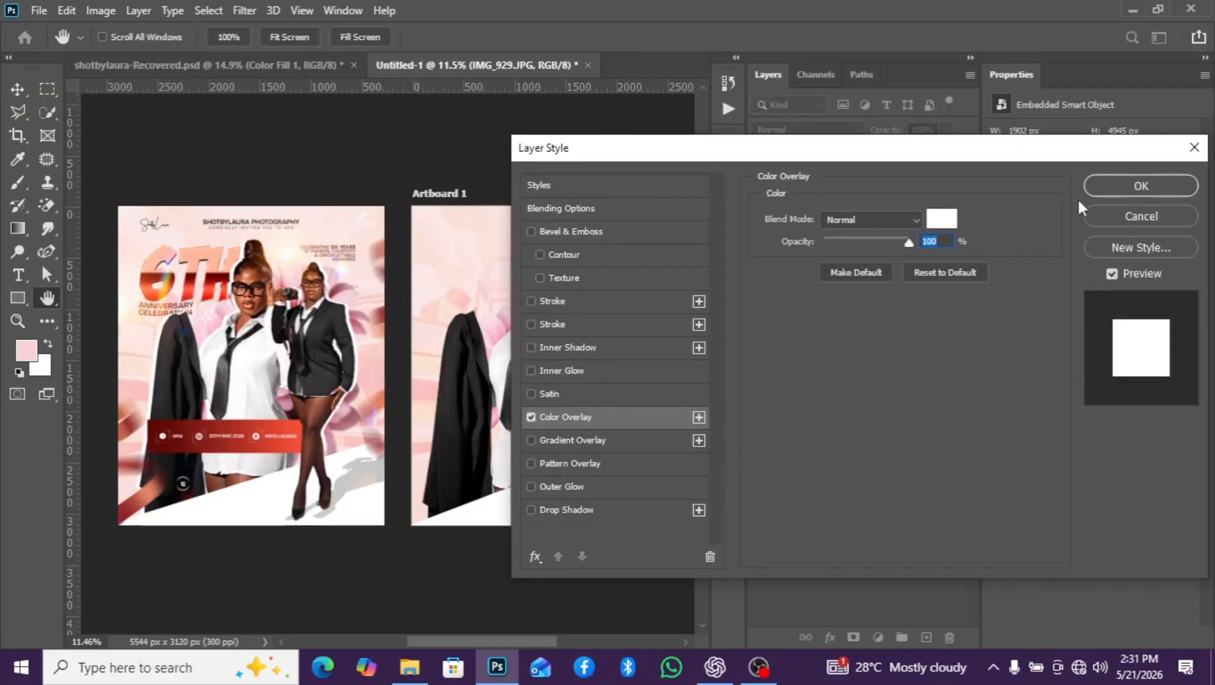
pyautogui.click(1128, 188)
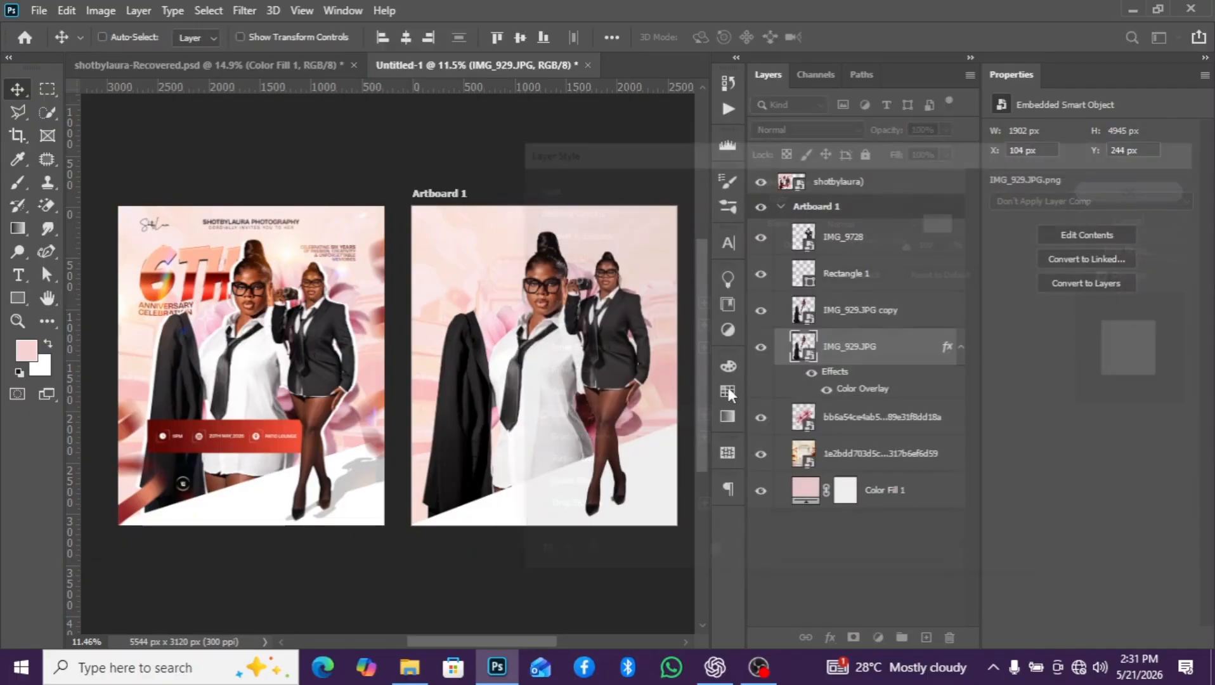
pyautogui.click(961, 346)
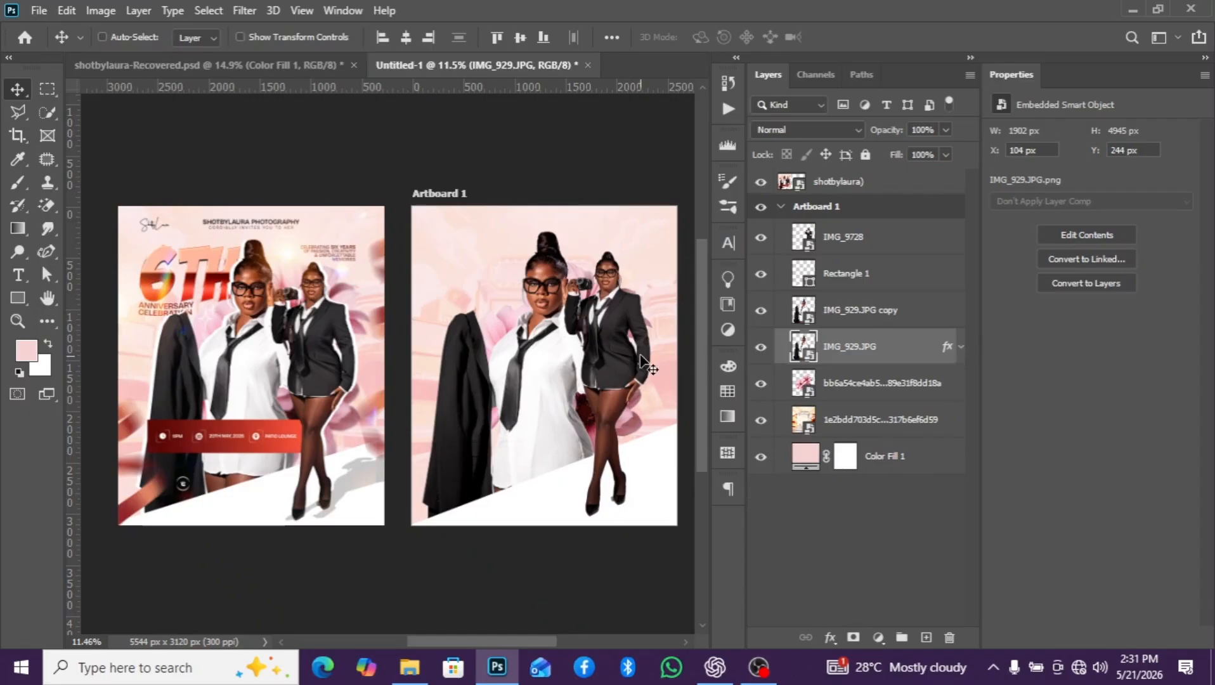
# - Offset the white IMG_929.JPG layer leftward behind its copy to about X 64 px, Y 244 px as a white edge around the figure
pyautogui.moveTo(517, 354)
pyautogui.mouseDown()
pyautogui.moveTo(474, 346)
pyautogui.moveTo(514, 322)
pyautogui.moveTo(525, 355)
pyautogui.mouseUp()
pyautogui.scroll(2, 524, 350)
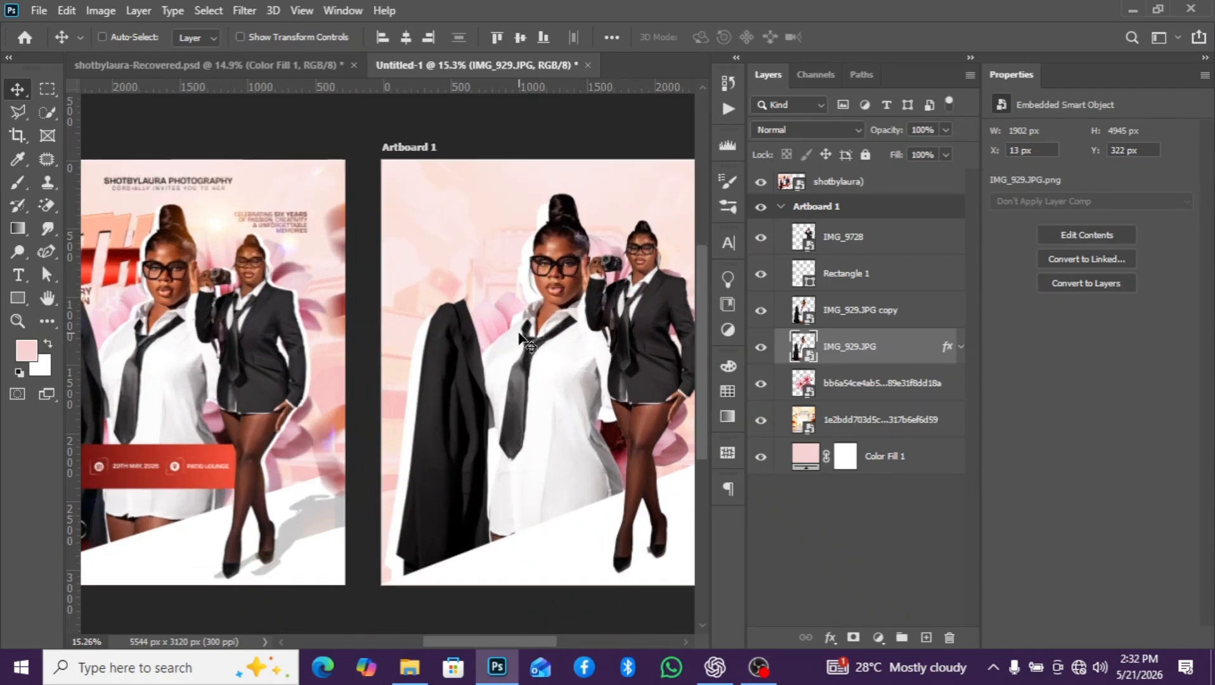
pyautogui.press('Right')
pyautogui.press('Right')
pyautogui.press('Right')
pyautogui.press('Right')
pyautogui.press('Right')
pyautogui.press('Right')
pyautogui.press('Right')
pyautogui.press('Right')
pyautogui.press('Right')
pyautogui.press('Right')
pyautogui.press('Right')
pyautogui.press('Right')
pyautogui.press('Right')
pyautogui.press('Right')
pyautogui.press('Right')
pyautogui.press('Right')
pyautogui.press('Right')
pyautogui.press('Right')
pyautogui.press('Right')
pyautogui.press('Right')
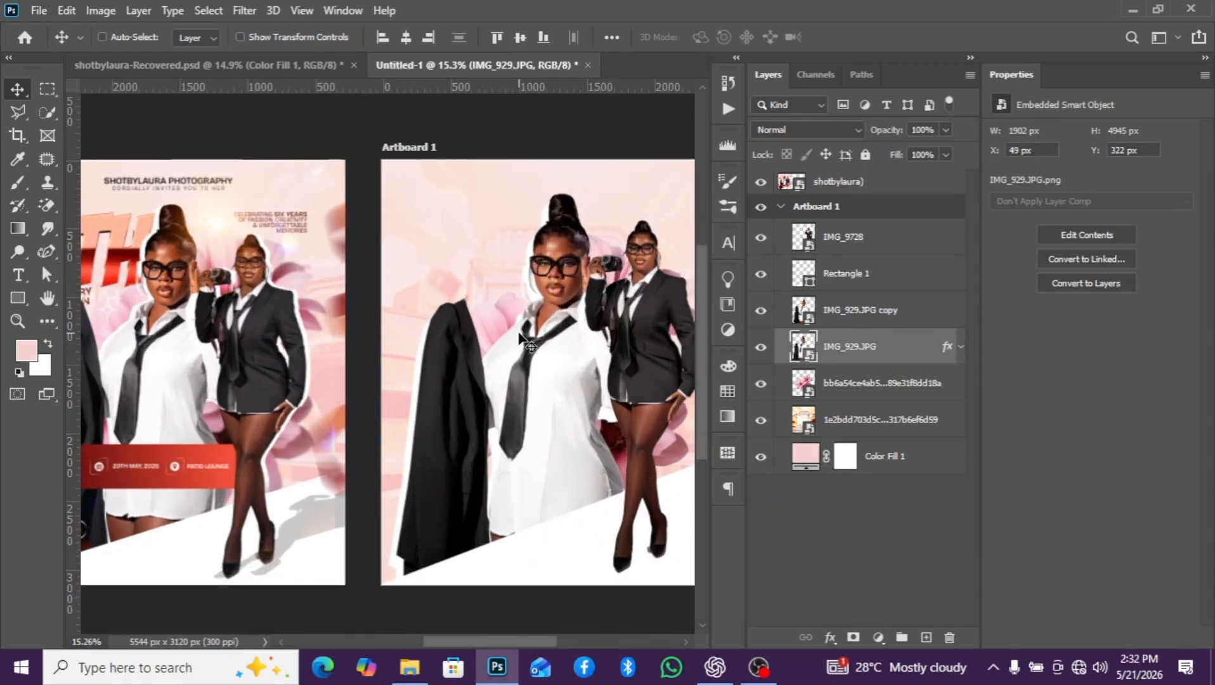
pyautogui.hotkey('shift', 'Up')
pyautogui.hotkey('shift', 'Up')
pyautogui.hotkey('shift', 'Up')
pyautogui.hotkey('shift', 'Up')
pyautogui.hotkey('shift', 'Up')
pyautogui.hotkey('shift', 'Up')
pyautogui.hotkey('shift', 'Up')
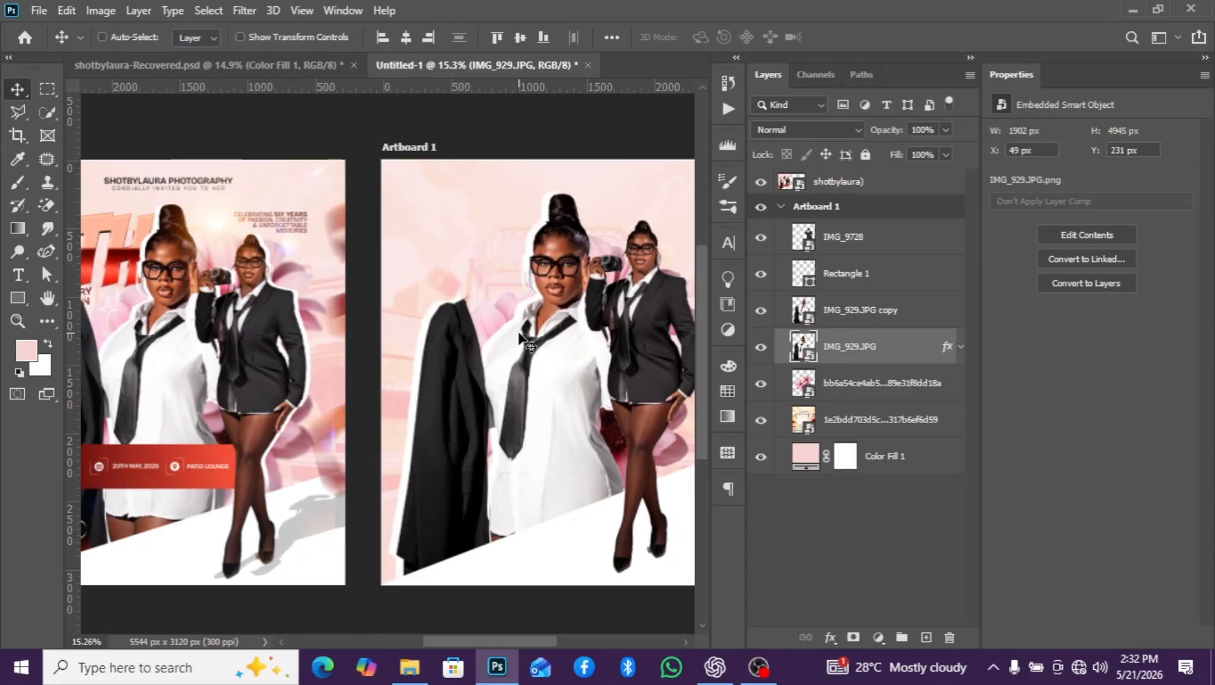
pyautogui.press('Right')
pyautogui.press('Right')
pyautogui.press('Right')
pyautogui.press('Right')
pyautogui.press('Right')
pyautogui.press('Right')
pyautogui.press('Right')
pyautogui.press('Right')
pyautogui.press('Right')
pyautogui.press('Right')
pyautogui.press('Right')
pyautogui.press('Right')
pyautogui.press('Right')
pyautogui.press('Right')
pyautogui.press('Right')
pyautogui.press('Right')
pyautogui.press('Right')
pyautogui.press('Right')
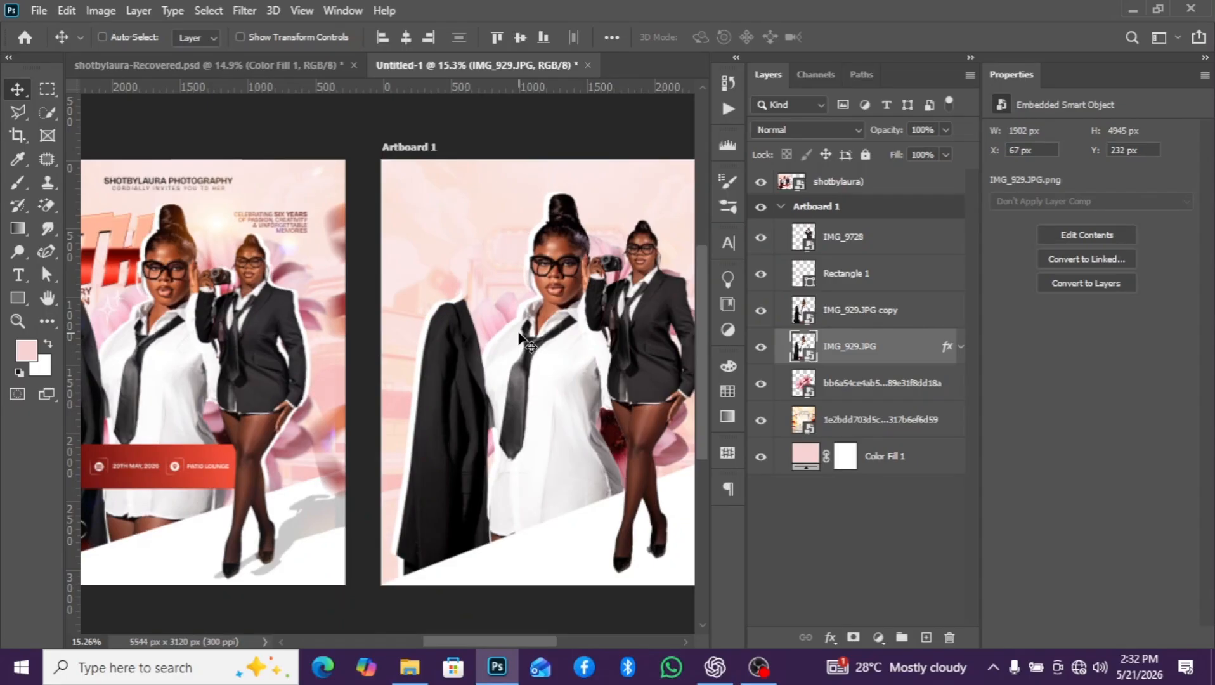
pyautogui.press('Right')
pyautogui.press('Right')
pyautogui.press('Right')
pyautogui.press('Right')
pyautogui.press('Right')
pyautogui.press('Right')
pyautogui.press('Right')
pyautogui.press('Right')
pyautogui.press('Right')
pyautogui.press('Right')
pyautogui.press('Right')
pyautogui.press('Right')
pyautogui.press('Down')
pyautogui.press('Down')
pyautogui.press('Down')
pyautogui.press('Down')
pyautogui.press('Down')
pyautogui.press('Down')
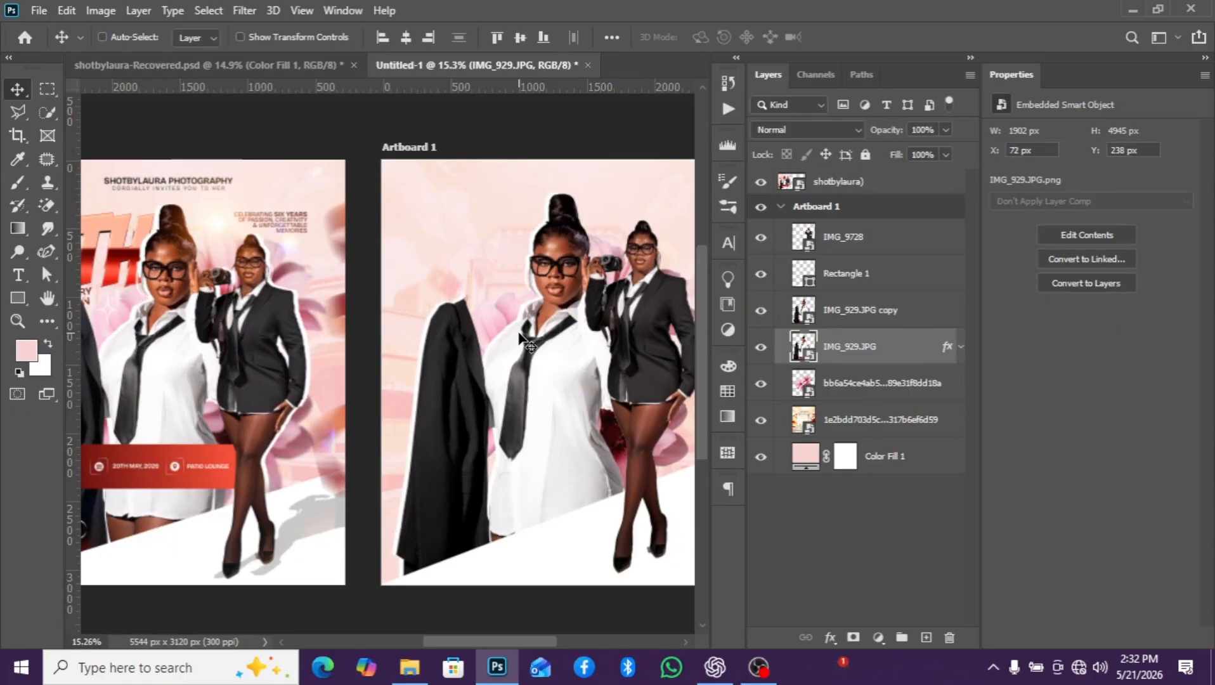
pyautogui.scroll(-2, 542, 380)
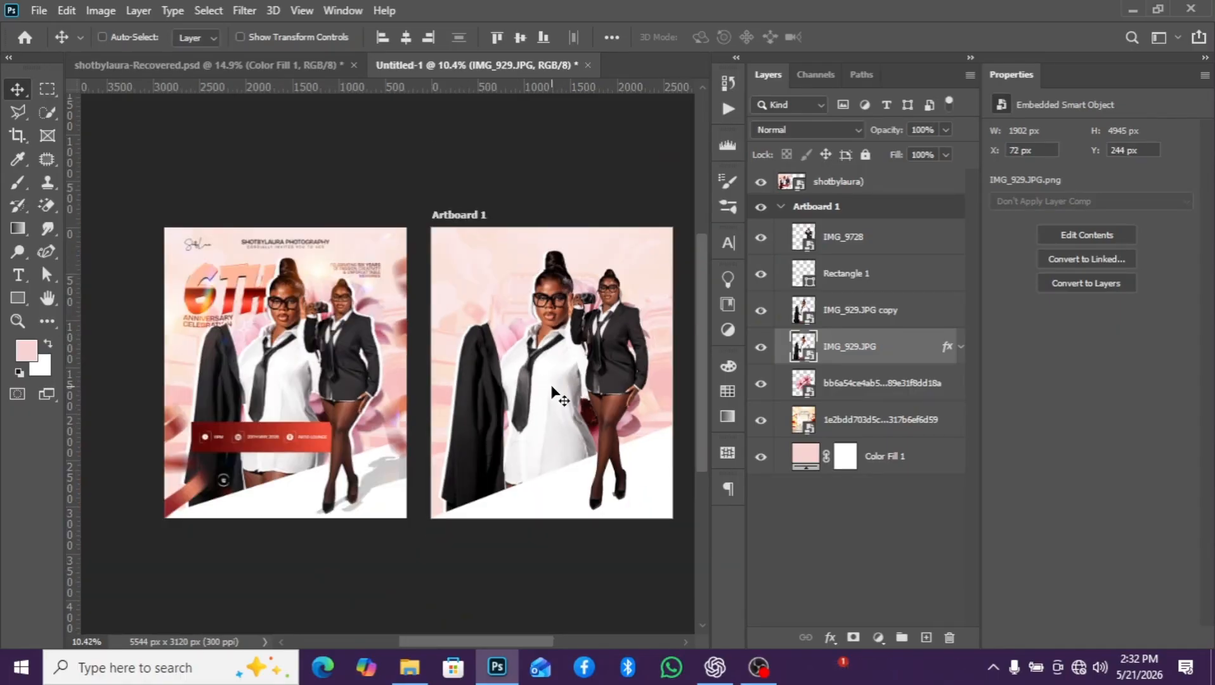
pyautogui.scroll(1, 553, 392)
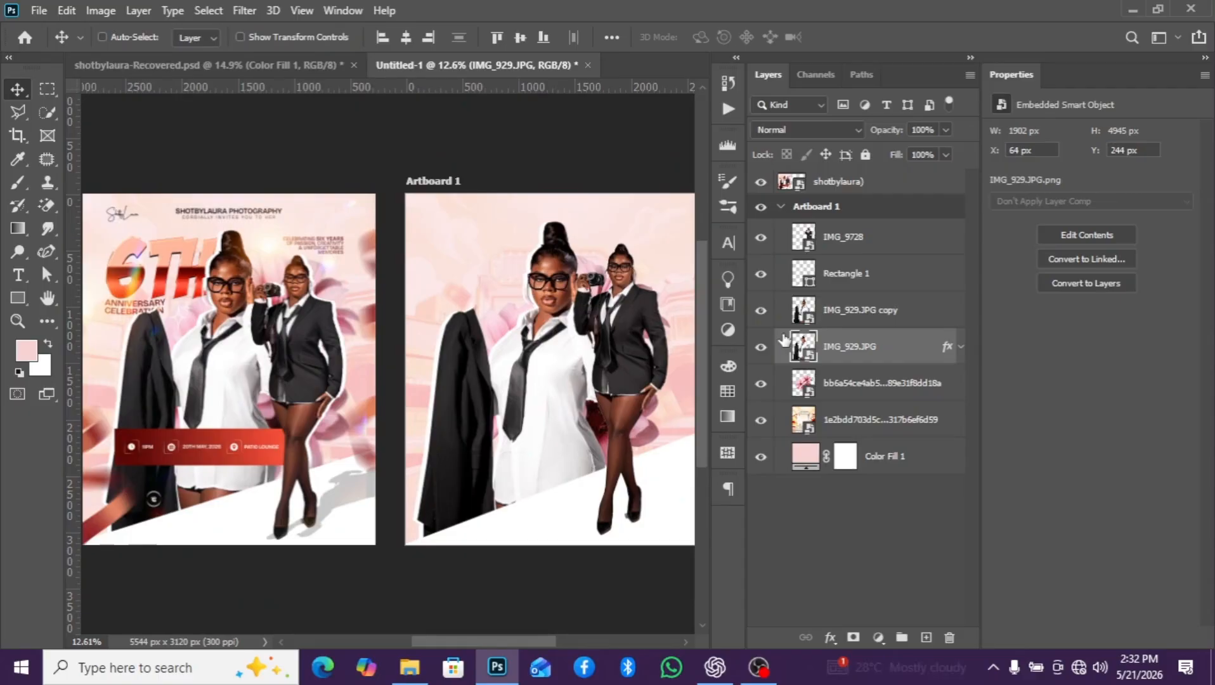
pyautogui.scroll(-1, 634, 352)
pyautogui.scroll(1, 574, 335)
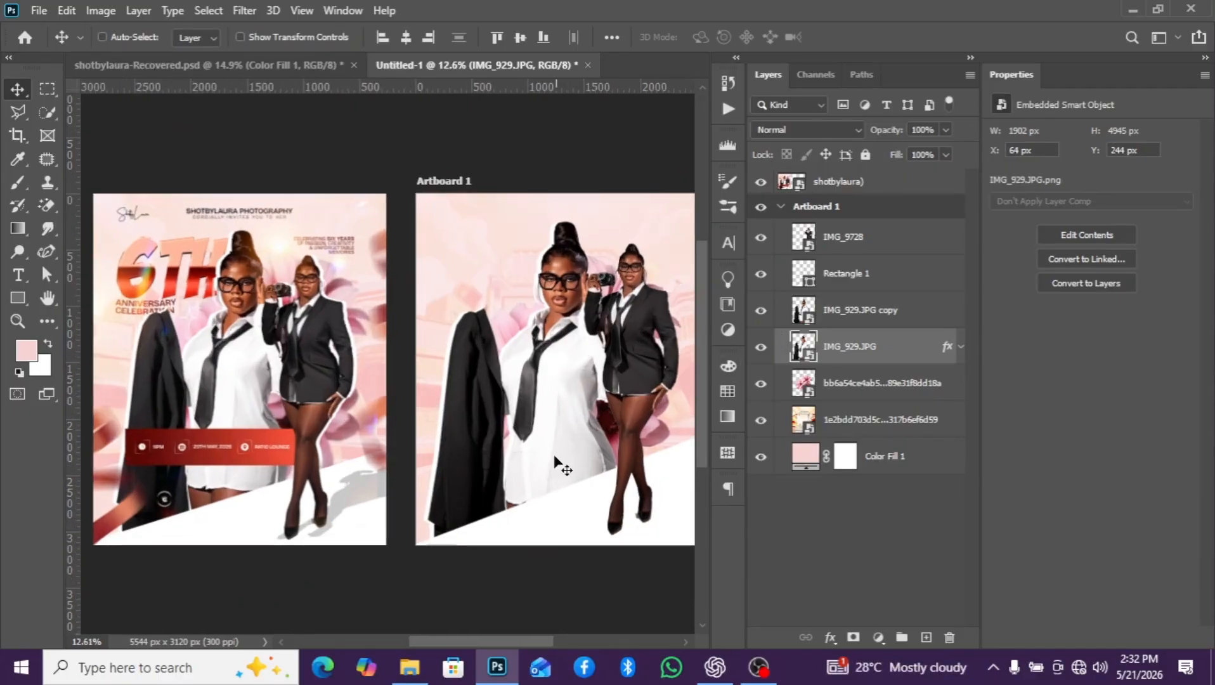
# - Apply a Gaussian Blur with a 5.6-pixel radius to the pink flowers layer and collapse its smart filter list
pyautogui.moveTo(529, 642); pyautogui.dragTo(548, 642)
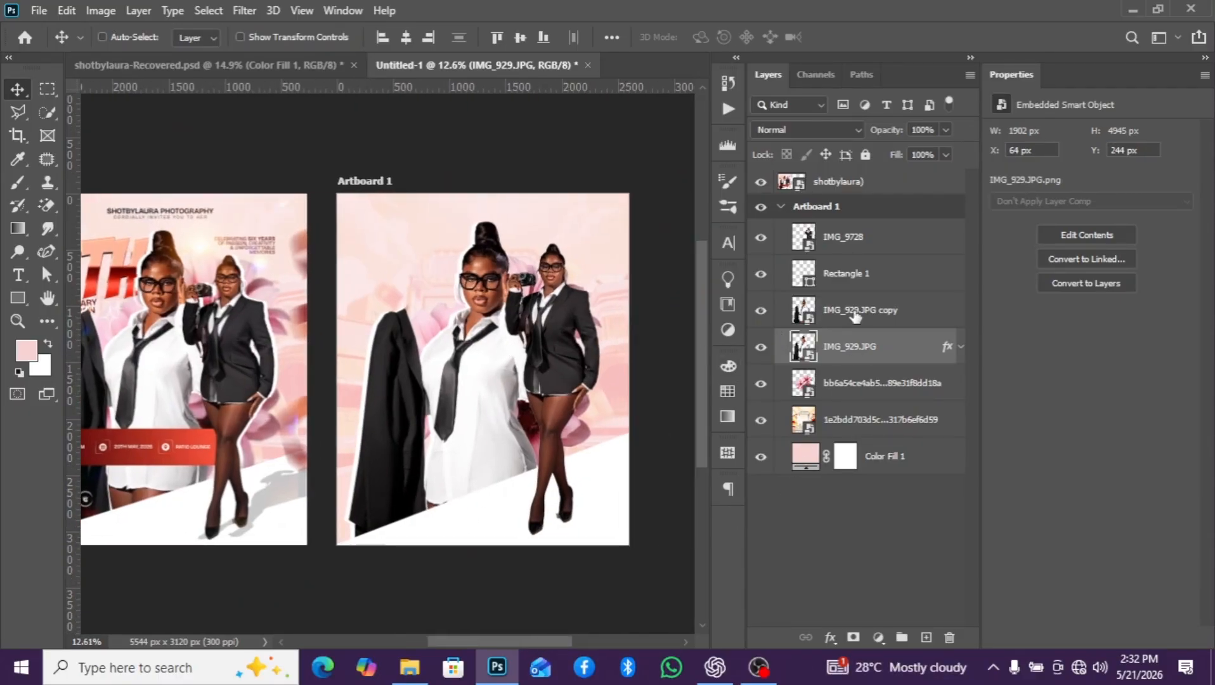
pyautogui.scroll(2, 183, 311)
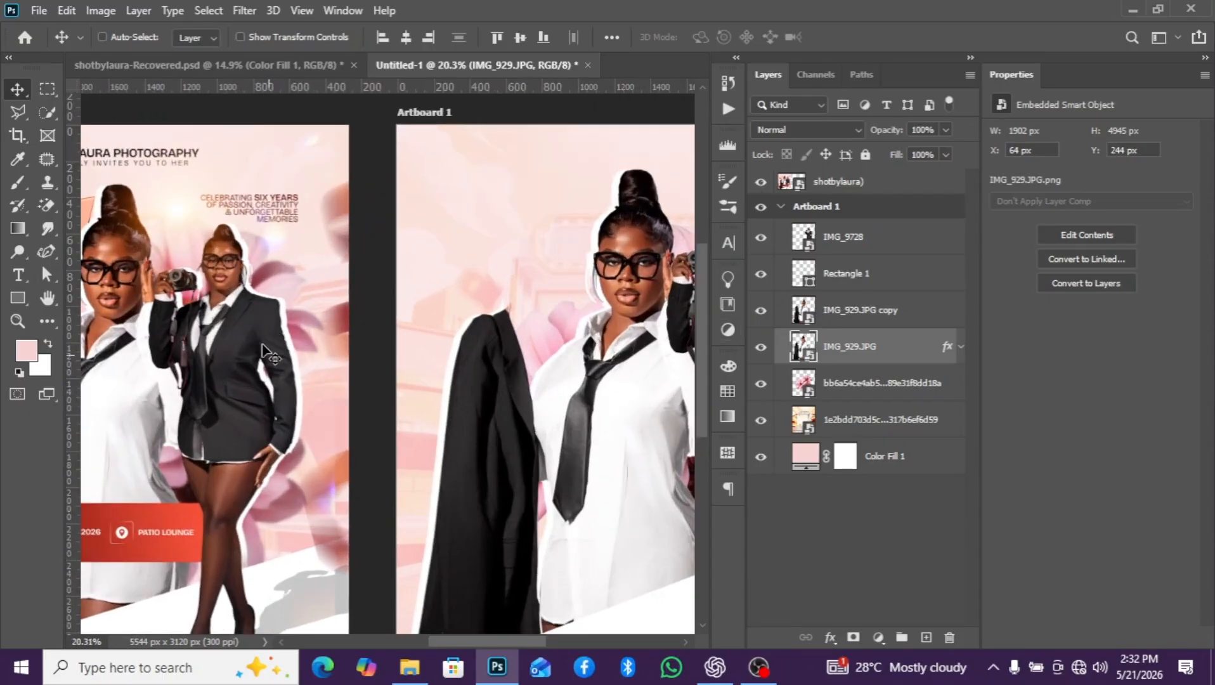
pyautogui.scroll(-1, 269, 358)
pyautogui.scroll(-1, 269, 358)
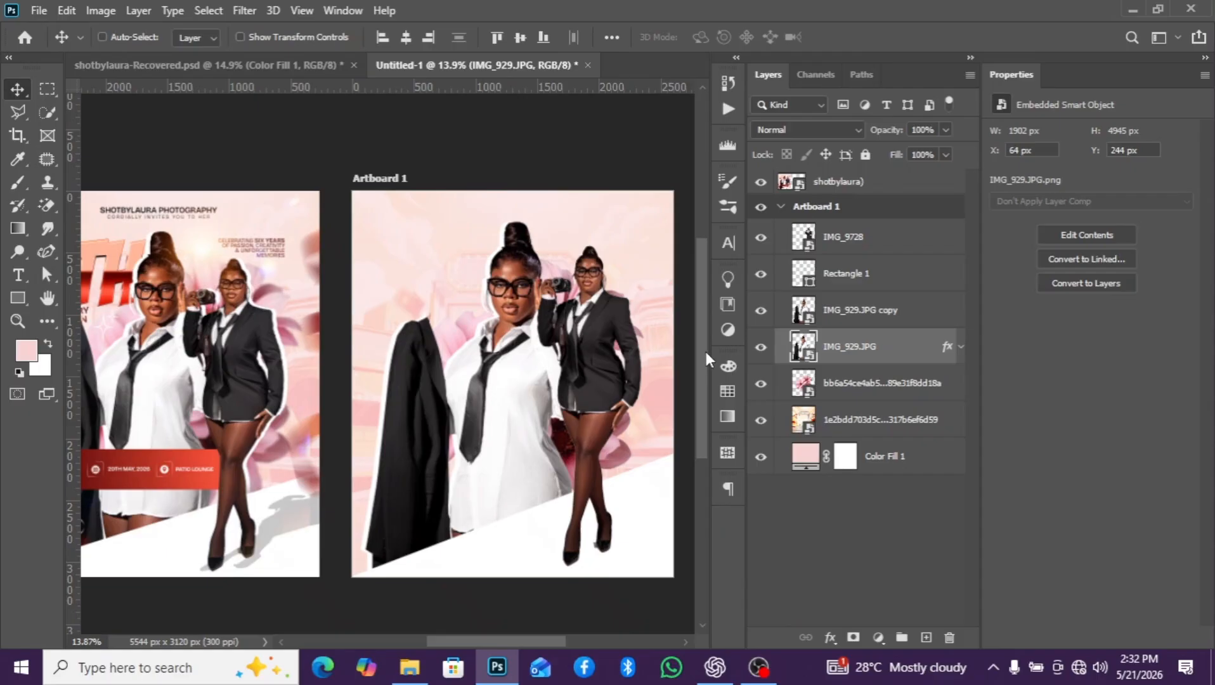
pyautogui.click(866, 385)
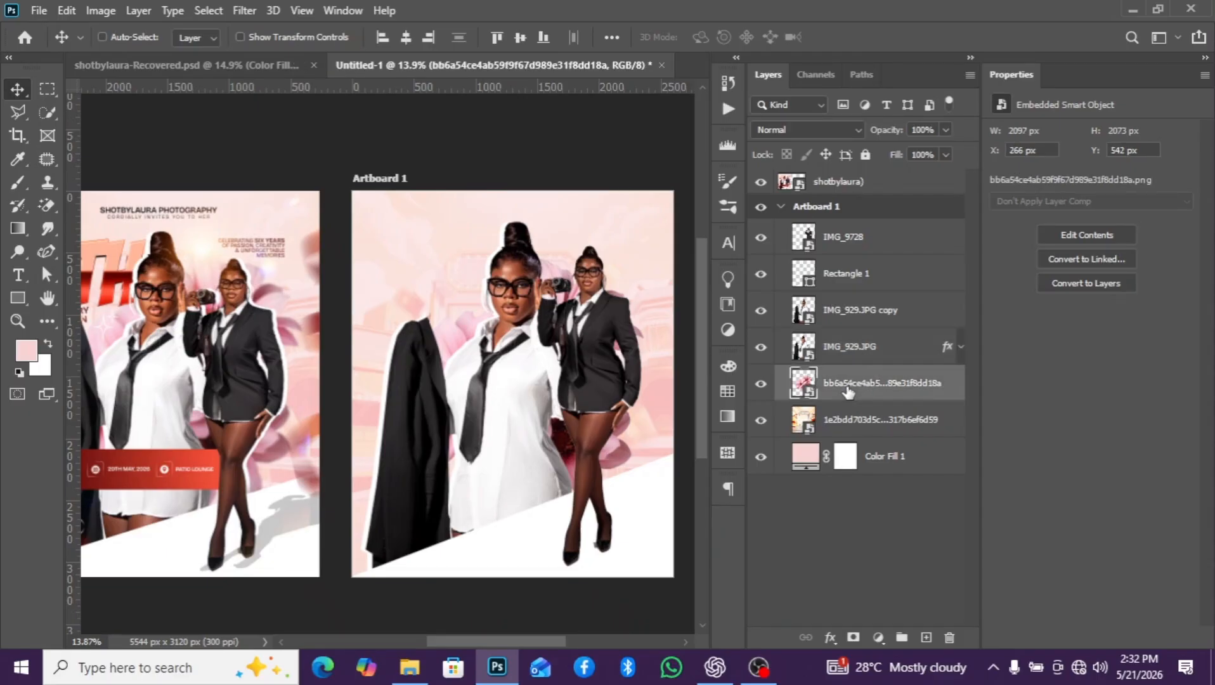
pyautogui.click(208, 10)
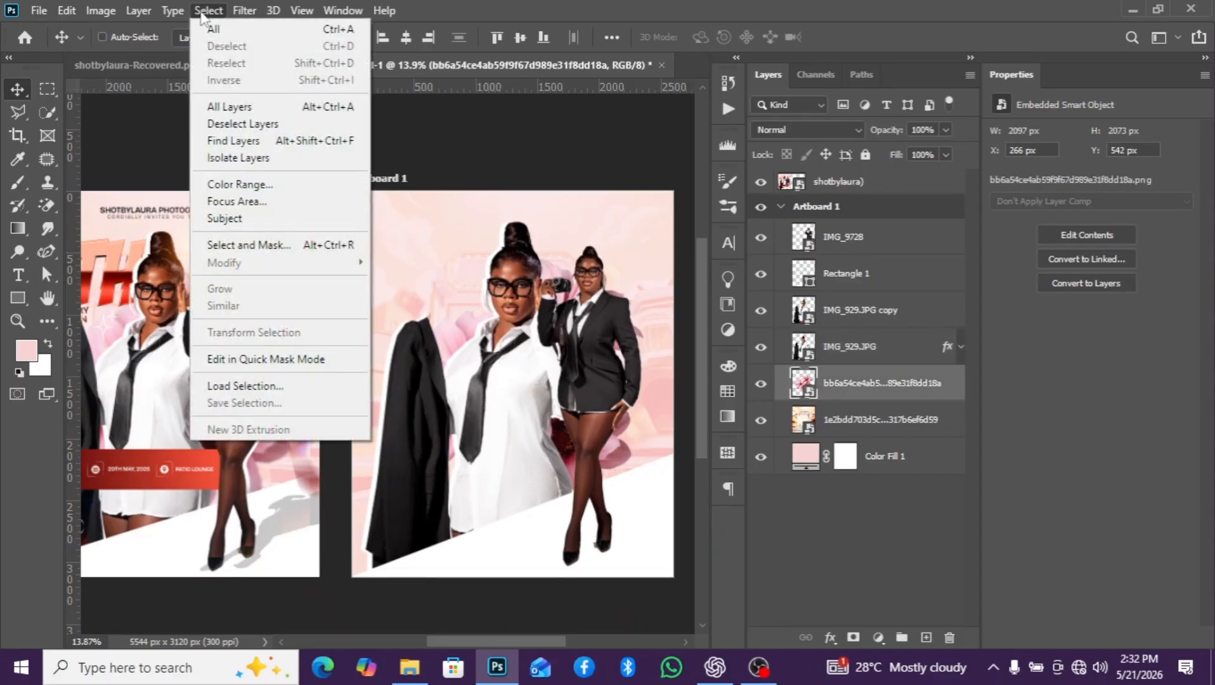
pyautogui.moveTo(242, 11)
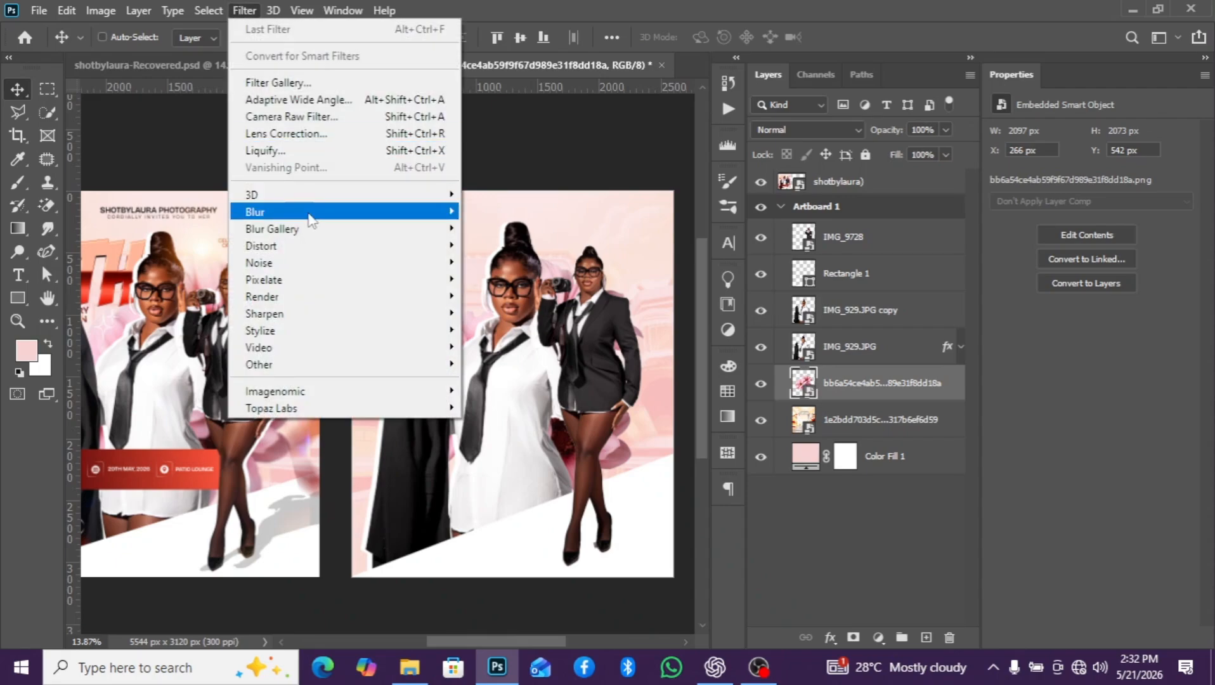
pyautogui.moveTo(317, 212)
pyautogui.click(507, 274)
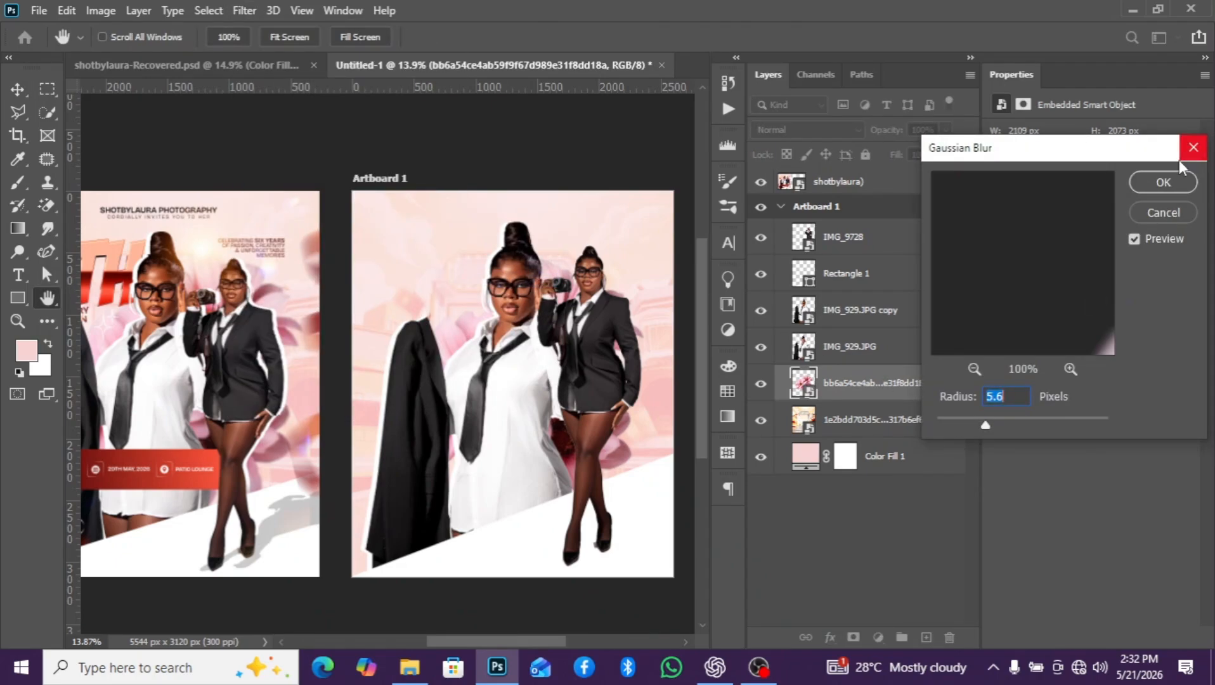
pyautogui.click(1163, 184)
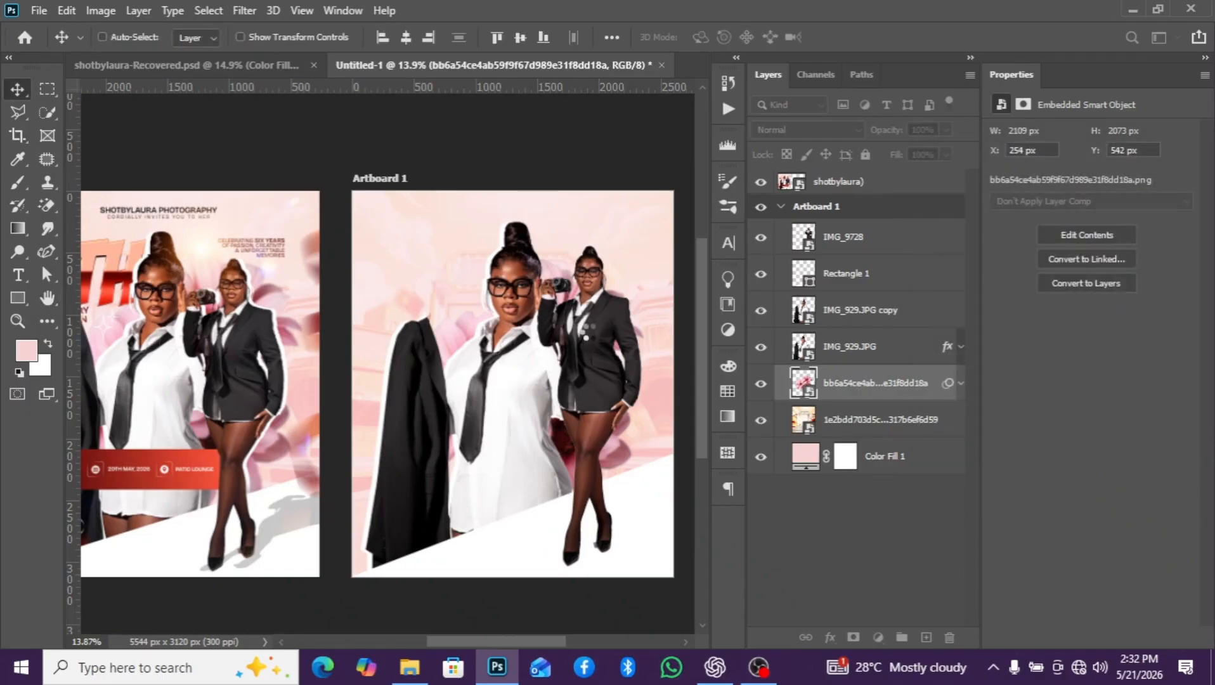
pyautogui.click(960, 383)
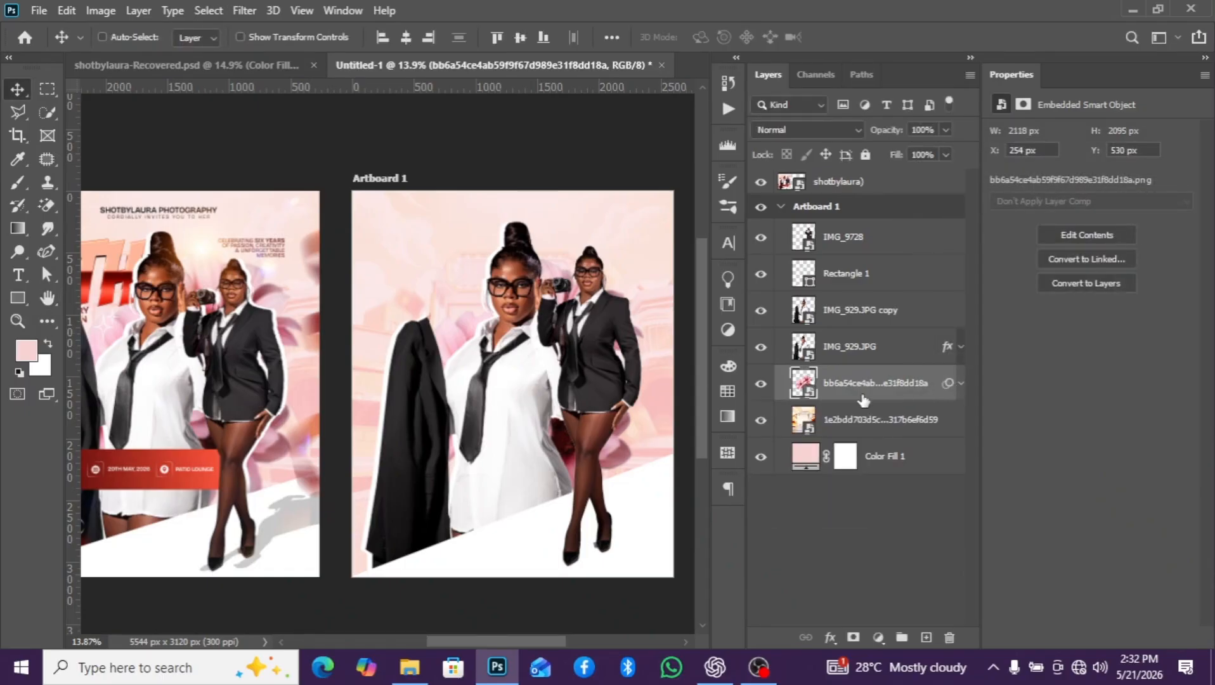
# - Duplicate the IMG_9728 figure layer twice in place
pyautogui.click(845, 241)
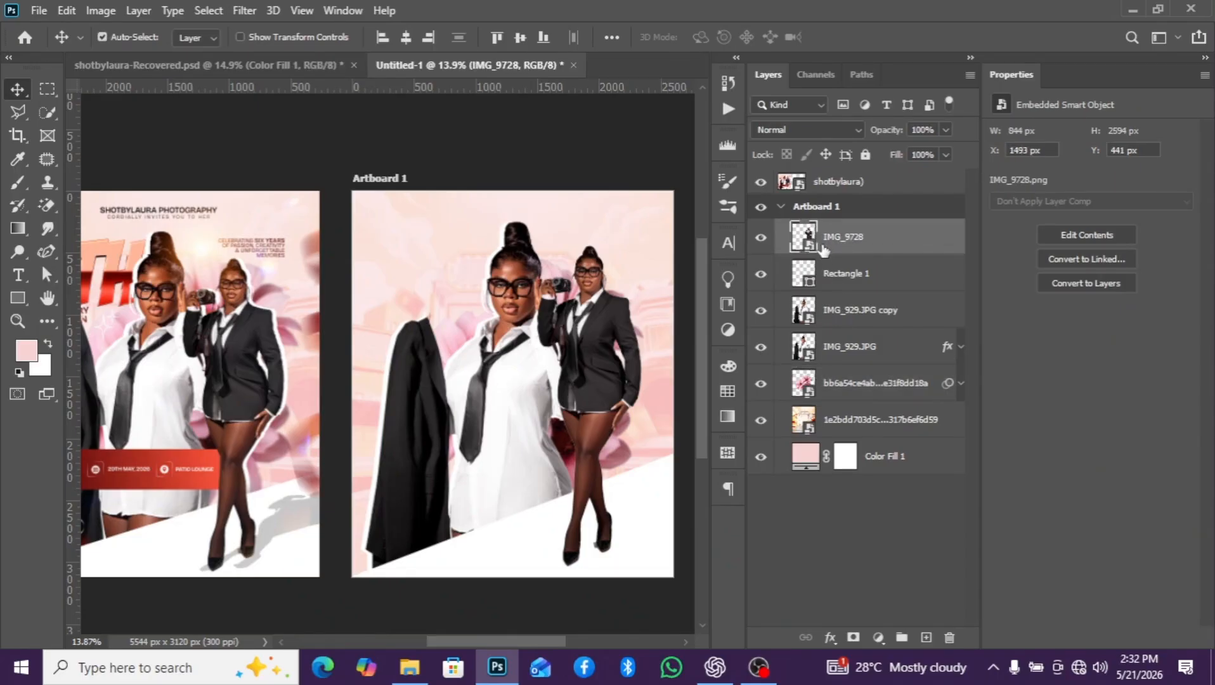
pyautogui.hotkey('ctrl', 'j')
pyautogui.hotkey('ctrl', 'j')
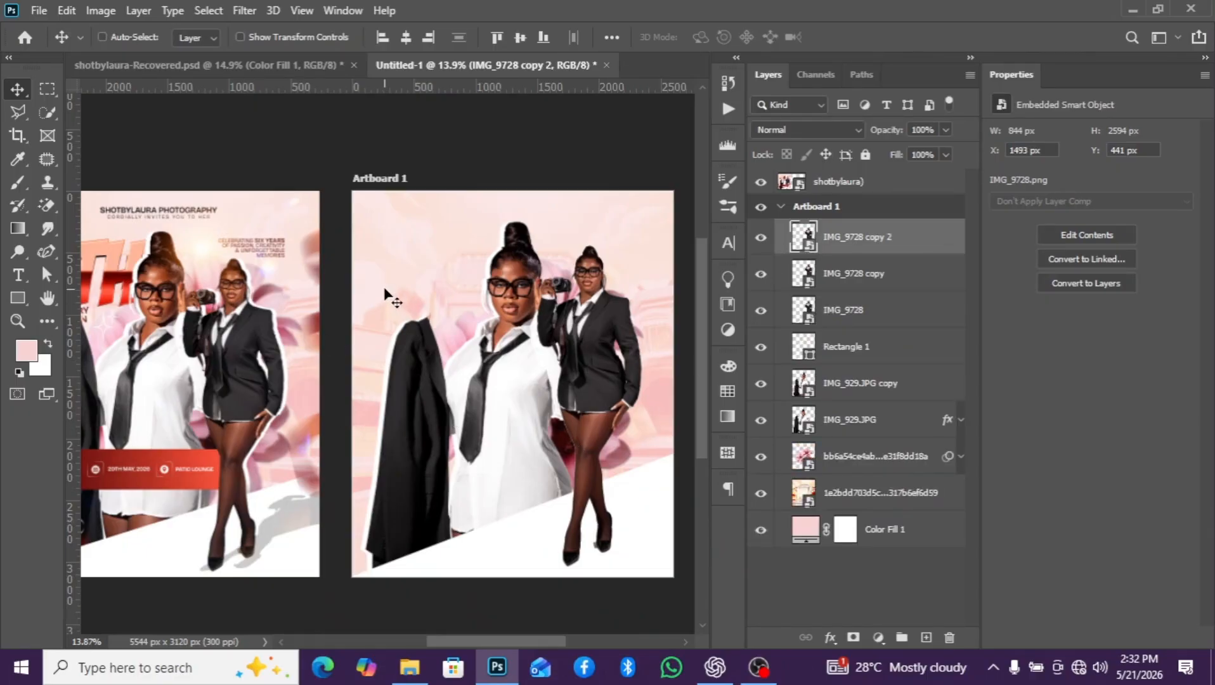
# - Add a white Color Overlay in Normal mode at 100% opacity to the IMG_9728 copy layer and collapse its effects list
pyautogui.click(858, 284)
pyautogui.click(830, 634)
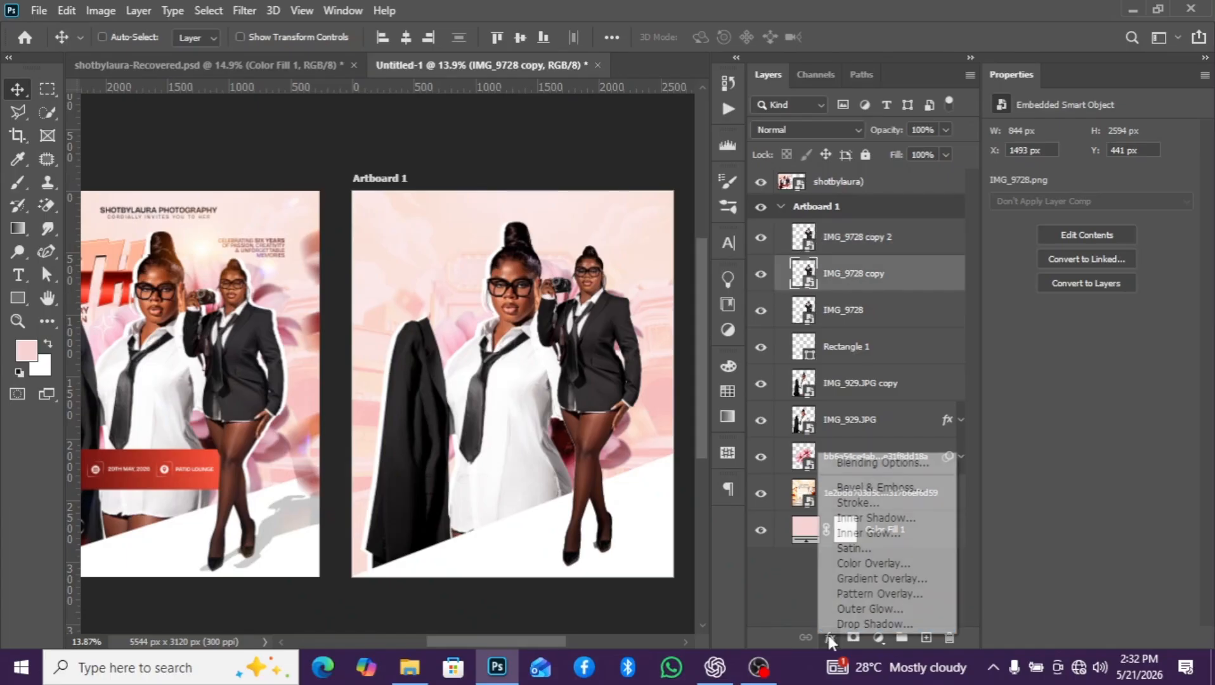
pyautogui.click(856, 553)
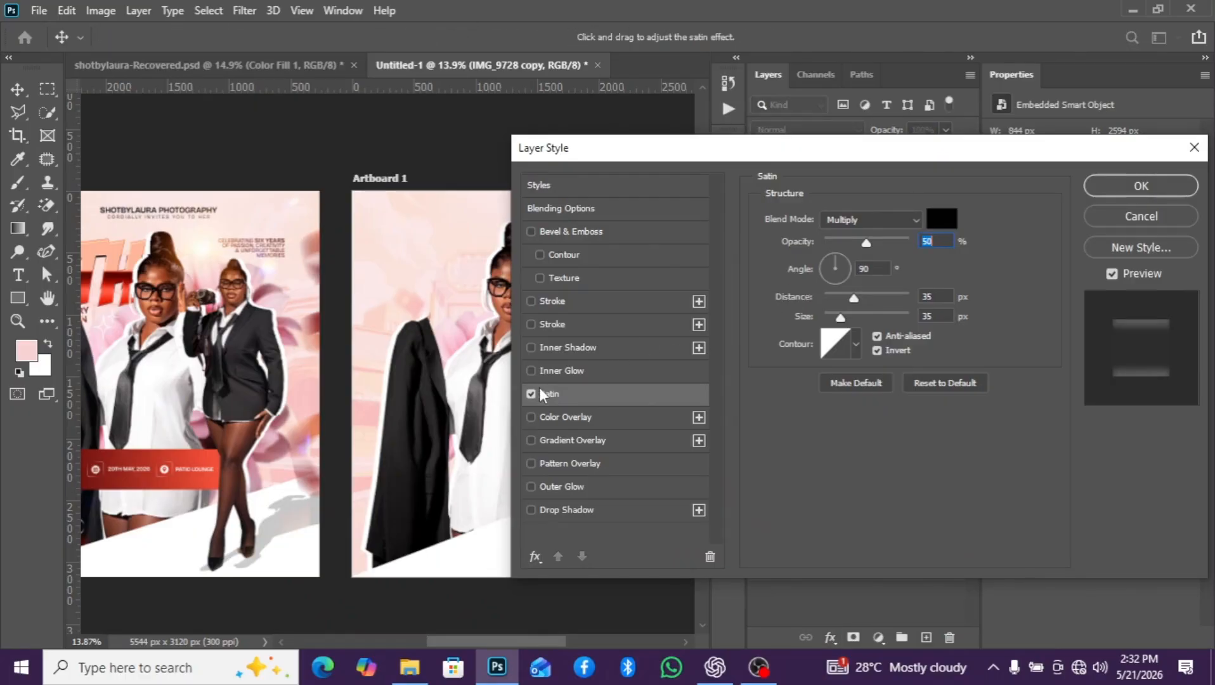
pyautogui.click(531, 393)
pyautogui.click(531, 416)
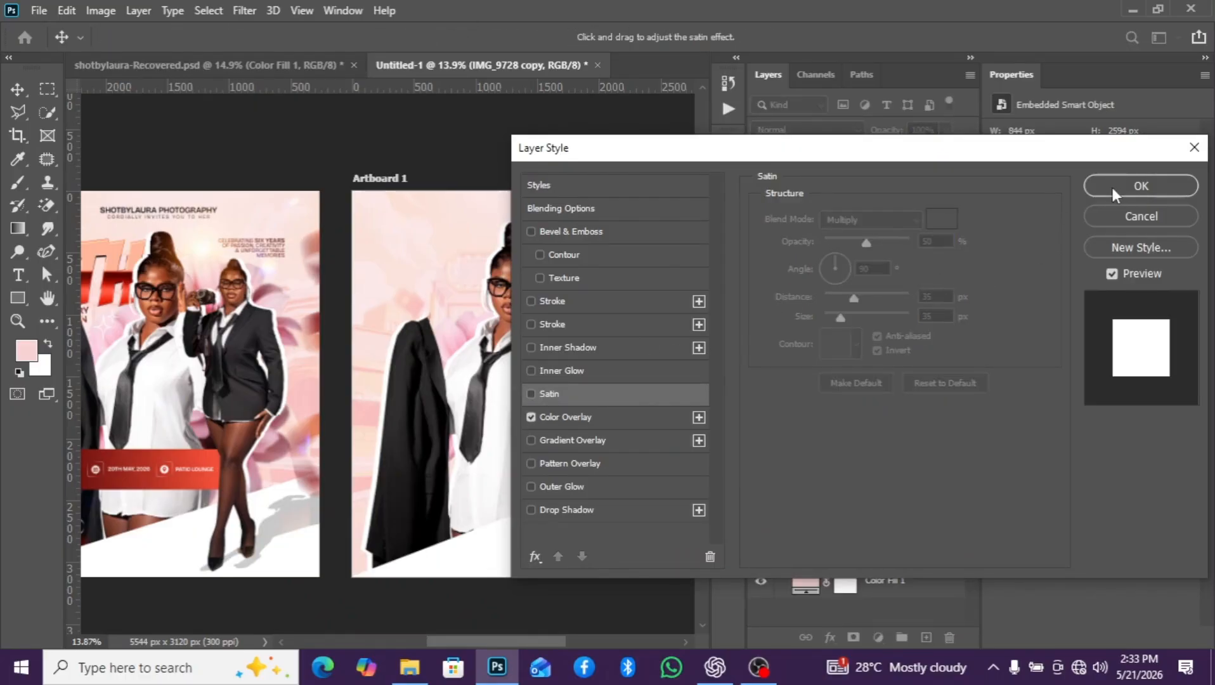
pyautogui.click(596, 417)
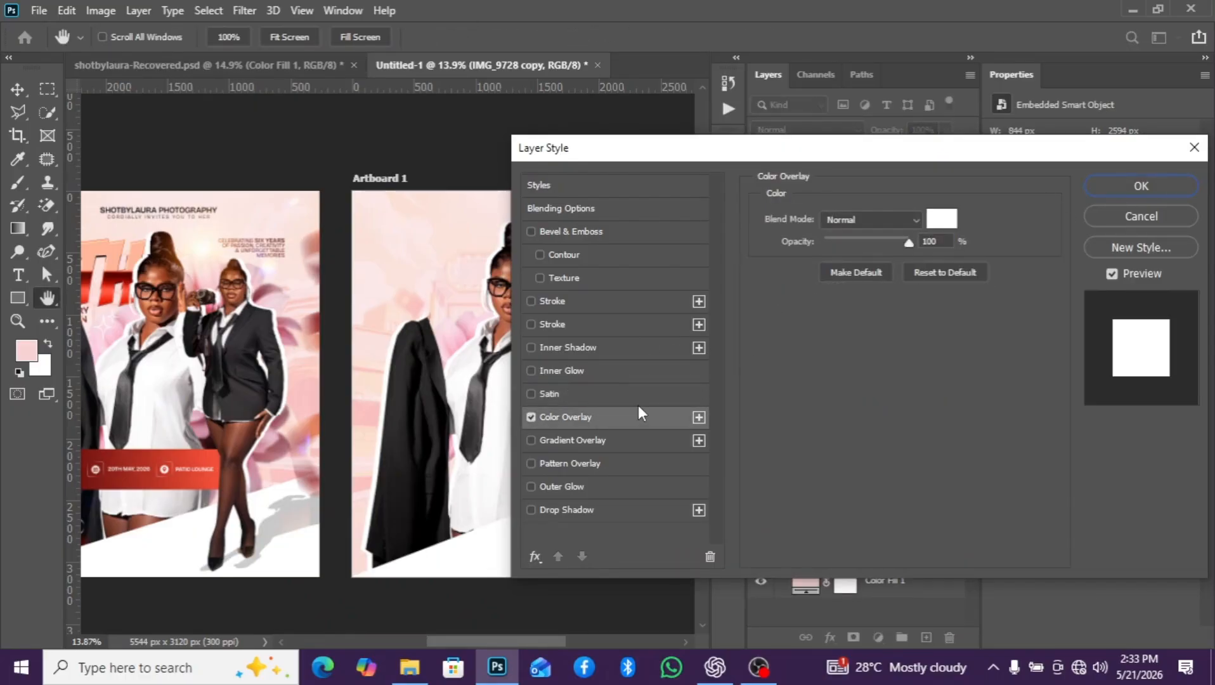
pyautogui.press('Return')
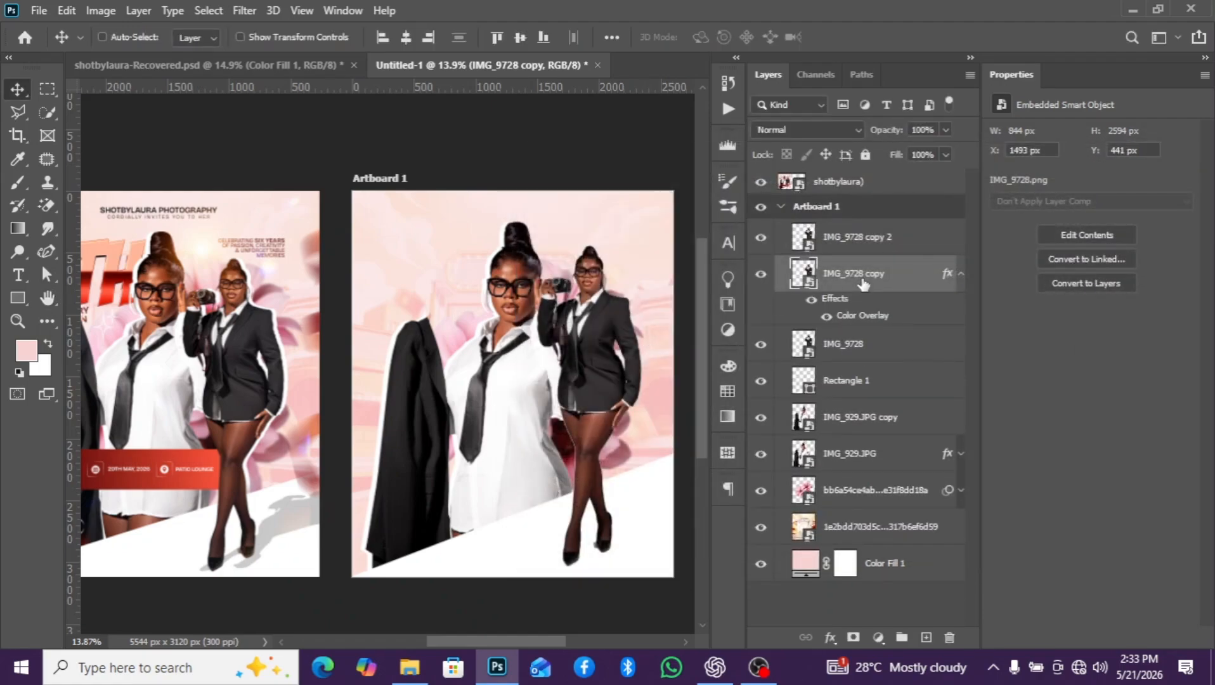
pyautogui.click(961, 274)
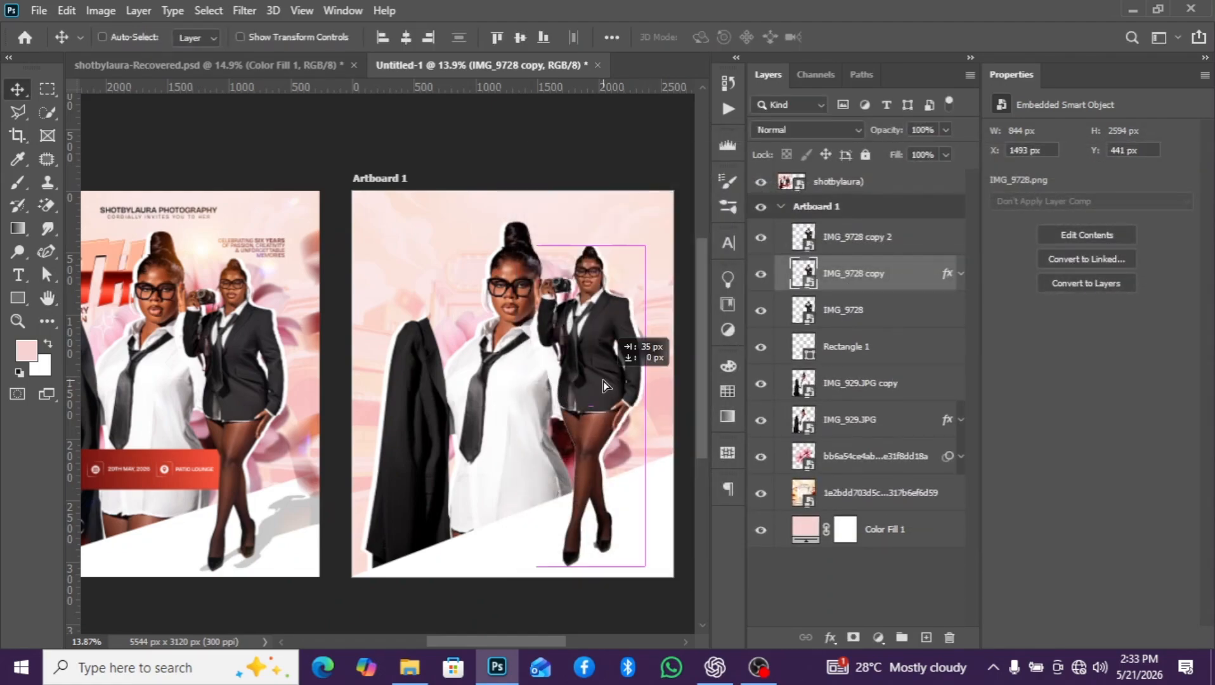
# - Offset the white IMG_9728 copy layer rightward to about X 1536 px, Y 441 px as a white edge around the smaller figure
pyautogui.moveTo(603, 381); pyautogui.dragTo(693, 380)
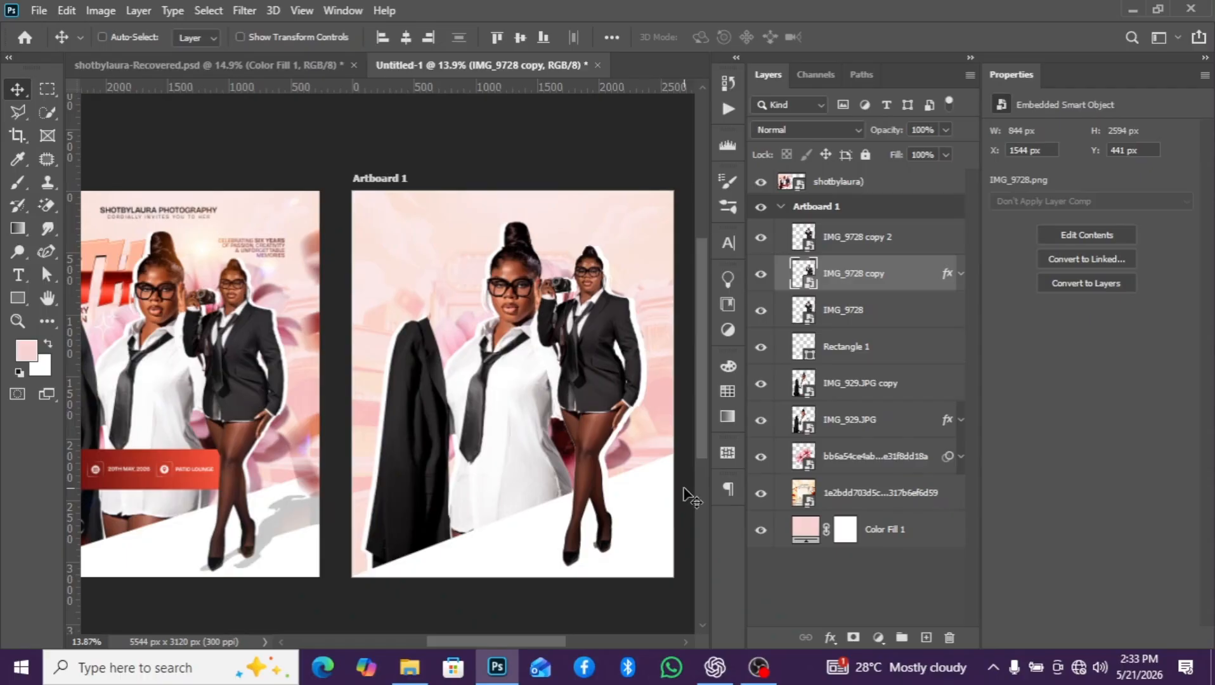
pyautogui.press('Left')
pyautogui.press('Left')
pyautogui.press('Left')
pyautogui.press('Left')
pyautogui.press('Left')
pyautogui.press('Left')
pyautogui.press('Left')
pyautogui.press('Left')
# - Add a layer mask to the white IMG_9728 copy and fade out its lower part at the feet with a linear black-to-transparent gradient
pyautogui.scroll(4, 631, 501)
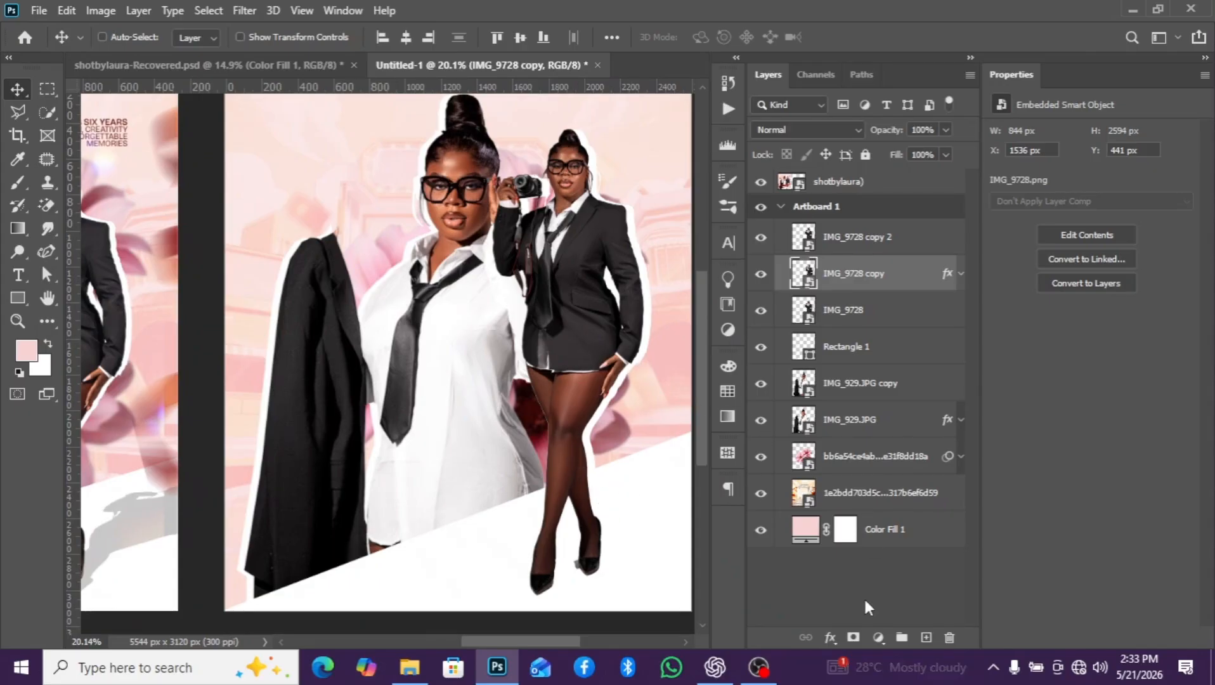
pyautogui.click(850, 639)
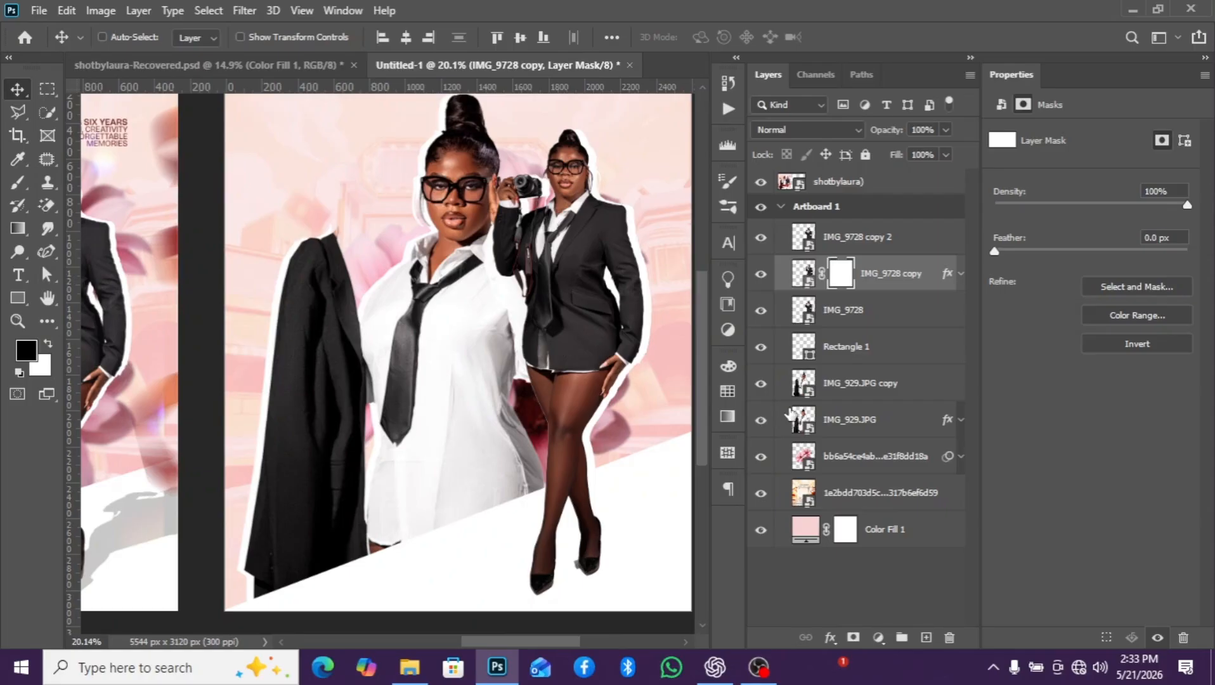
pyautogui.press('g')
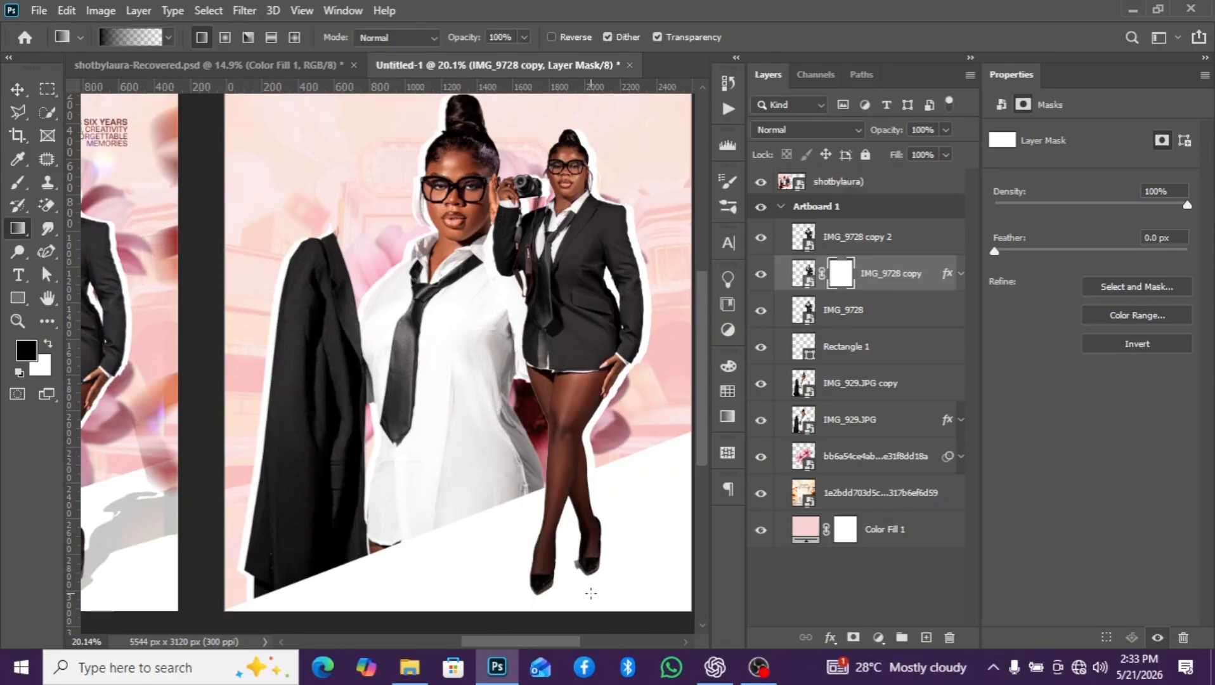
pyautogui.moveTo(569, 587); pyautogui.dragTo(577, 477)
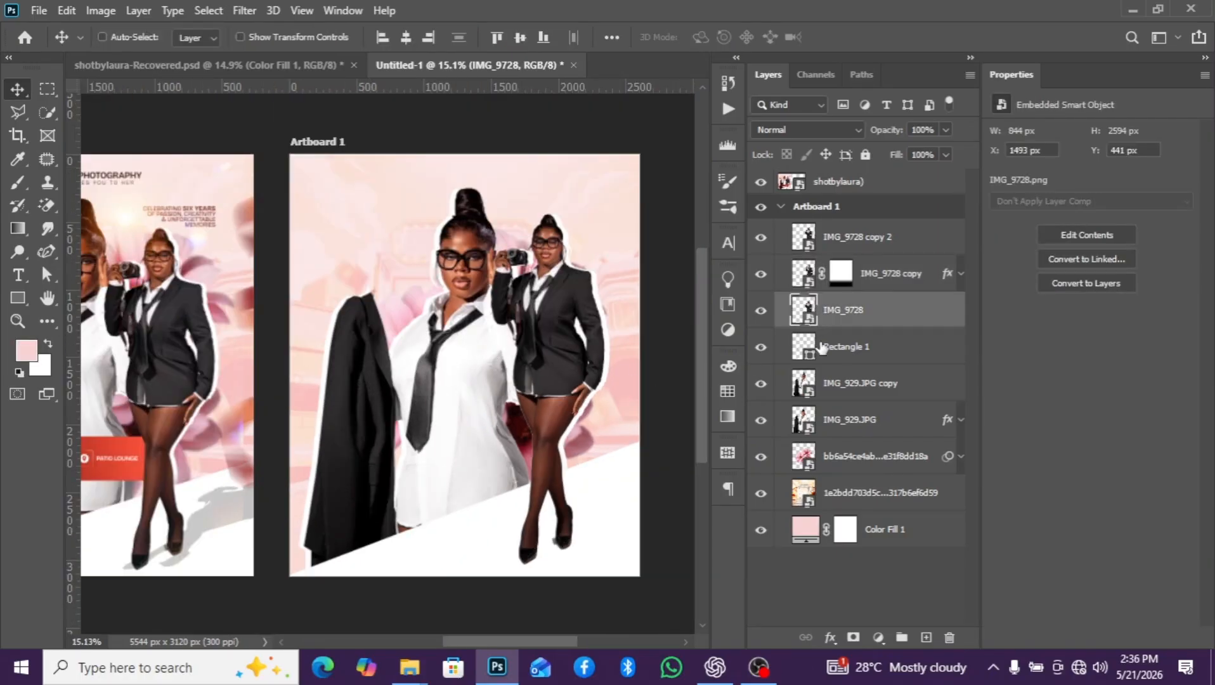
# - Add a black (000000) Color Overlay to the lowest IMG_9728 layer
pyautogui.click(760, 311)
pyautogui.click(761, 312)
pyautogui.click(761, 311)
pyautogui.click(830, 635)
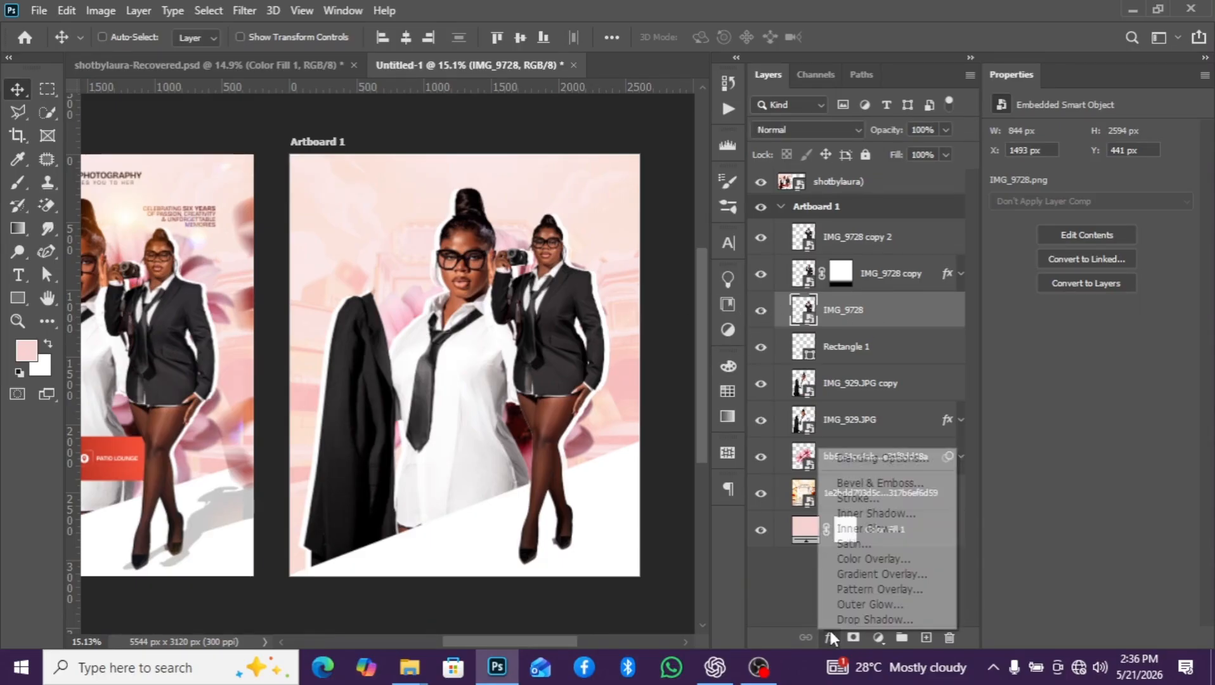
pyautogui.click(856, 562)
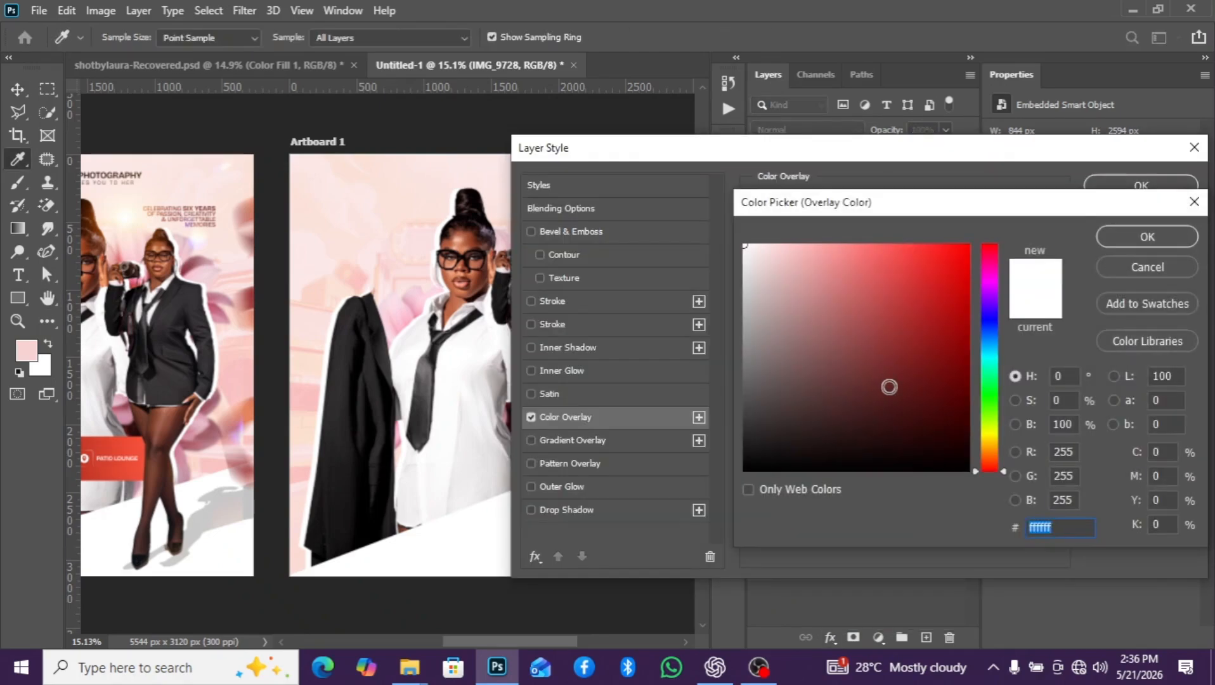
pyautogui.moveTo(887, 385); pyautogui.dragTo(969, 470)
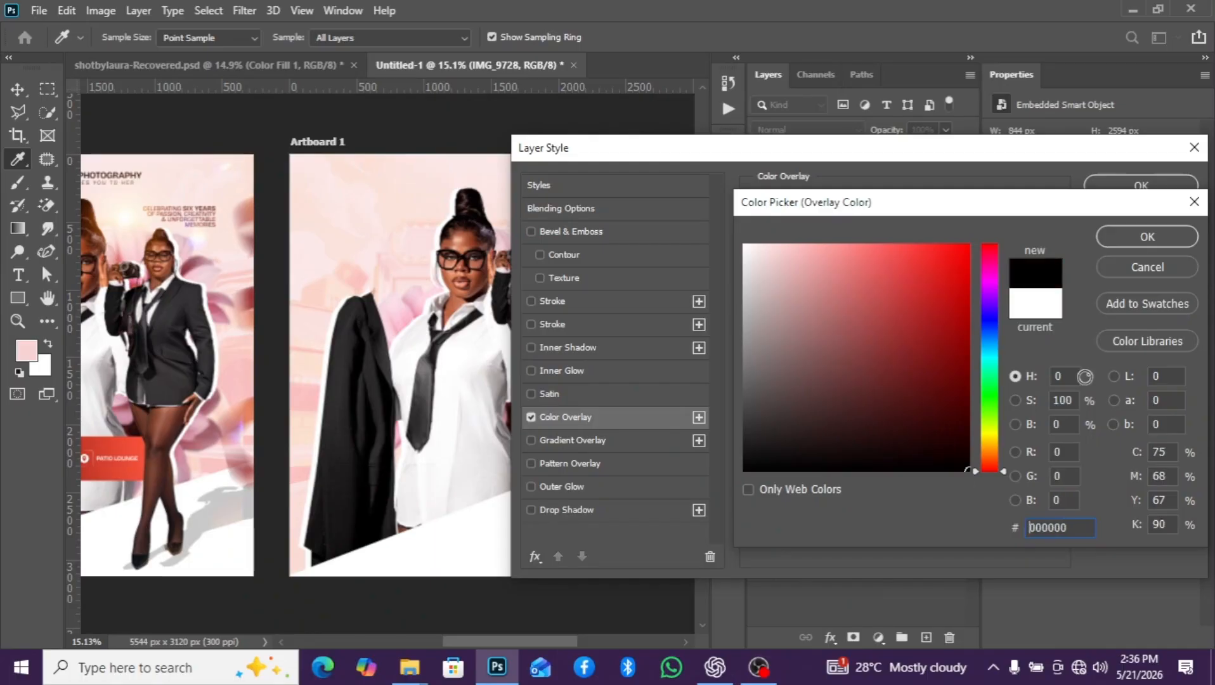
pyautogui.click(1148, 236)
pyautogui.click(1145, 189)
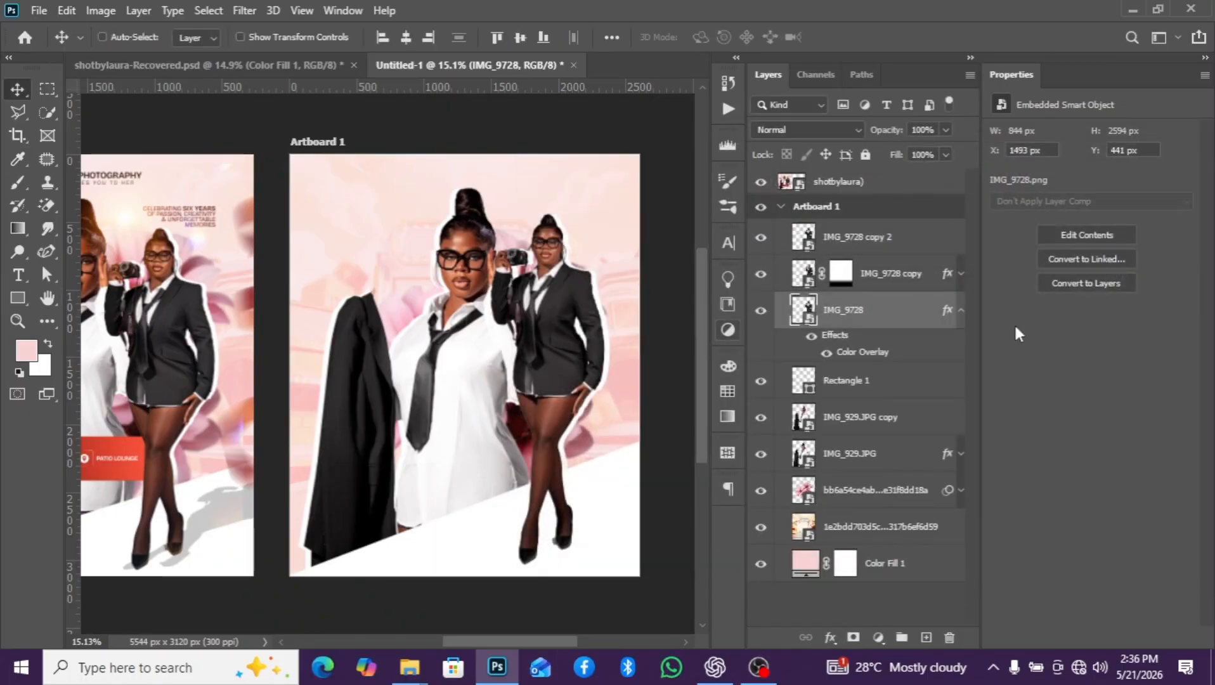
# - Offset the black IMG_9728 layer rightward to about X 1645 px, Y 441 px and lower its opacity to 59%
pyautogui.moveTo(563, 389); pyautogui.dragTo(576, 388)
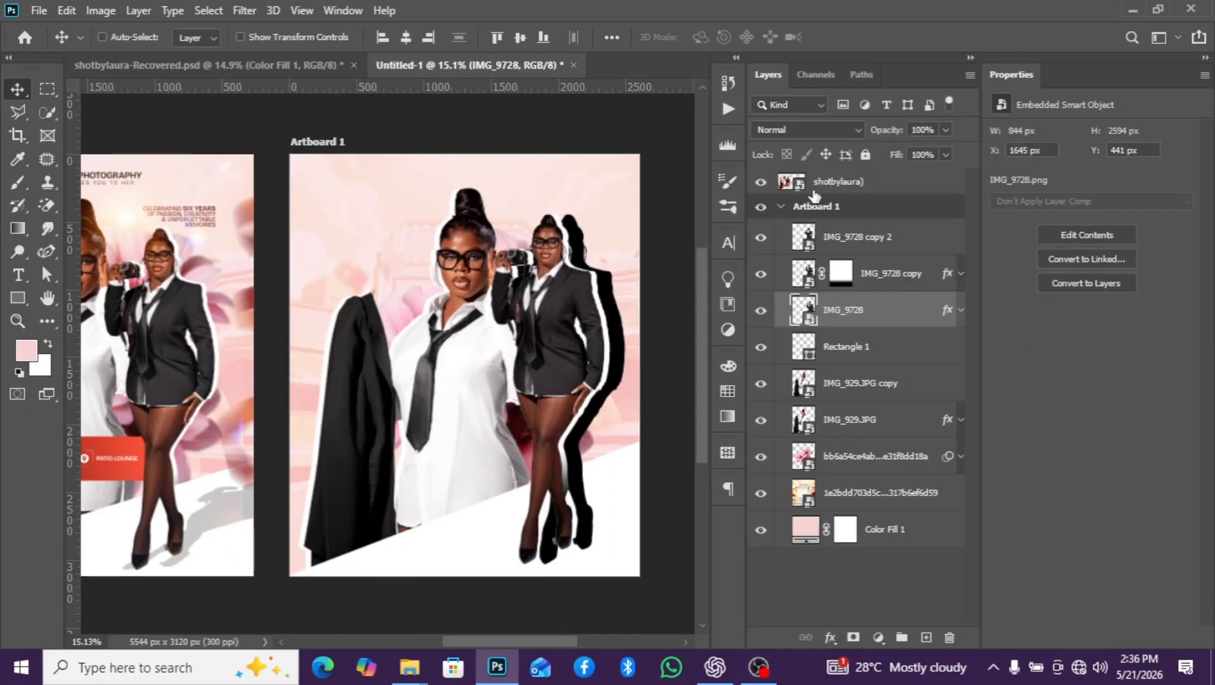
pyautogui.click(945, 130)
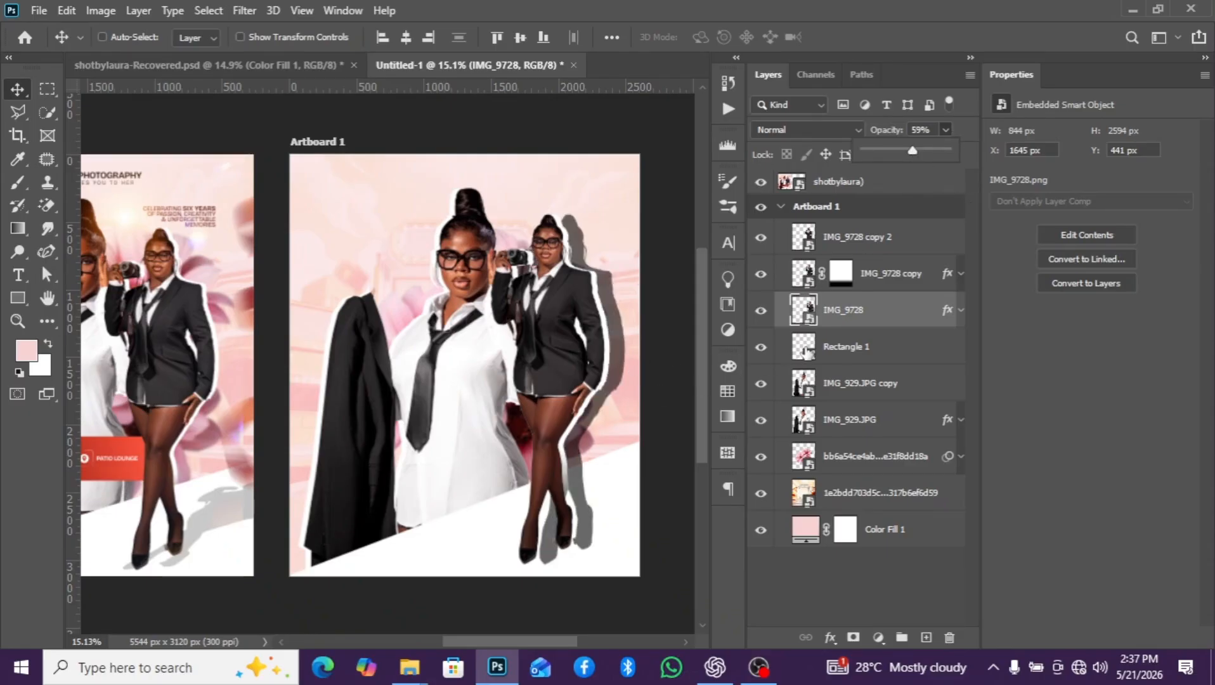
pyautogui.click(889, 319)
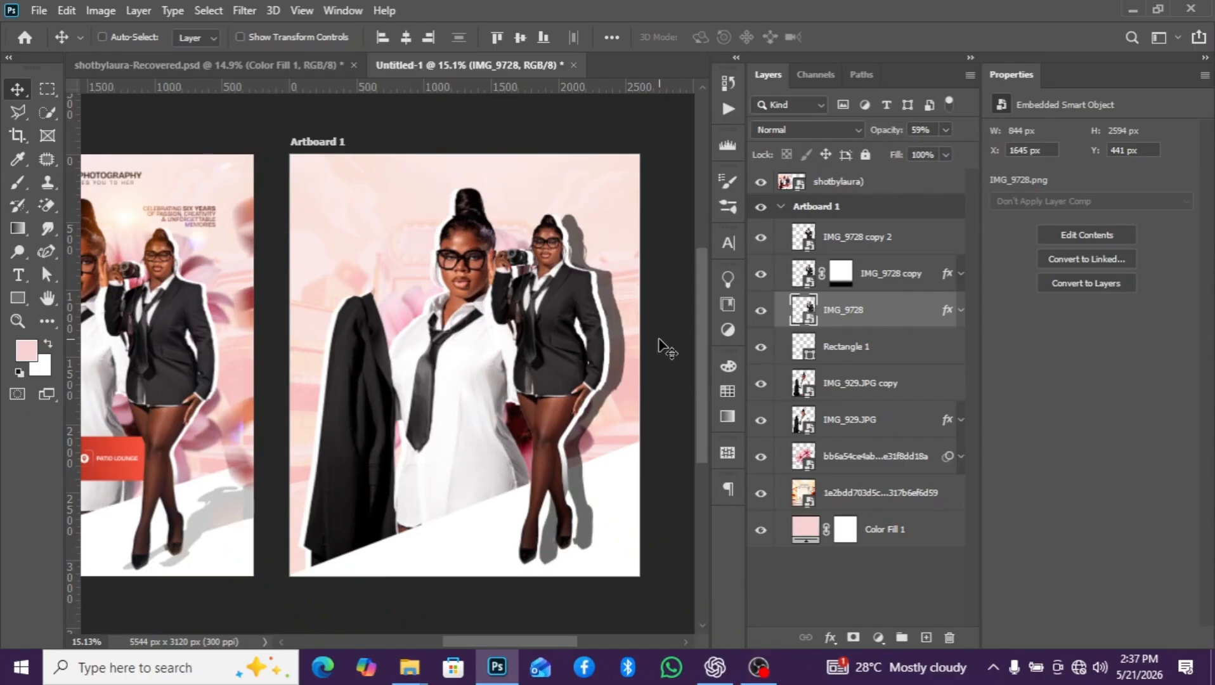
# - Apply a perspective transform to the black IMG_9728 shadow layer, widening its base and slanting its upper edge to the right
pyautogui.hotkey('ctrl', 't')
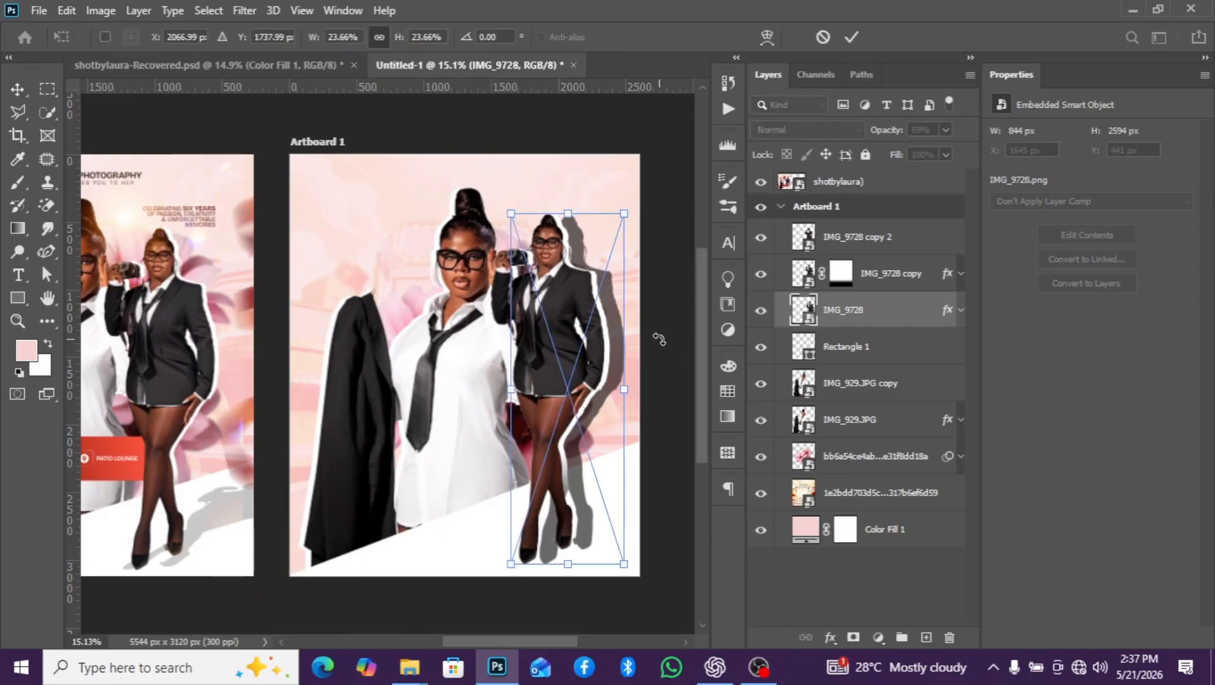
pyautogui.rightClick(605, 346)
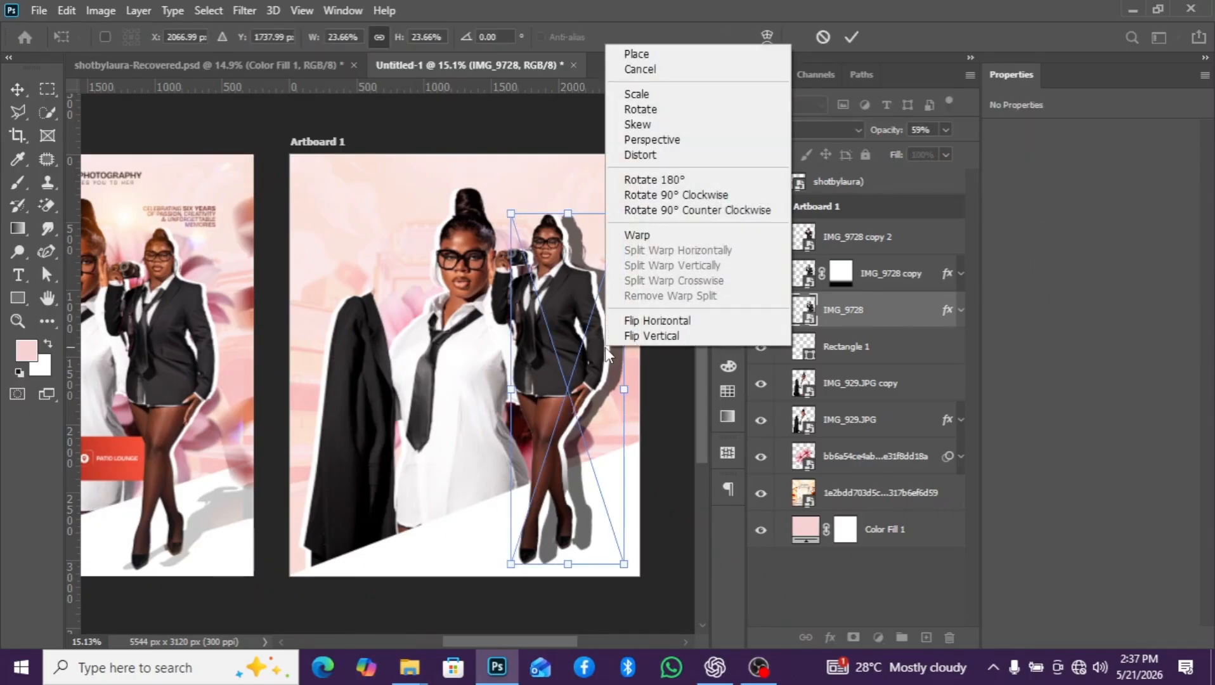
pyautogui.click(642, 139)
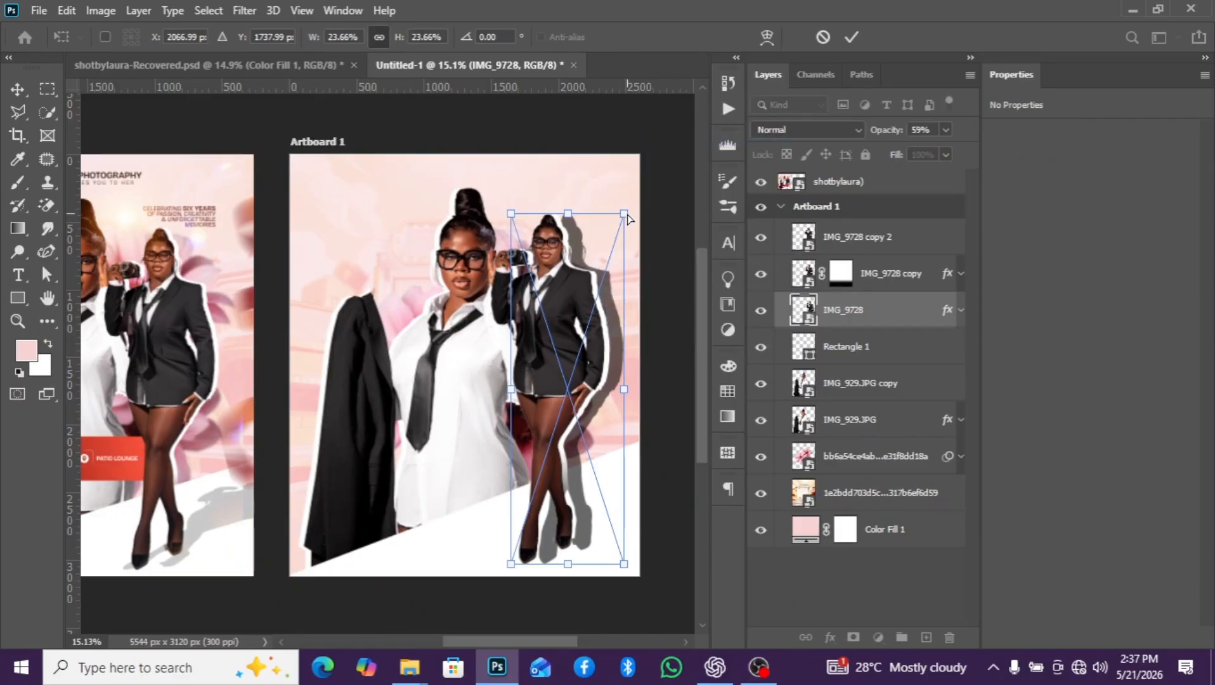
pyautogui.moveTo(627, 214); pyautogui.dragTo(669, 326)
pyautogui.press('Return')
pyautogui.hotkey('ctrl', 'z')
pyautogui.moveTo(512, 568); pyautogui.dragTo(378, 446)
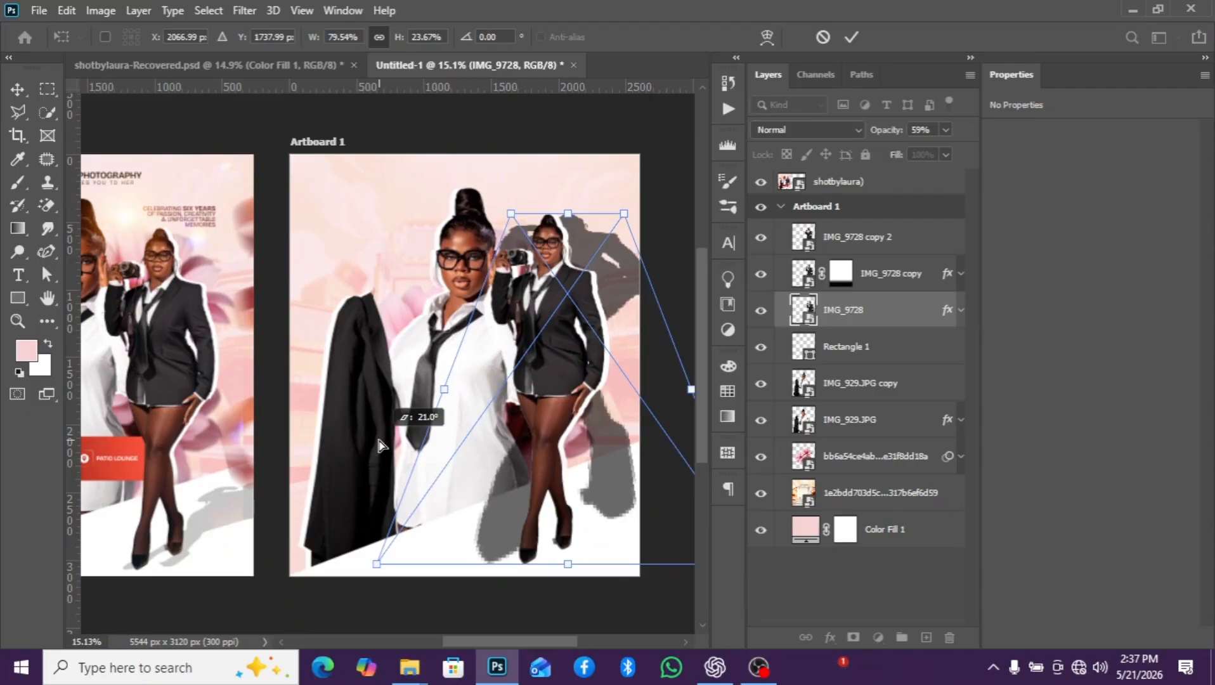
pyautogui.moveTo(379, 445); pyautogui.dragTo(379, 446)
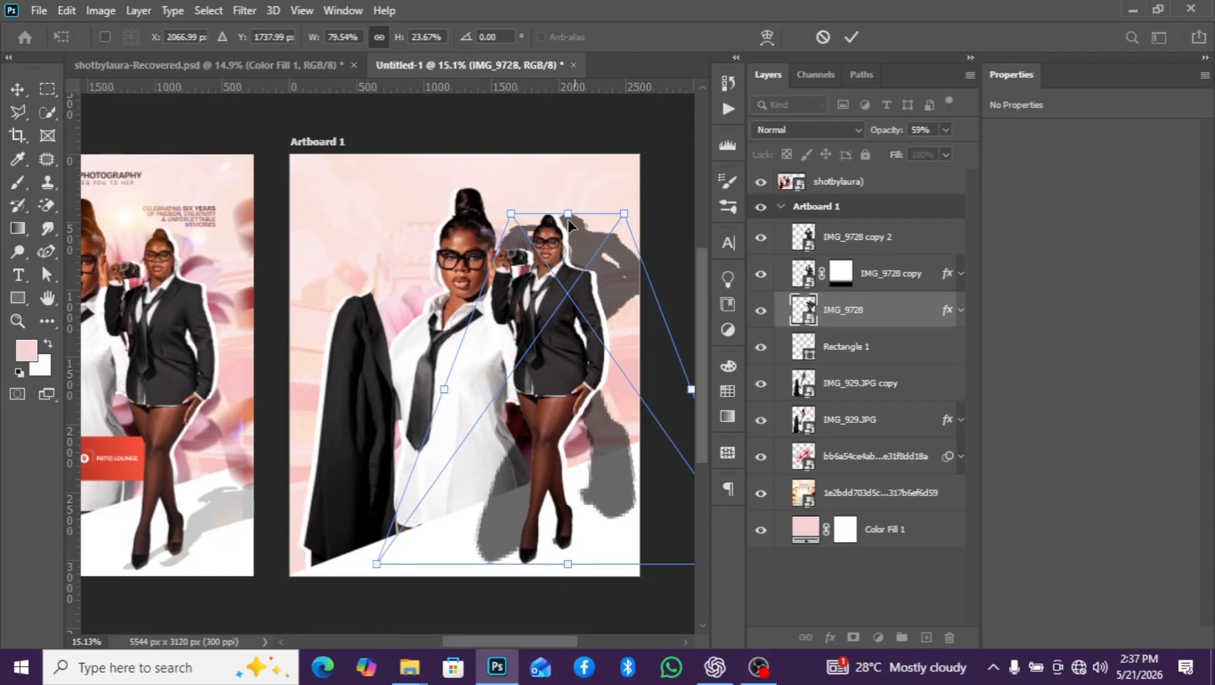
pyautogui.moveTo(570, 218); pyautogui.dragTo(709, 250)
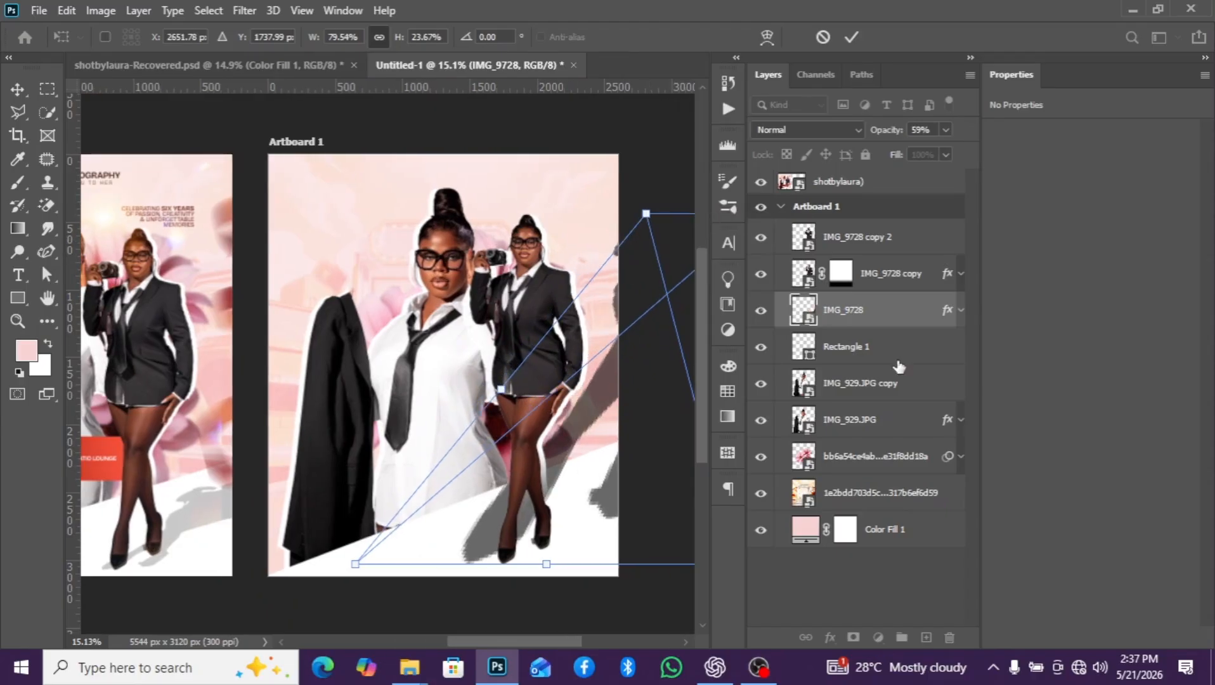
pyautogui.click(837, 308)
pyautogui.press('Return')
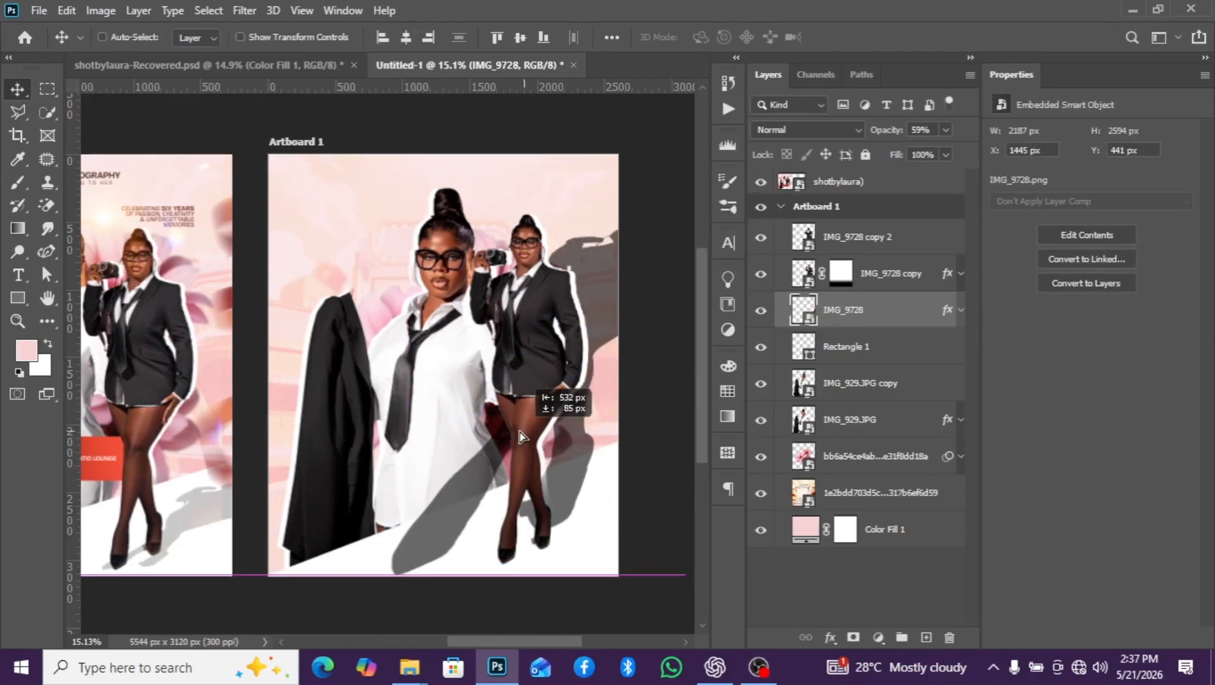
# - Move the IMG_9728 shadow to about X 913 px, Y 526 px and shrink it to about 35.67% width, 10.61% height
pyautogui.press('ctrl')
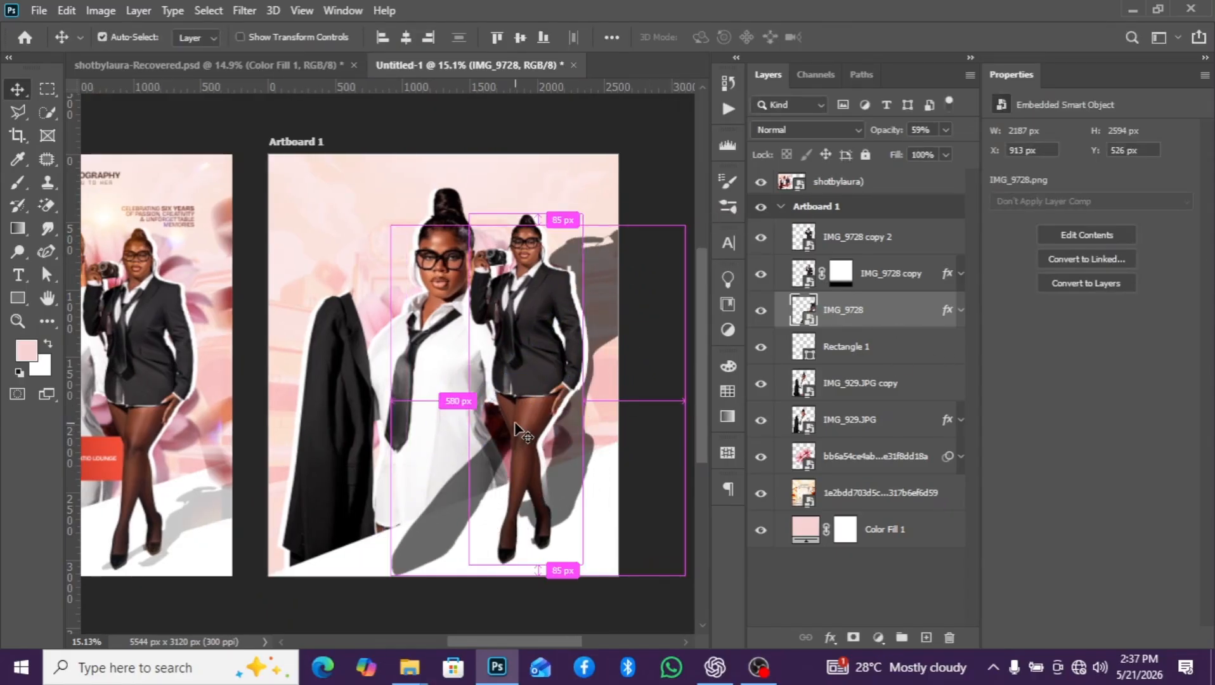
pyautogui.hotkey('ctrl', 't')
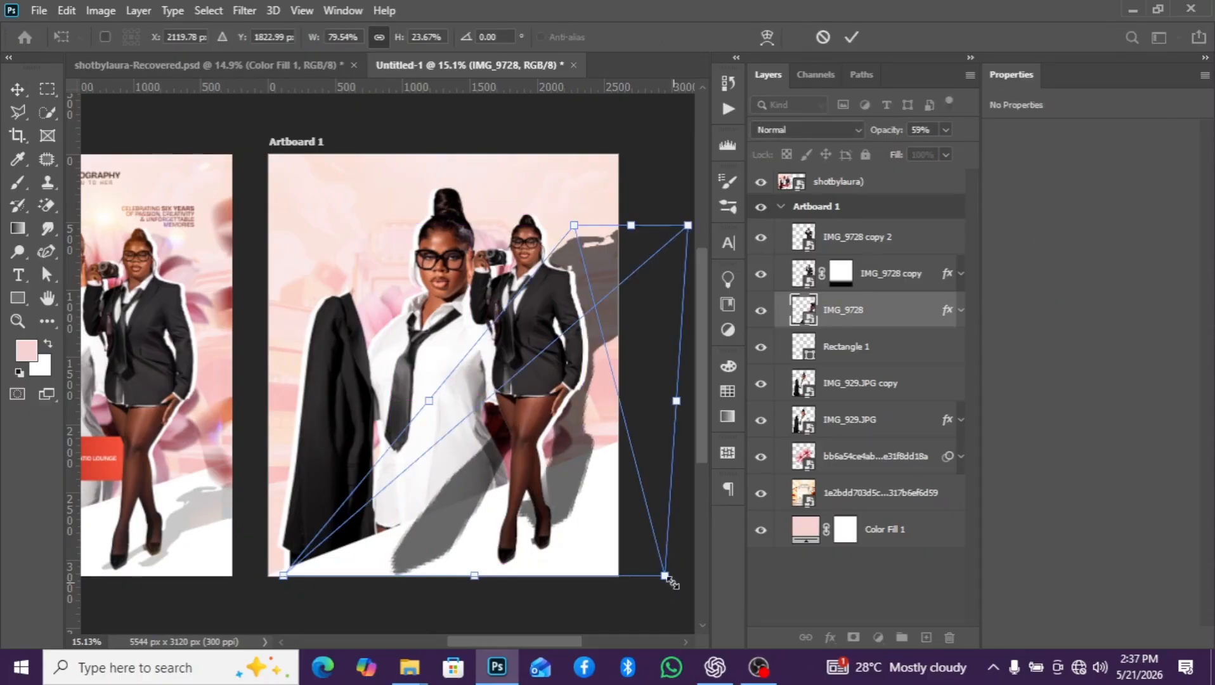
pyautogui.moveTo(673, 582); pyautogui.dragTo(571, 528)
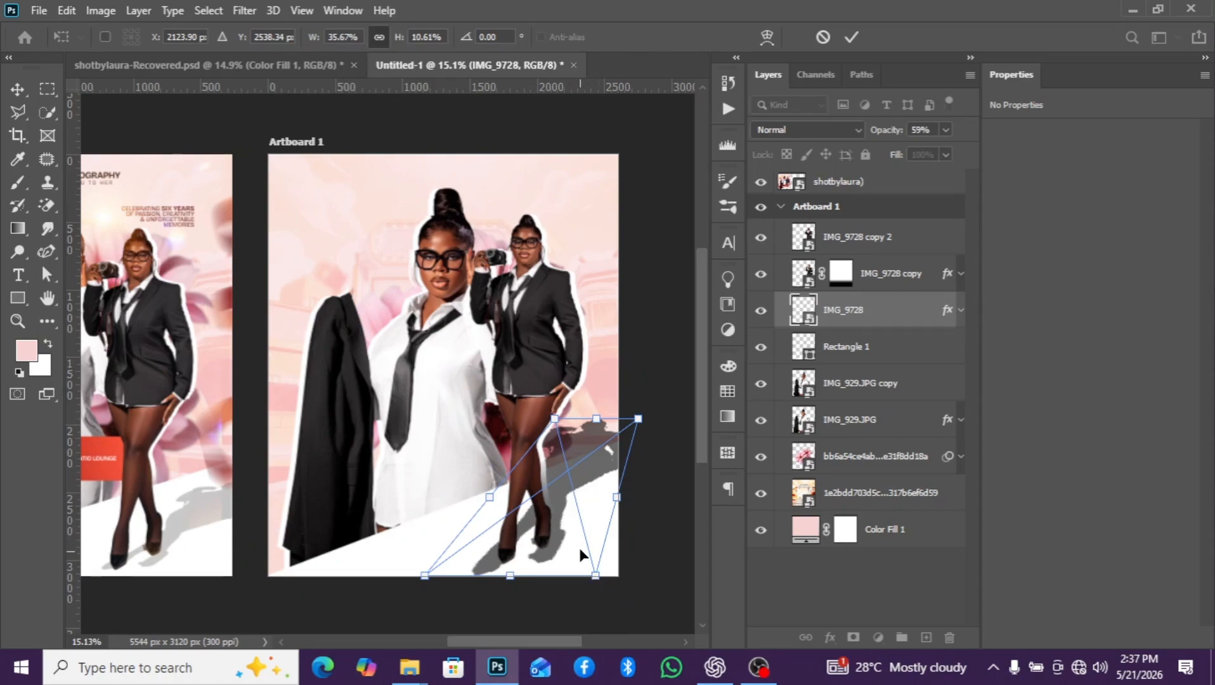
pyautogui.rightClick(588, 444)
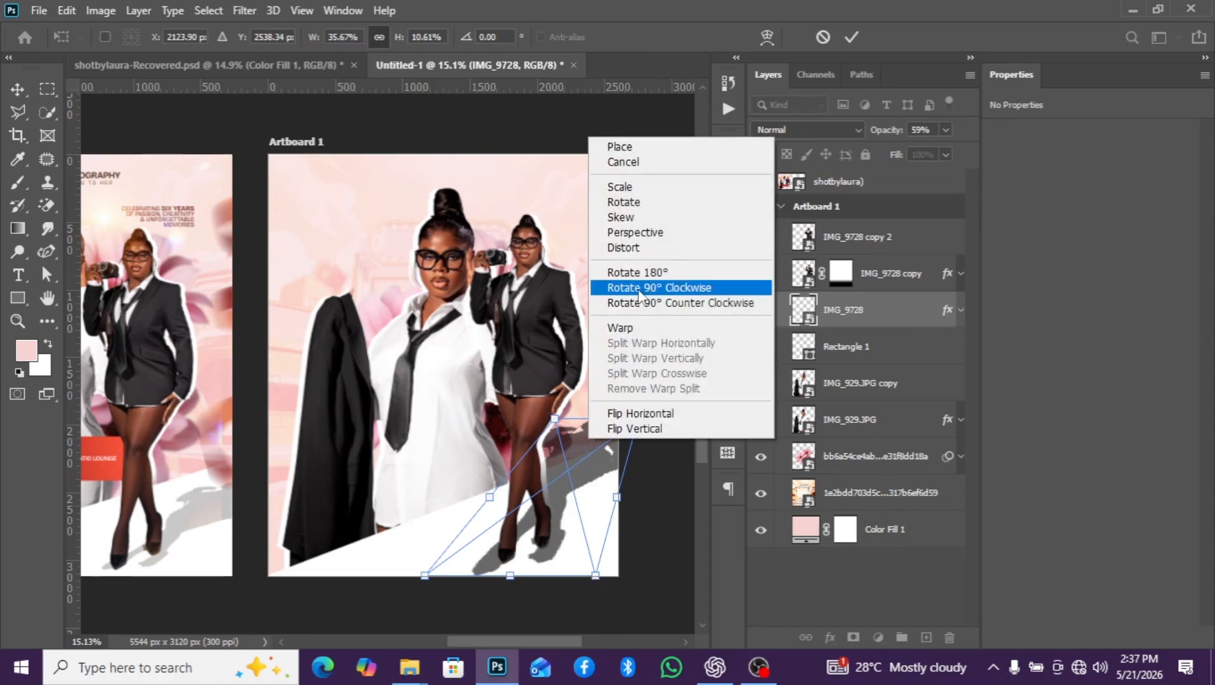
pyautogui.click(584, 475)
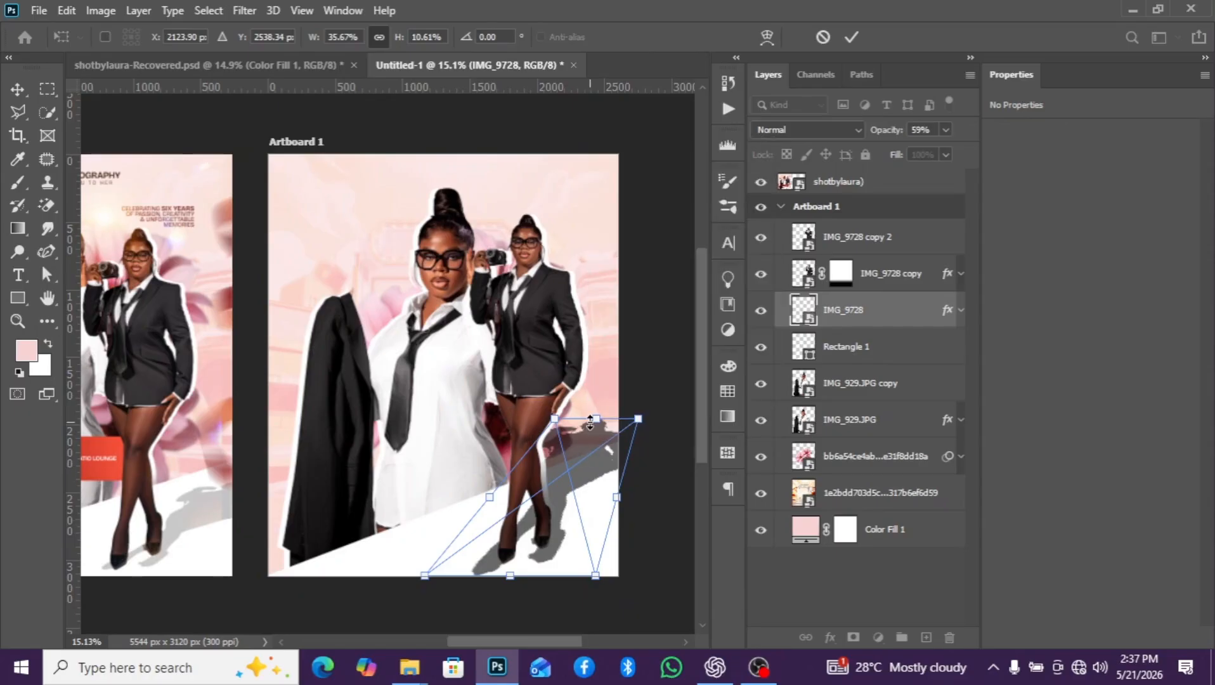
# - Flatten and slant the shadow rightward across the white floor, narrowing its base to meet the feet, about 1431 x 828 px at X 1584, Y 2227
pyautogui.moveTo(597, 423); pyautogui.dragTo(660, 455)
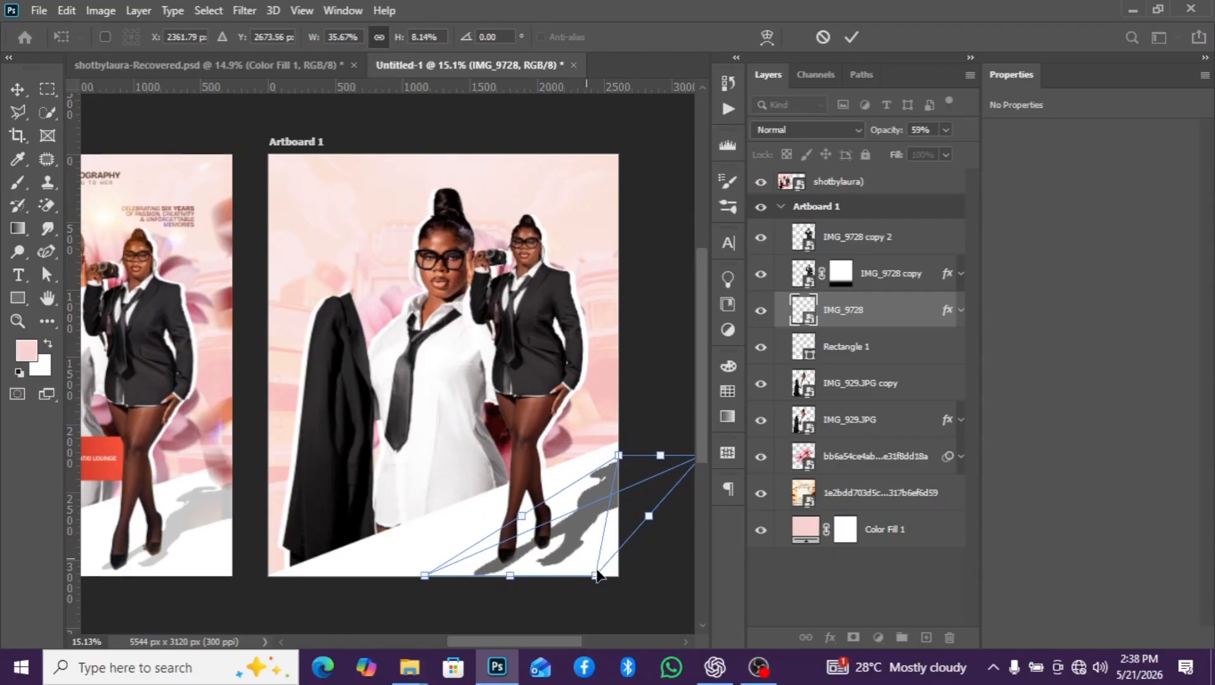
pyautogui.moveTo(598, 576); pyautogui.dragTo(567, 566)
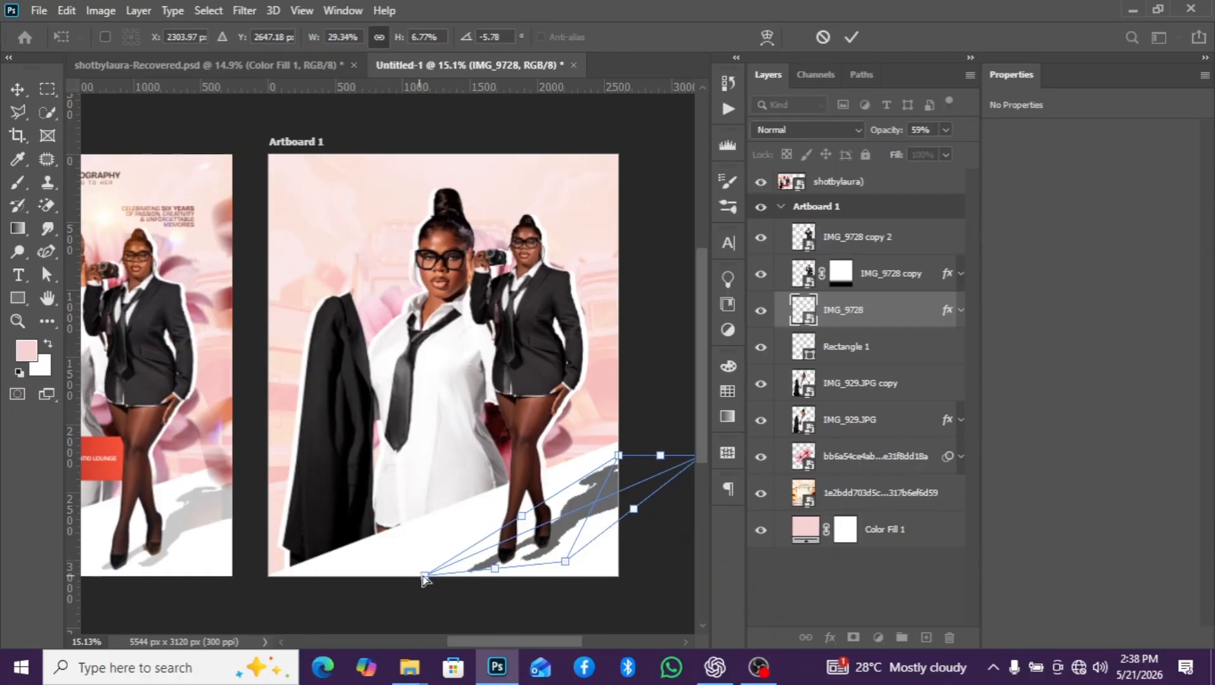
pyautogui.moveTo(424, 575); pyautogui.dragTo(446, 569)
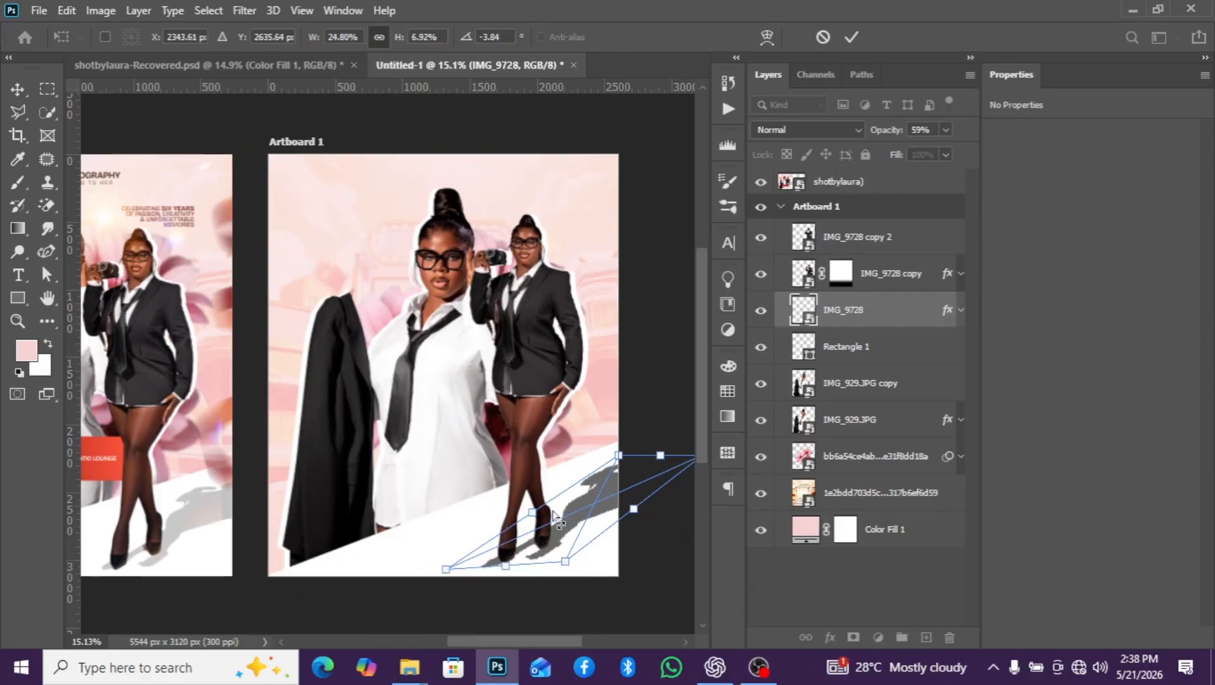
pyautogui.click(882, 323)
pyautogui.scroll(-1, 624, 436)
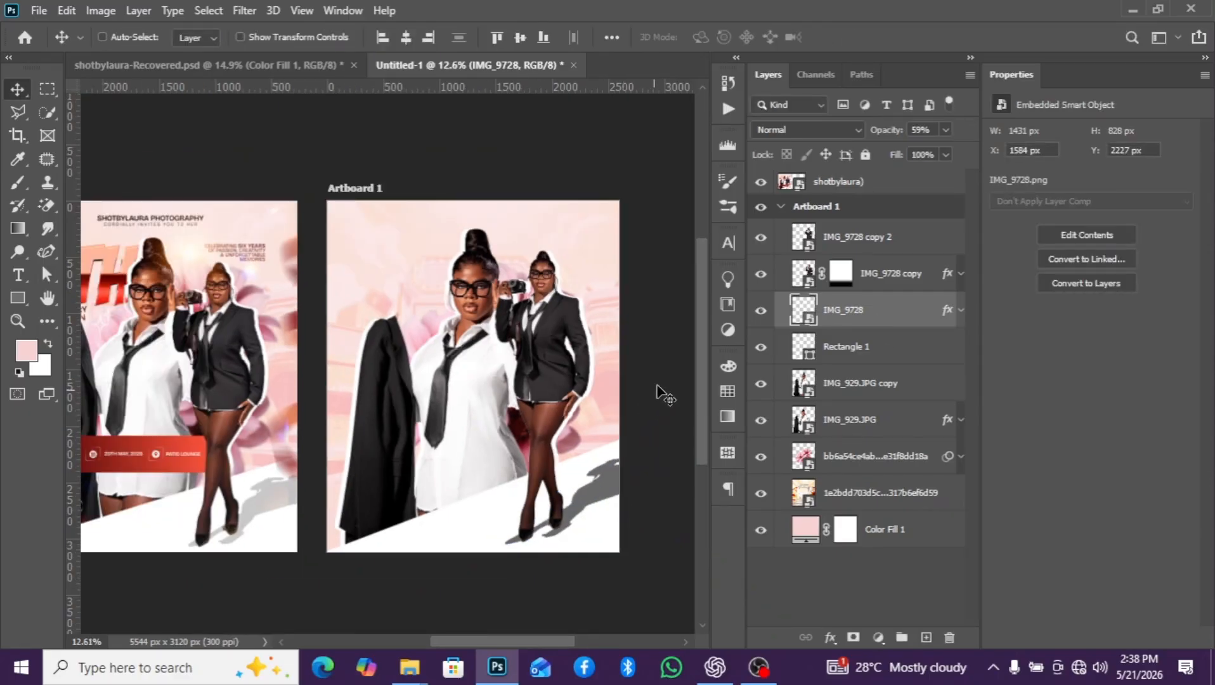
# - Lower the IMG_9728 shadow layer's opacity to 26% and compare the artboard with the reference flyer
pyautogui.click(945, 130)
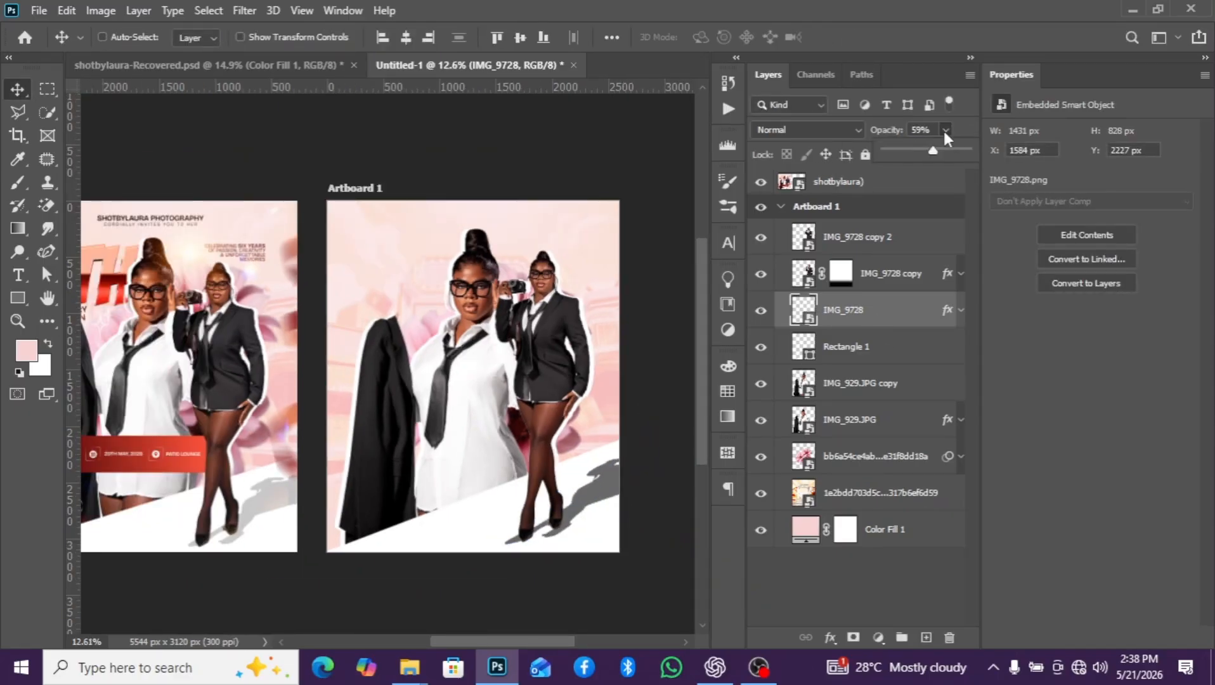
pyautogui.click(907, 151)
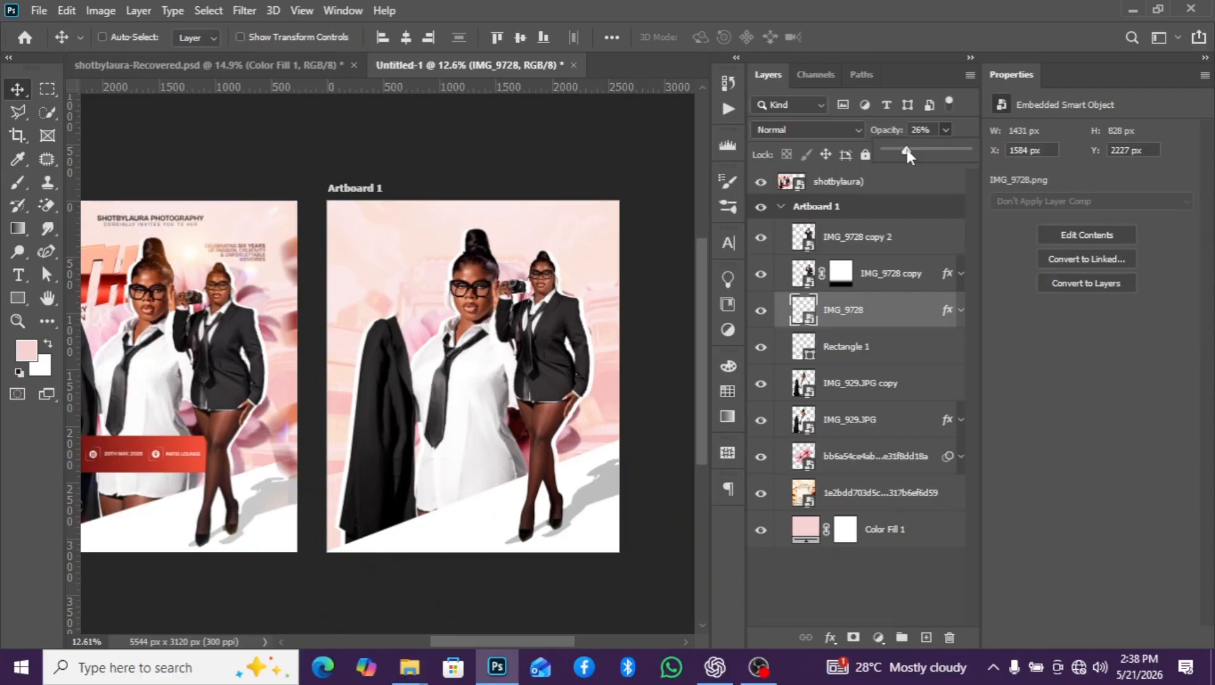
pyautogui.scroll(-1, 539, 308)
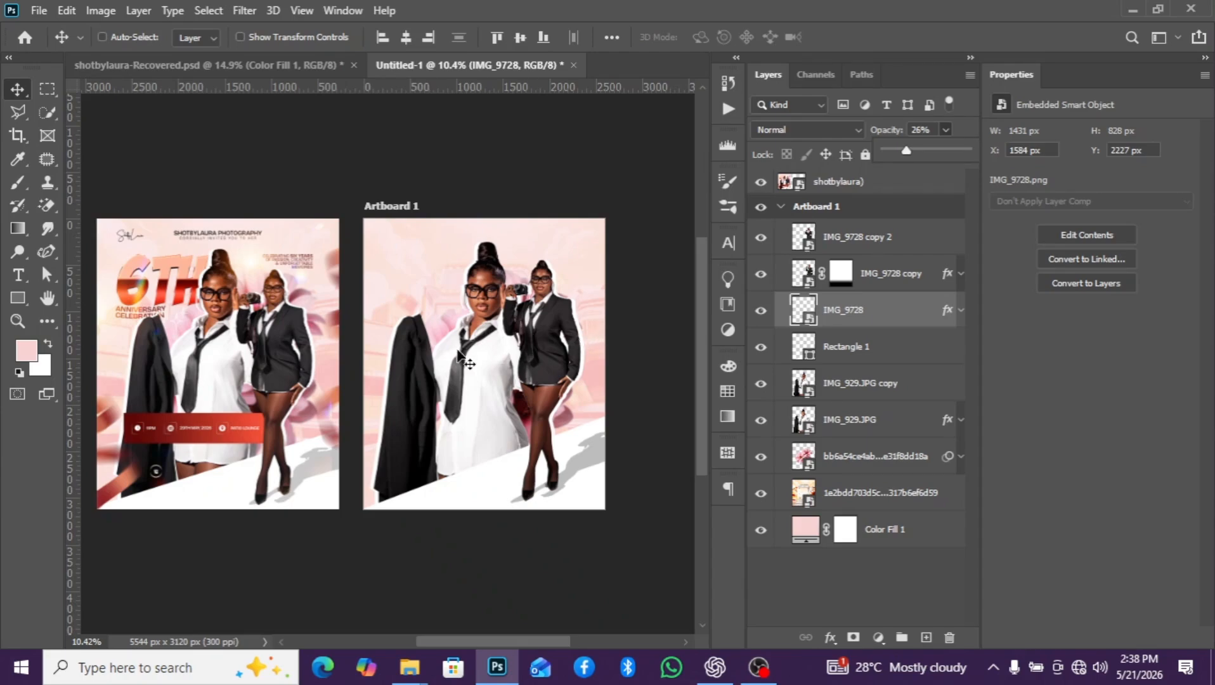
pyautogui.scroll(1, 392, 342)
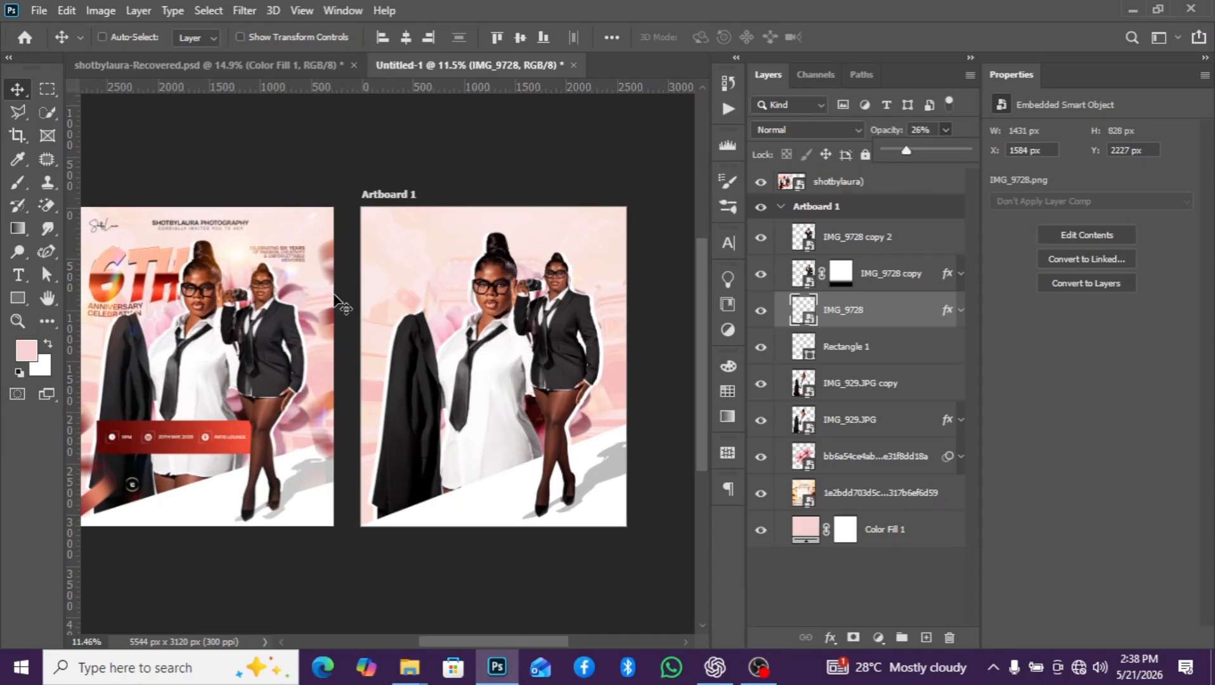
pyautogui.scroll(-1, 279, 298)
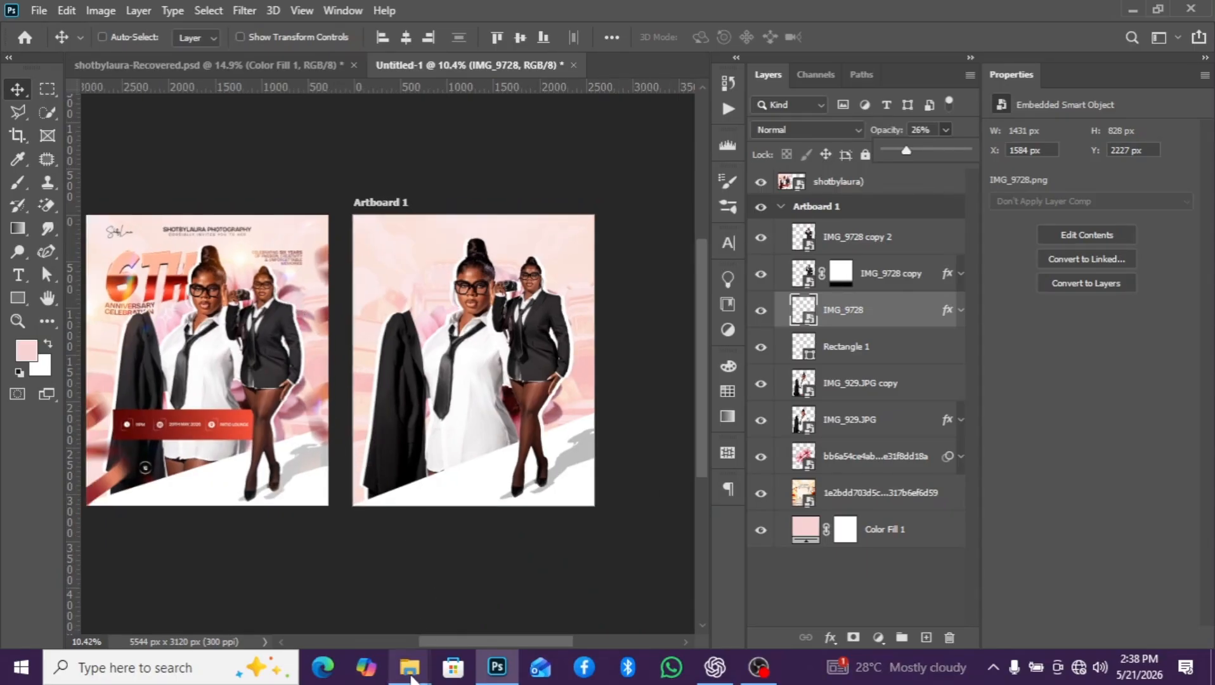
# - Place the info image from the anniversaryyy folder on Artboard 1 and move its layer above IMG_9728 copy 2
pyautogui.moveTo(411, 676)
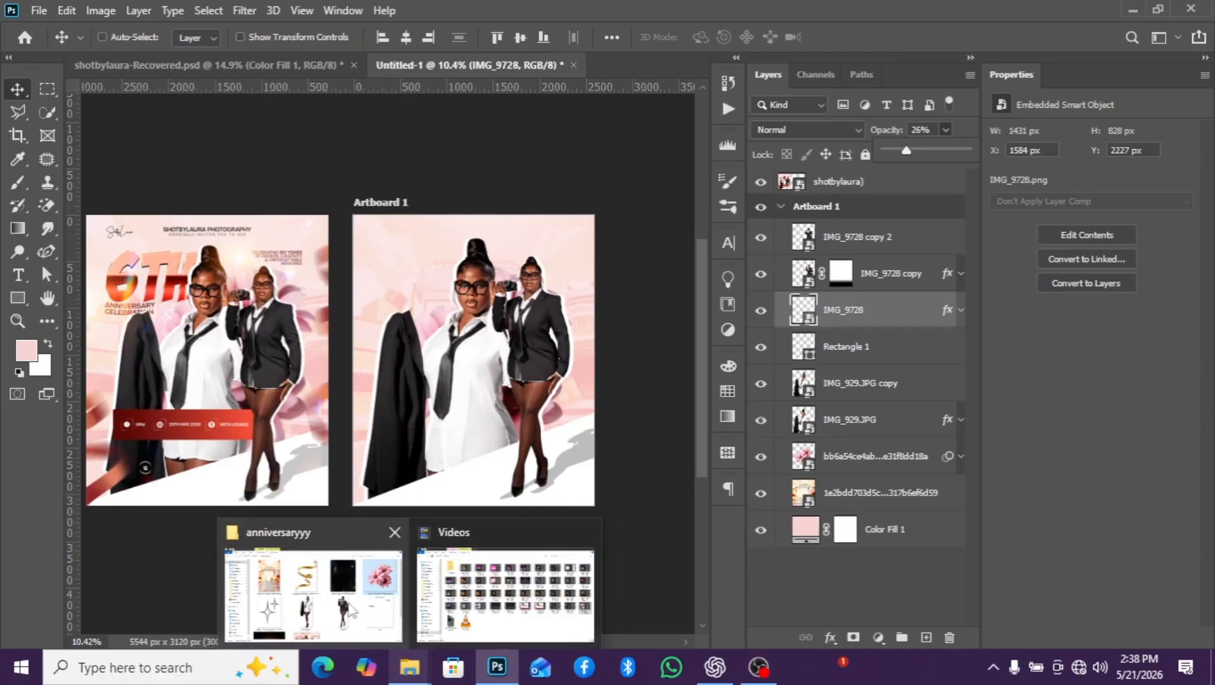
pyautogui.click(314, 593)
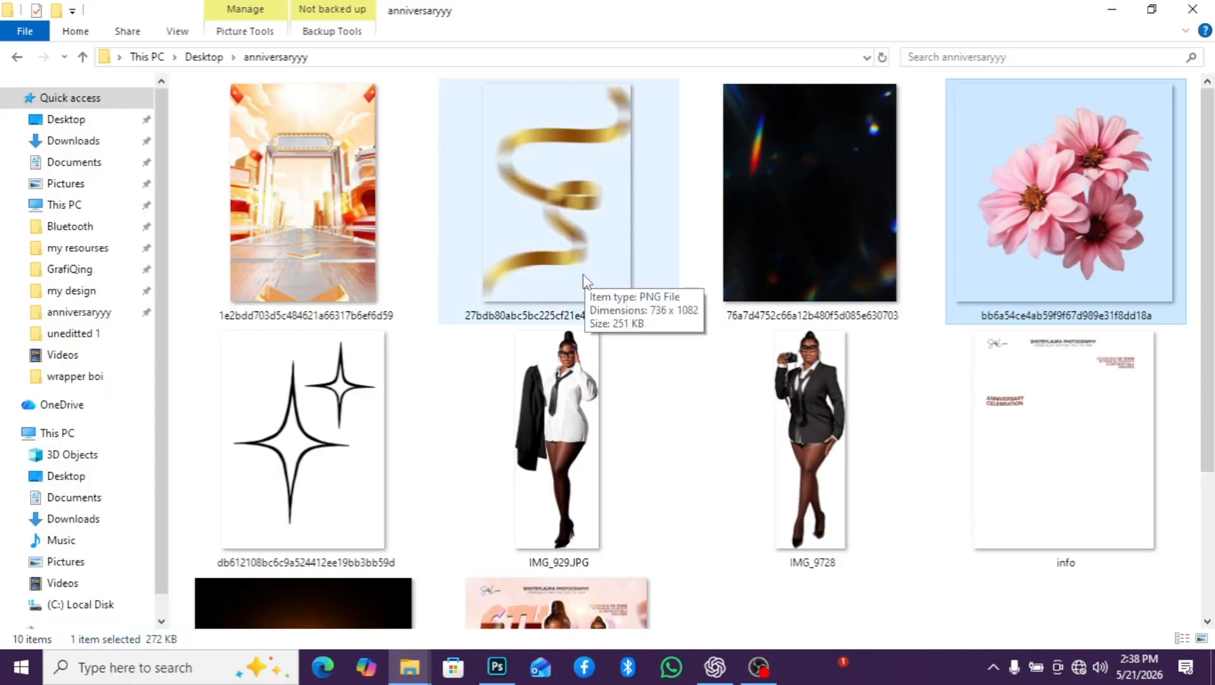
pyautogui.scroll(-3, 584, 282)
pyautogui.scroll(3, 583, 279)
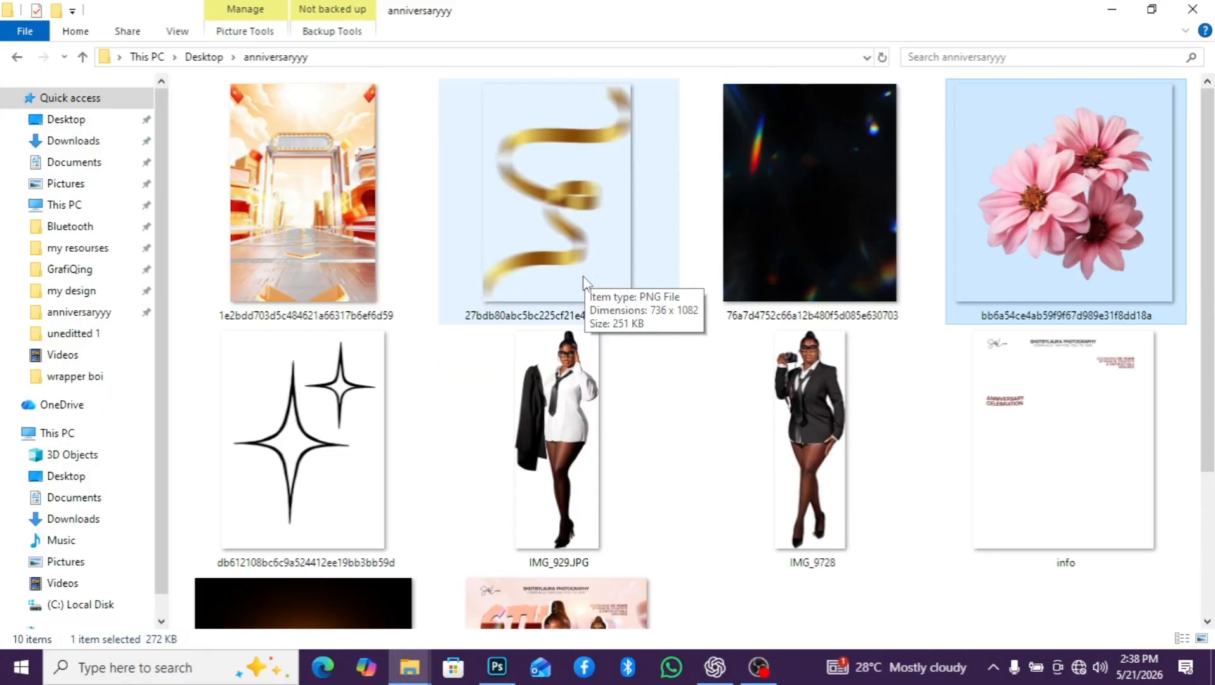
pyautogui.moveTo(1085, 444); pyautogui.dragTo(496, 333)
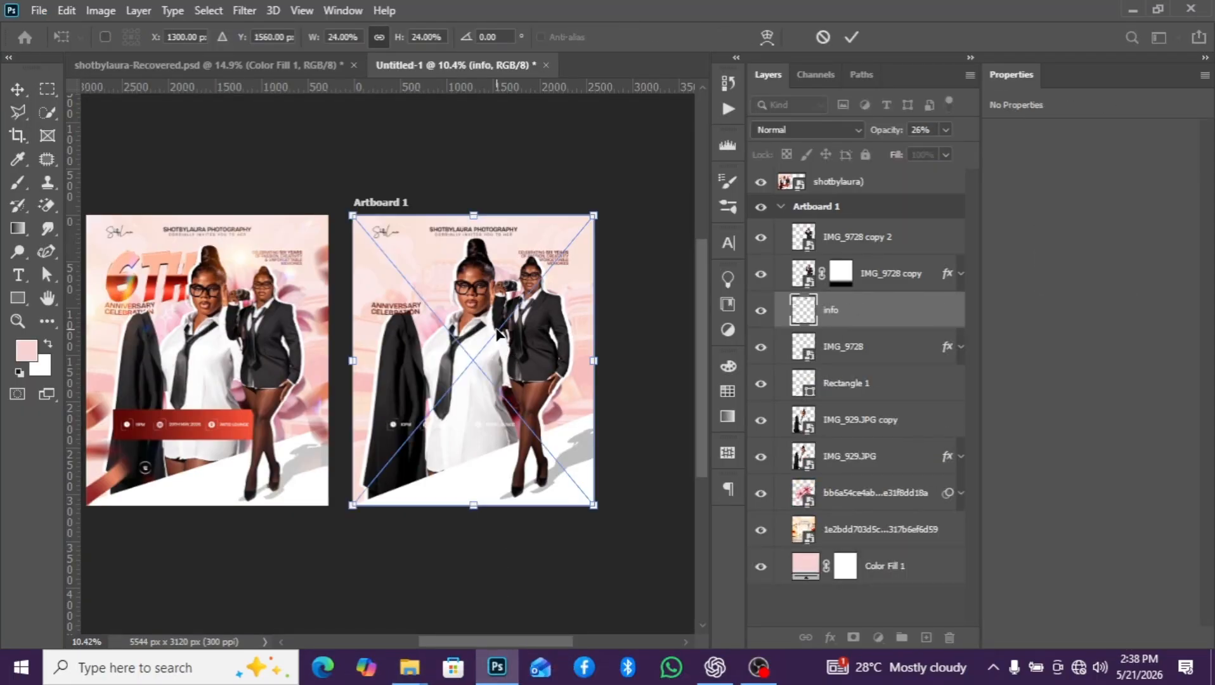
pyautogui.moveTo(879, 312); pyautogui.dragTo(853, 229)
pyautogui.scroll(2, 519, 274)
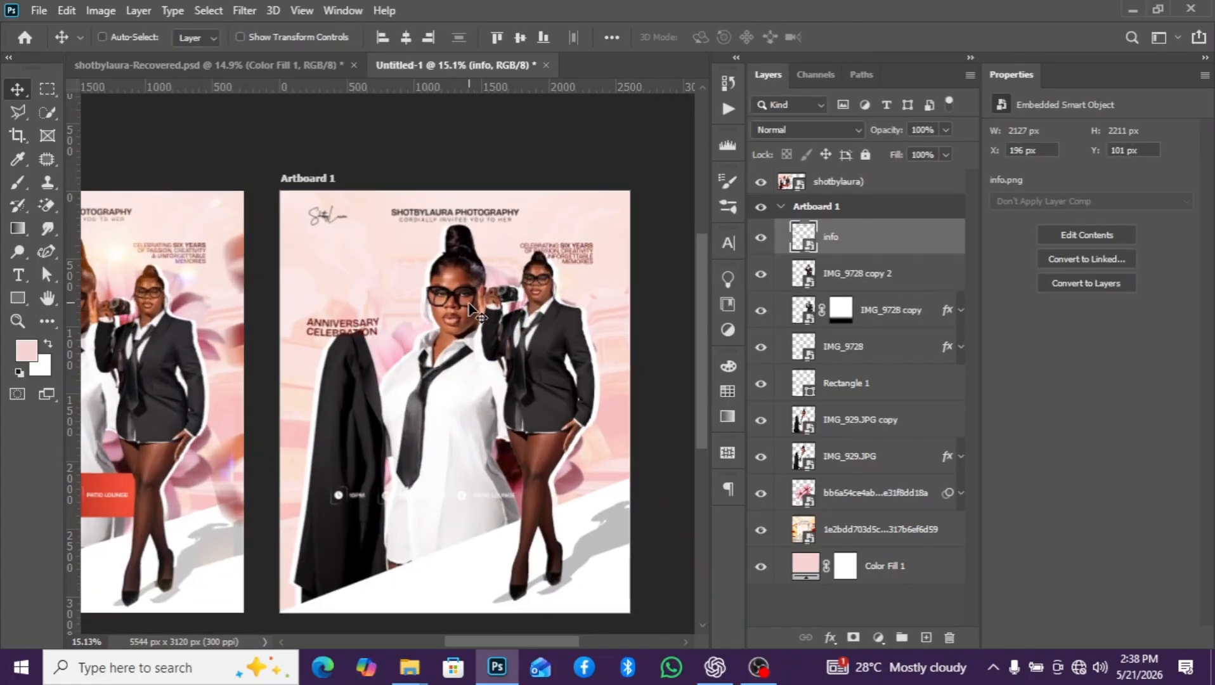
pyautogui.scroll(-1, 438, 333)
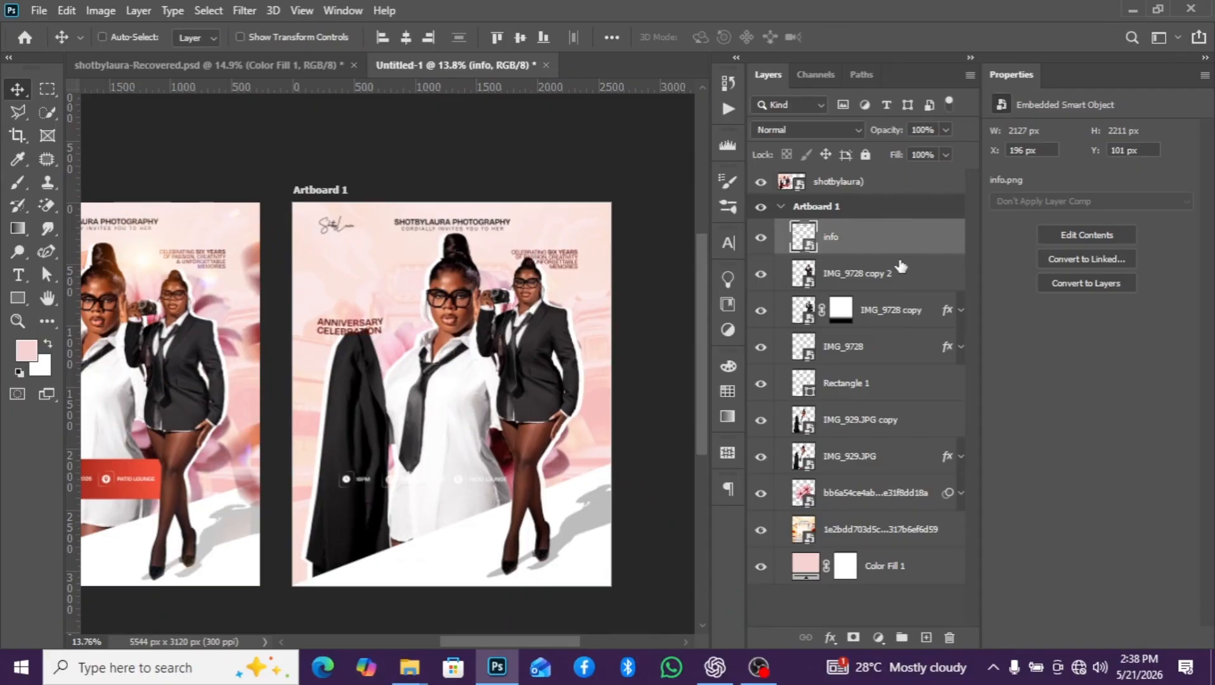
# - Try the info layer directly below the IMG_929.JPG copy layer, and raise it to just above that layer
pyautogui.moveTo(893, 260); pyautogui.dragTo(864, 443)
pyautogui.scroll(-1, 469, 343)
pyautogui.scroll(1, 469, 343)
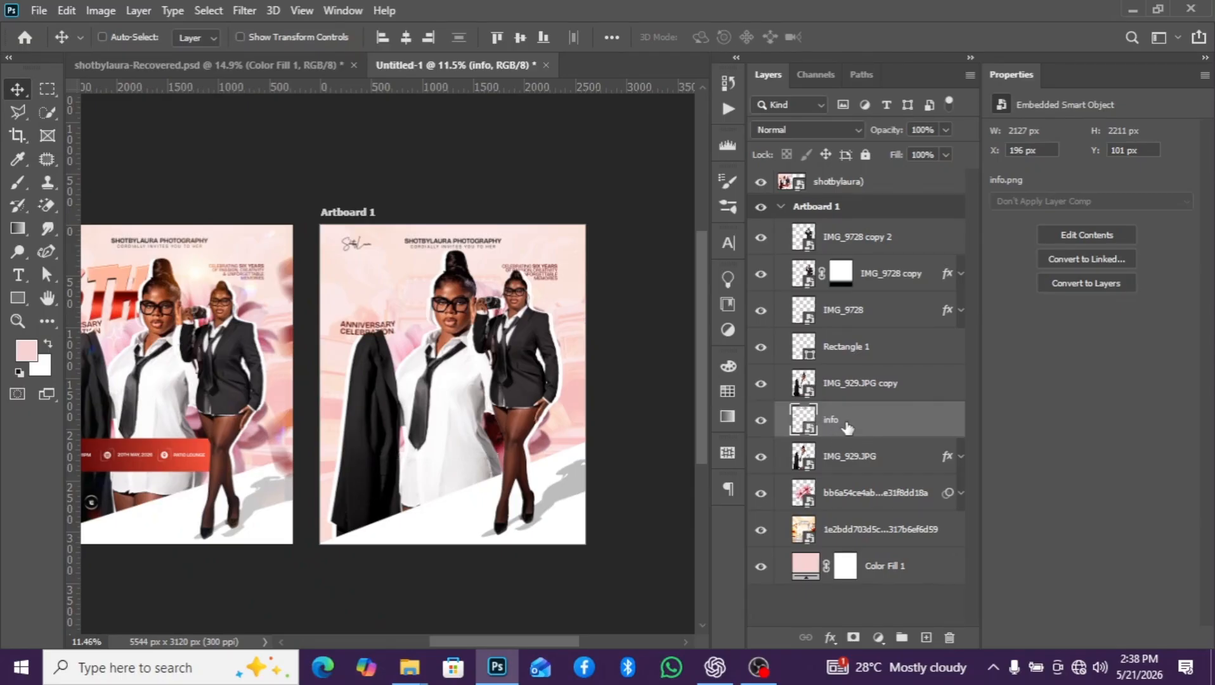
pyautogui.moveTo(849, 426); pyautogui.dragTo(869, 382)
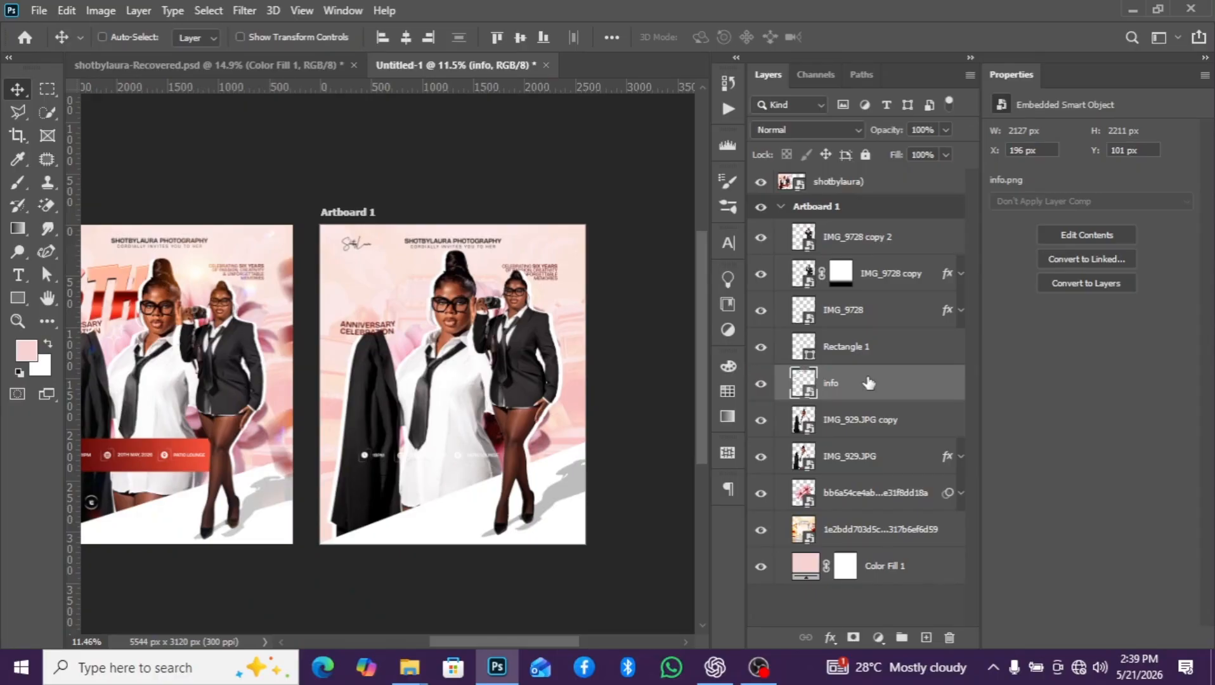
pyautogui.scroll(4, 460, 381)
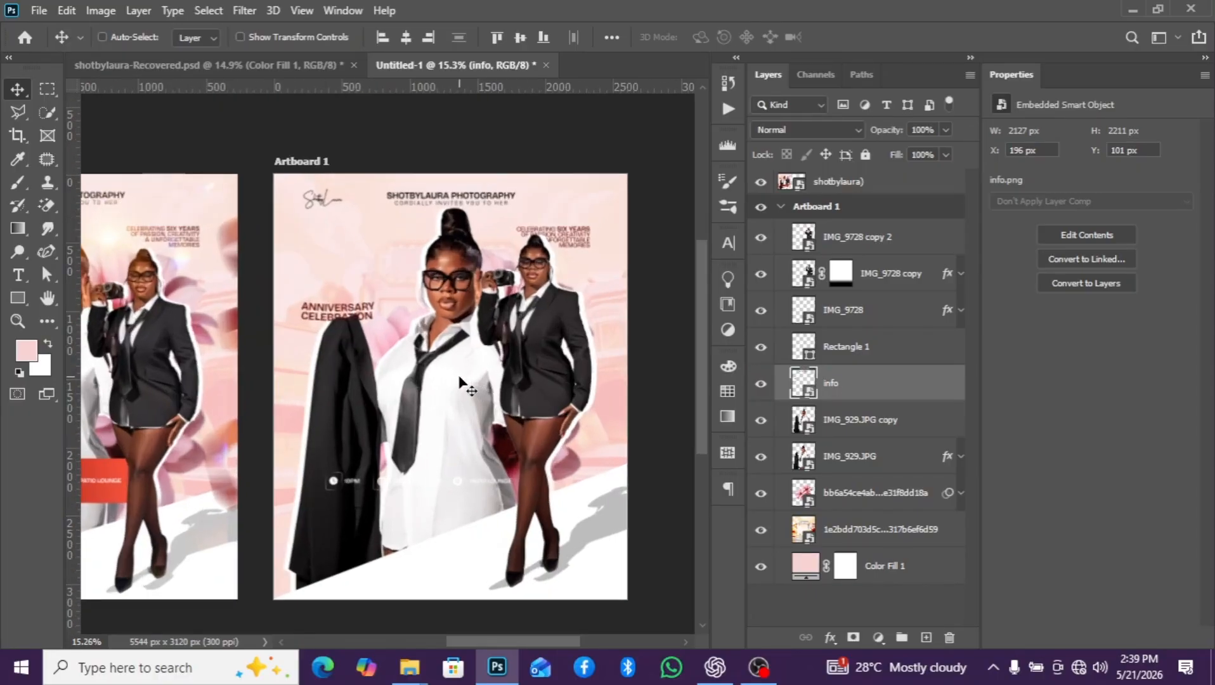
pyautogui.scroll(-3, 459, 380)
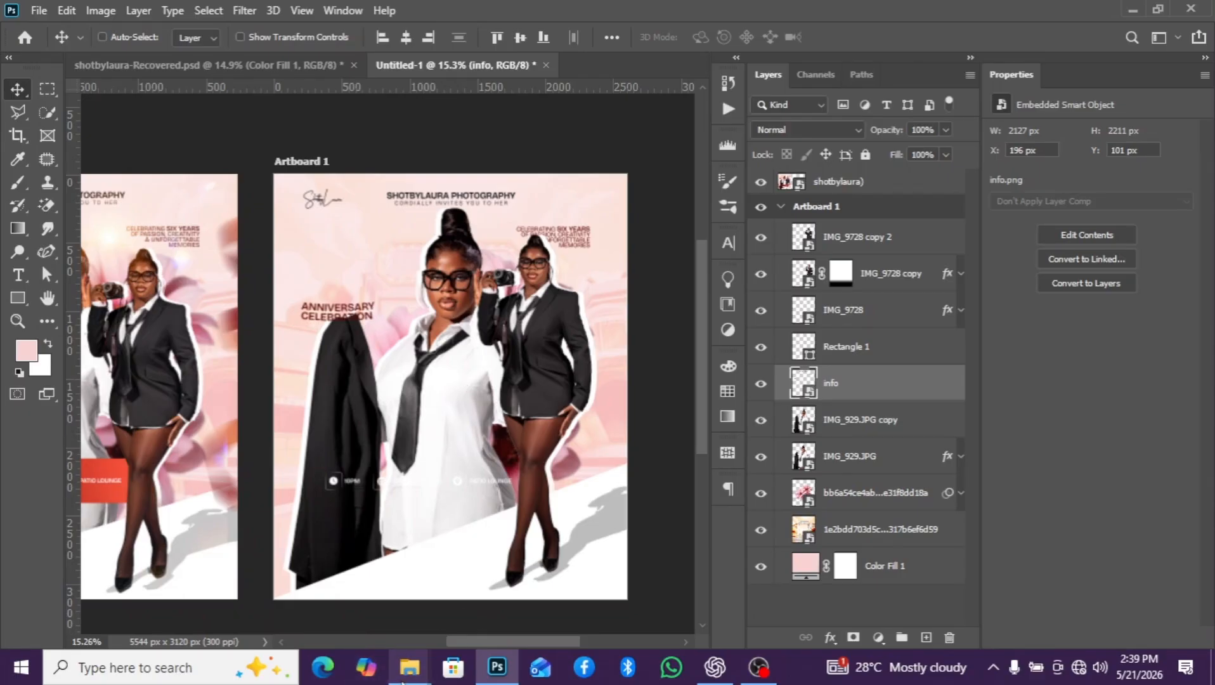
pyautogui.click(406, 642)
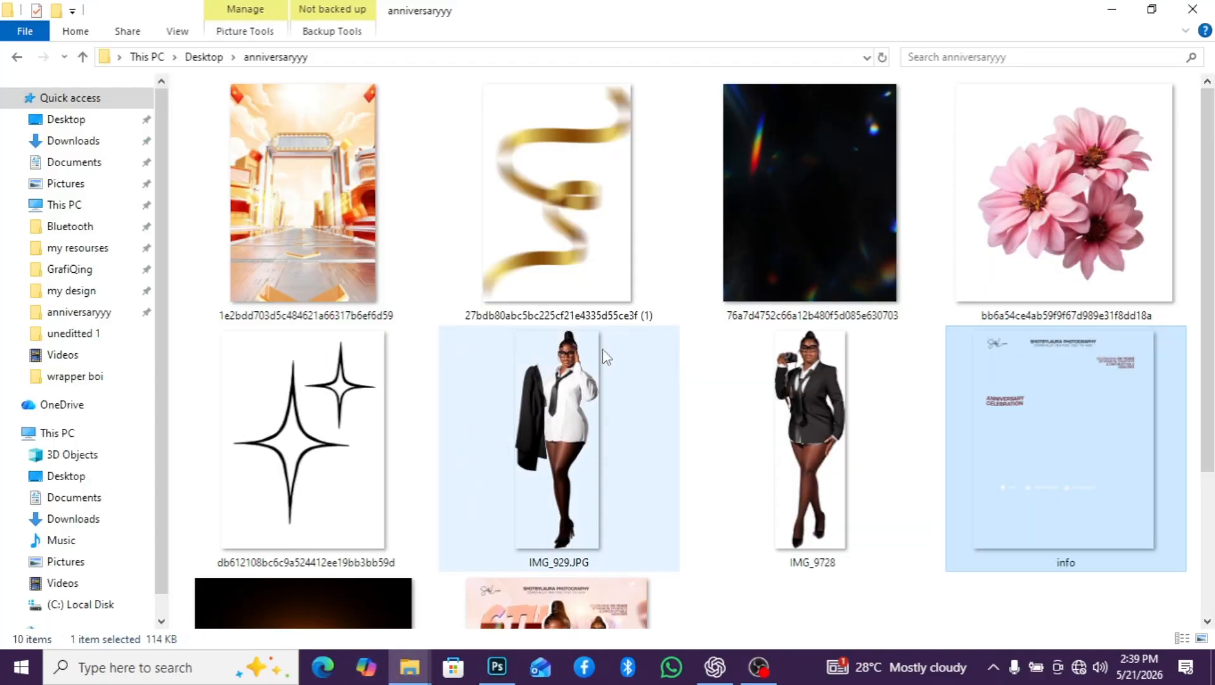
pyautogui.scroll(-3, 604, 348)
pyautogui.scroll(3, 628, 353)
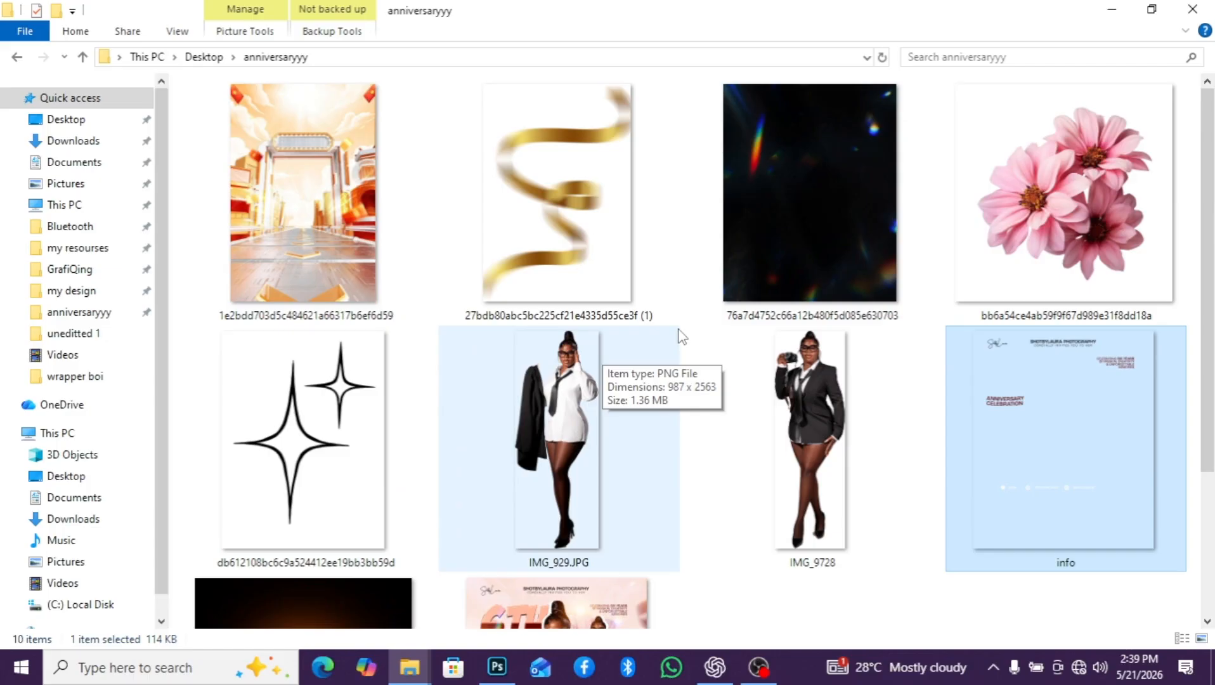
pyautogui.scroll(-3, 634, 444)
pyautogui.click(501, 667)
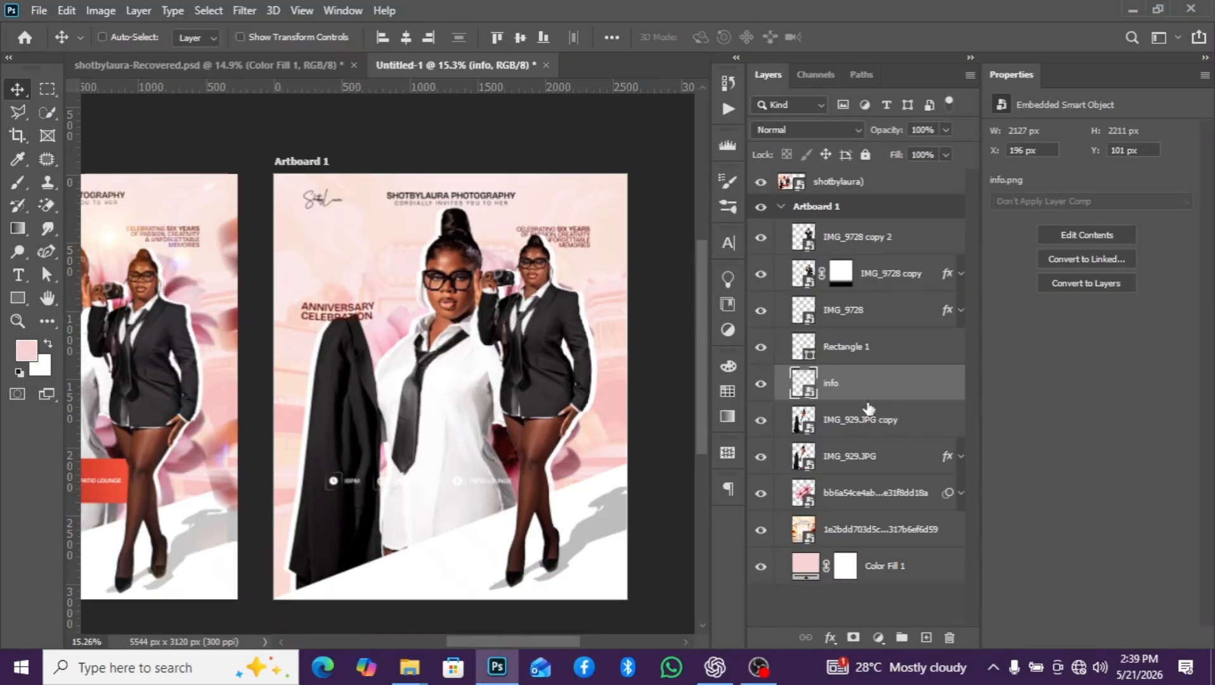
# - Move the info layer below IMG_929.JPG, directly above the pink flower layer
pyautogui.moveTo(868, 408); pyautogui.dragTo(868, 473)
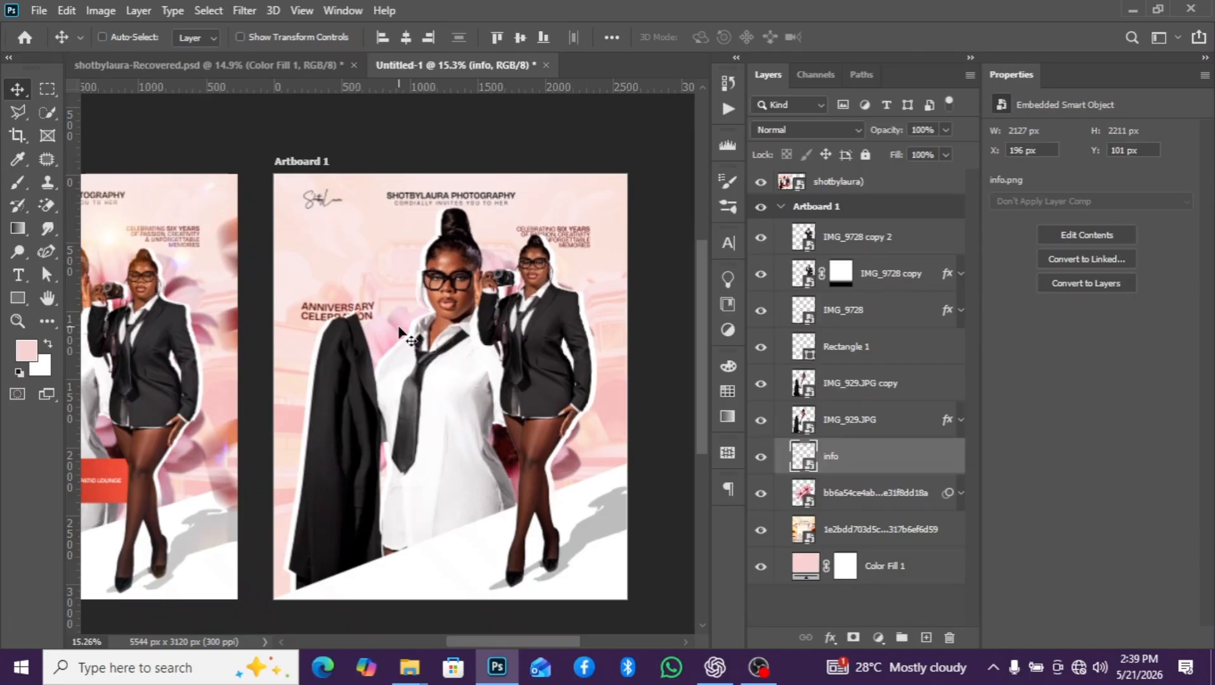
pyautogui.scroll(1, 481, 300)
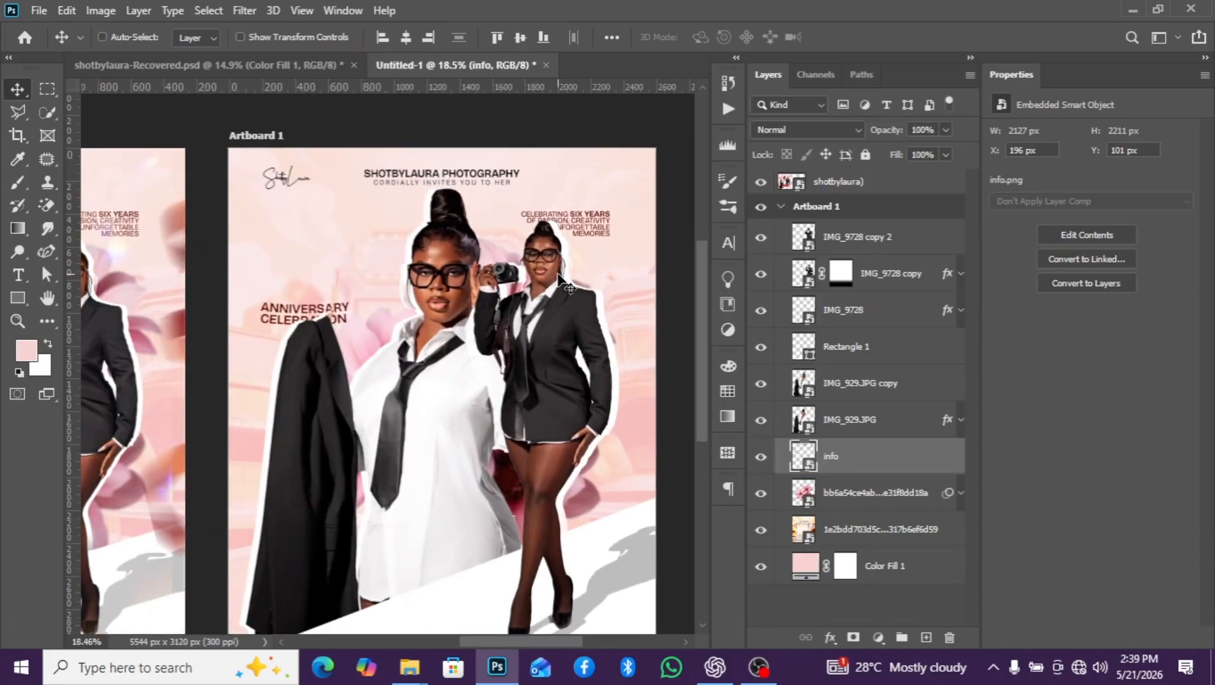
pyautogui.scroll(-2, 561, 282)
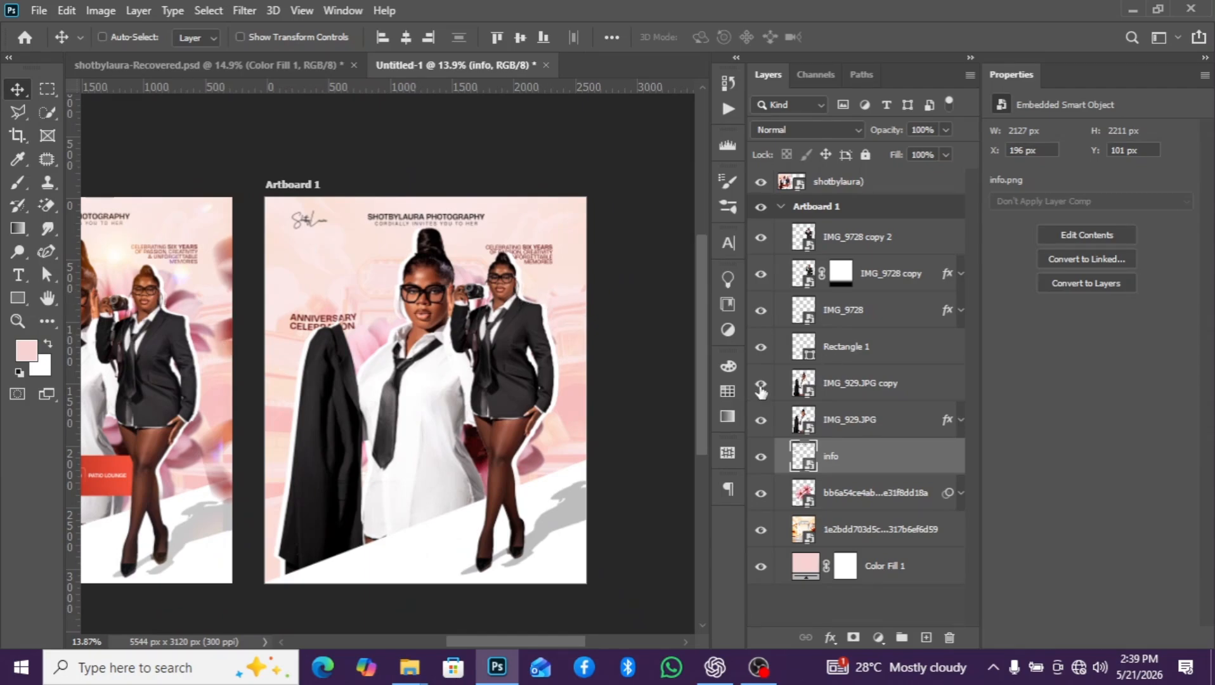
pyautogui.scroll(-1, 572, 454)
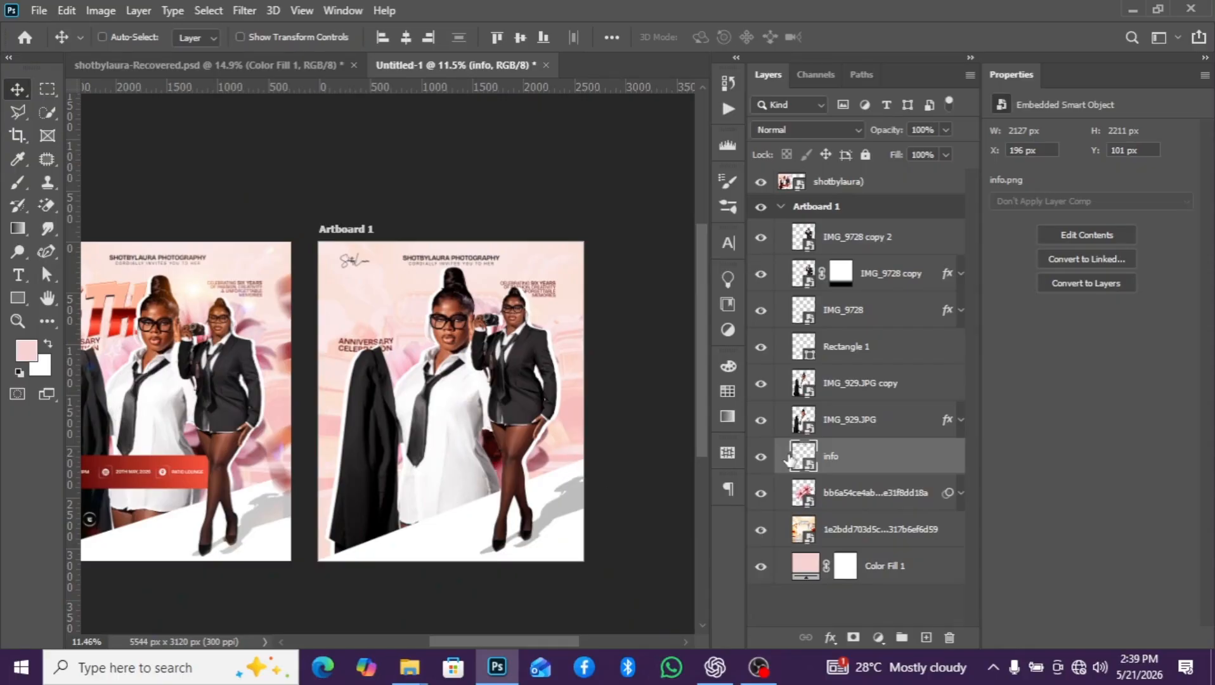
pyautogui.click(852, 424)
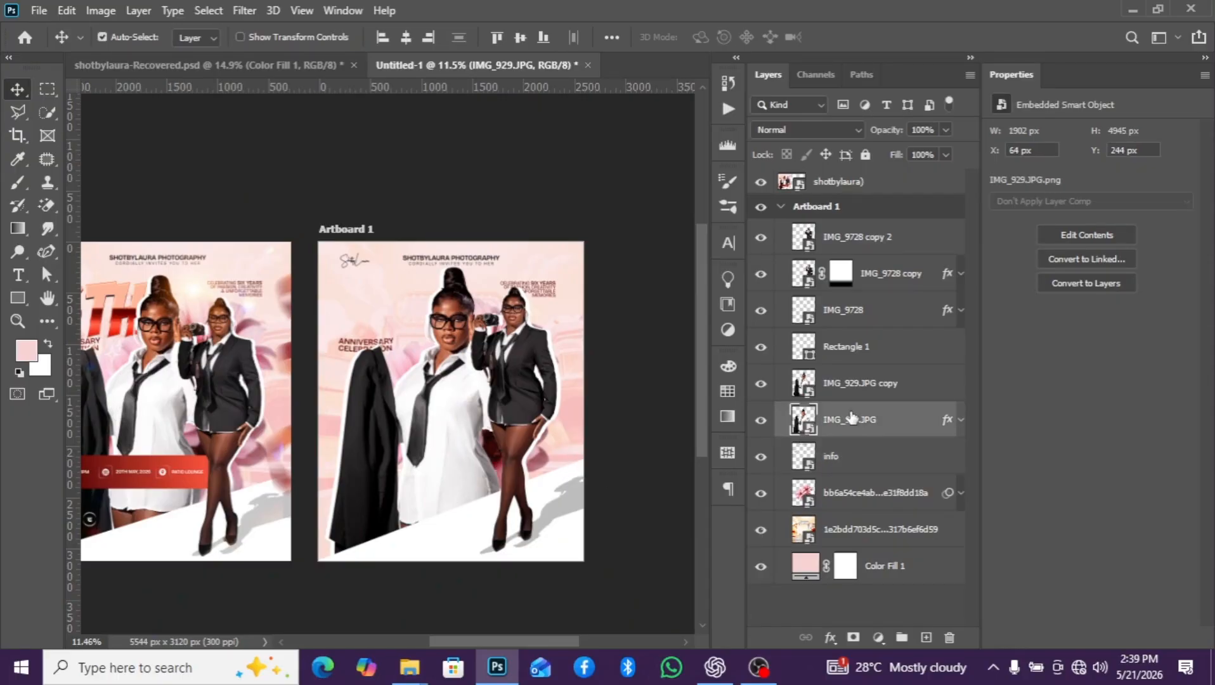
pyautogui.keyDown('shift'); pyautogui.click(852, 386); pyautogui.keyUp('shift')
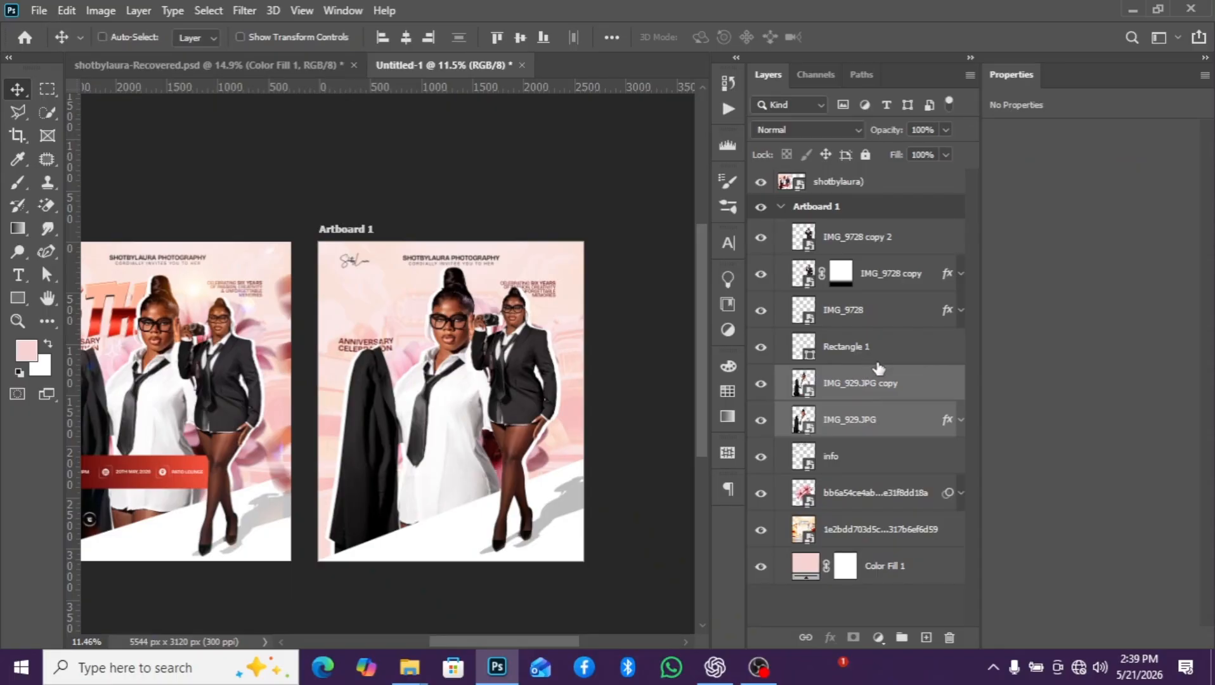
pyautogui.click(876, 307)
pyautogui.keyDown('shift'); pyautogui.click(872, 242); pyautogui.keyUp('shift')
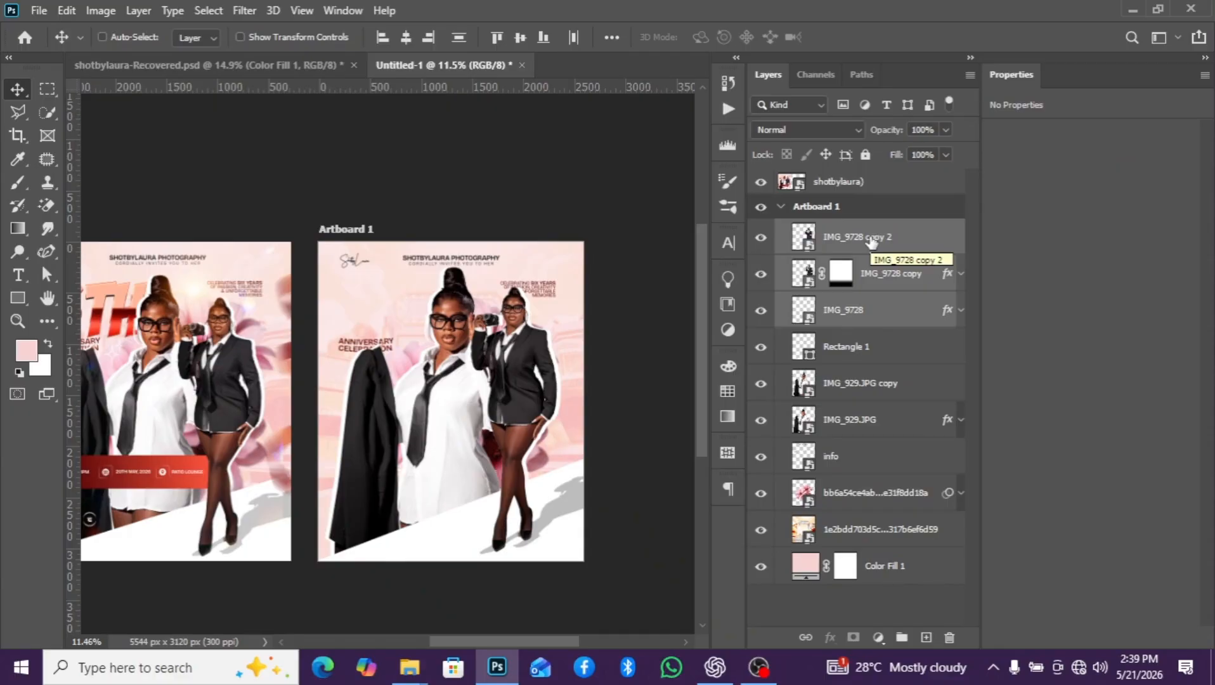
pyautogui.keyDown('ctrl'); pyautogui.click(857, 355); pyautogui.keyUp('ctrl')
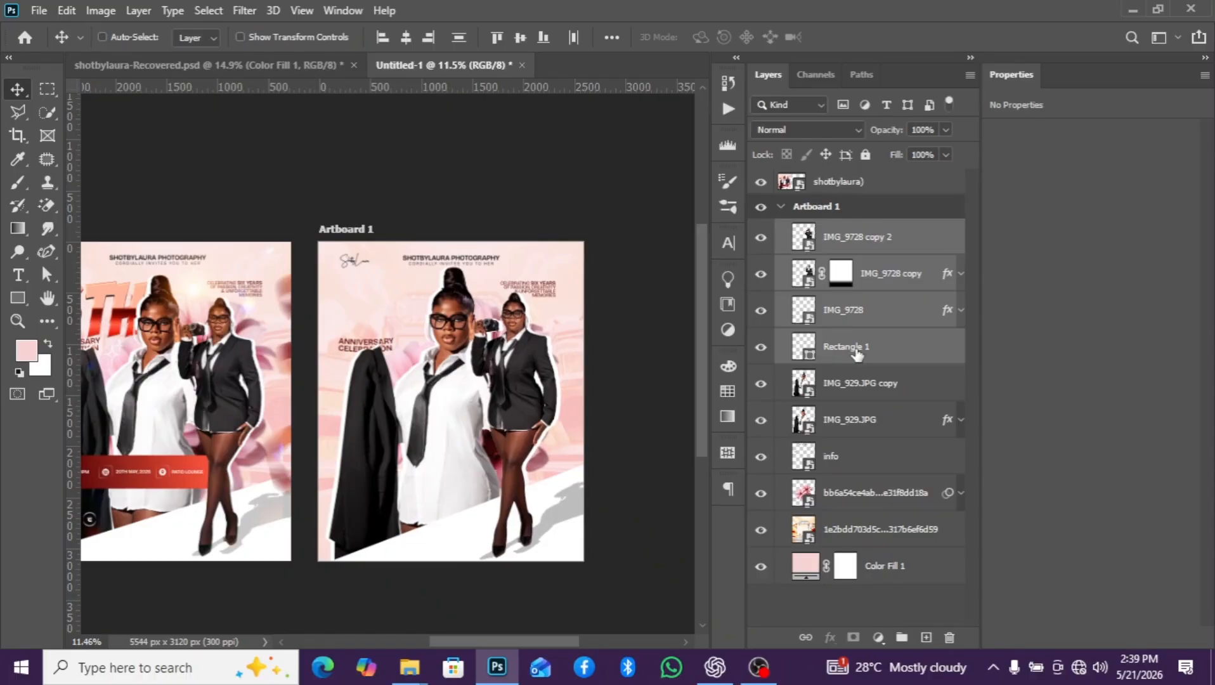
# - Scale the IMG_9728, IMG_9728 copy and IMG_9728 copy 2 layers down together to 97.68%
pyautogui.click(869, 324)
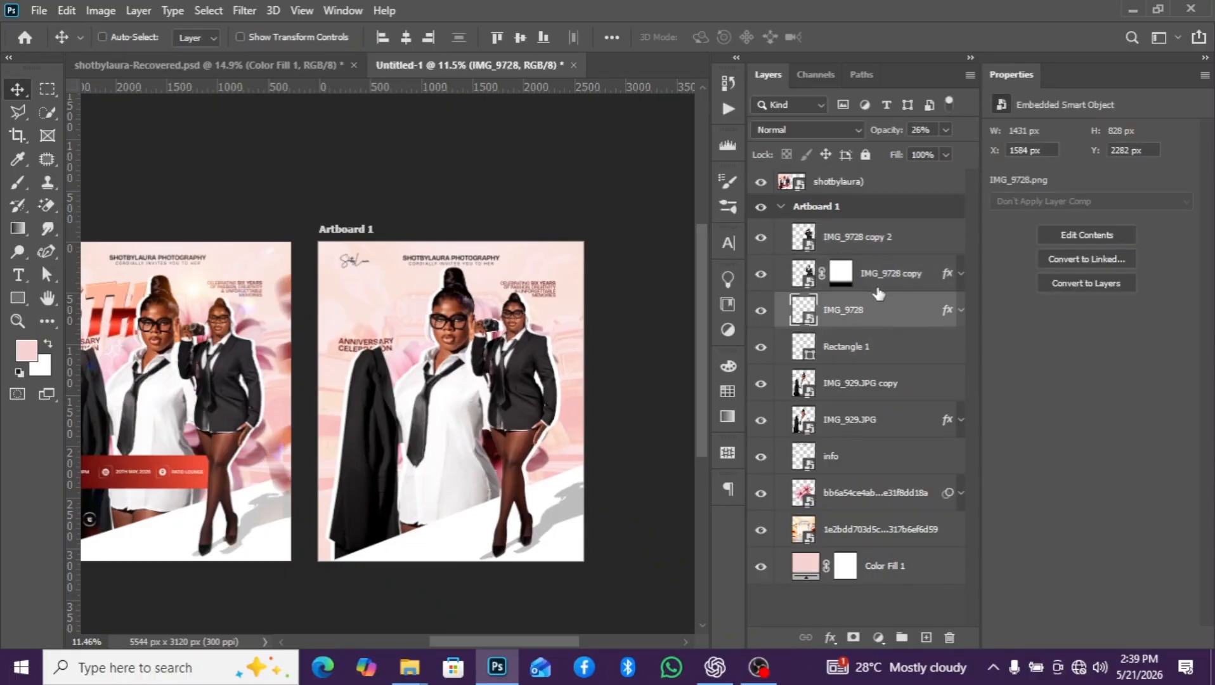
pyautogui.keyDown('shift'); pyautogui.click(880, 256); pyautogui.keyUp('shift')
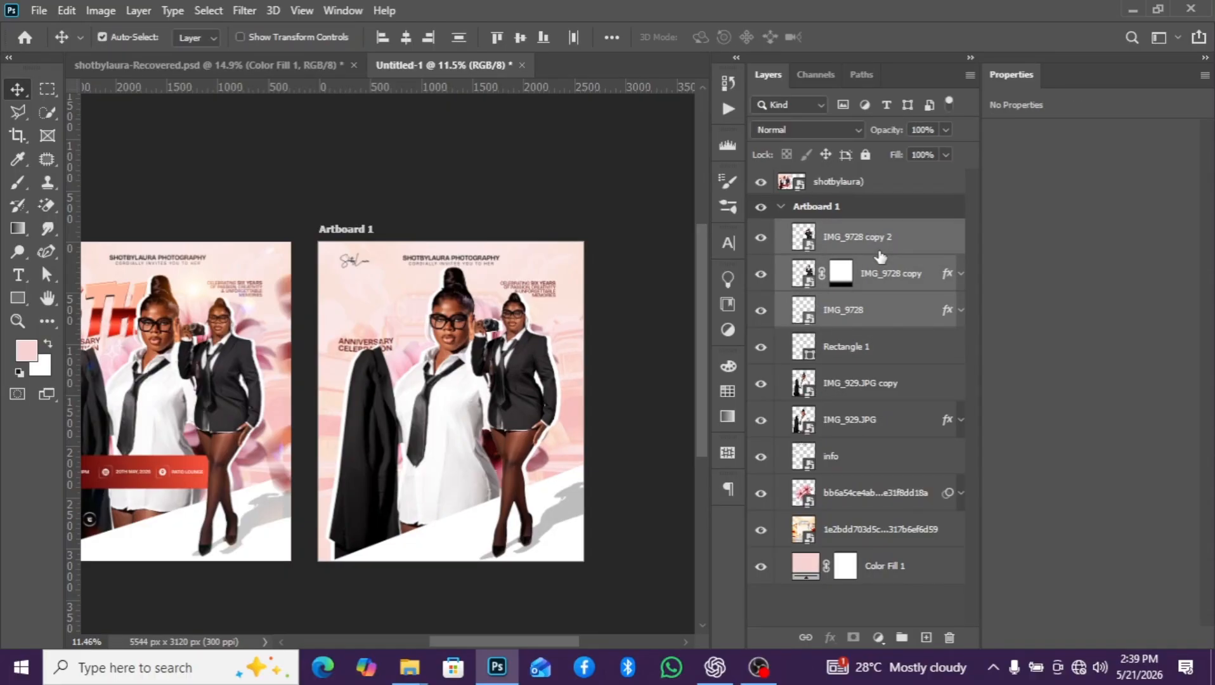
pyautogui.hotkey('ctrl', 't')
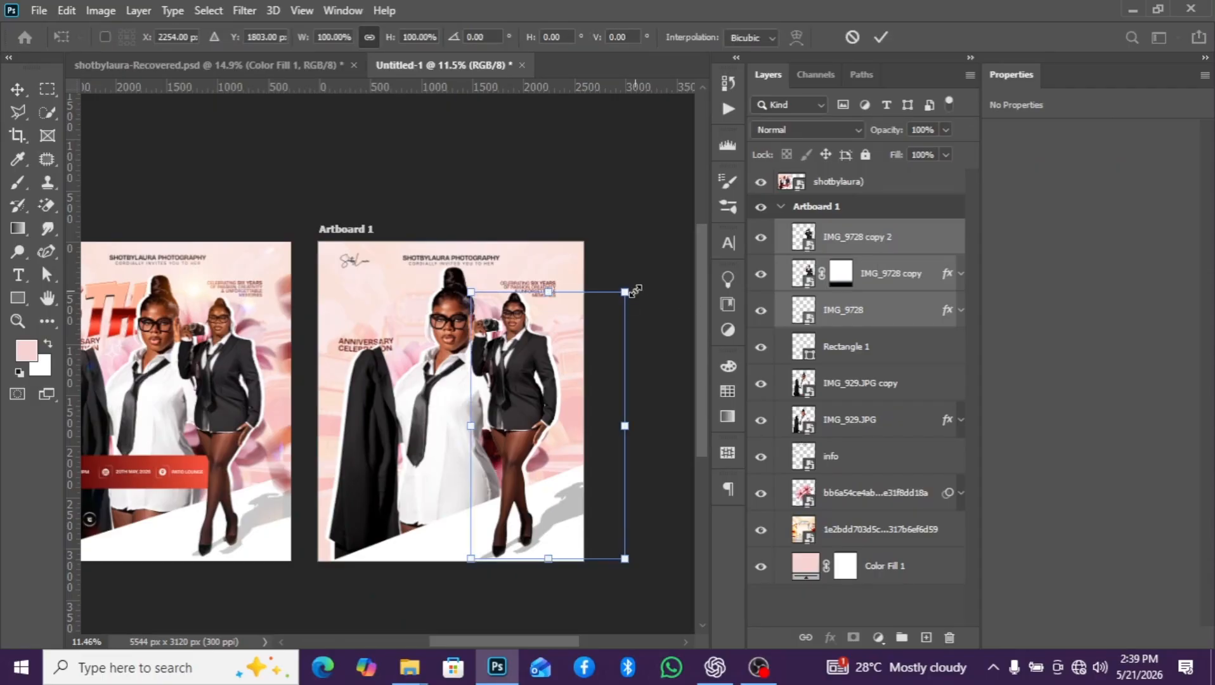
pyautogui.moveTo(634, 290); pyautogui.dragTo(631, 299)
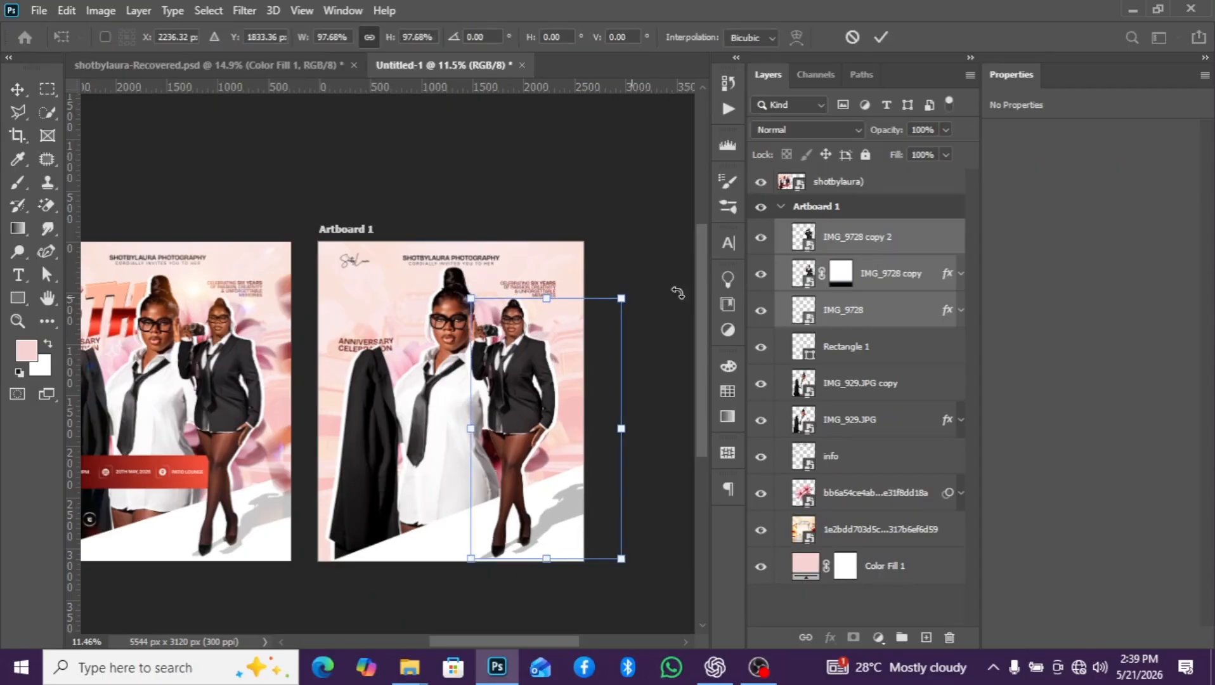
pyautogui.click(781, 305)
pyautogui.scroll(2, 563, 325)
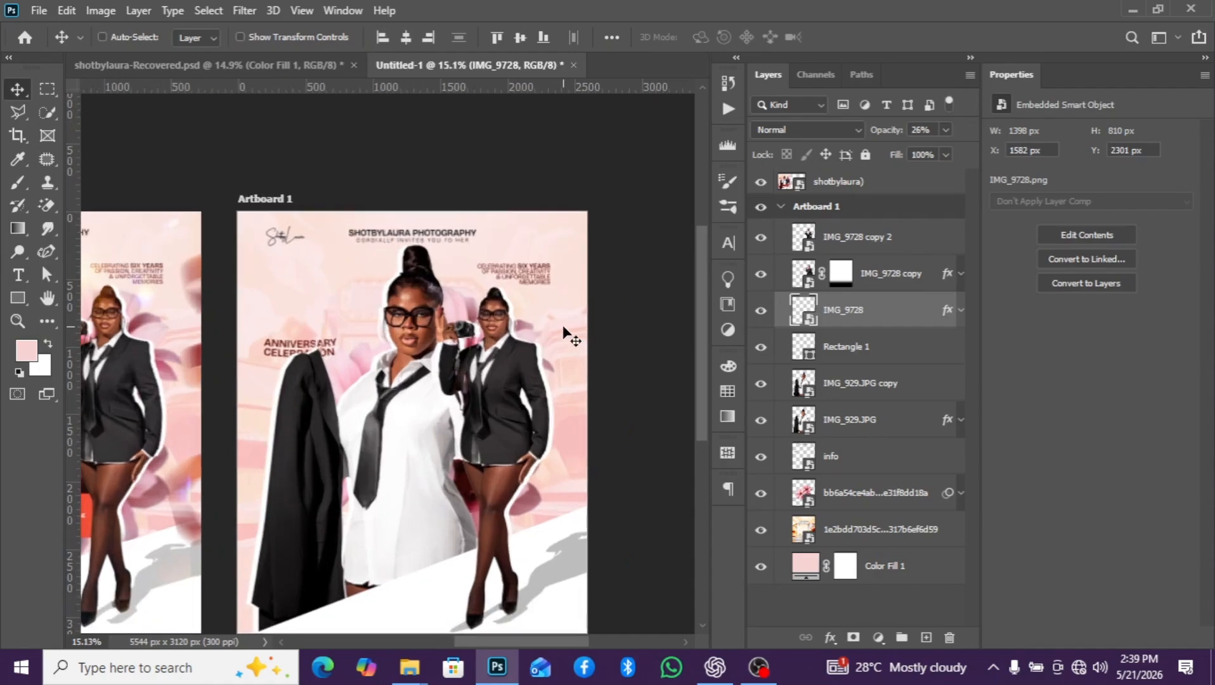
pyautogui.scroll(-3, 563, 325)
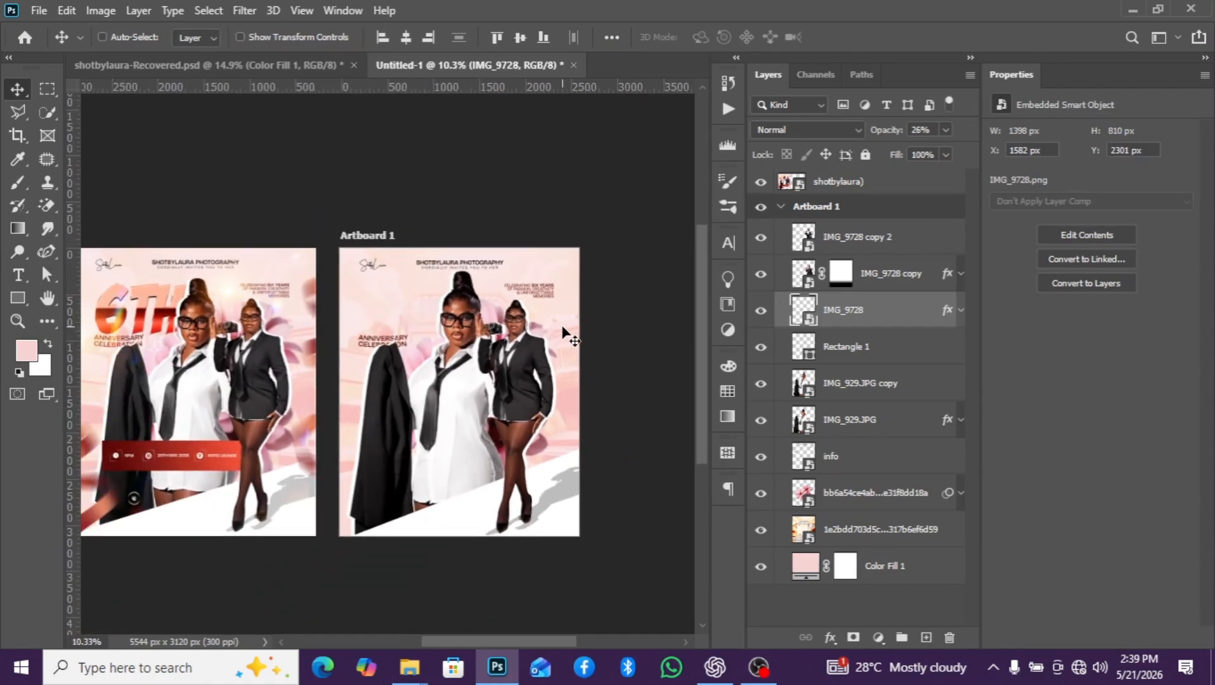
# - Add a new layer above IMG_9728 copy 2 and enter the text 6th near the artboard's upper-left area
pyautogui.moveTo(409, 668)
pyautogui.scroll(-1, 254, 226)
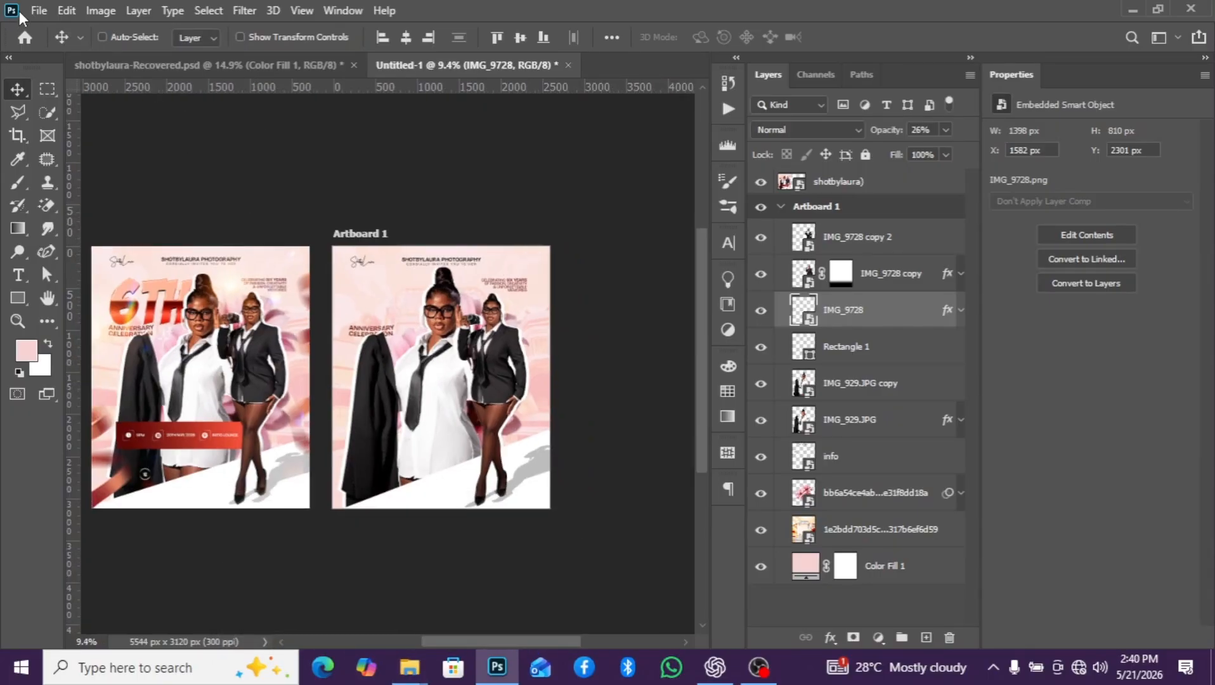
pyautogui.click(872, 247)
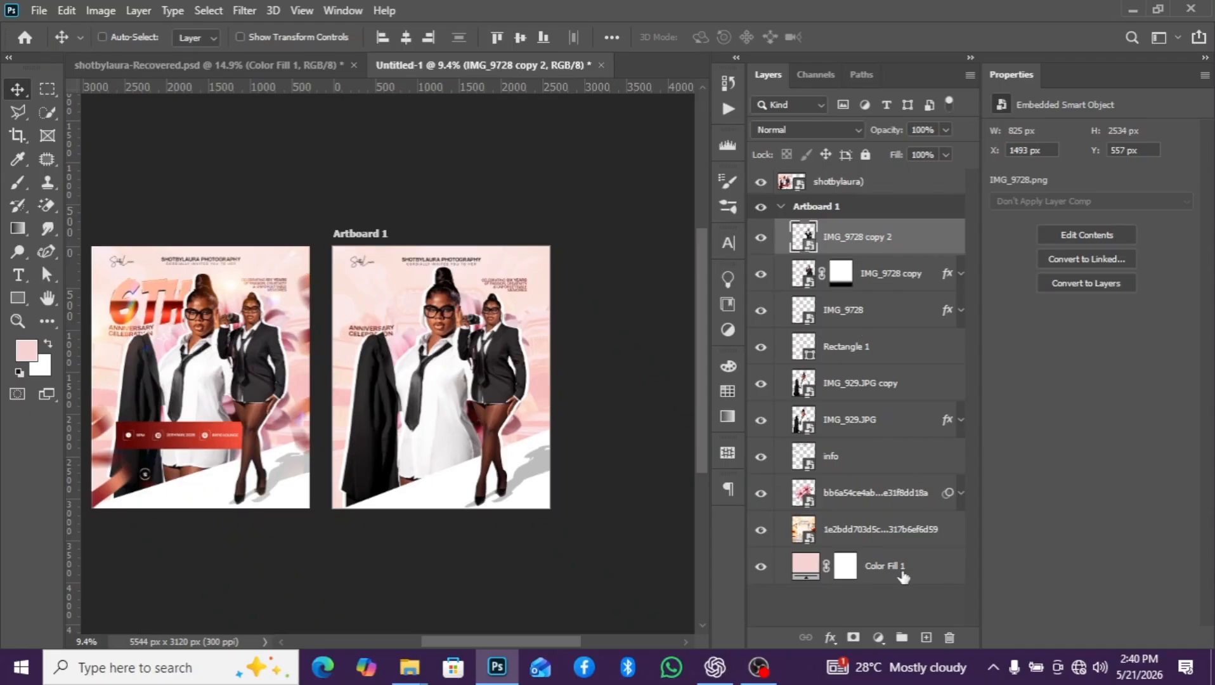
pyautogui.click(928, 637)
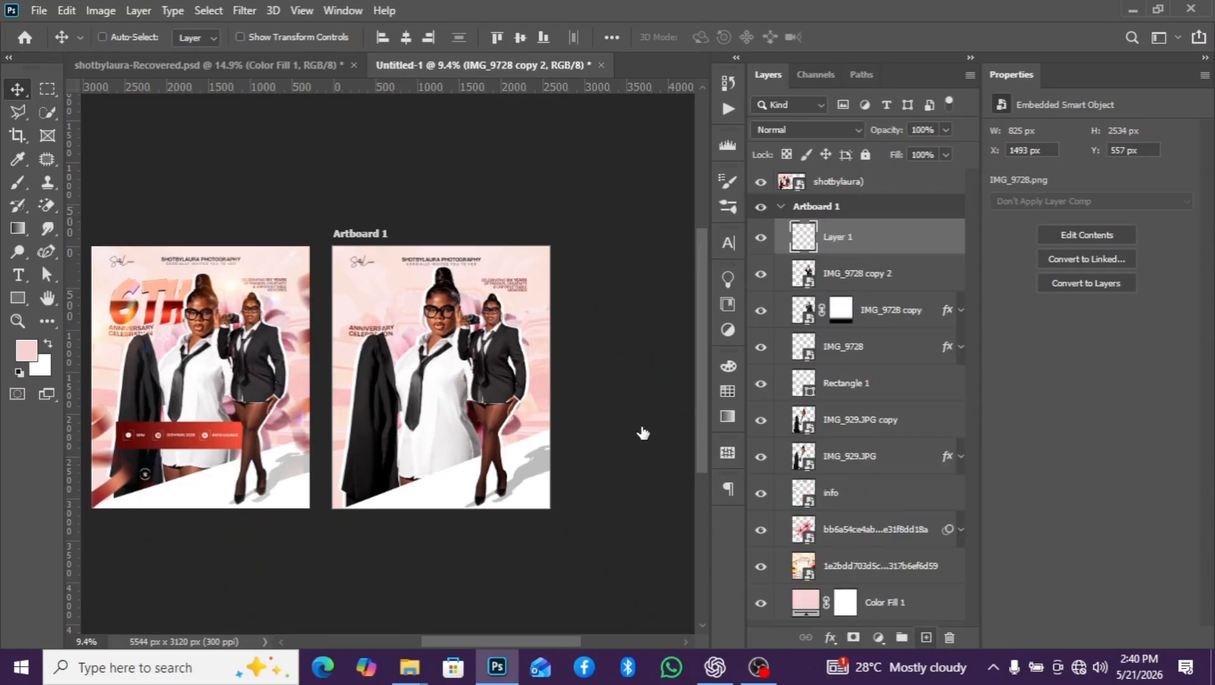
pyautogui.click(15, 277)
pyautogui.scroll(1, 359, 329)
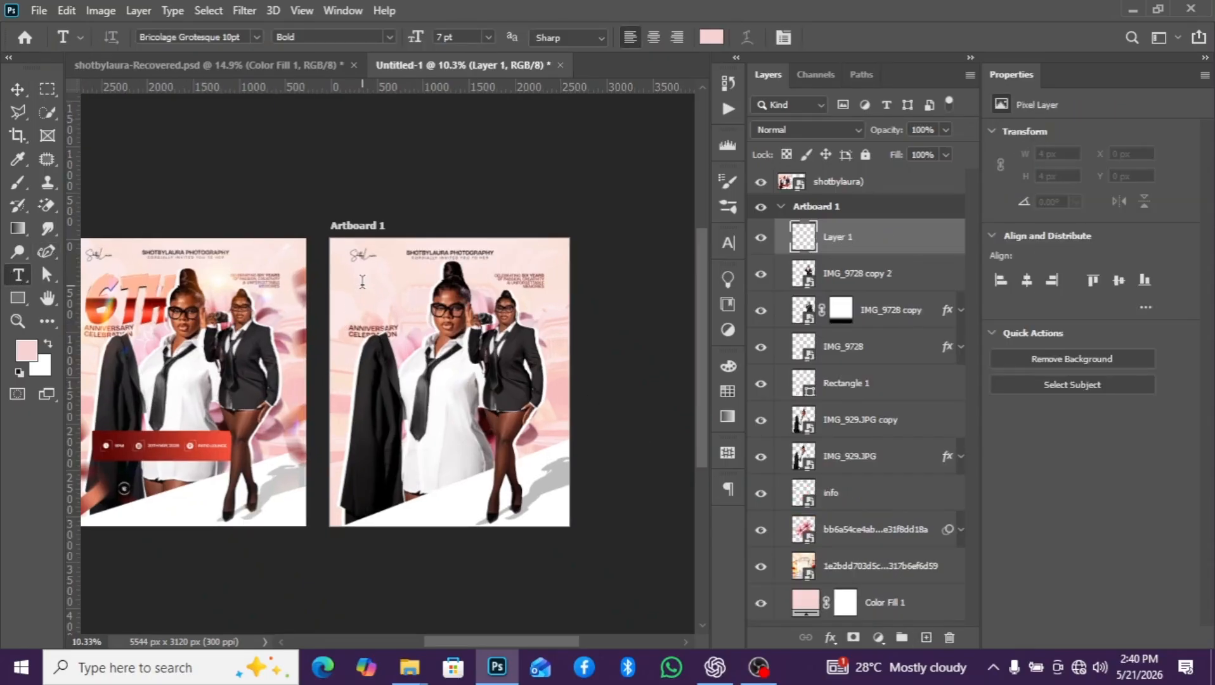
pyautogui.click(362, 281)
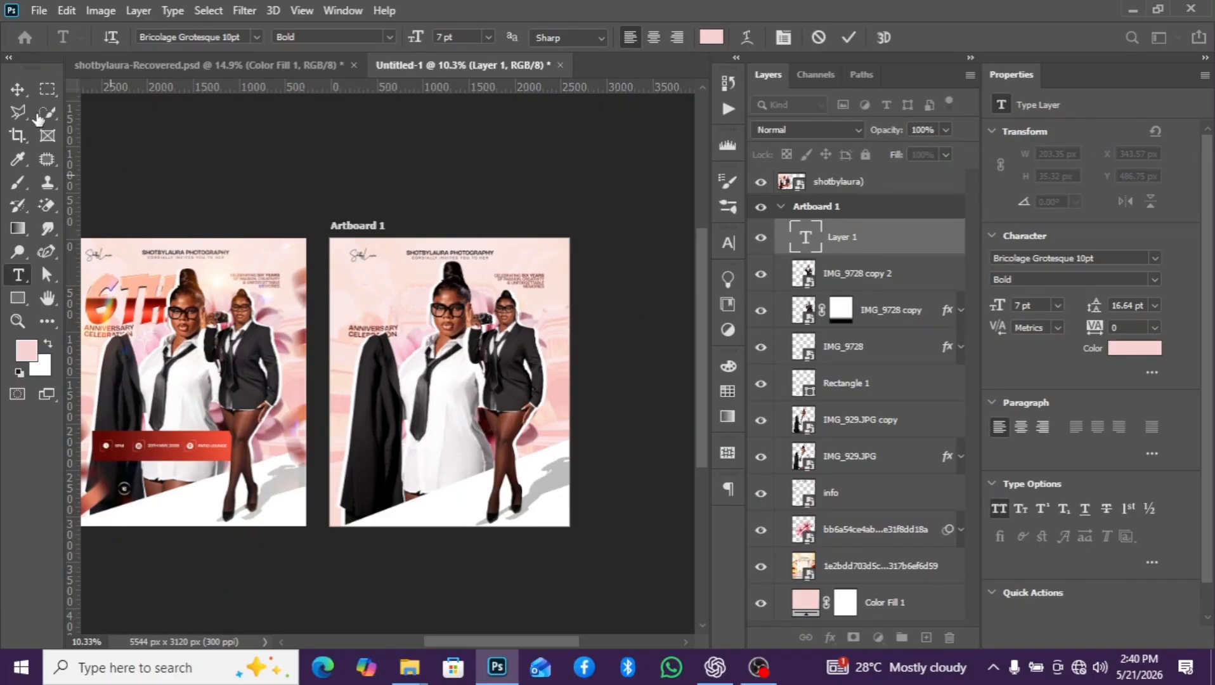
pyautogui.click(17, 90)
pyautogui.scroll(5, 381, 286)
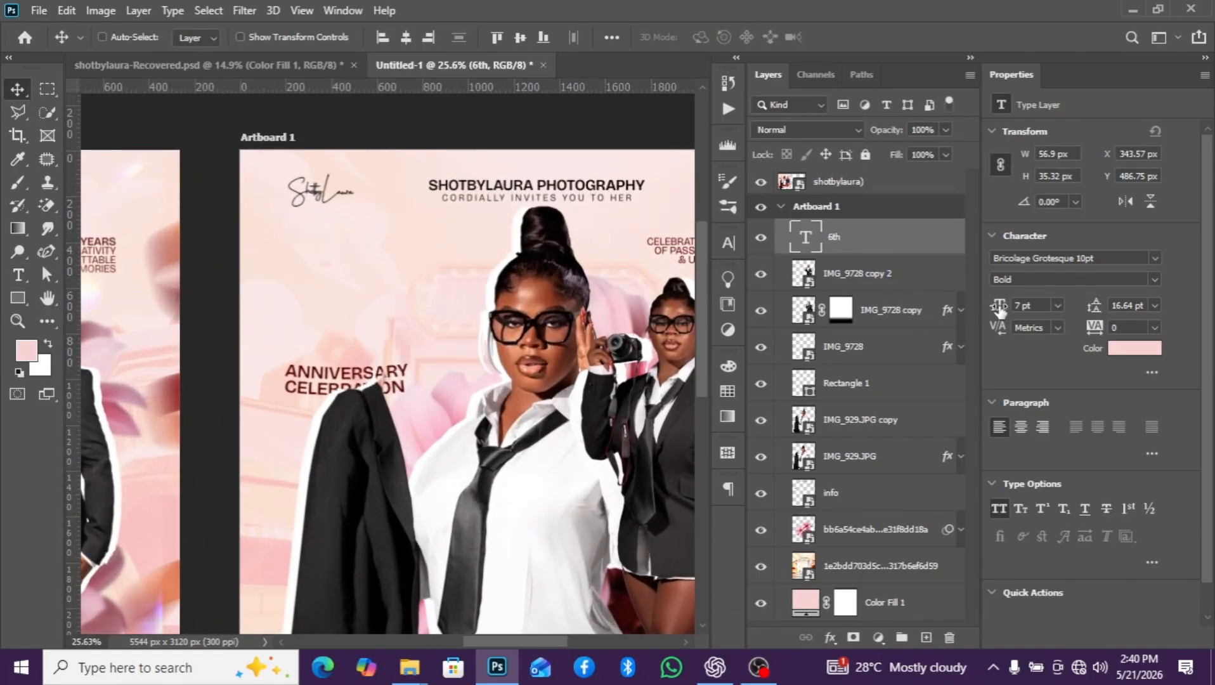
# - Set the 6th text to 92 pt in the BadaBoom BB font and place it above the Anniversary Celebration heading
pyautogui.moveTo(998, 307); pyautogui.dragTo(1022, 306)
pyautogui.moveTo(412, 263); pyautogui.dragTo(423, 297)
pyautogui.scroll(-6, 412, 309)
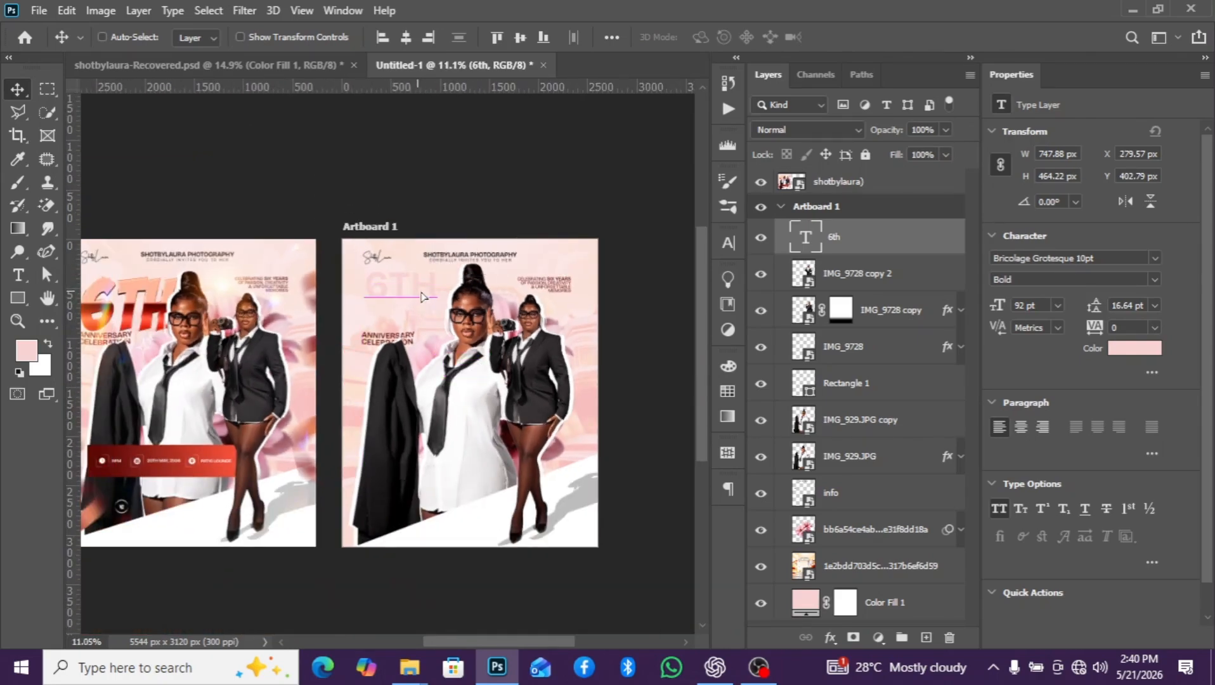
pyautogui.click(1155, 259)
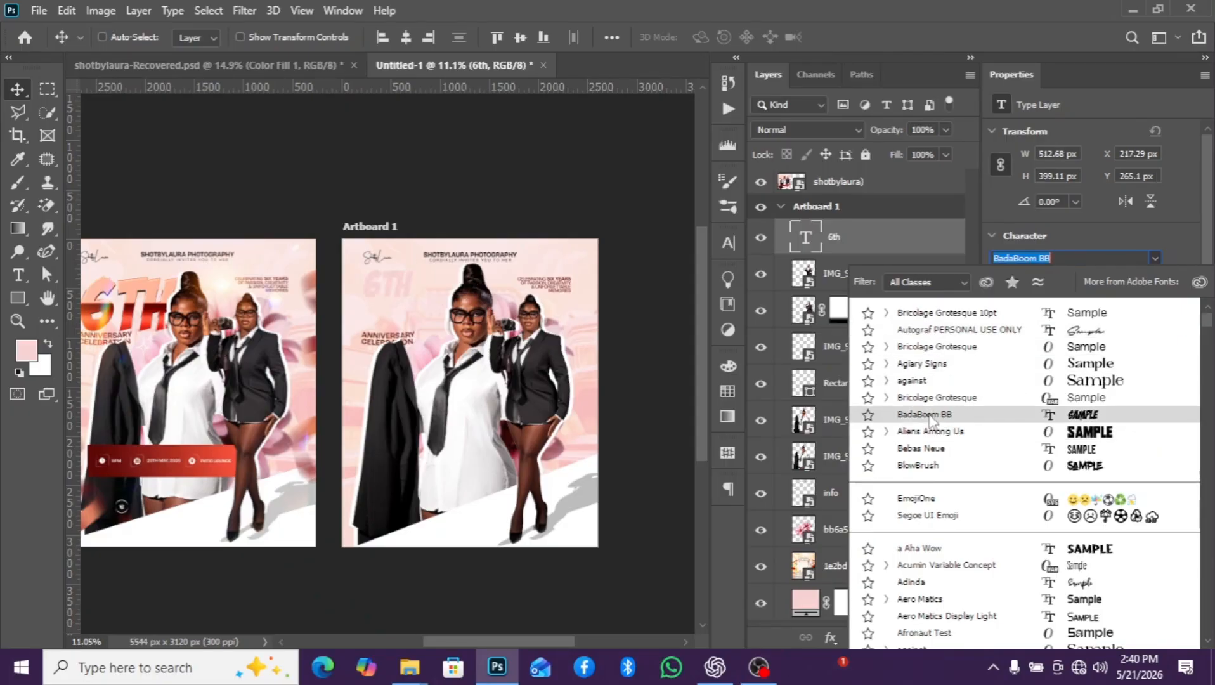
pyautogui.click(929, 415)
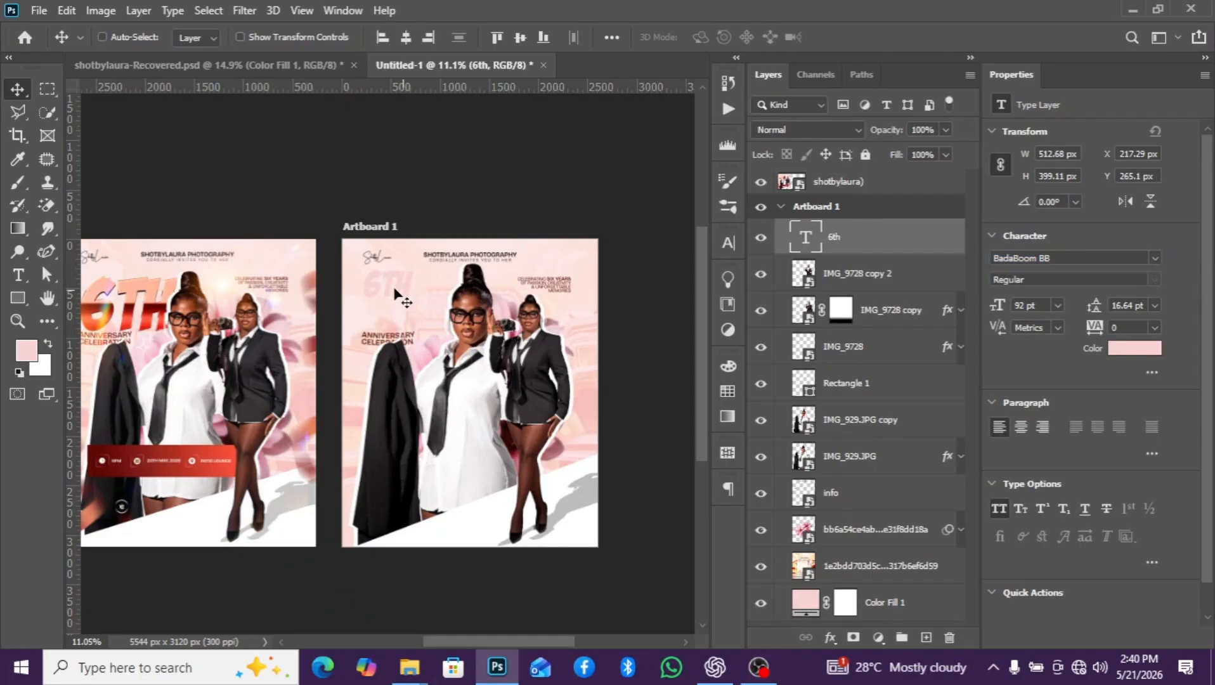
pyautogui.scroll(1, 397, 291)
pyautogui.moveTo(395, 293); pyautogui.dragTo(400, 311)
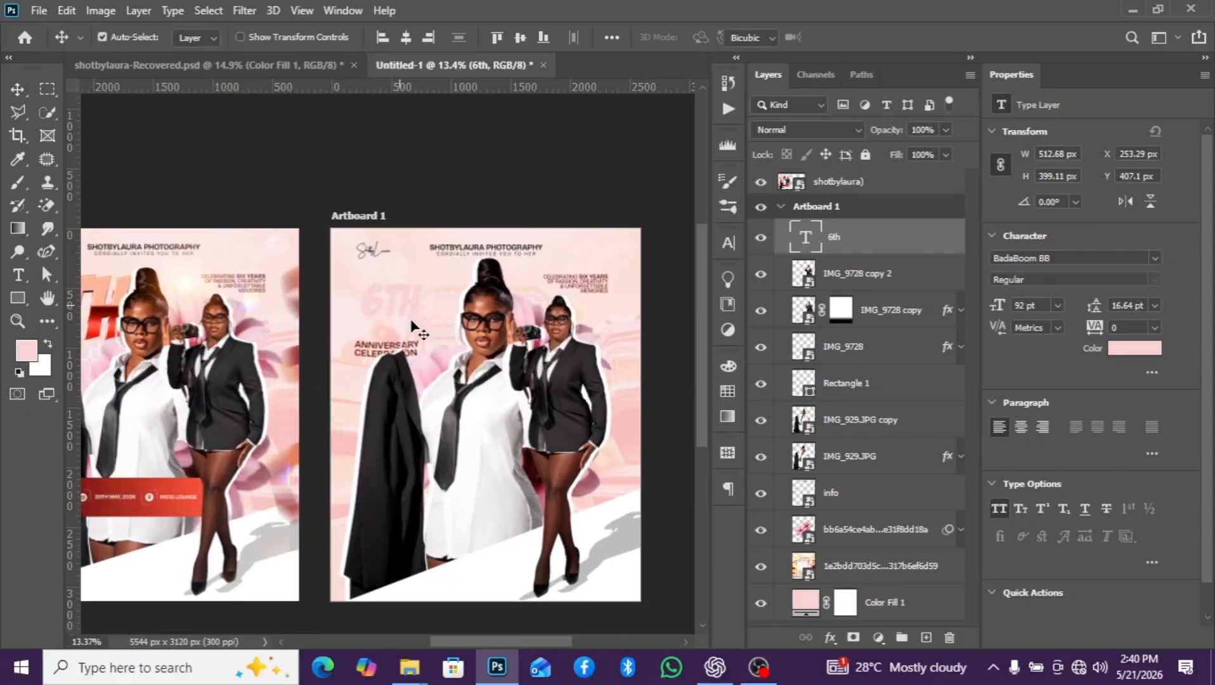
# - Scale the 6th text to 179.65%, about 921 x 717 px, and position it at about X 133, Y 272 px
pyautogui.hotkey('ctrl', 't')
pyautogui.moveTo(421, 325); pyautogui.dragTo(401, 307)
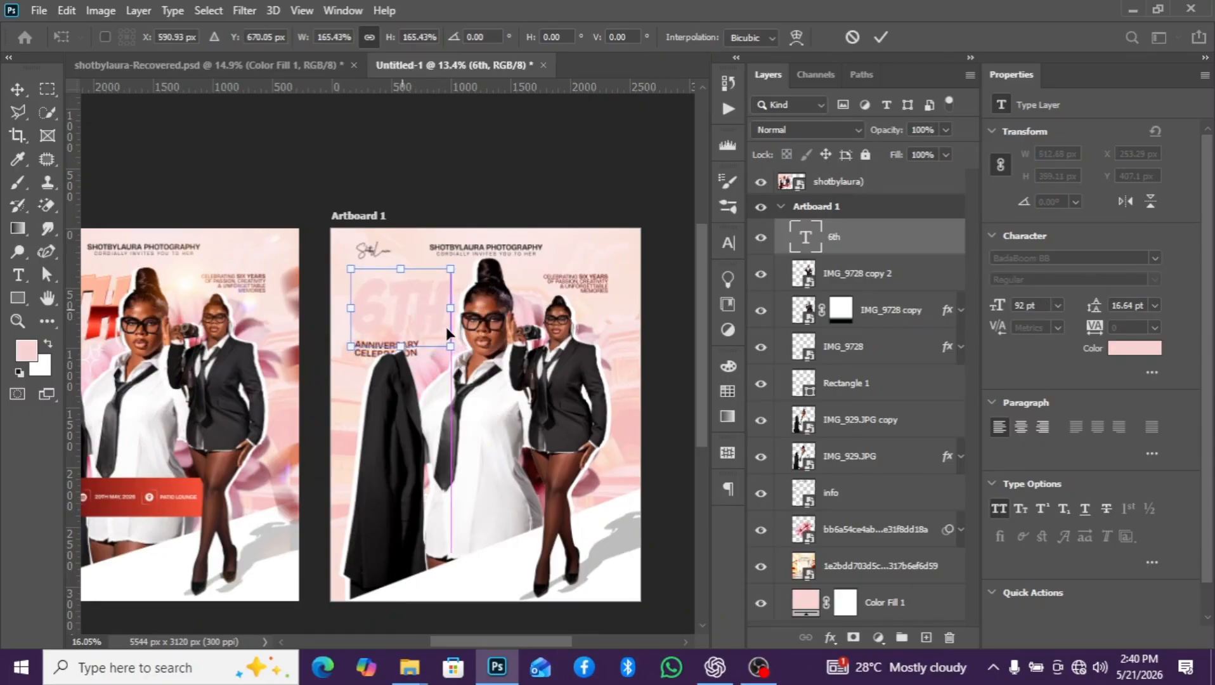
pyautogui.keyDown('alt'); pyautogui.scroll(2, 447, 336); pyautogui.keyUp('alt')
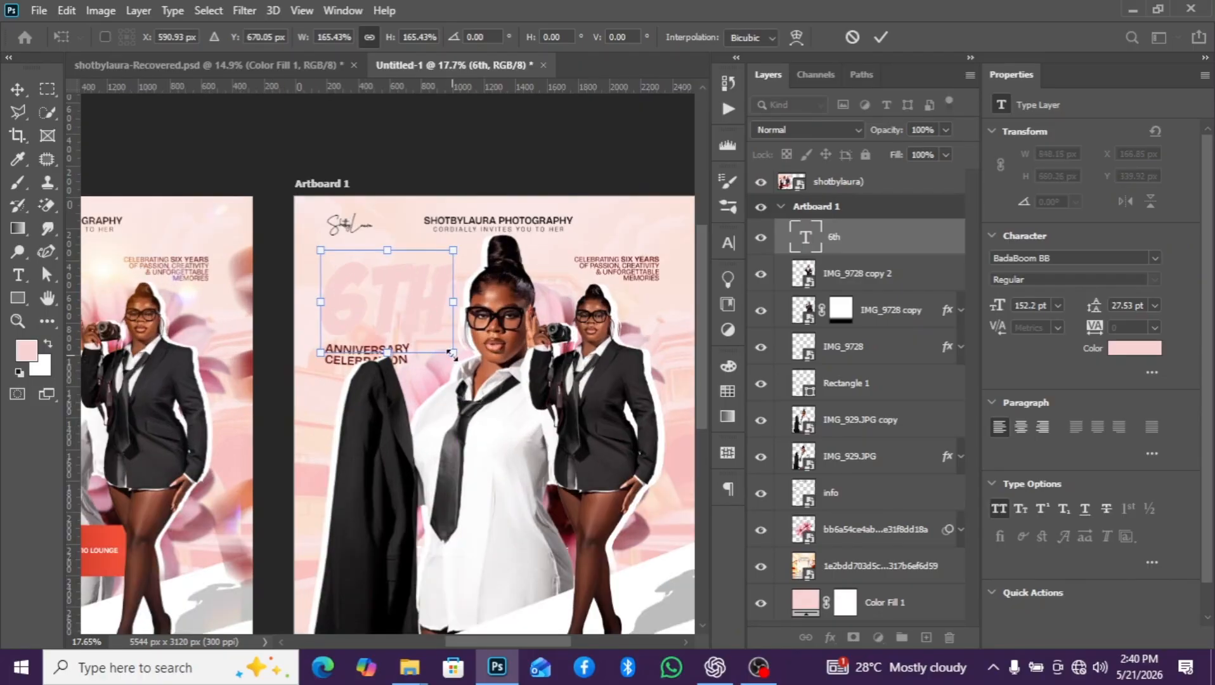
pyautogui.moveTo(454, 352); pyautogui.dragTo(464, 362)
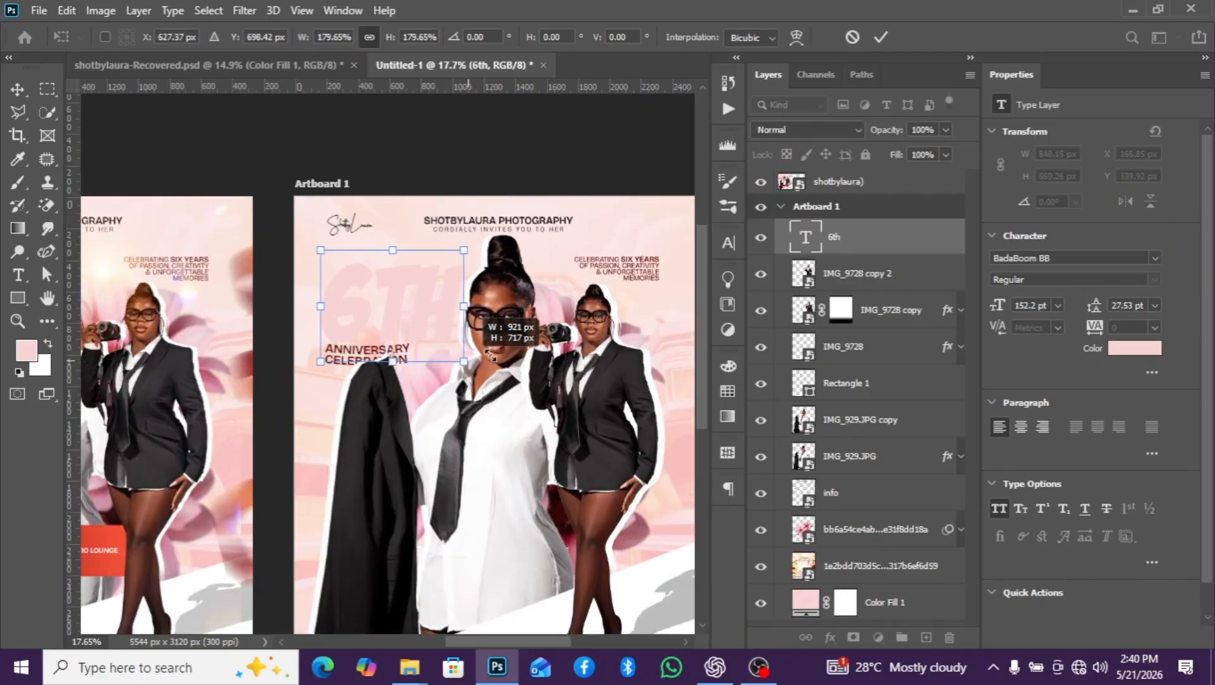
pyautogui.press('Return')
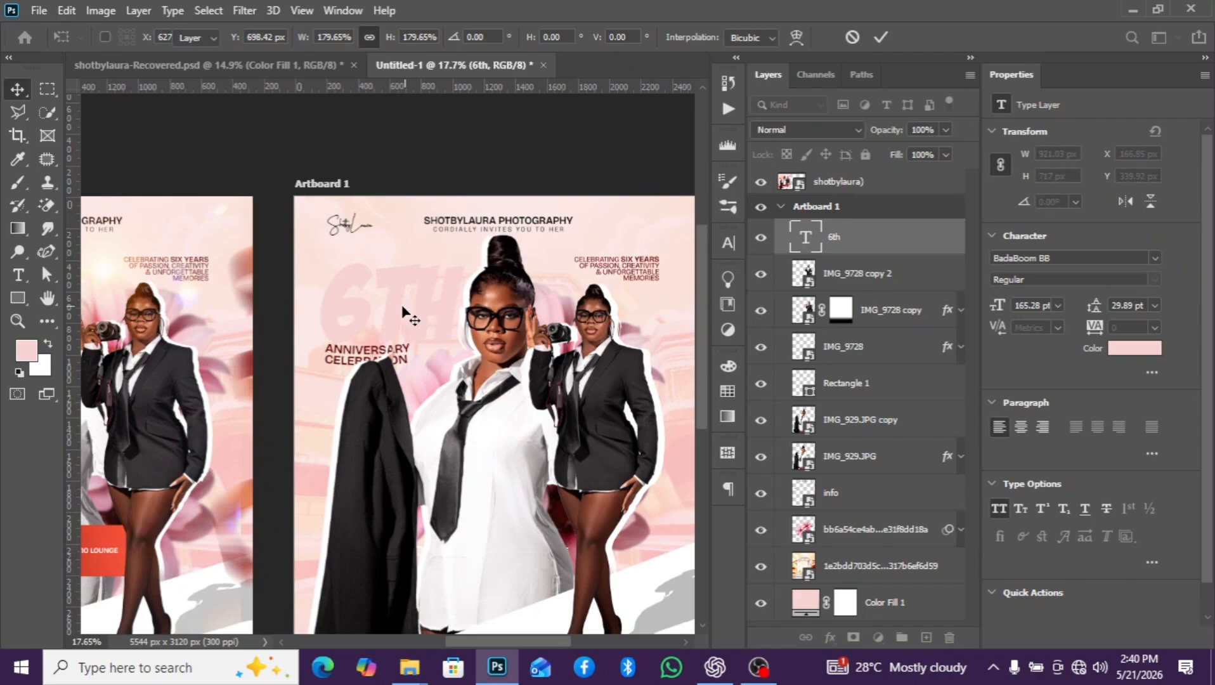
pyautogui.moveTo(400, 306); pyautogui.dragTo(404, 302)
pyautogui.keyDown('alt'); pyautogui.scroll(-2, 439, 320); pyautogui.keyUp('alt')
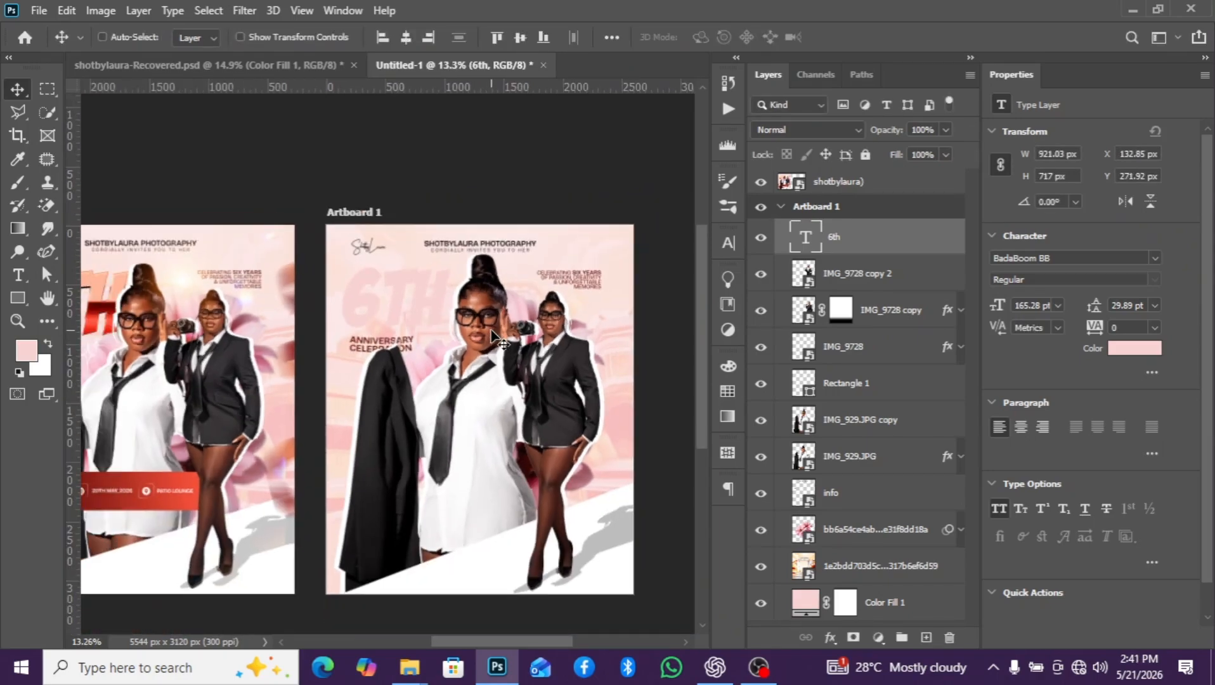
# - Compare the artboard with and without the 6th text against the reference flyer, and check the left margin with a temporary vertical guide
pyautogui.keyDown('alt'); pyautogui.scroll(-1, 495, 338); pyautogui.keyUp('alt')
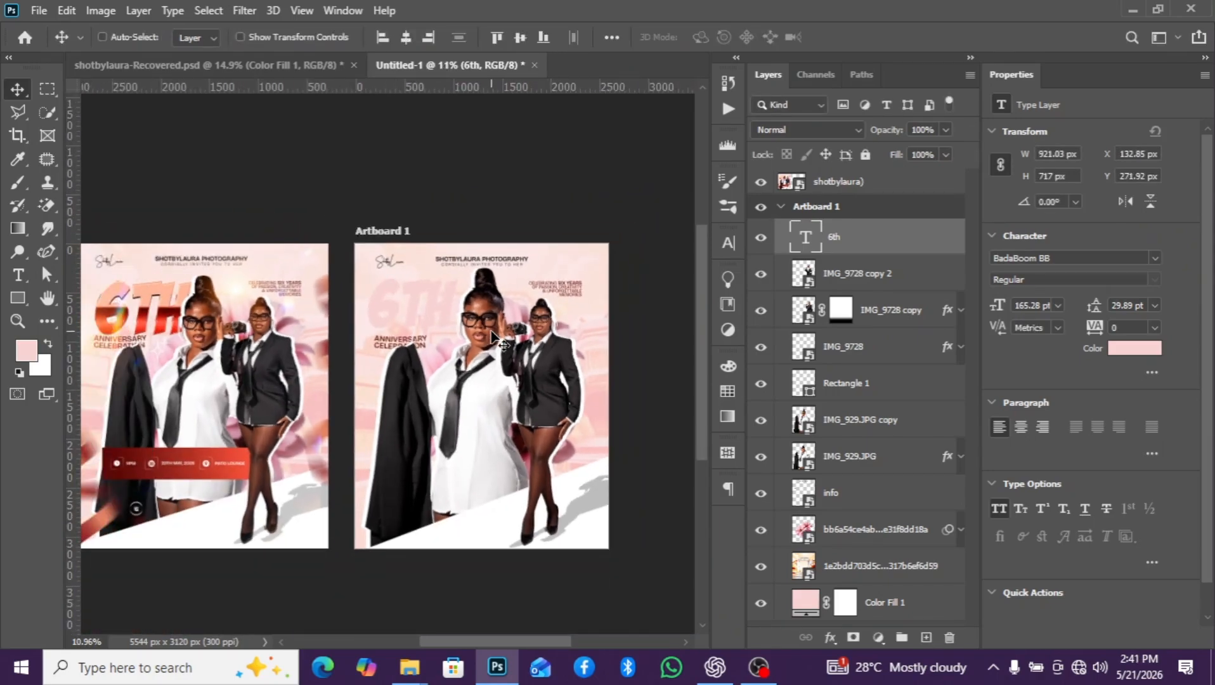
pyautogui.click(761, 241)
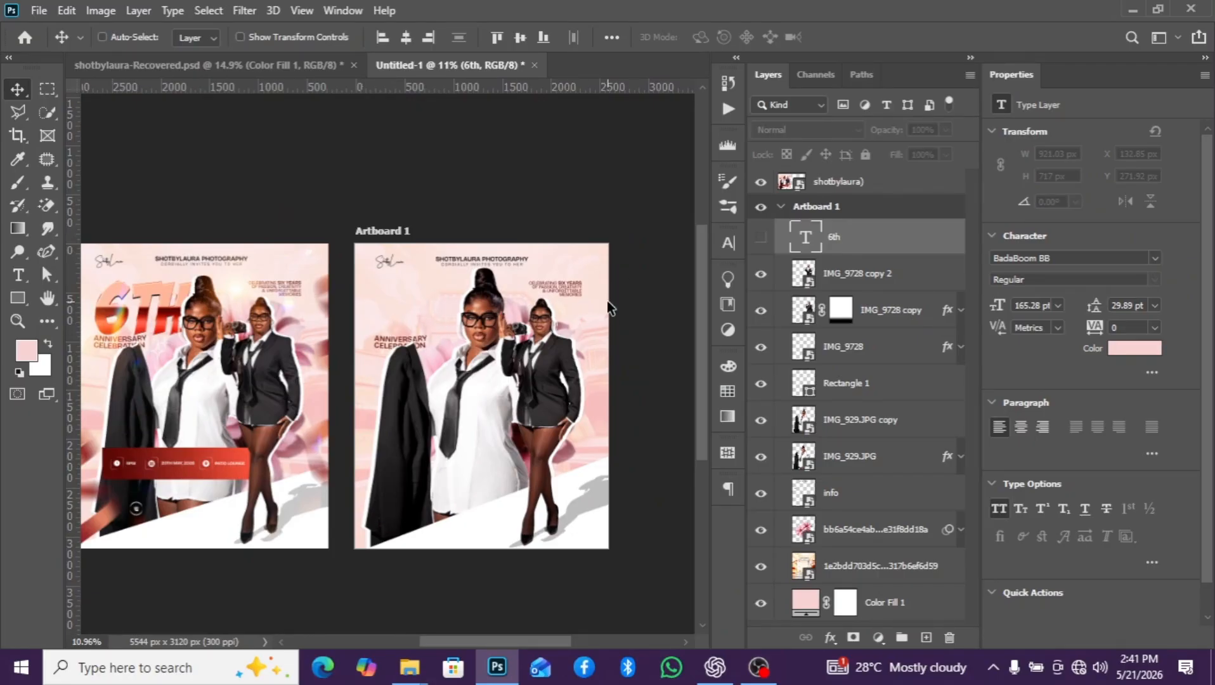
pyautogui.click(761, 240)
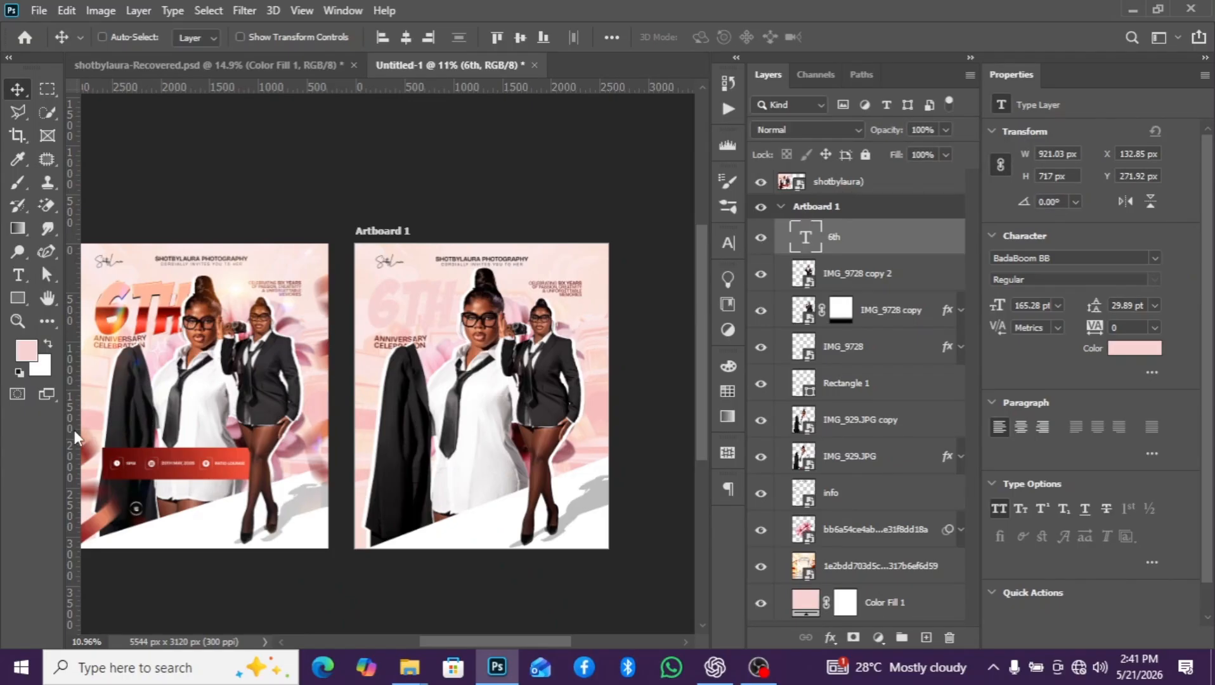
pyautogui.moveTo(76, 436); pyautogui.dragTo(374, 461)
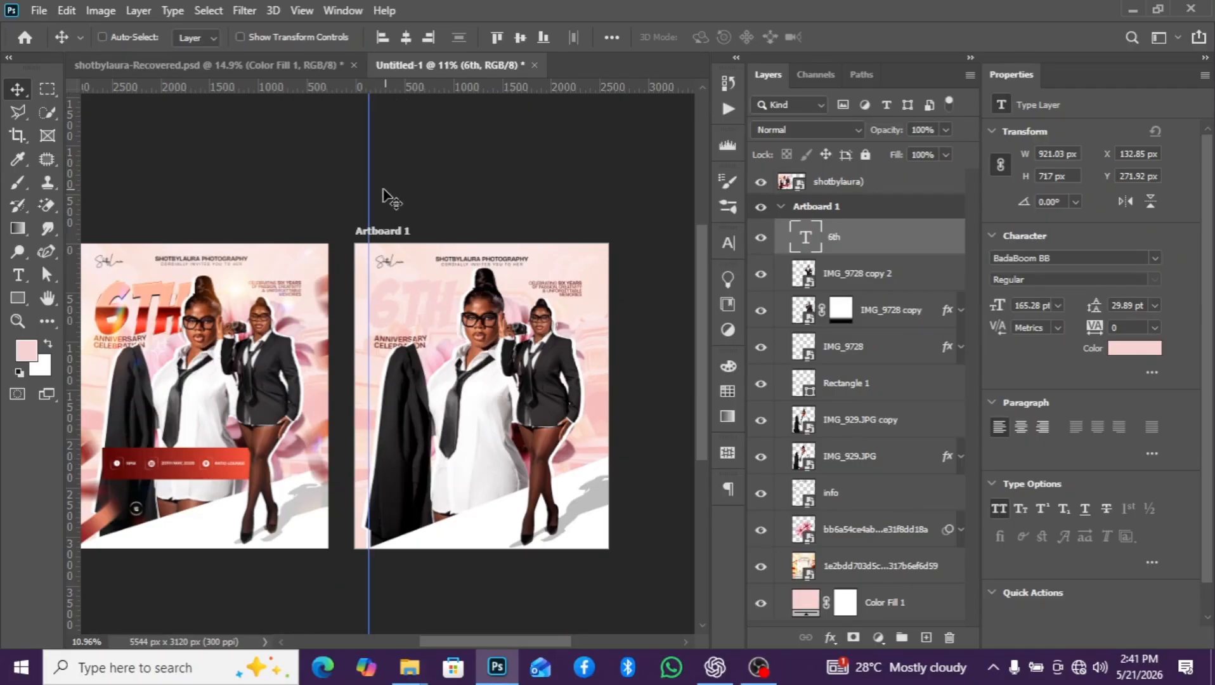
pyautogui.moveTo(369, 197); pyautogui.dragTo(9, 204)
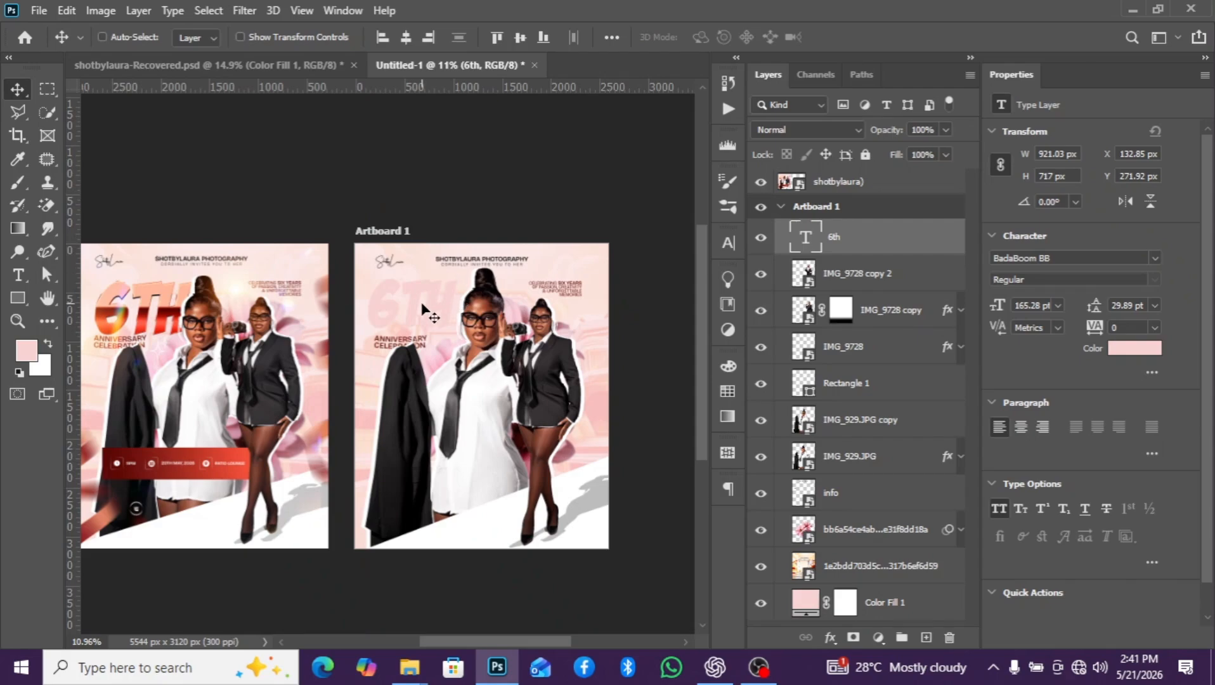
pyautogui.scroll(2, 418, 311)
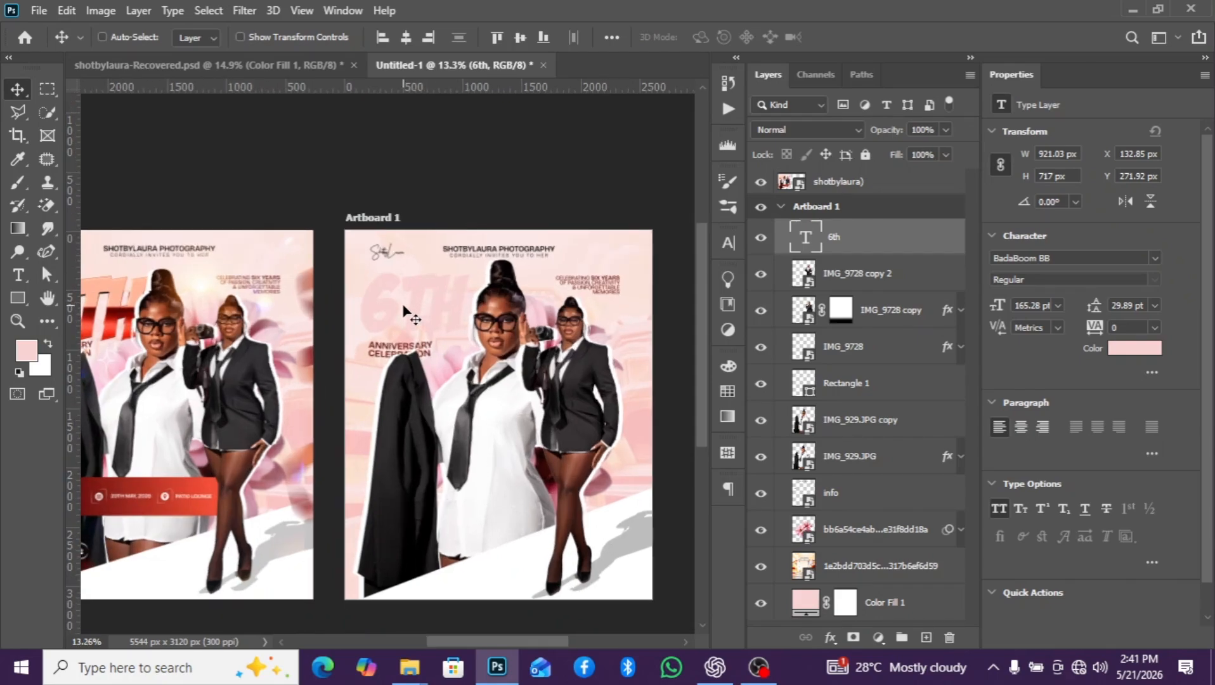
pyautogui.scroll(-2, 406, 312)
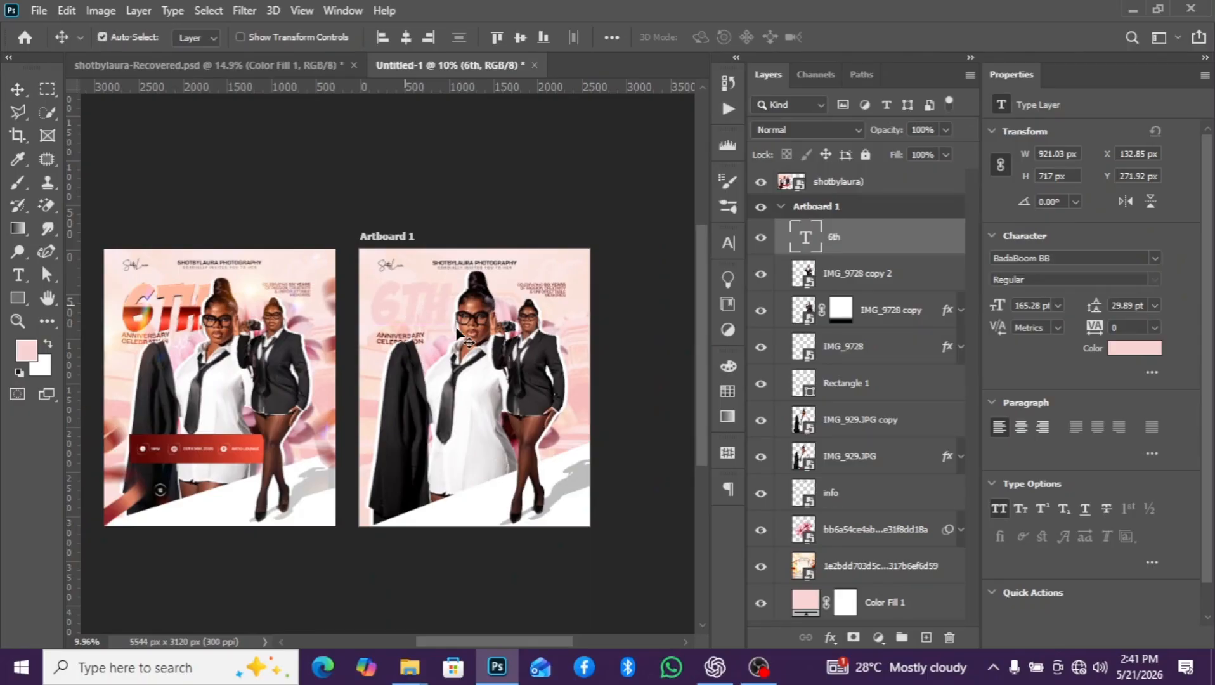
# - Scale the 6th text to 110.62%, about 1019 x 793 px, keeping its upper-left corner in place
pyautogui.hotkey('ctrl', 't')
pyautogui.moveTo(454, 334); pyautogui.dragTo(459, 341)
pyautogui.scroll(1, 477, 330)
pyautogui.scroll(1, 477, 329)
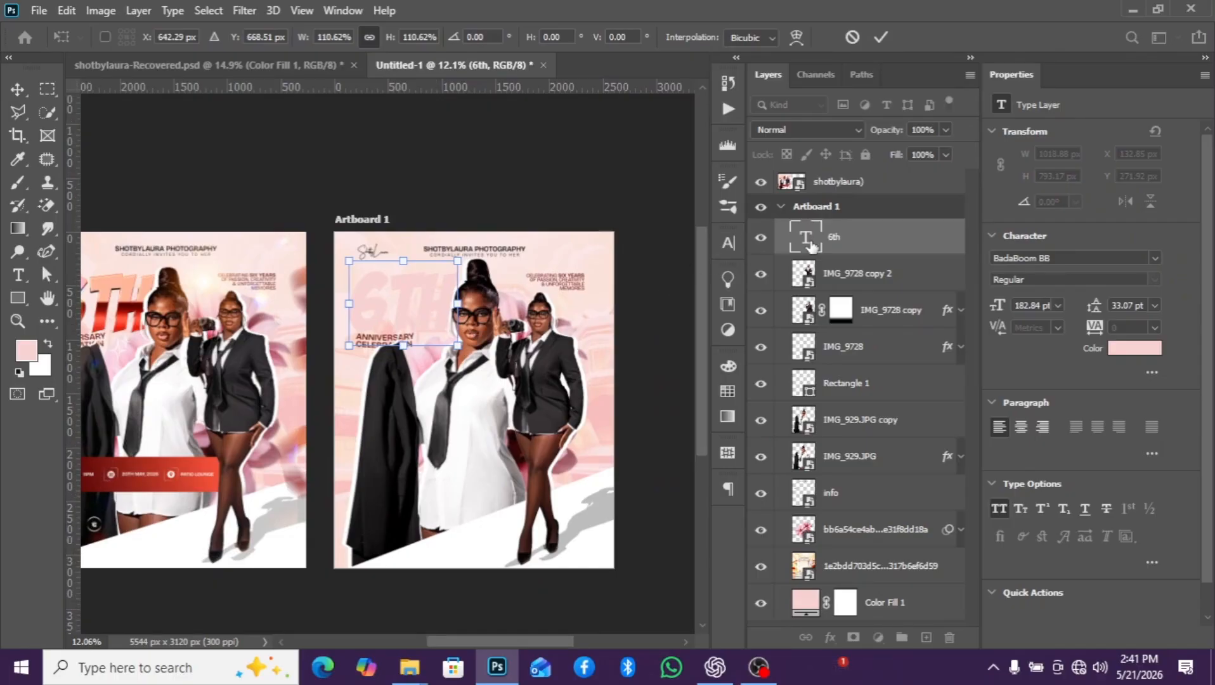
pyautogui.press('Return')
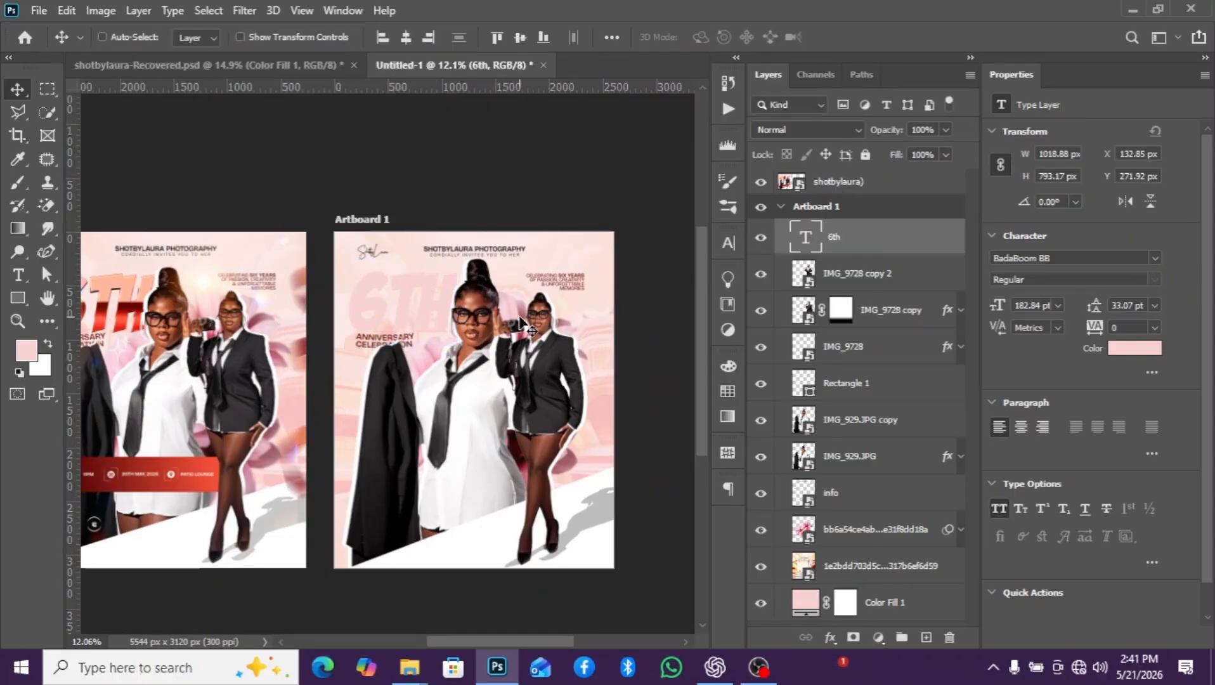
# - Nudge the 6th text up to about Y 203 px, closer to the ShotByLaura signature
pyautogui.scroll(6, 448, 293)
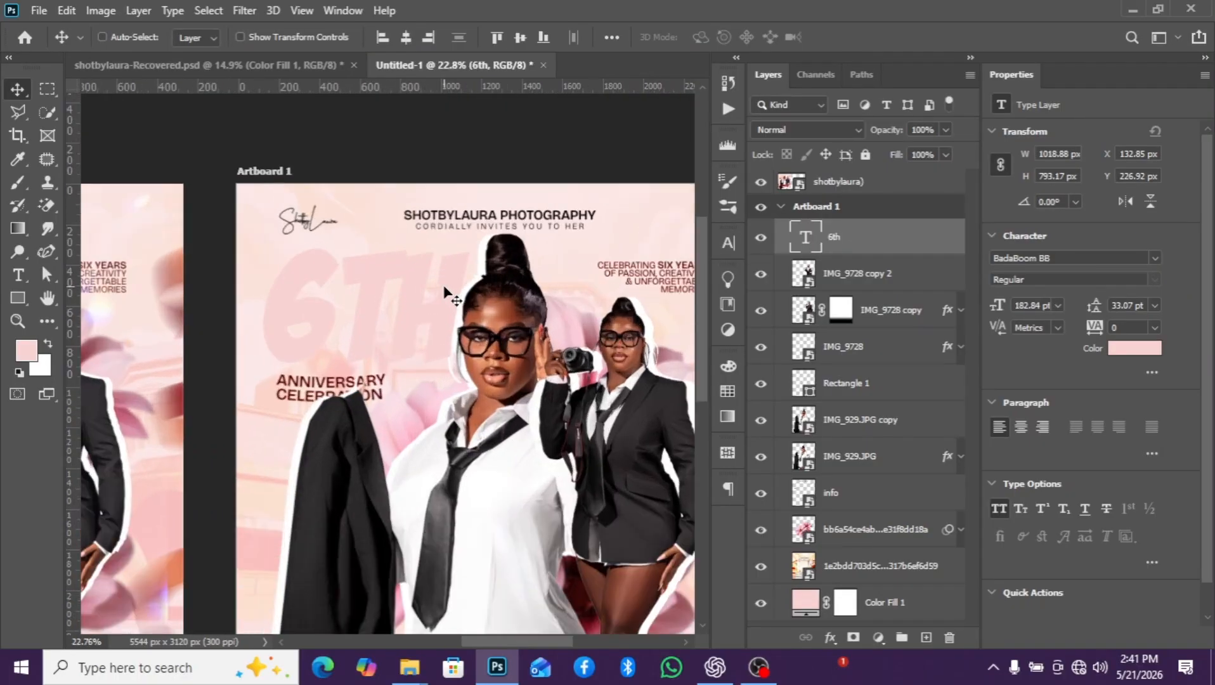
pyautogui.hotkey('shift', 'Up')
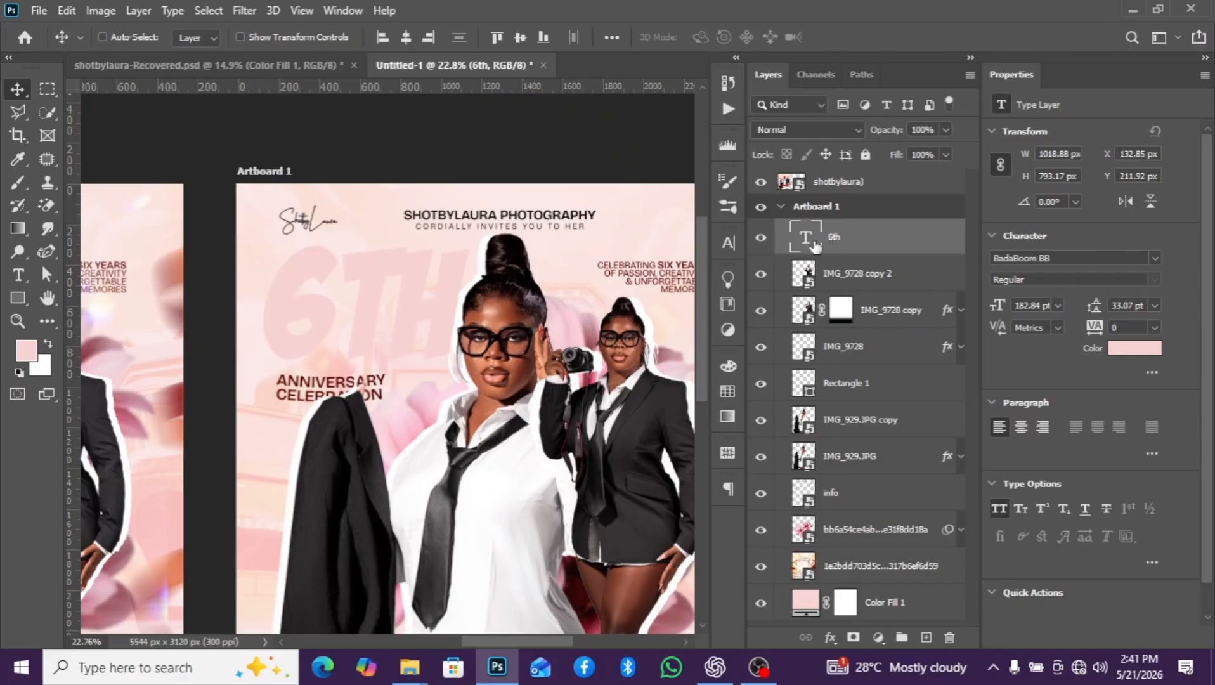
pyautogui.scroll(-2, 446, 343)
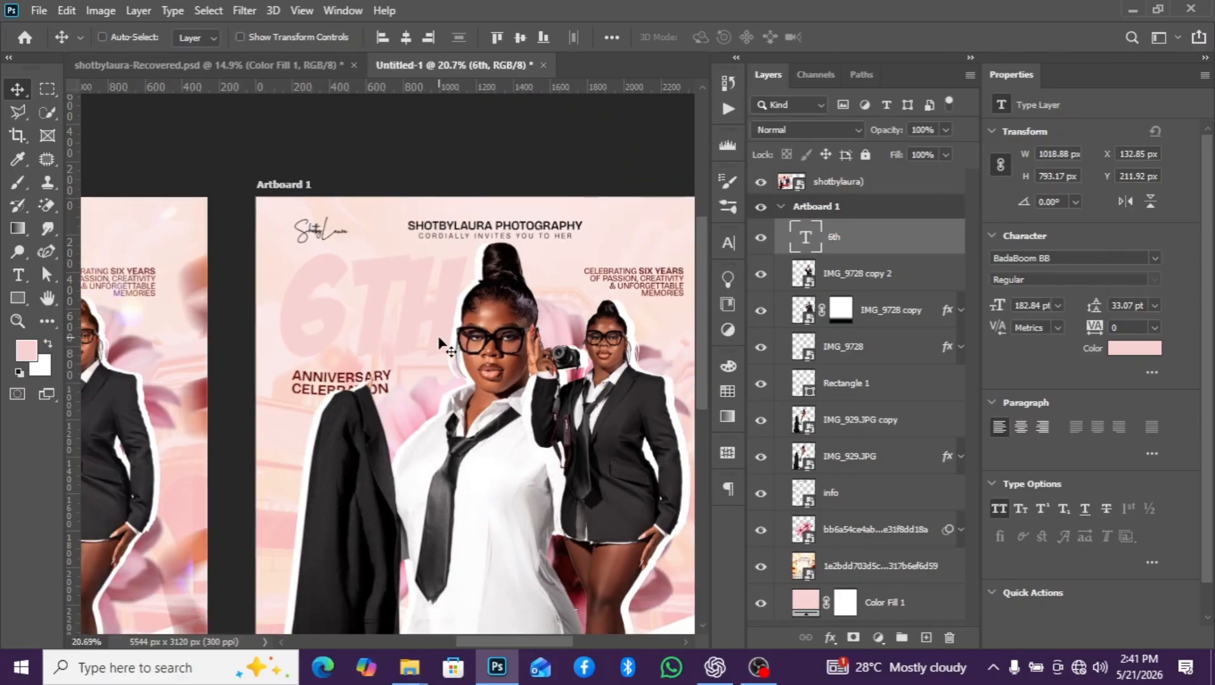
pyautogui.scroll(-1, 442, 343)
pyautogui.press('Up')
pyautogui.press('Up')
pyautogui.press('Up')
pyautogui.press('Up')
pyautogui.press('Up')
pyautogui.press('Up')
pyautogui.press('Up')
pyautogui.press('Up')
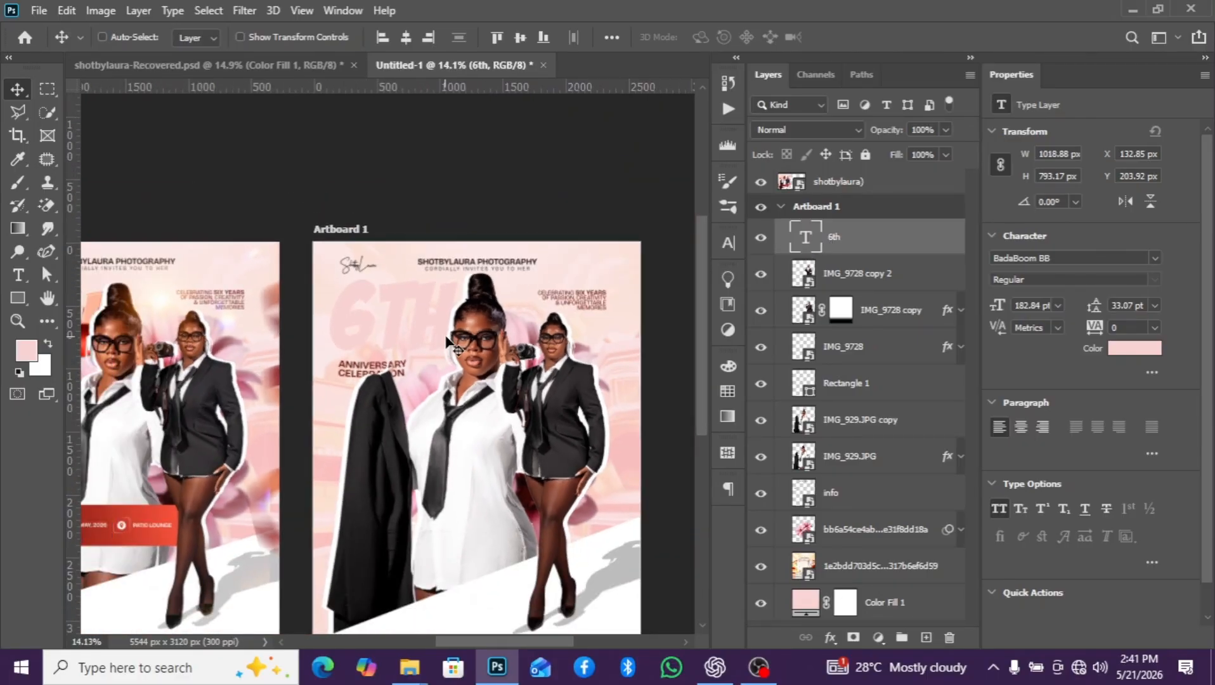
pyautogui.press('Down')
pyautogui.press('Down')
pyautogui.press('Down')
pyautogui.press('Down')
pyautogui.press('Down')
pyautogui.press('Down')
pyautogui.press('Down')
pyautogui.scroll(-2, 452, 333)
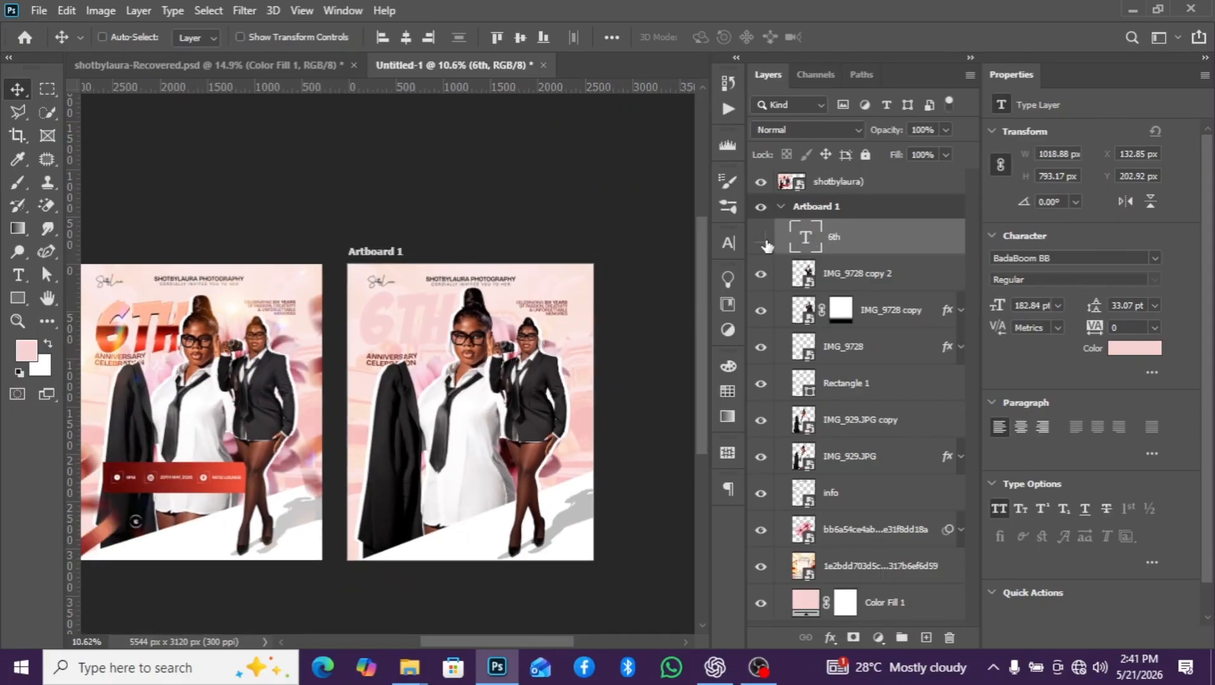
# - Compare the artboard with and without the 6th text against the reference flyer
pyautogui.click(761, 238)
pyautogui.scroll(-1, 504, 354)
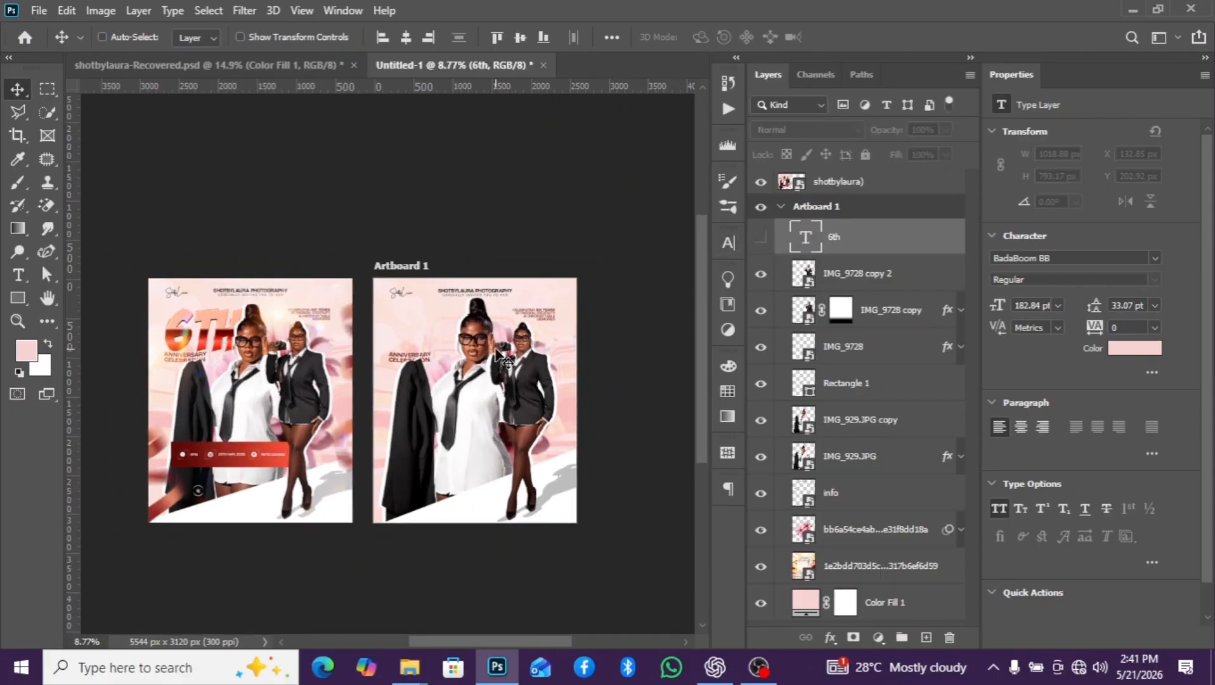
pyautogui.click(761, 238)
pyautogui.scroll(2, 413, 345)
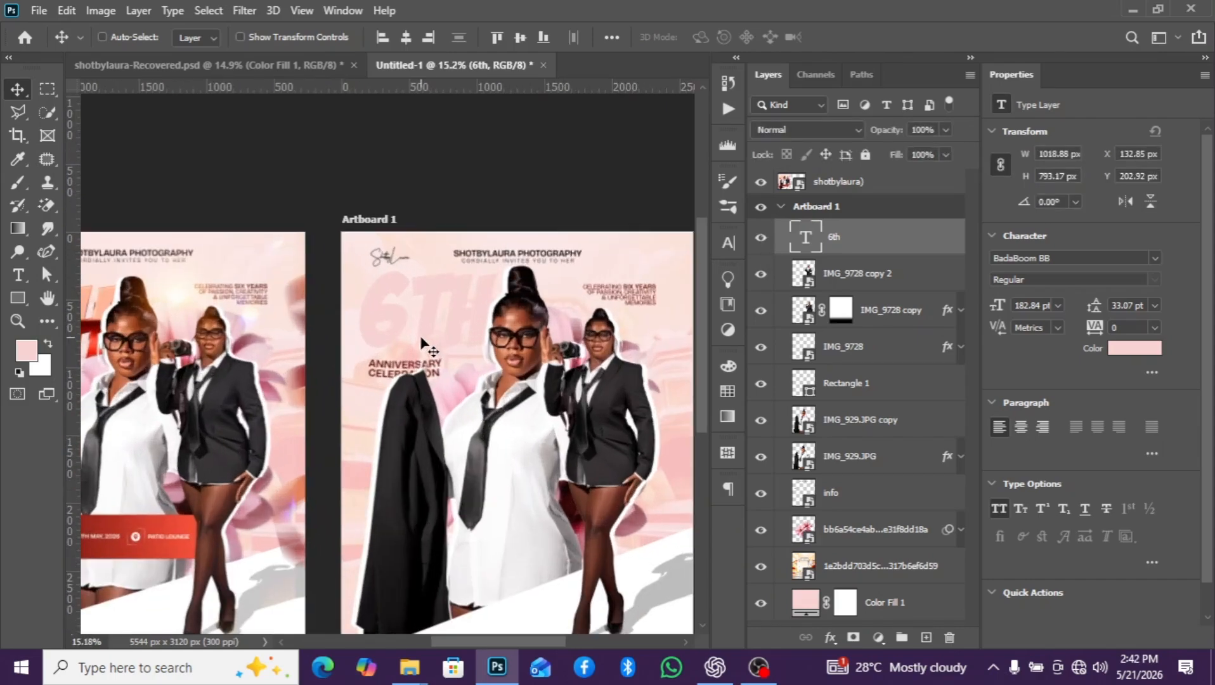
pyautogui.scroll(-1, 413, 345)
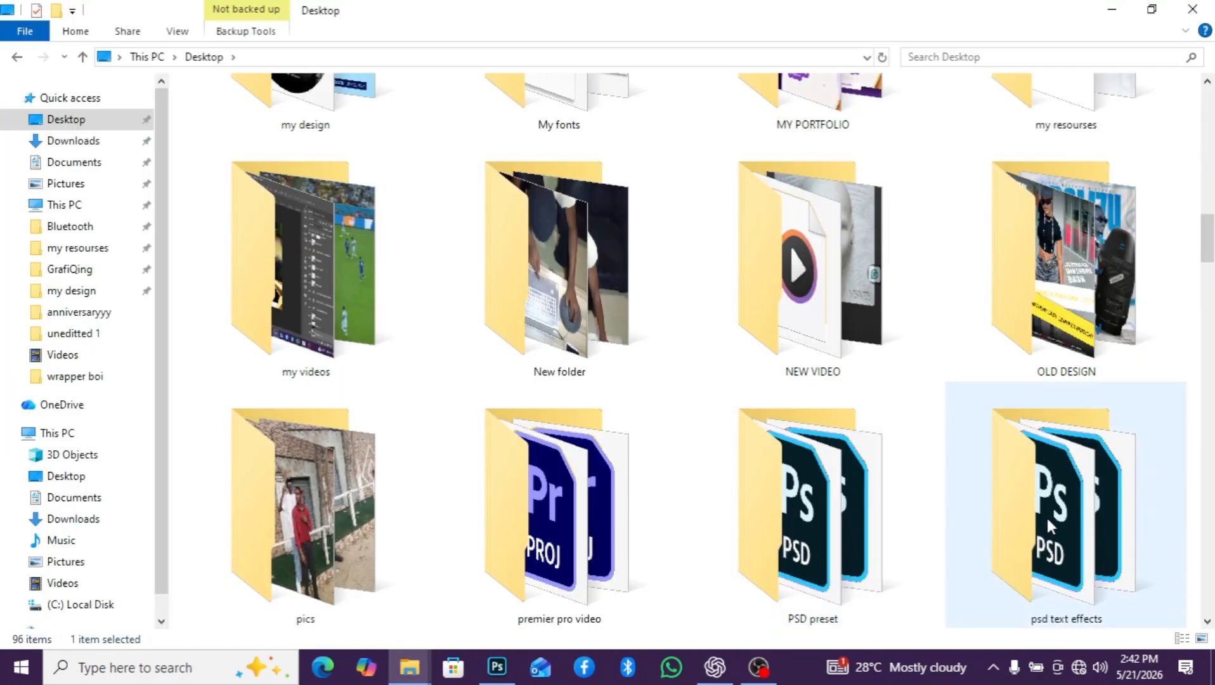
# - In File Explorer, open the Text_Effect_001 PSD from the golden-3d-text-style-effect folder inside psd text effects, keeping its layers editable
pyautogui.doubleClick(1047, 516)
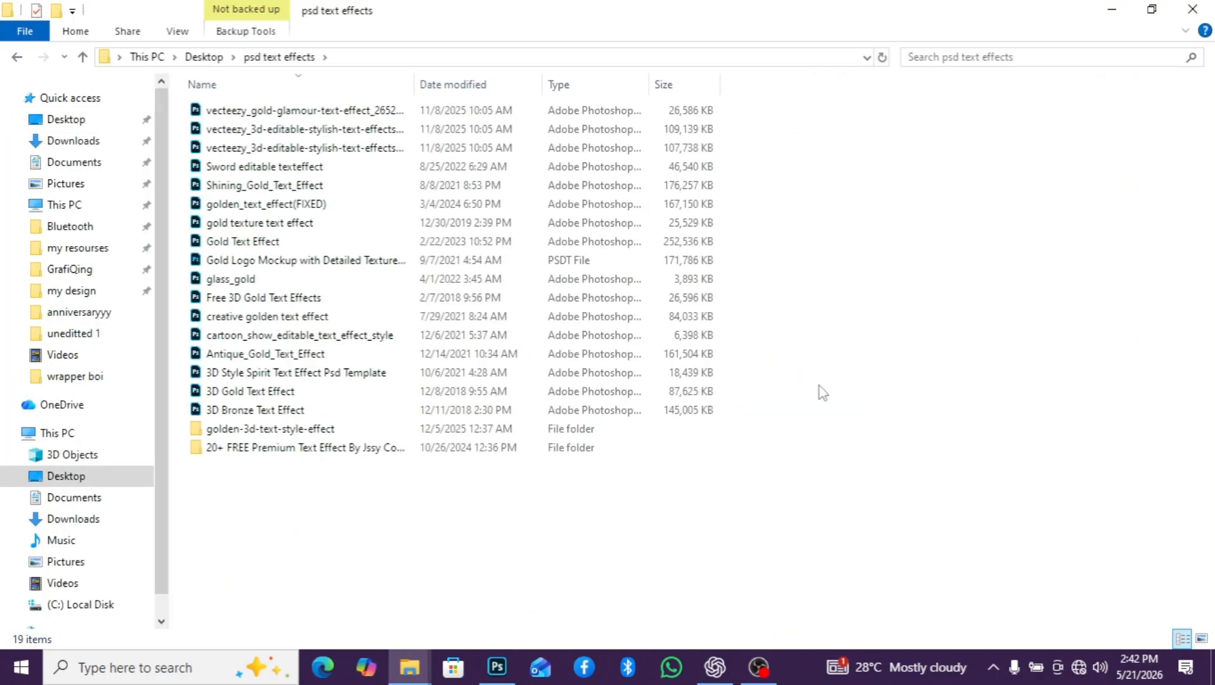
pyautogui.doubleClick(311, 430)
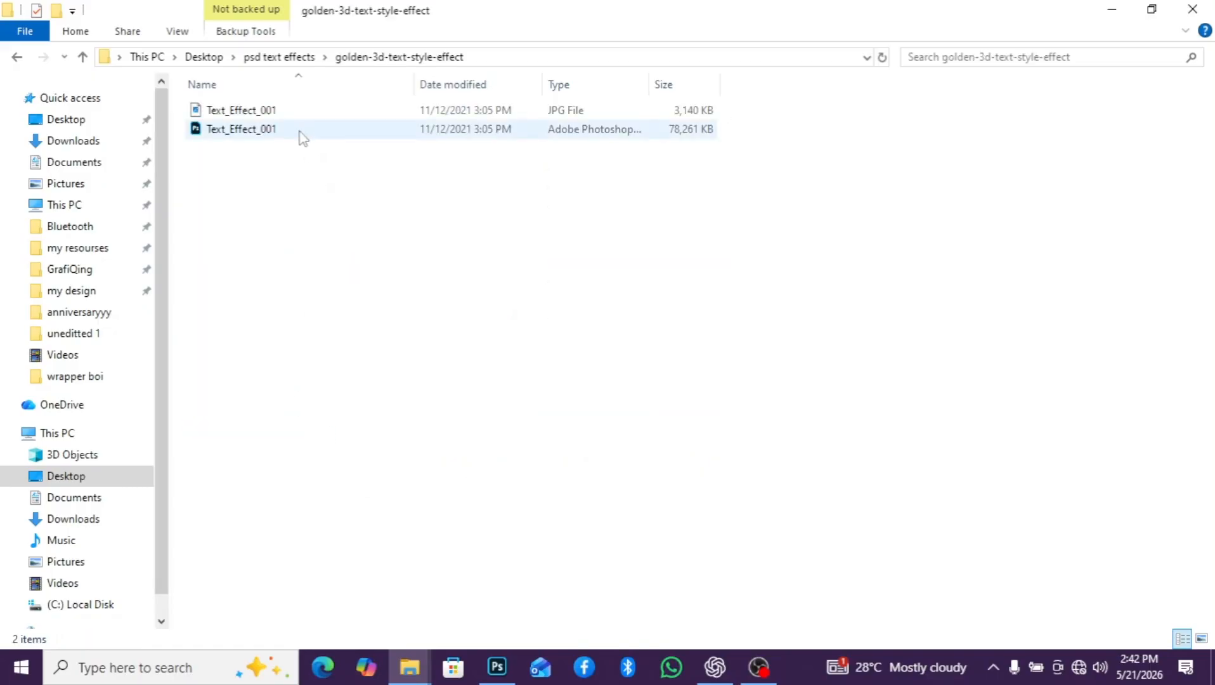
pyautogui.doubleClick(300, 130)
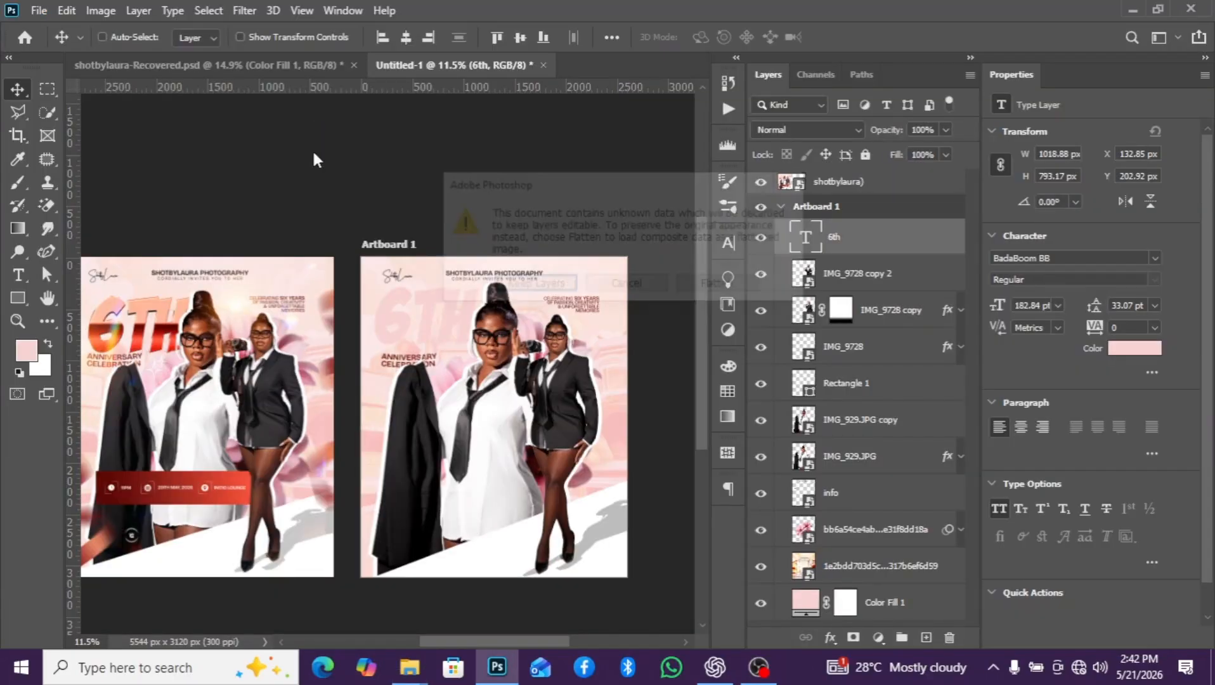
pyautogui.click(541, 283)
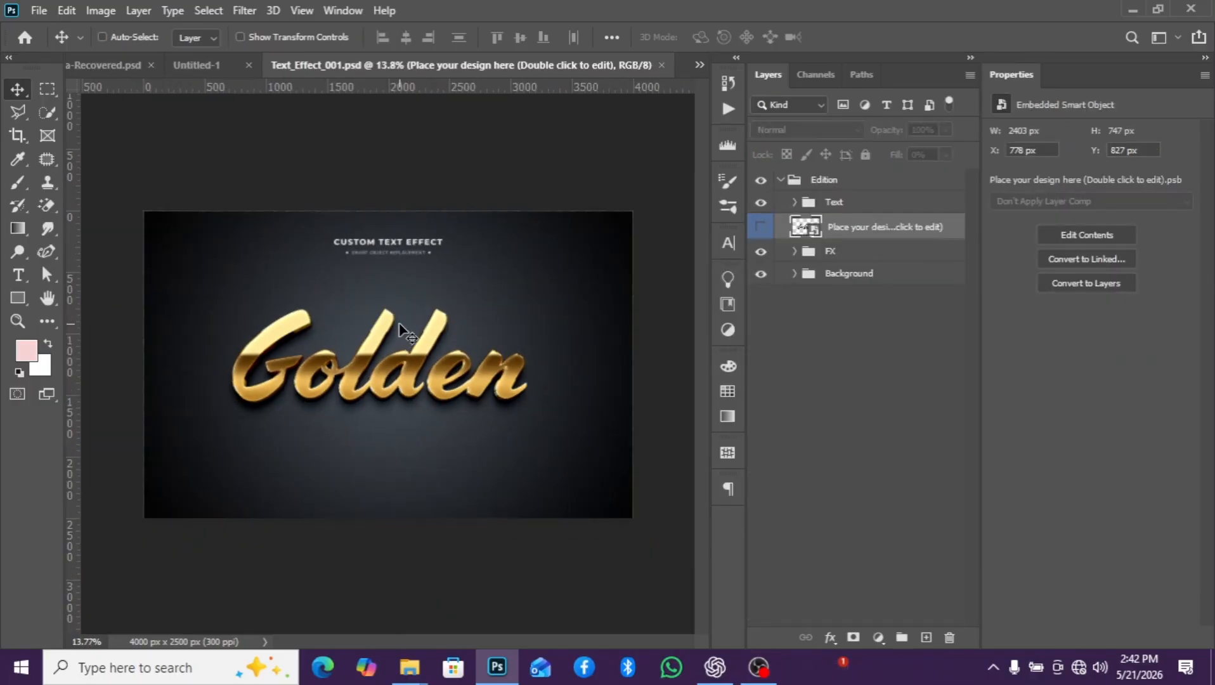
# - Hide the Background and Text groups, open the design smart object's contents, and hide its Place your text here layer
pyautogui.click(759, 274)
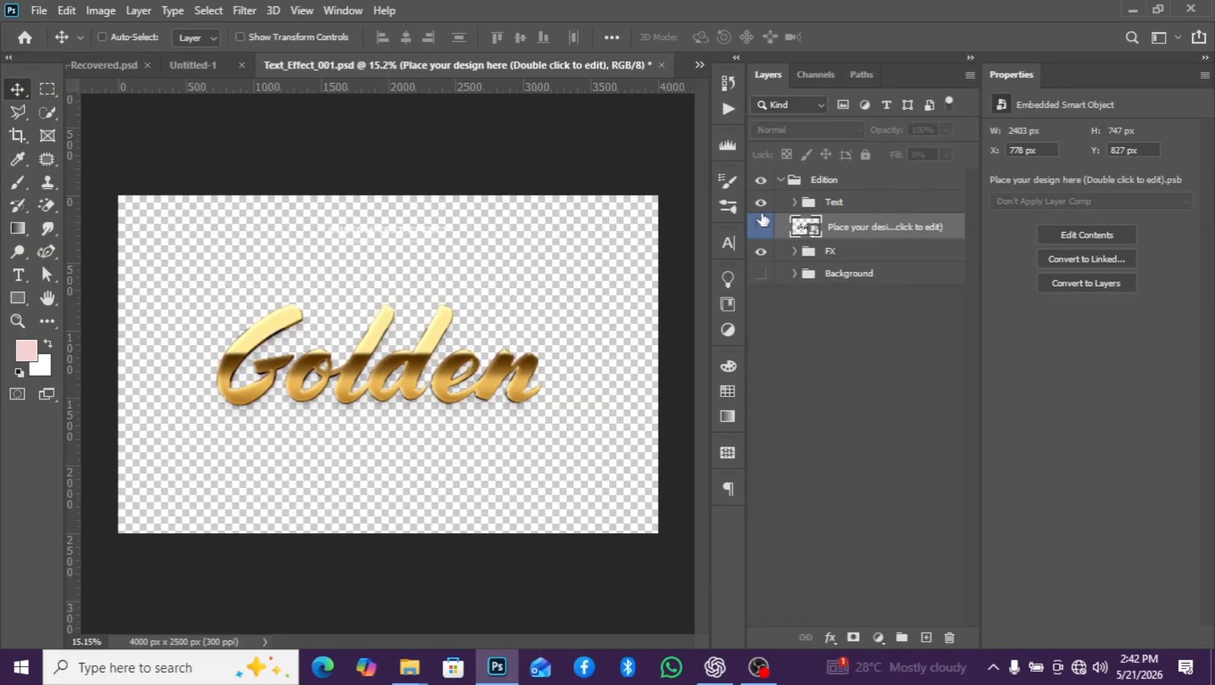
pyautogui.doubleClick(802, 226)
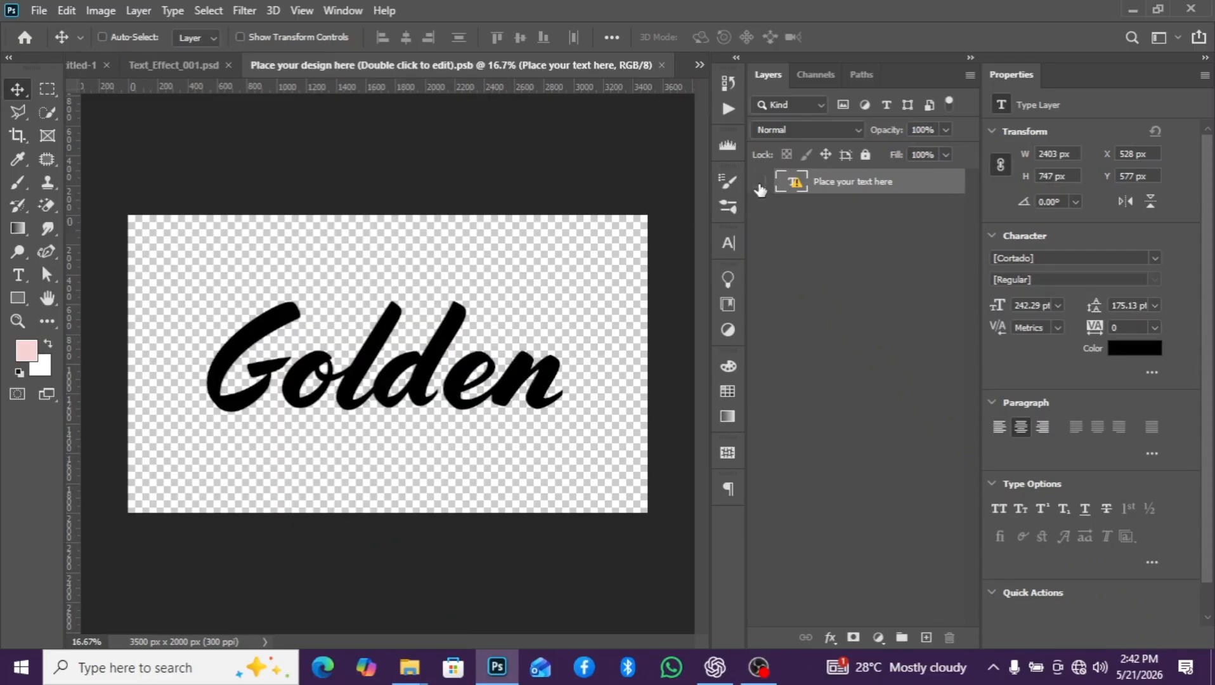
pyautogui.click(760, 183)
# - Copy the 6th text layer from the Untitled-1 flyer into the text effect's smart object document
pyautogui.click(68, 66)
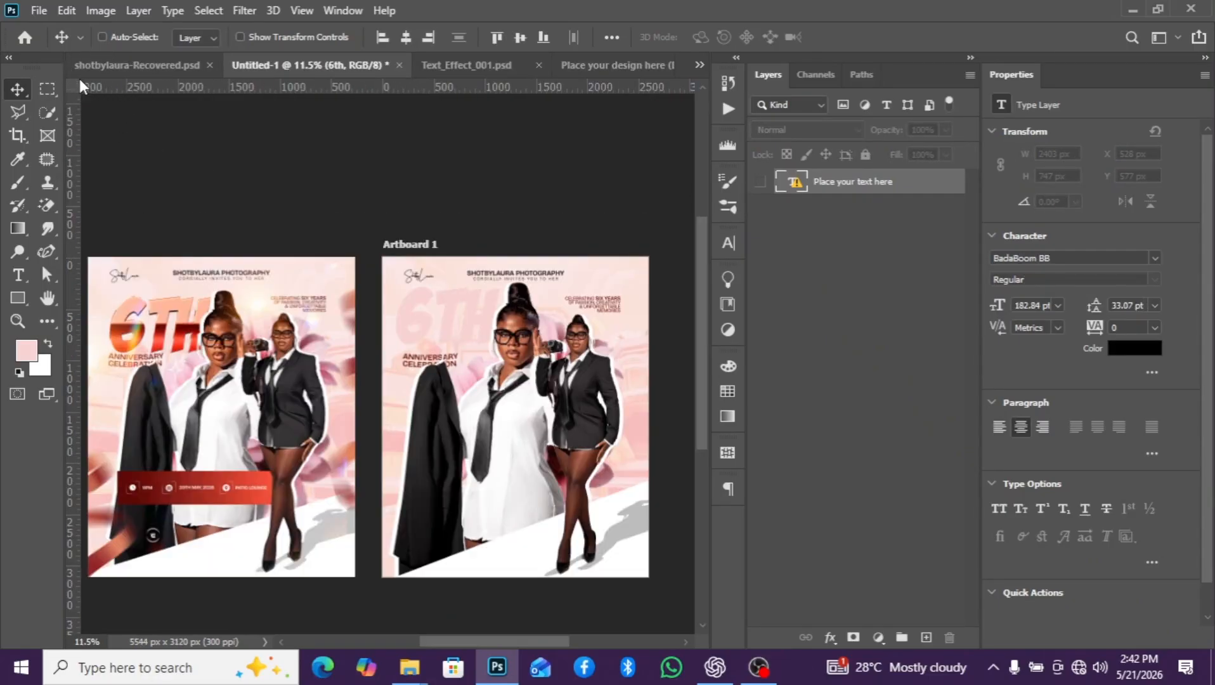
pyautogui.scroll(2, 454, 381)
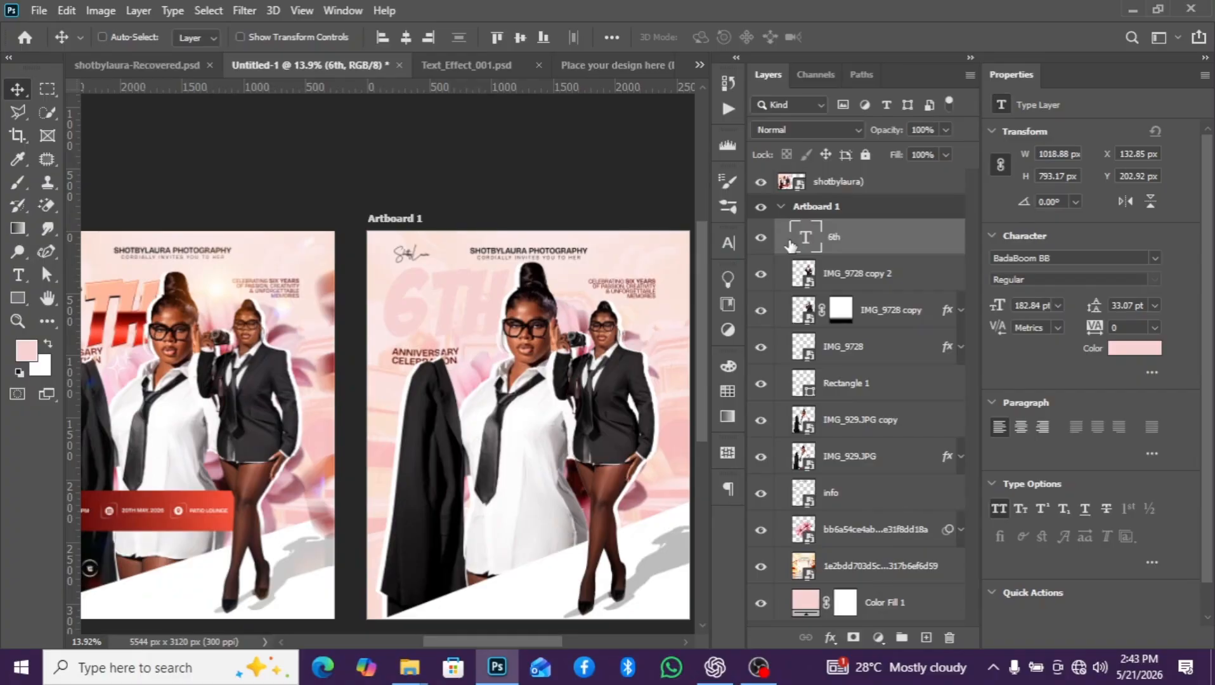
pyautogui.moveTo(793, 246); pyautogui.dragTo(371, 344)
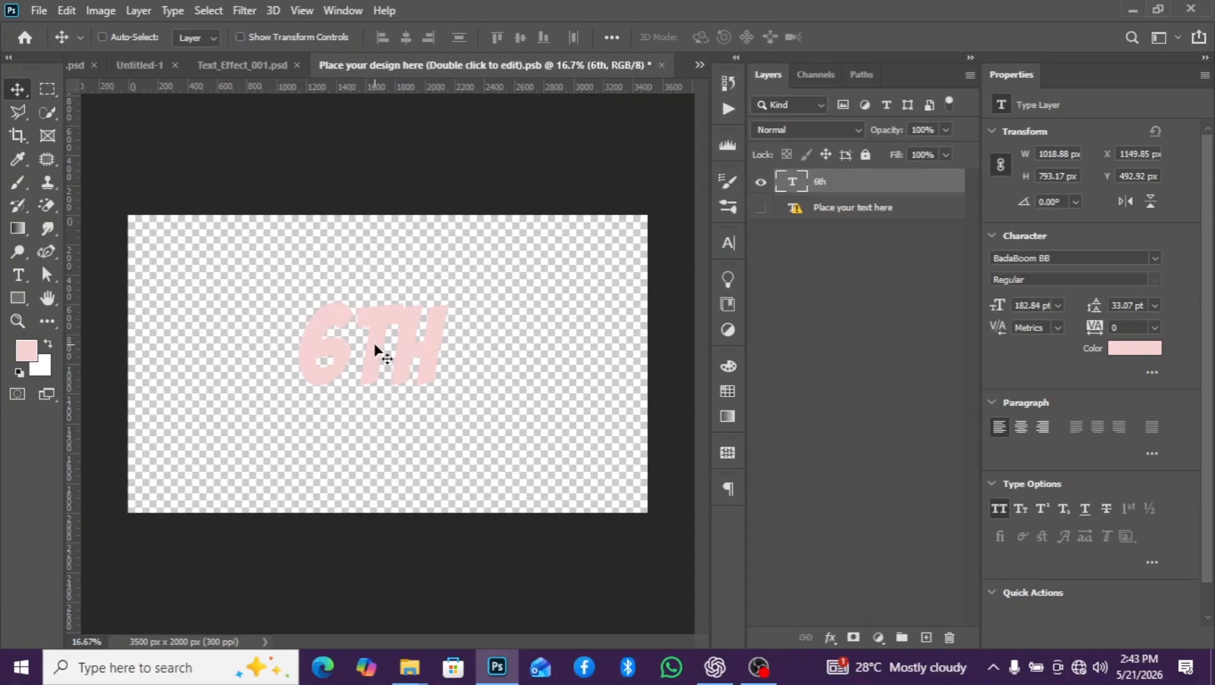
# - Scale the copied 6th text to 140.59%, center it on the canvas at X 1750, Y 1000 px, and save the smart object
pyautogui.scroll(2, 391, 364)
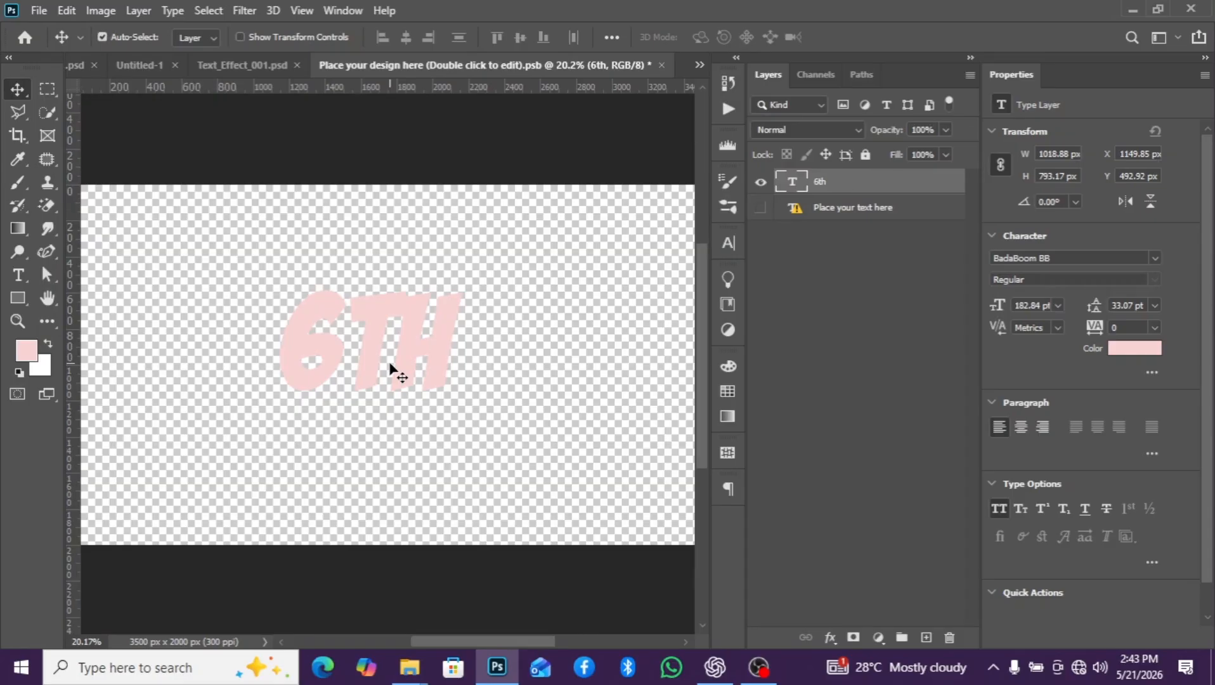
pyautogui.hotkey('ctrl', 't')
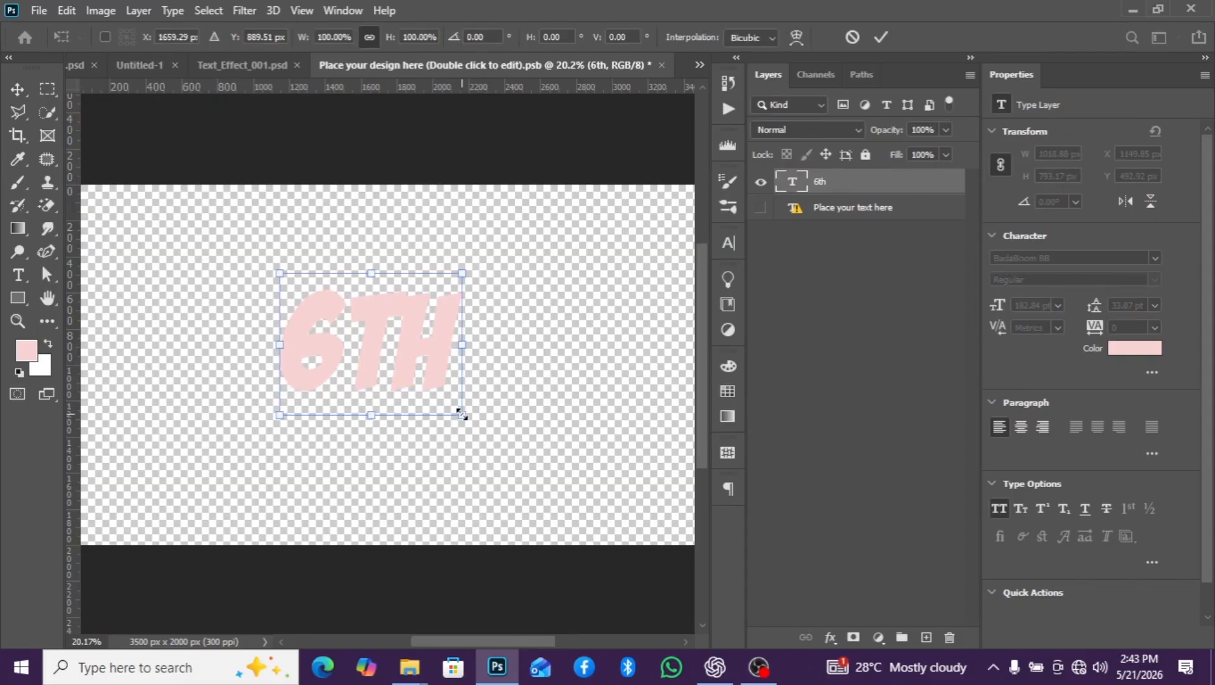
pyautogui.moveTo(461, 413); pyautogui.dragTo(532, 472)
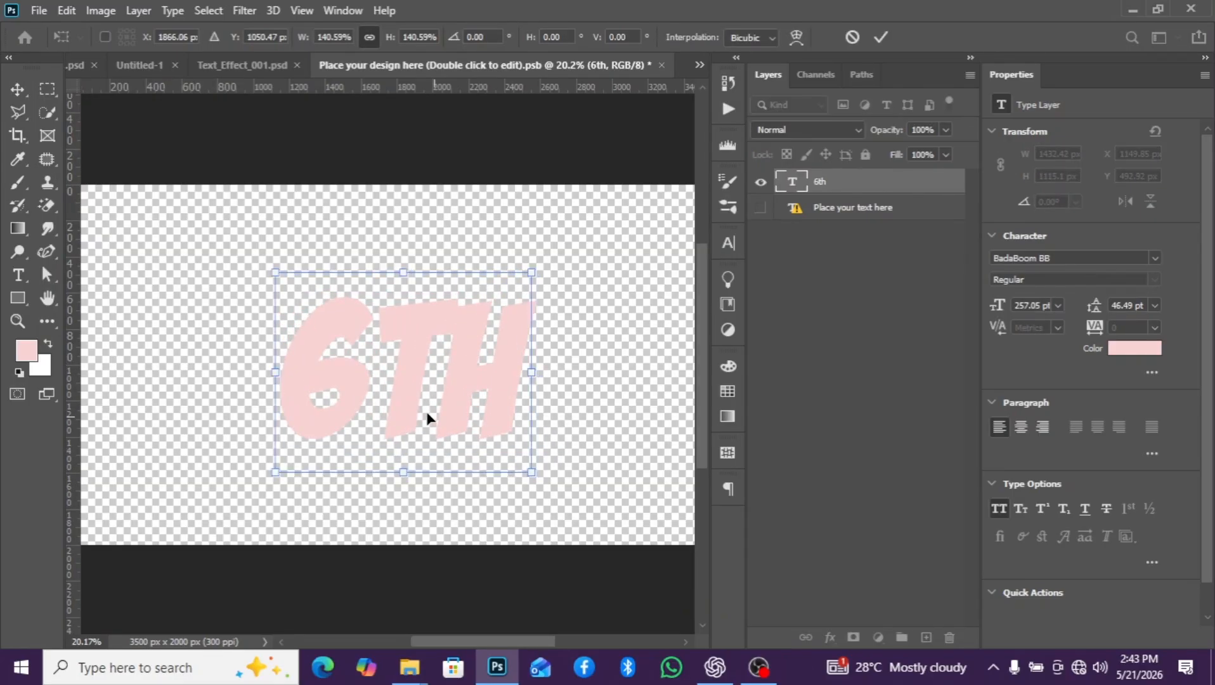
pyautogui.moveTo(427, 414); pyautogui.dragTo(435, 447)
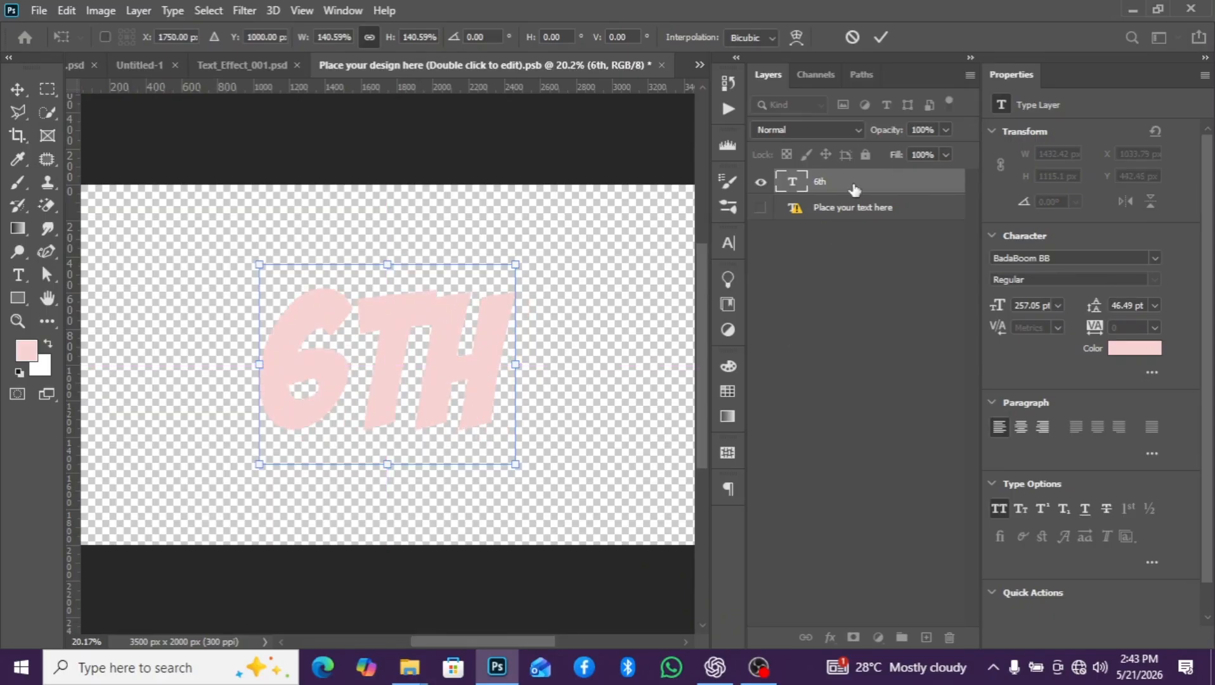
pyautogui.press('Return')
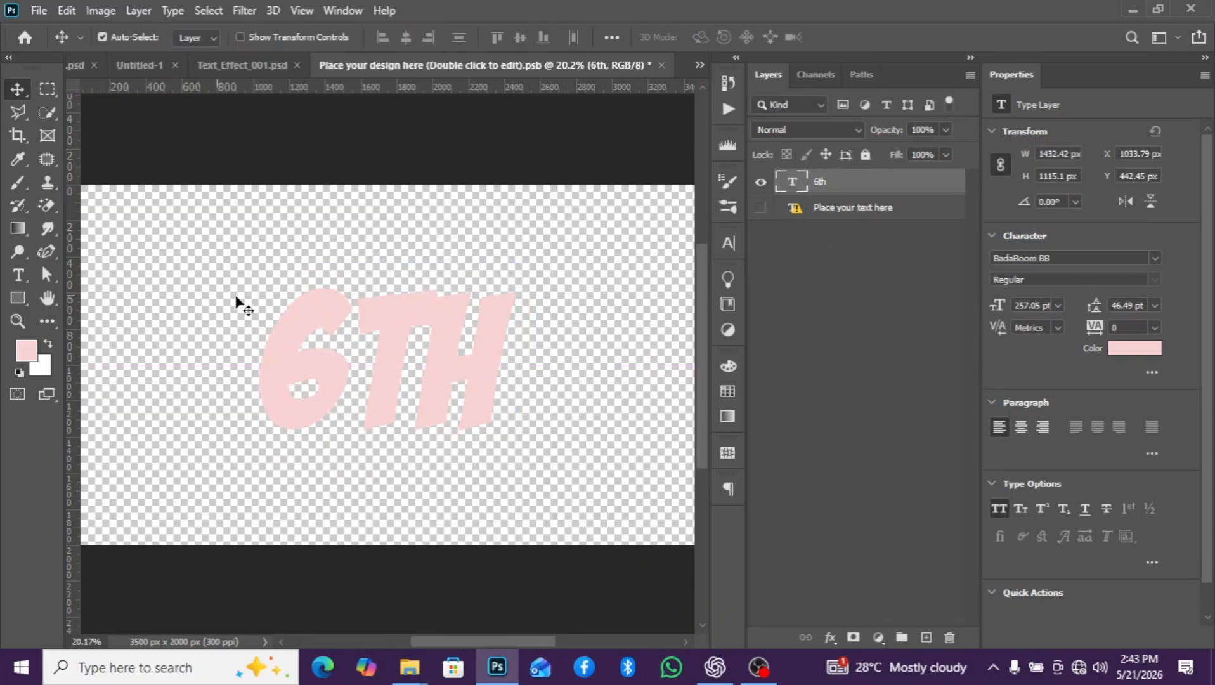
pyautogui.hotkey('ctrl', 's')
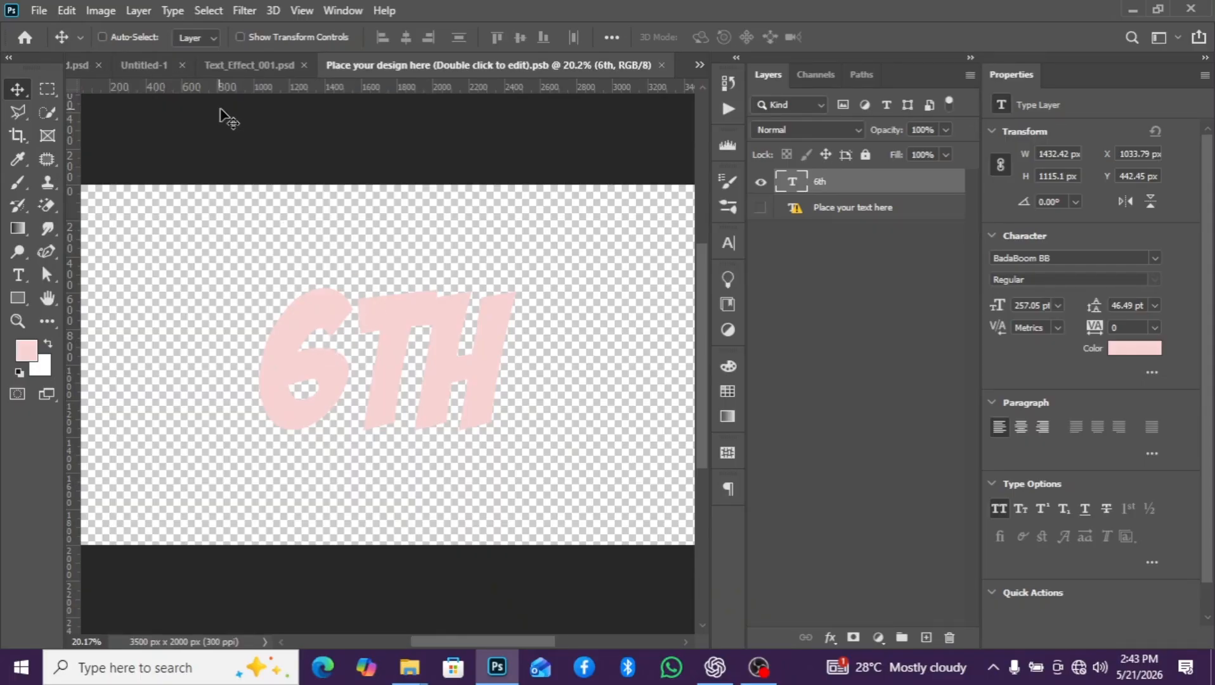
# - Return to Text_Effect_001, check the groups inside FX, and collapse the Edition group
pyautogui.click(251, 63)
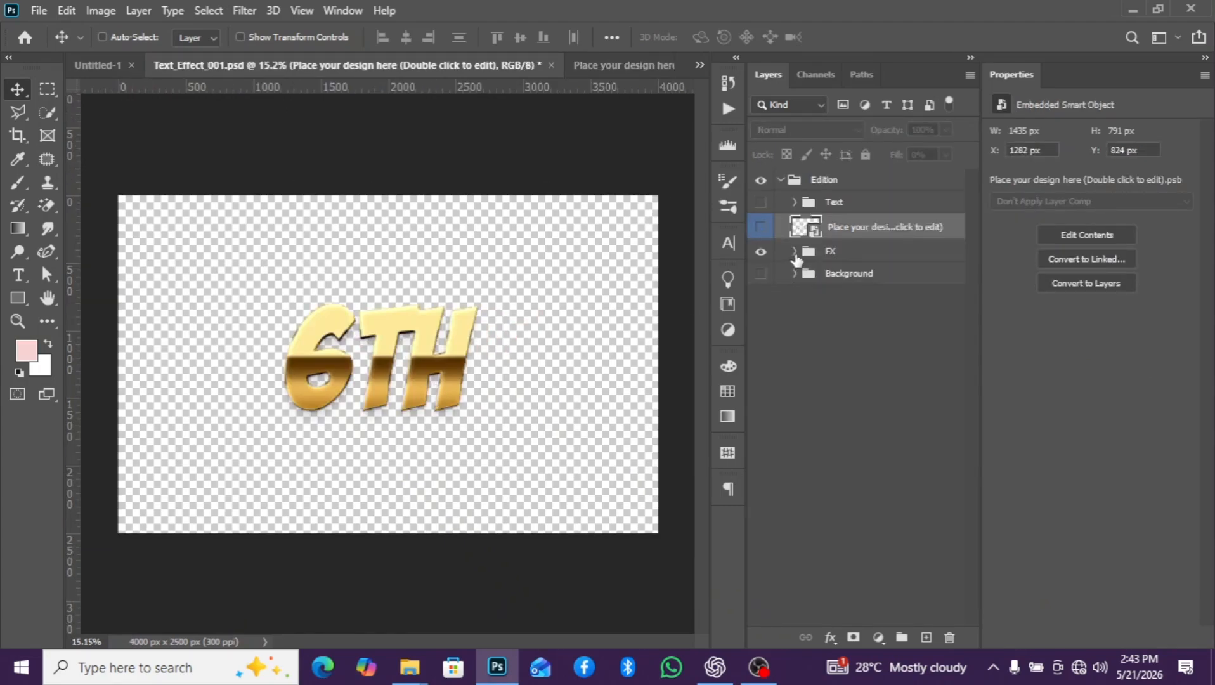
pyautogui.click(795, 253)
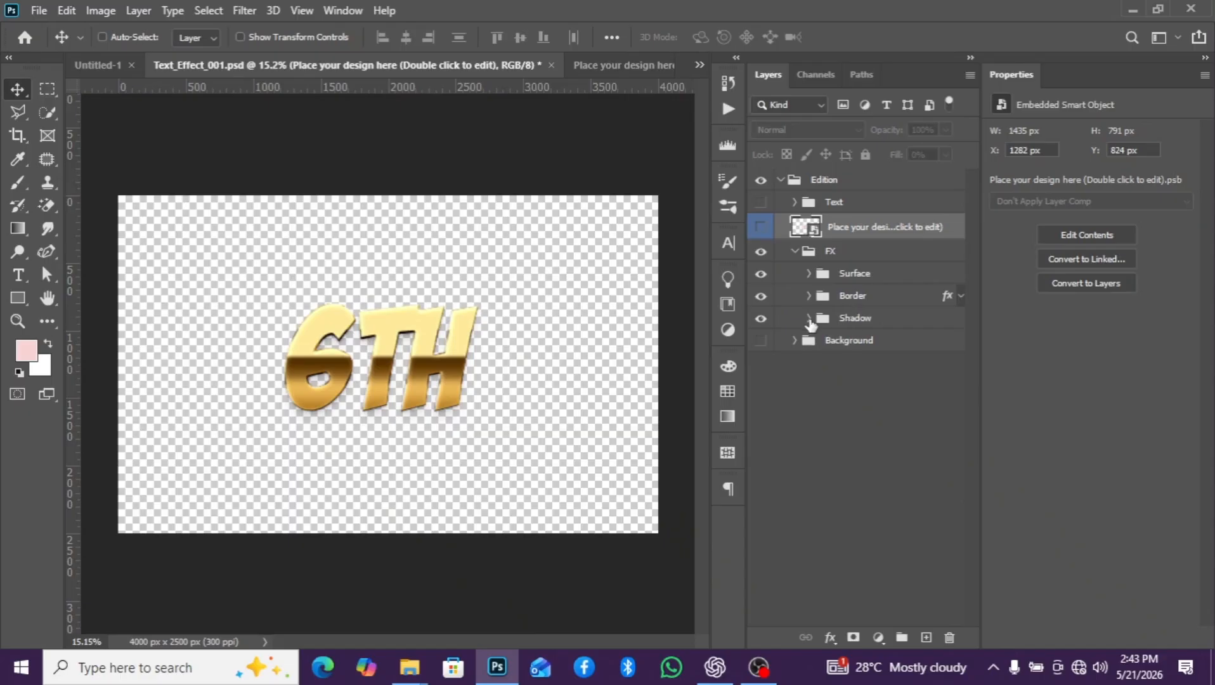
pyautogui.click(795, 253)
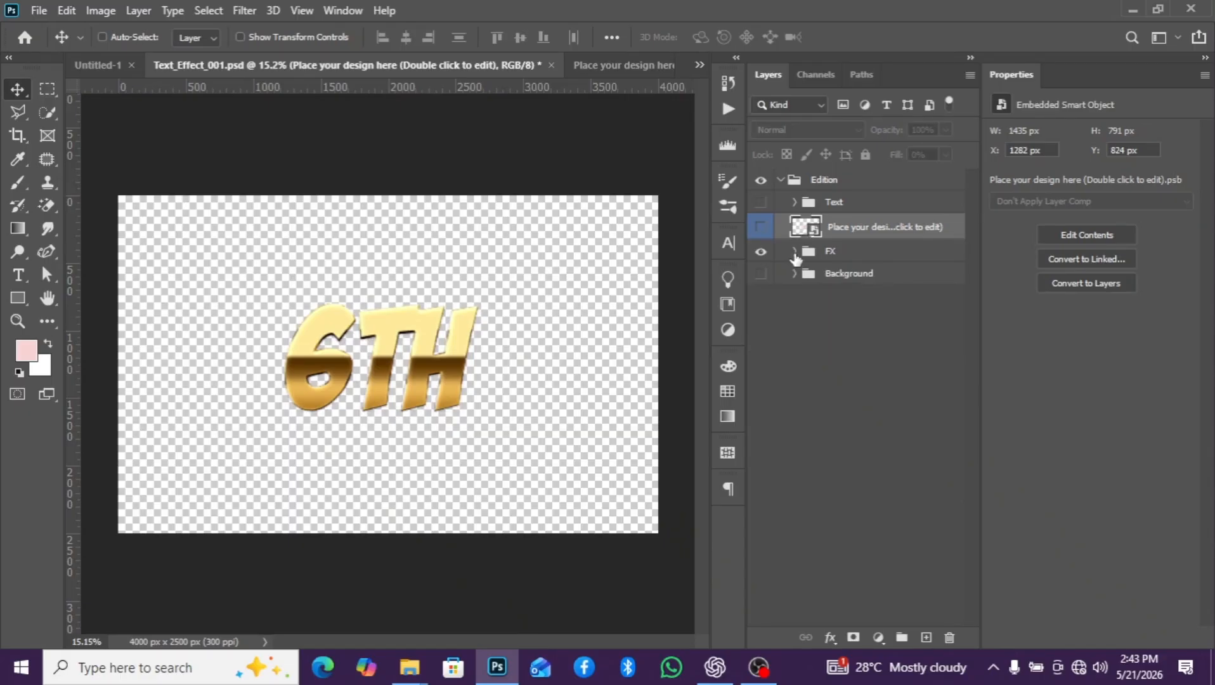
pyautogui.click(780, 180)
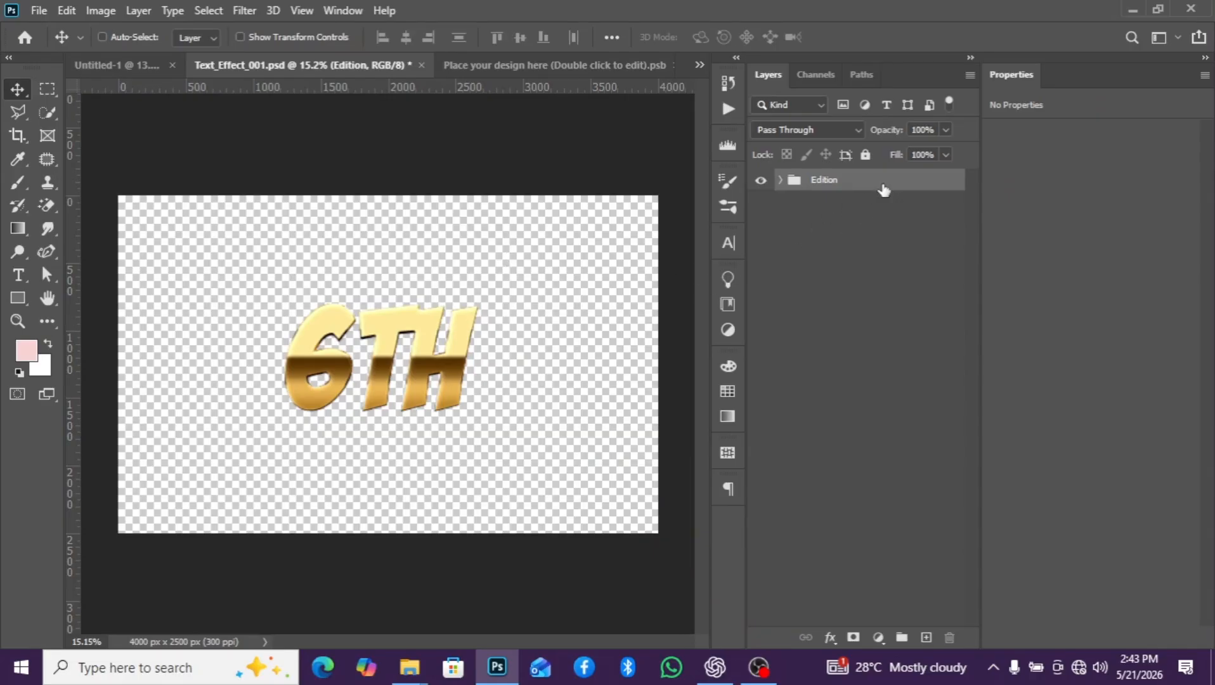
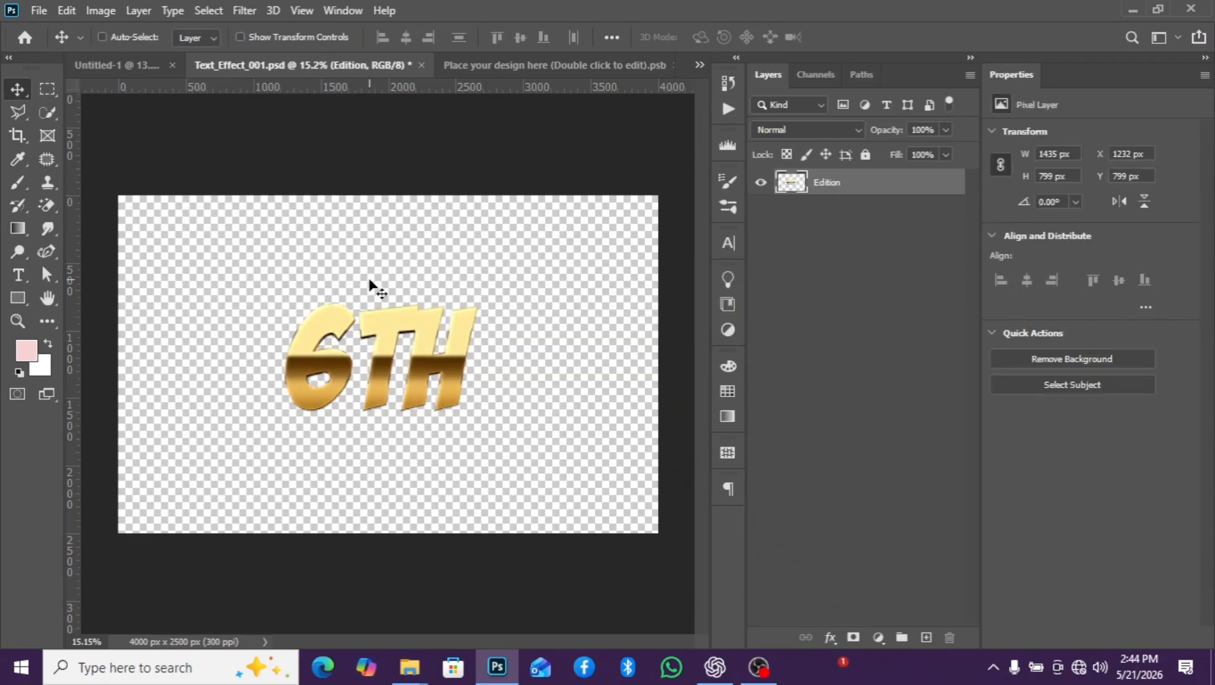
# - Copy the golden Edition layer into the Untitled-1 flyer, scale it to 71.05%, and align it beneath the 6th text layer
pyautogui.moveTo(800, 190); pyautogui.dragTo(512, 326)
pyautogui.hotkey('ctrl', 't')
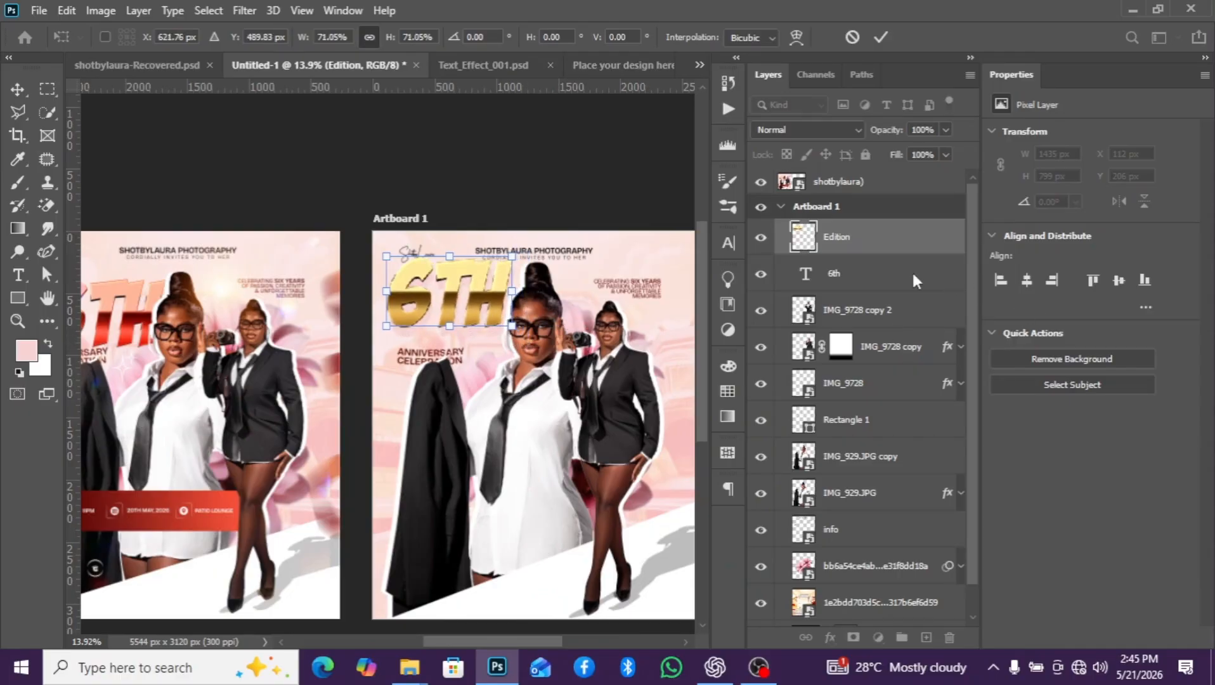
pyautogui.moveTo(860, 256); pyautogui.dragTo(857, 285)
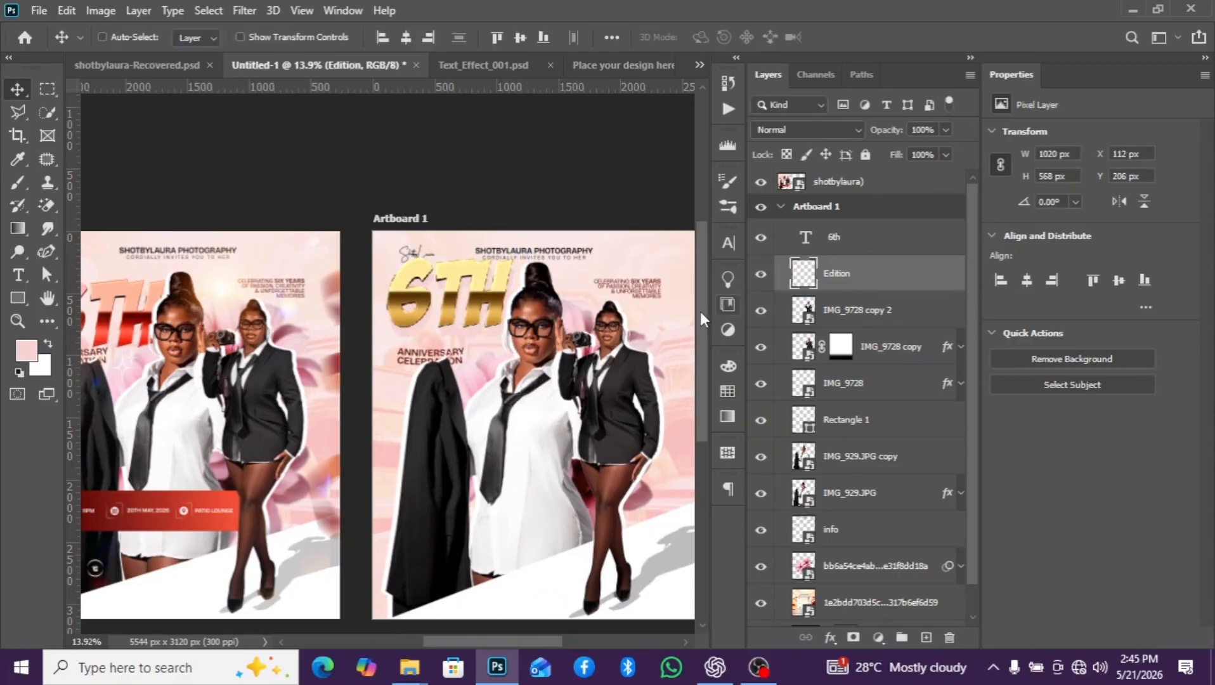
pyautogui.moveTo(481, 307); pyautogui.dragTo(484, 319)
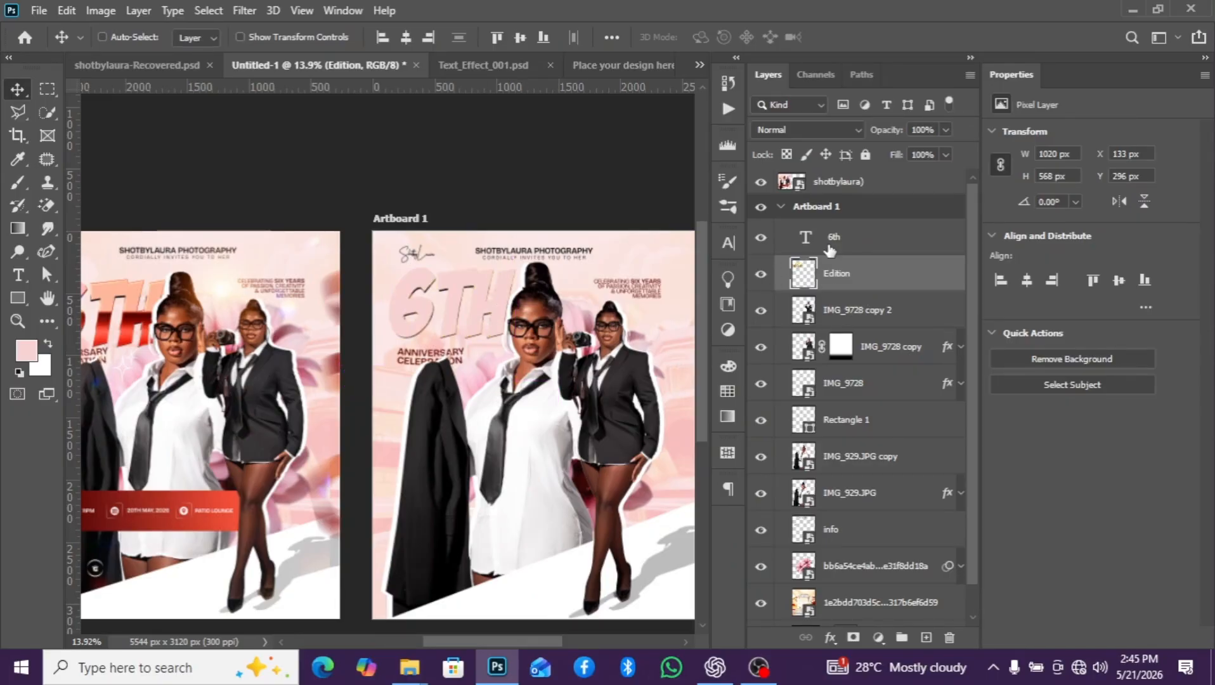
# - Hide the 6th text layer and convert the Edition layer, placed below IMG_929.JPG, to a smart object
pyautogui.click(765, 244)
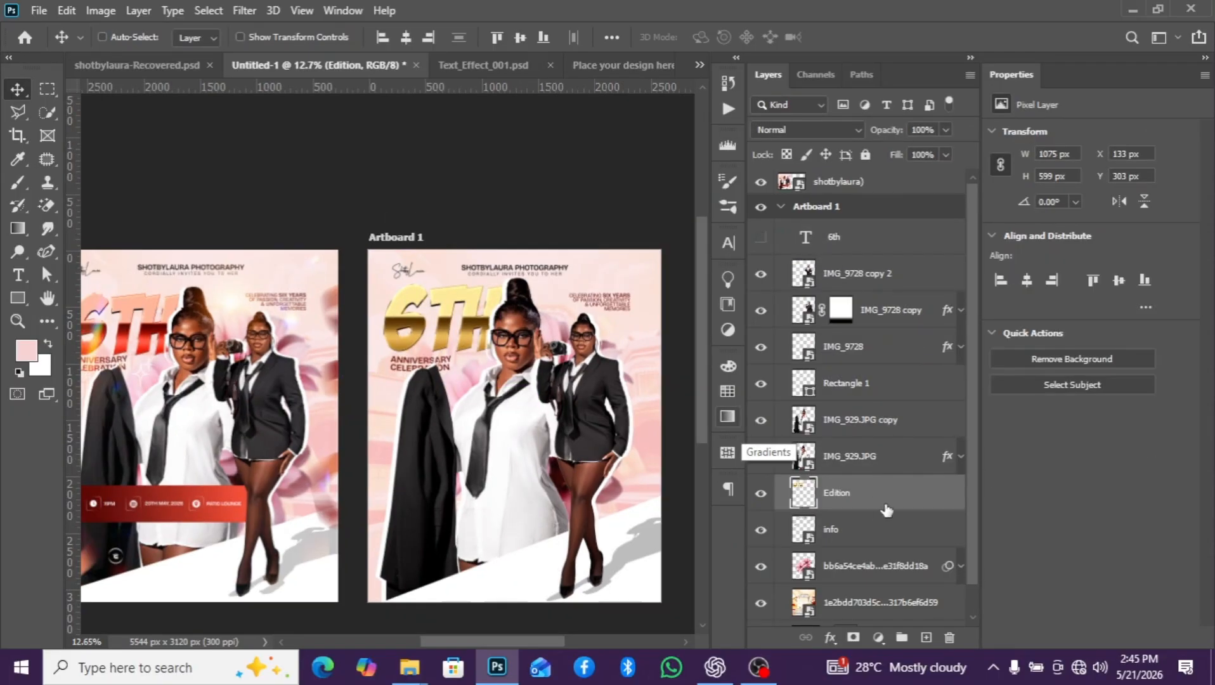
pyautogui.rightClick(887, 507)
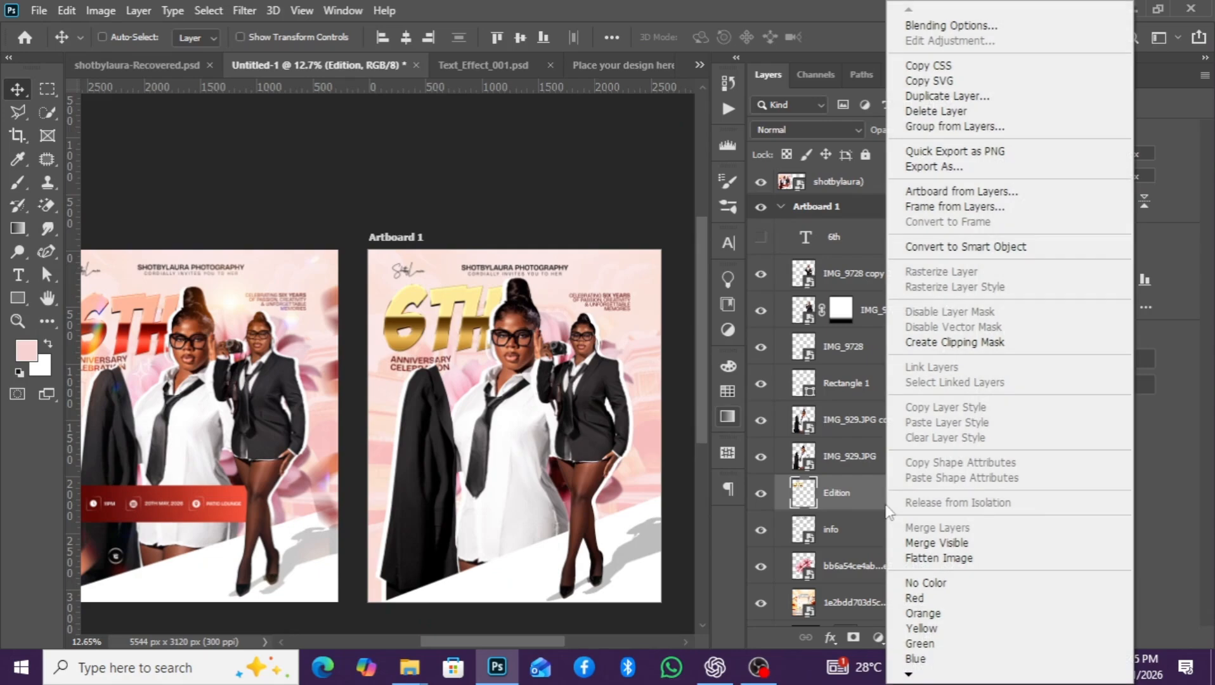
pyautogui.click(945, 247)
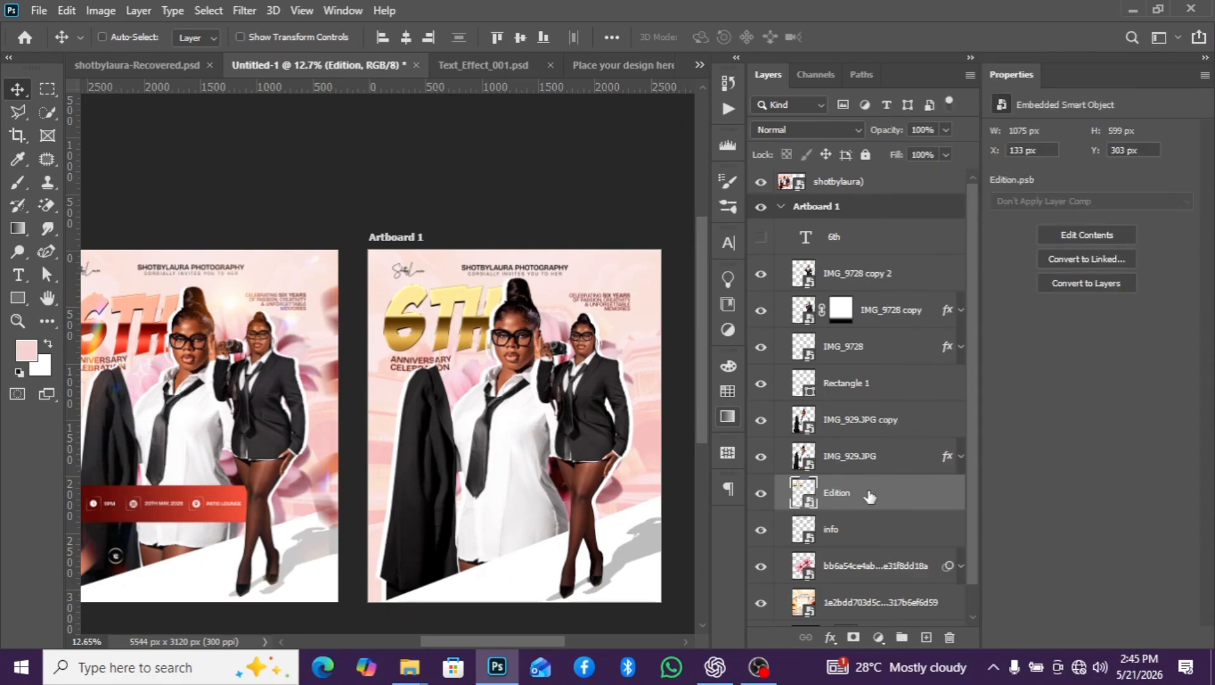
pyautogui.click(830, 638)
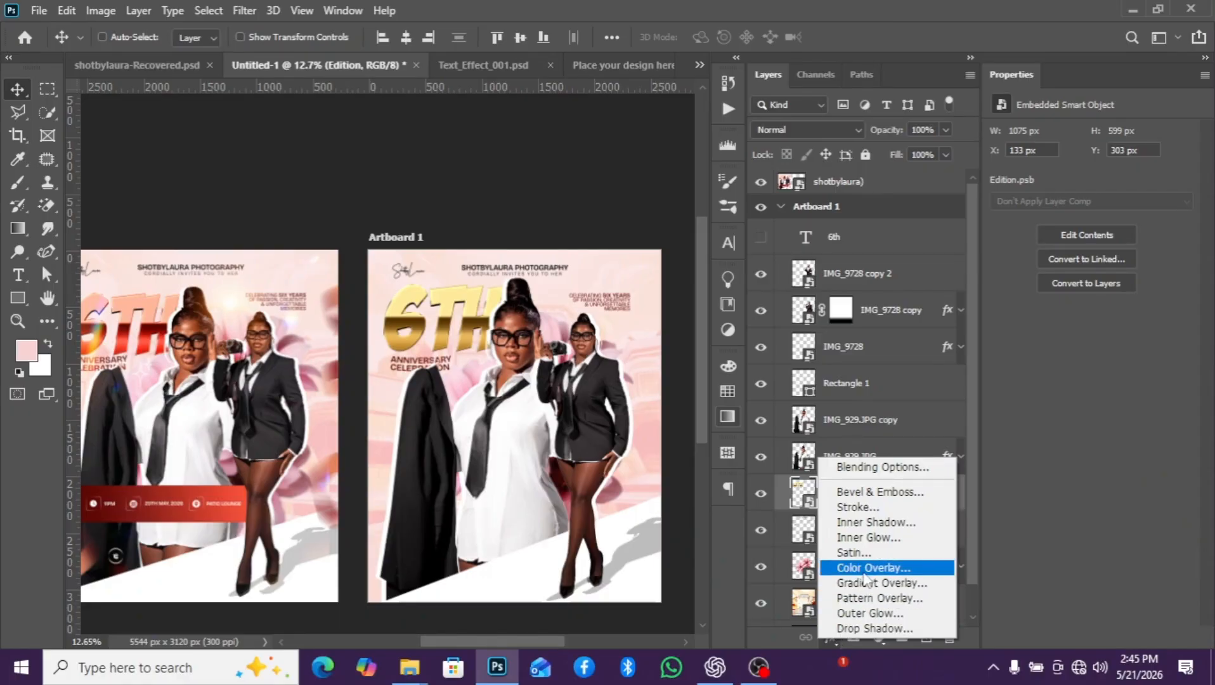
pyautogui.click(797, 501)
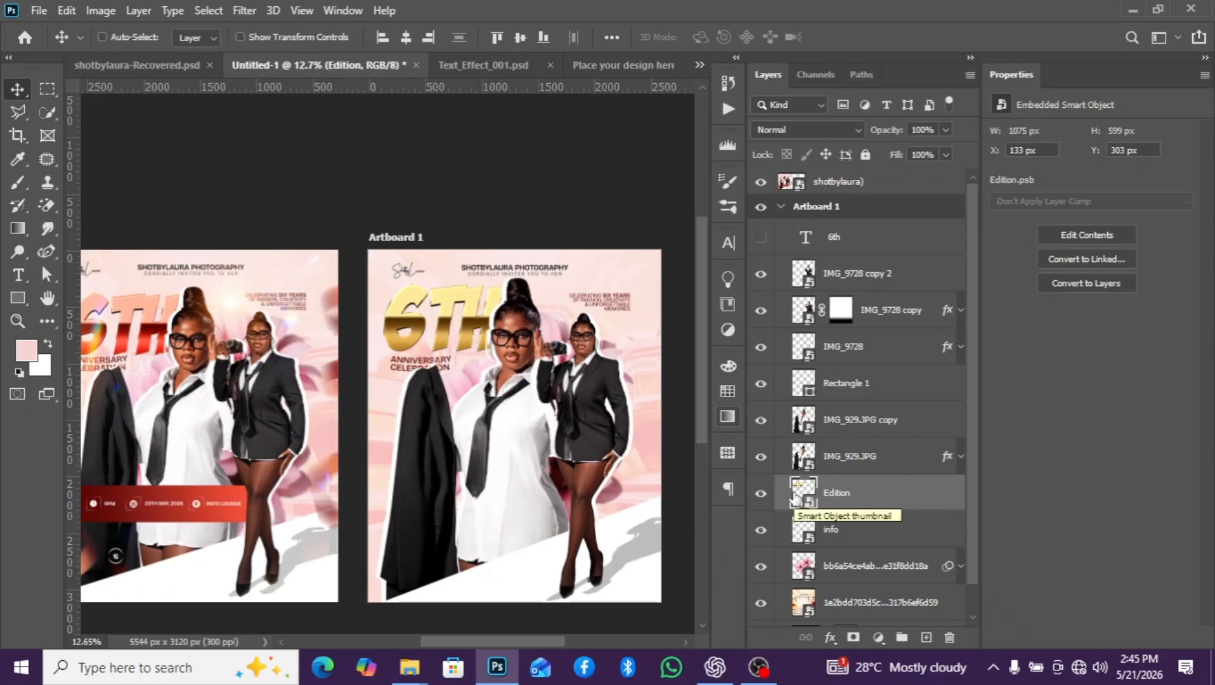
# - Apply Hue/Saturation to the Edition layer with Hue -32 and Saturation 36, and collapse its smart filter
pyautogui.press('ctrl')
pyautogui.hotkey('ctrl', 'u')
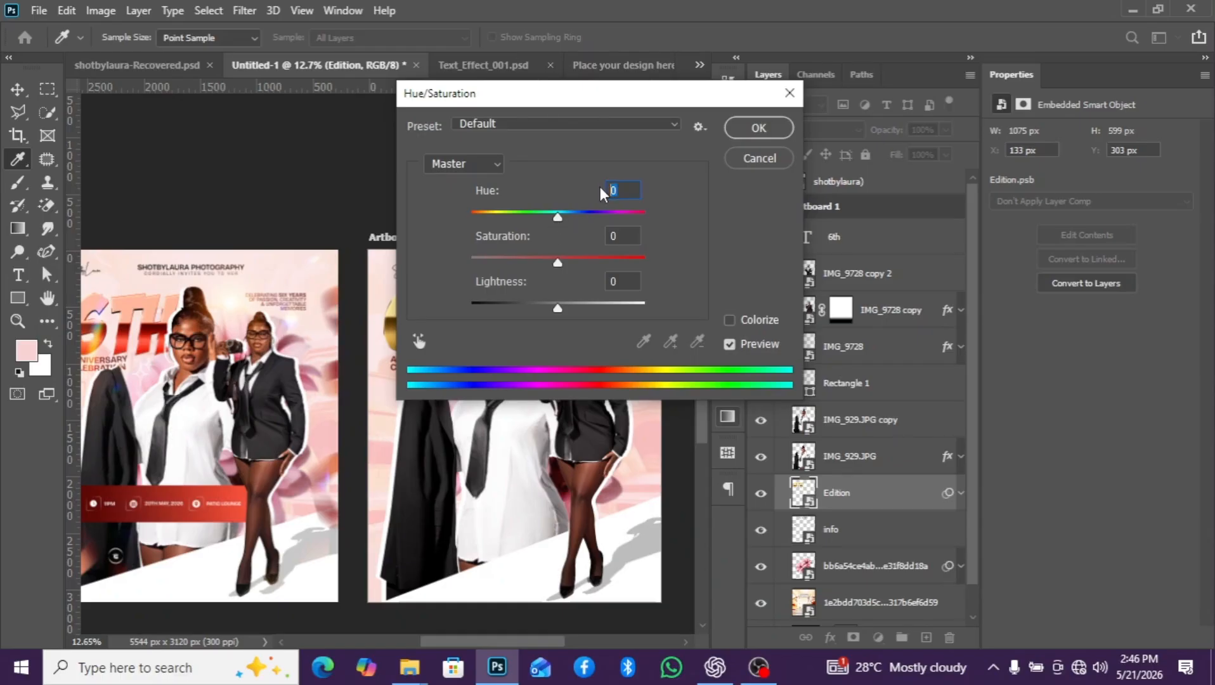
pyautogui.write('-32')
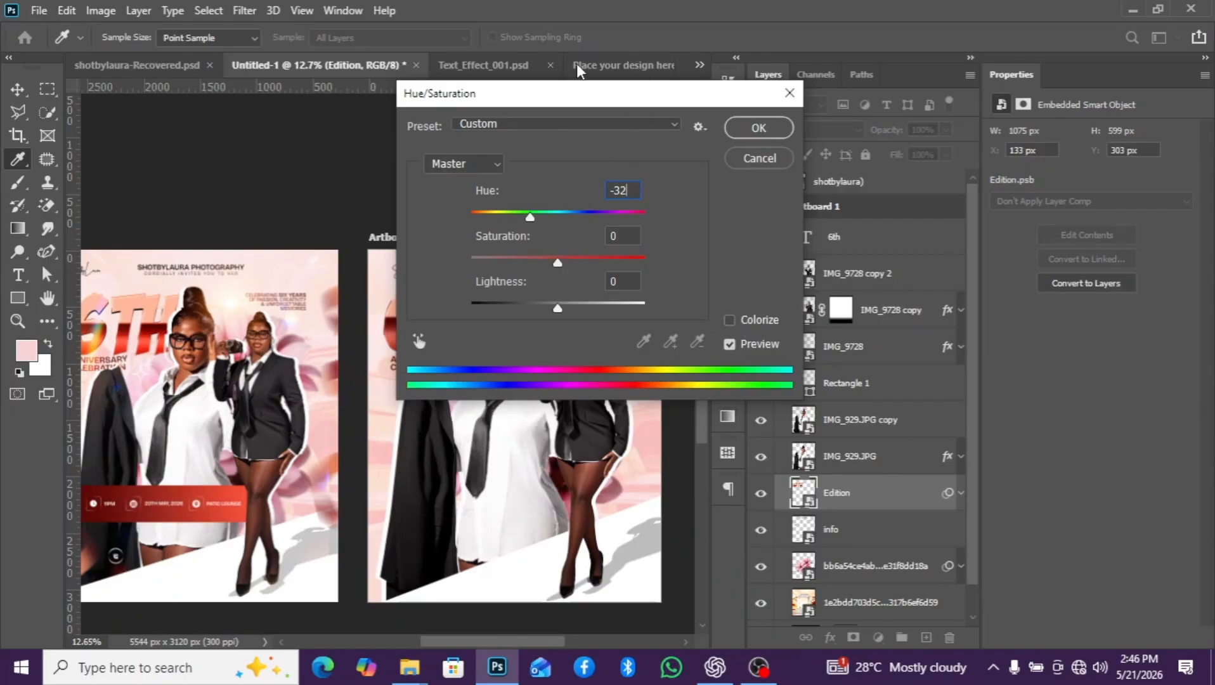
pyautogui.moveTo(577, 88); pyautogui.dragTo(750, 112)
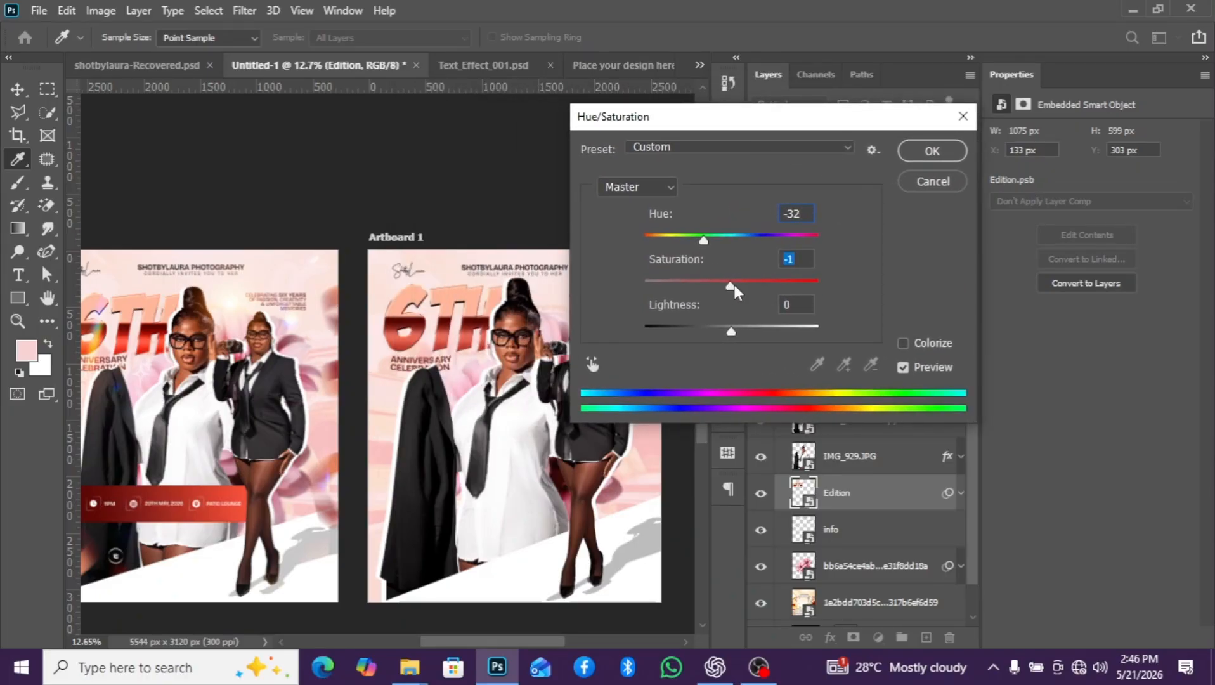
pyautogui.moveTo(735, 285); pyautogui.dragTo(740, 287)
pyautogui.write('36')
pyautogui.click(932, 150)
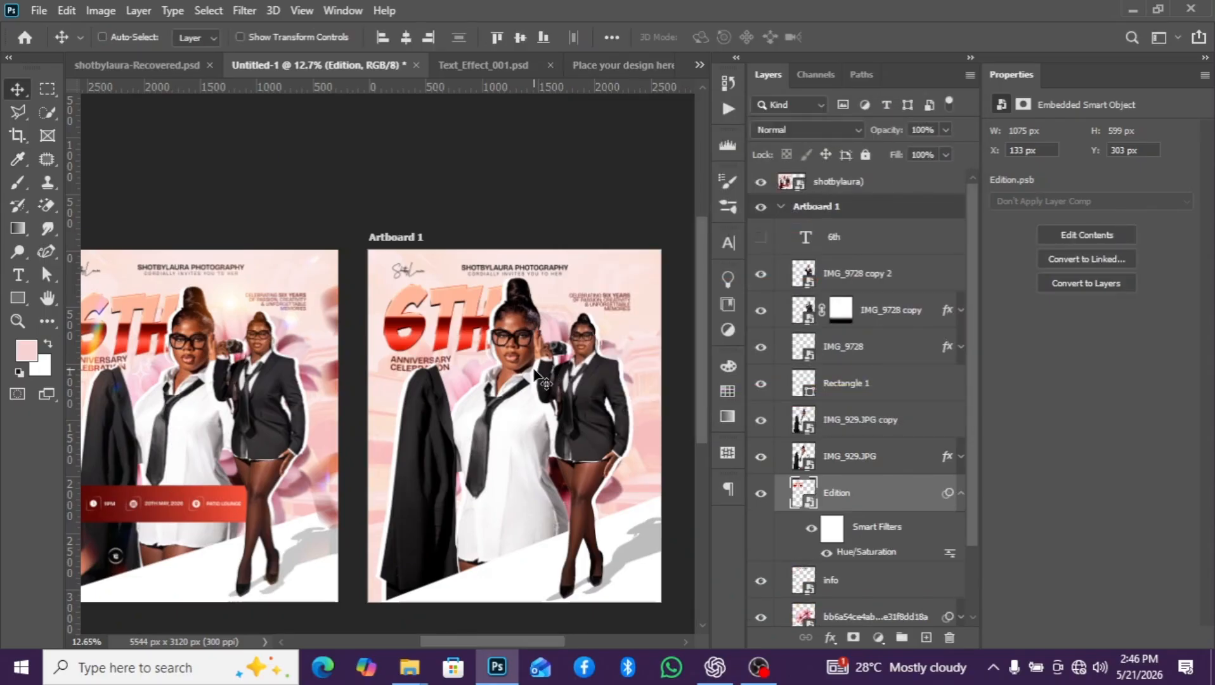
pyautogui.scroll(-1, 545, 382)
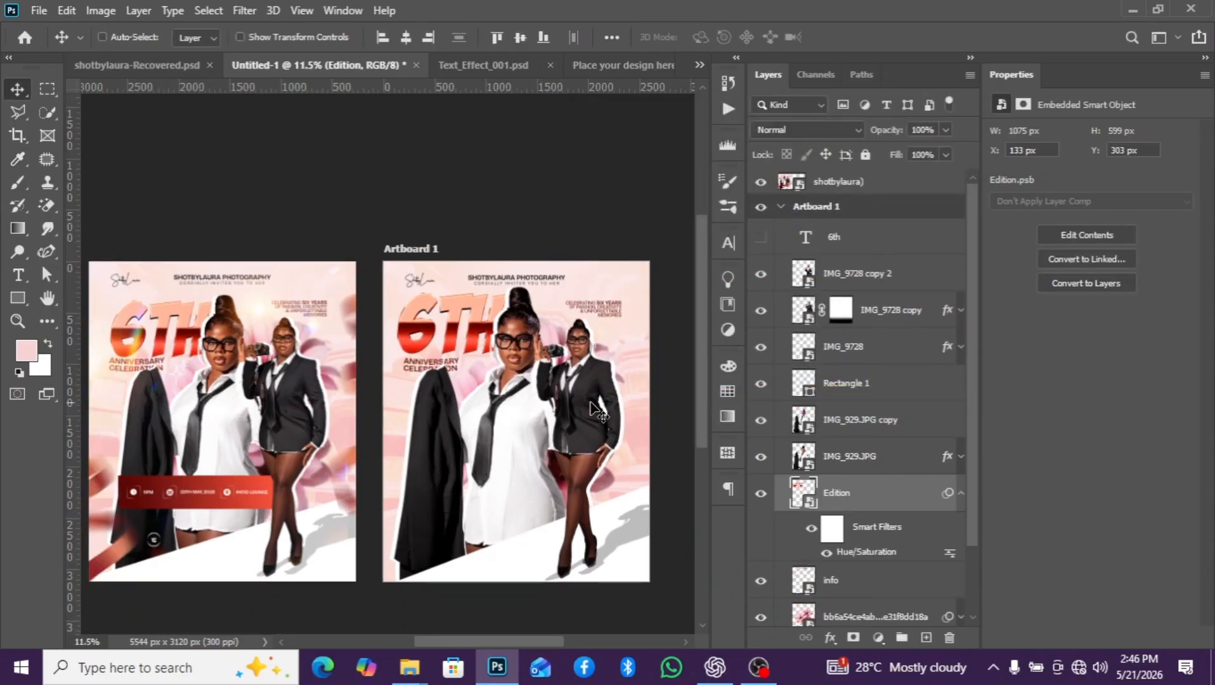
pyautogui.click(962, 495)
# - Place the gold ribbon image 27bdb80abc5bc225cf21e4335d55ce3f (1) from the anniversaryyy folder above the IMG_9728 copy 2 layer
pyautogui.click(856, 279)
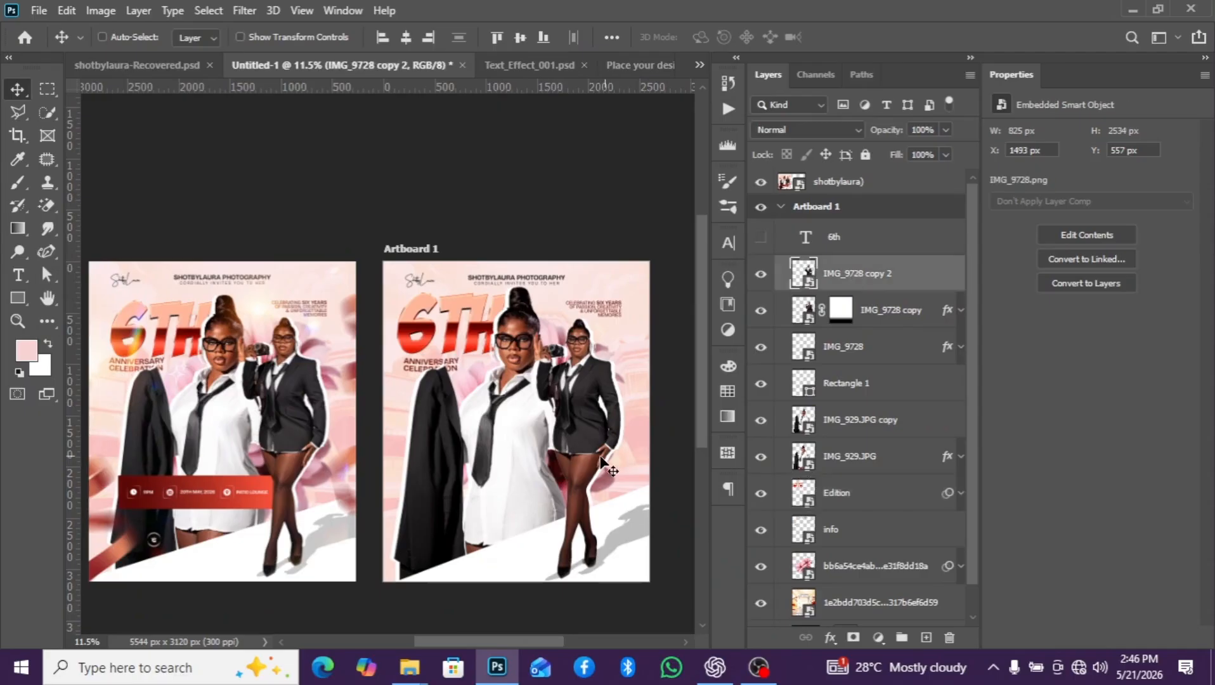
pyautogui.scroll(-1, 599, 463)
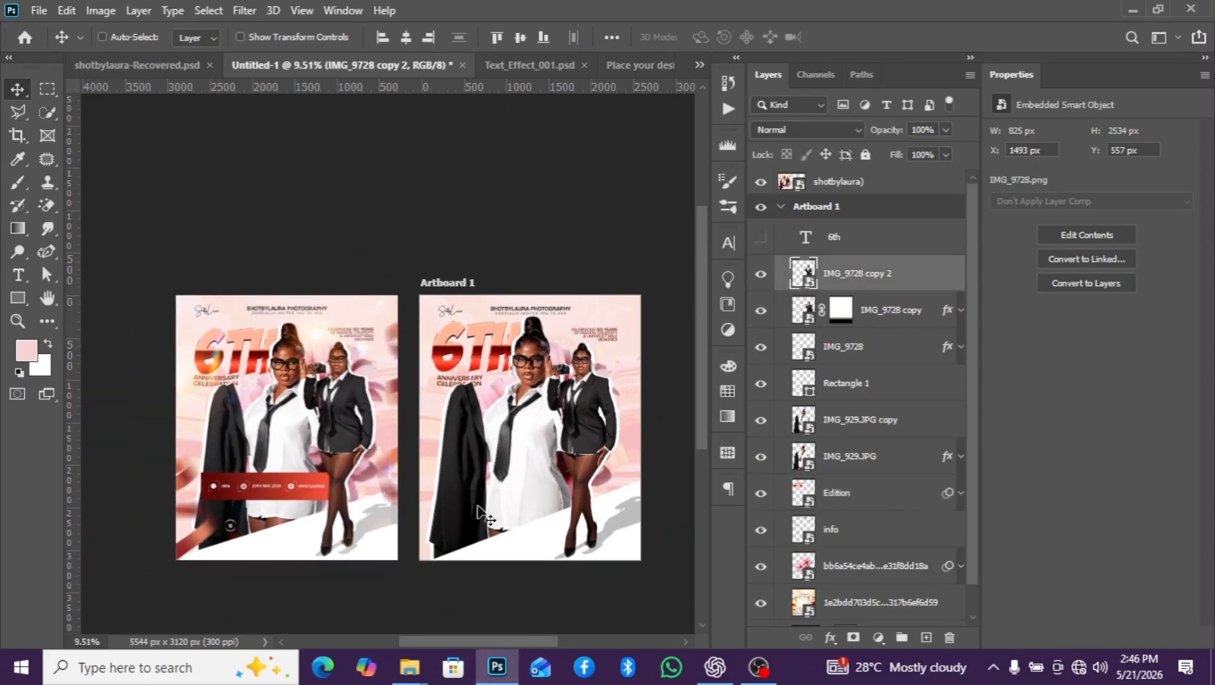
pyautogui.moveTo(419, 663)
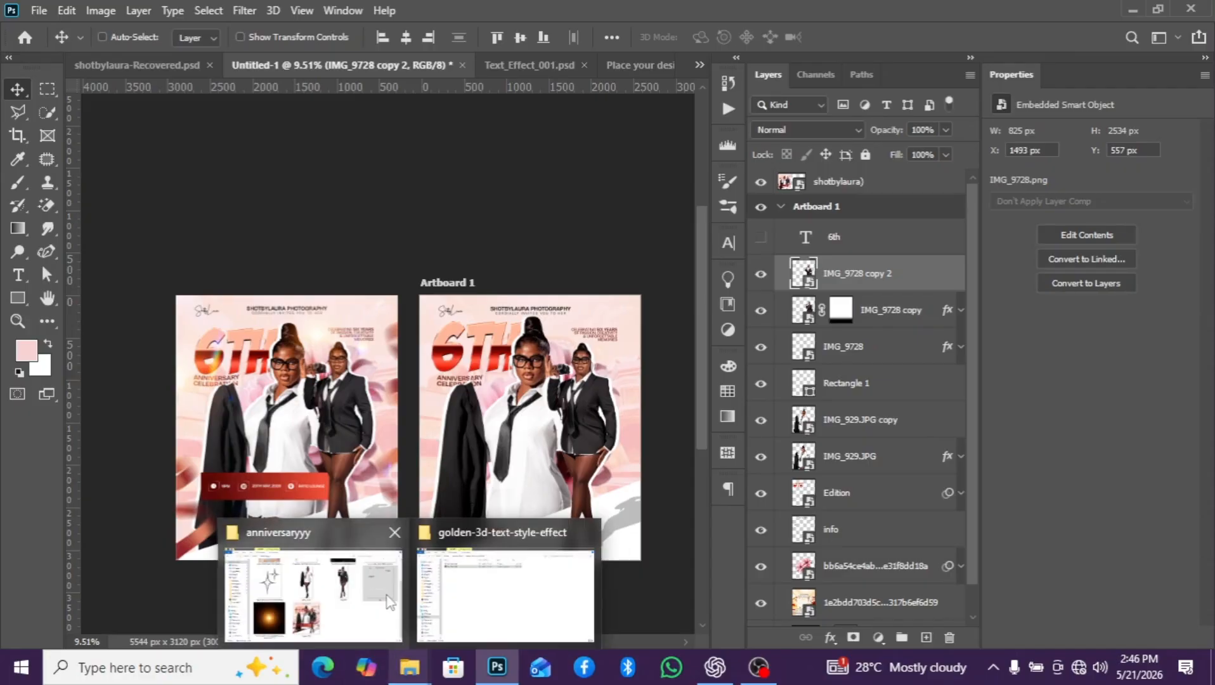
pyautogui.click(368, 598)
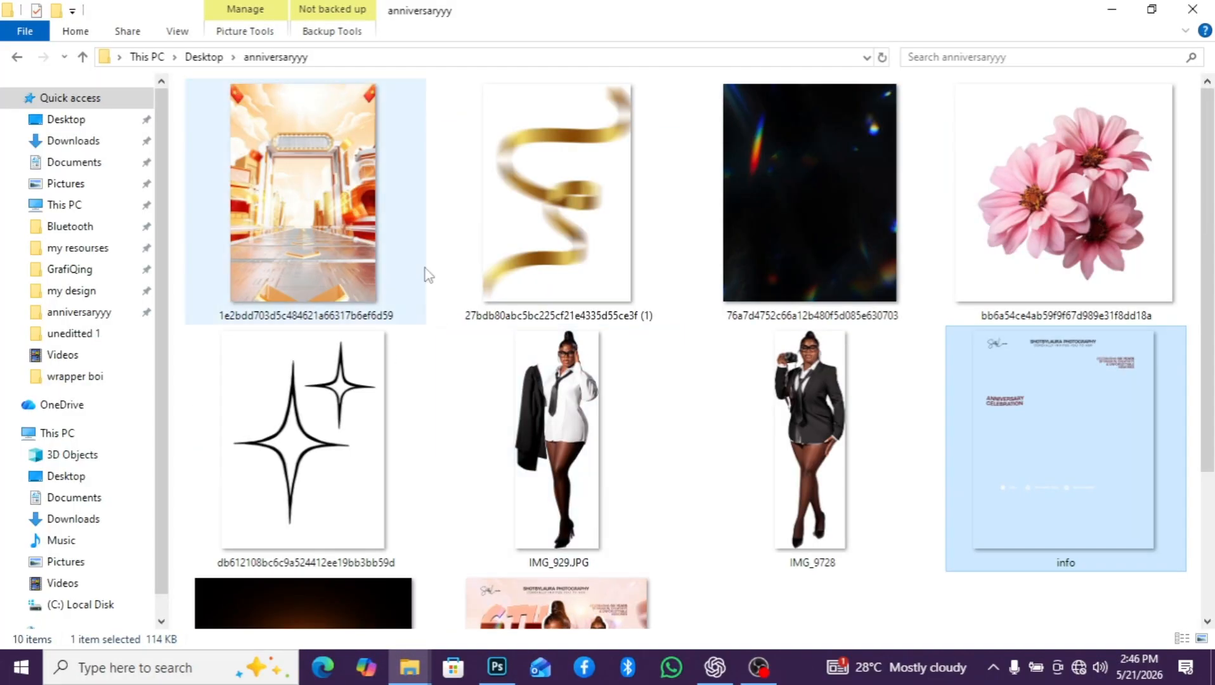
pyautogui.moveTo(558, 243); pyautogui.dragTo(454, 436)
pyautogui.scroll(3, 463, 436)
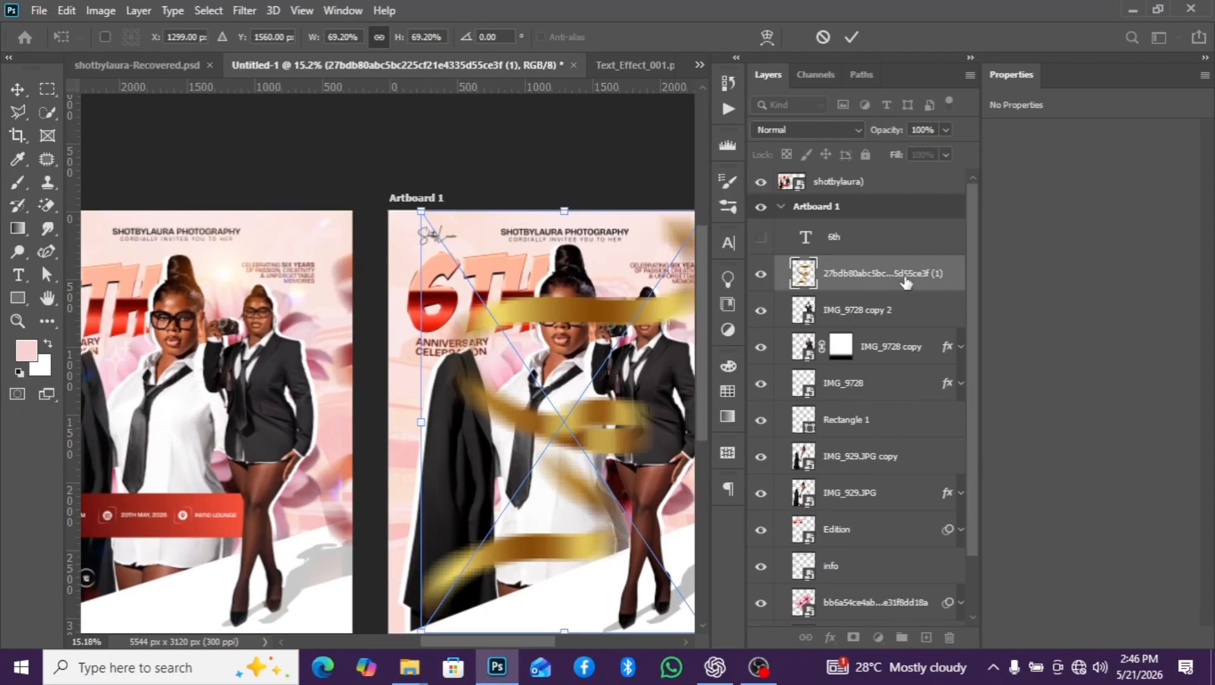
pyautogui.press('Return')
# - Apply Hue/Saturation with Hue -32 to the ribbon layer and collapse its smart filter
pyautogui.hotkey('ctrl', 'u')
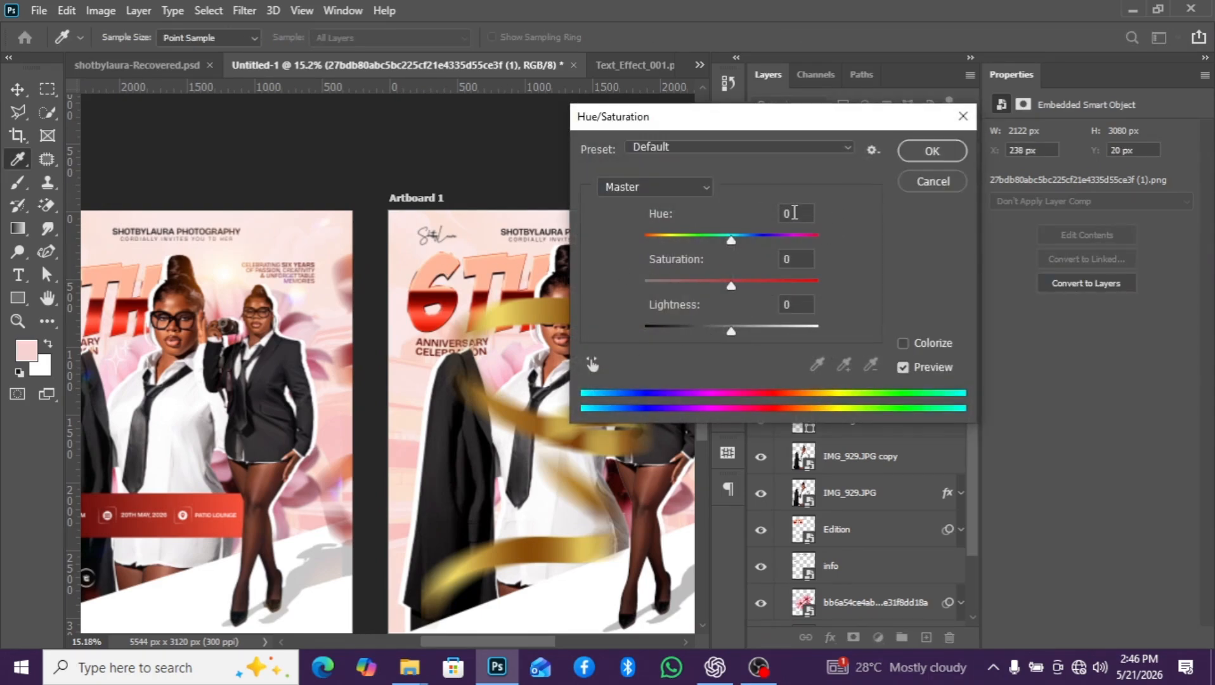
pyautogui.moveTo(794, 214); pyautogui.dragTo(755, 215)
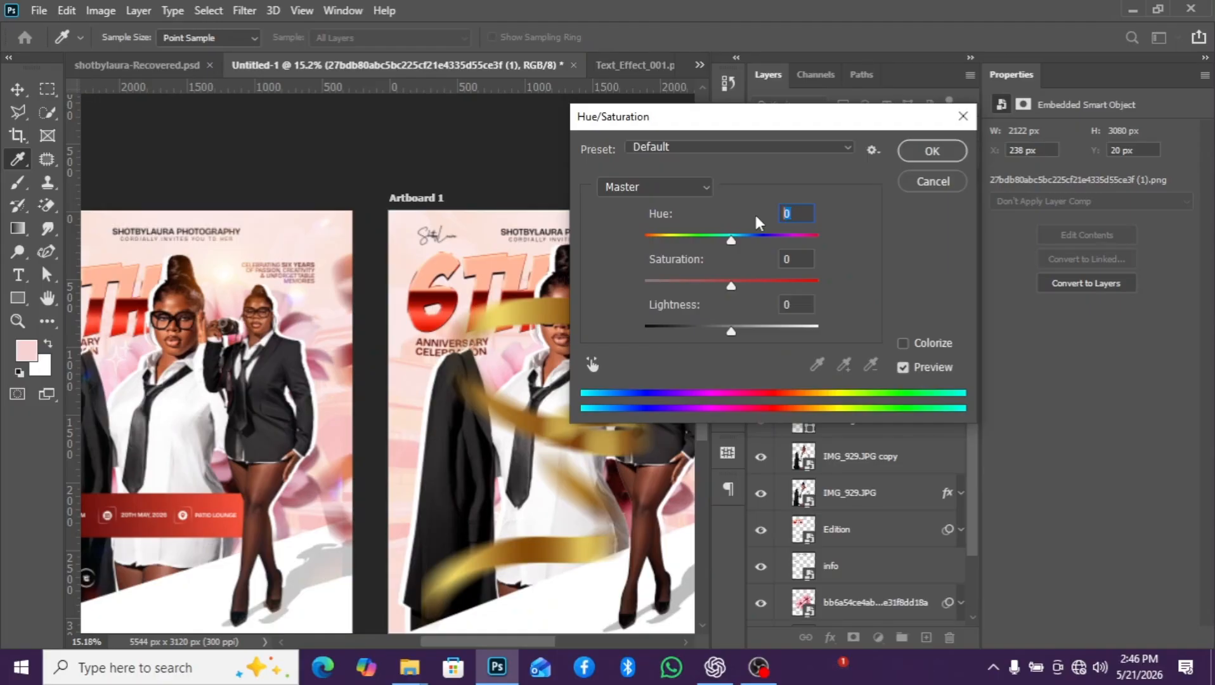
pyautogui.write('-32')
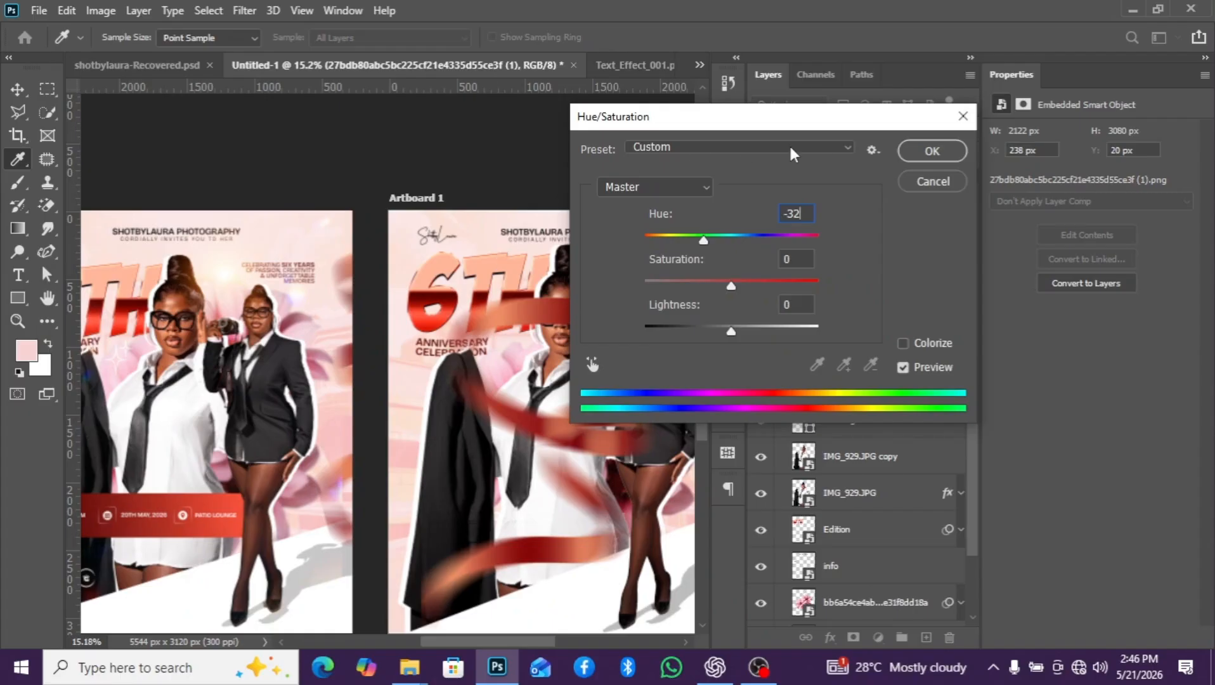
pyautogui.click(930, 151)
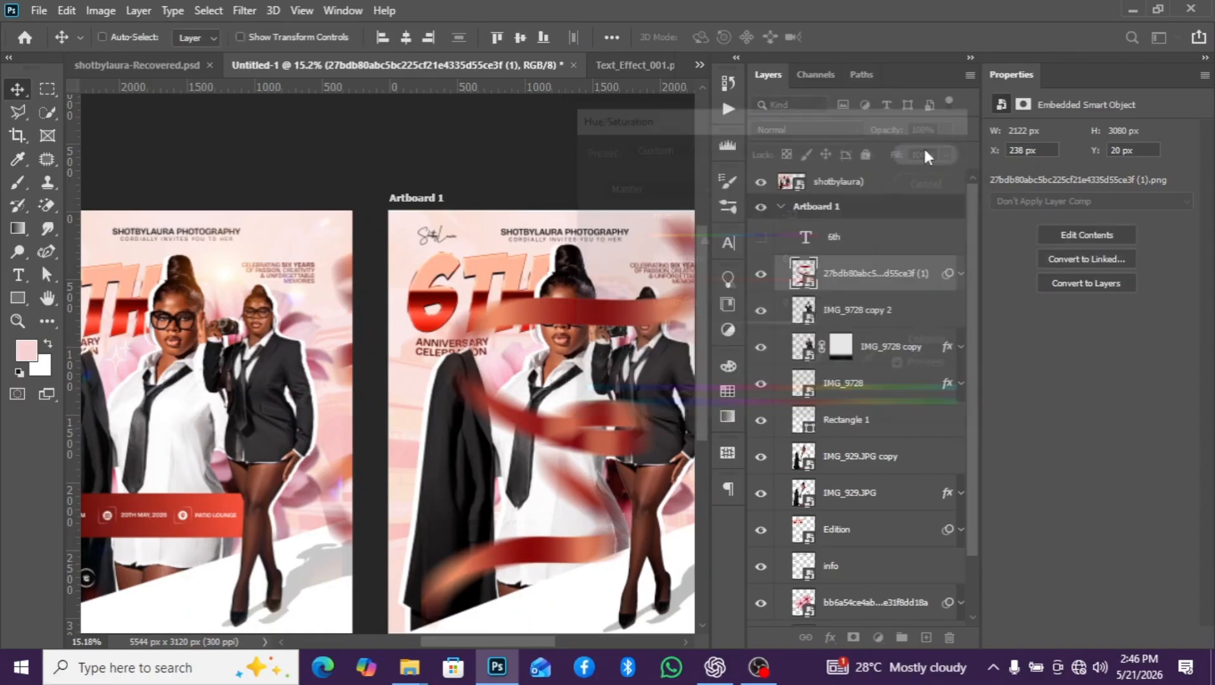
pyautogui.click(961, 275)
# - Move the ribbon to X -956, Y 430 px, over the artboard's left edge, and place its layer directly above Rectangle 1
pyautogui.scroll(-1, 680, 353)
pyautogui.moveTo(590, 414); pyautogui.dragTo(512, 426)
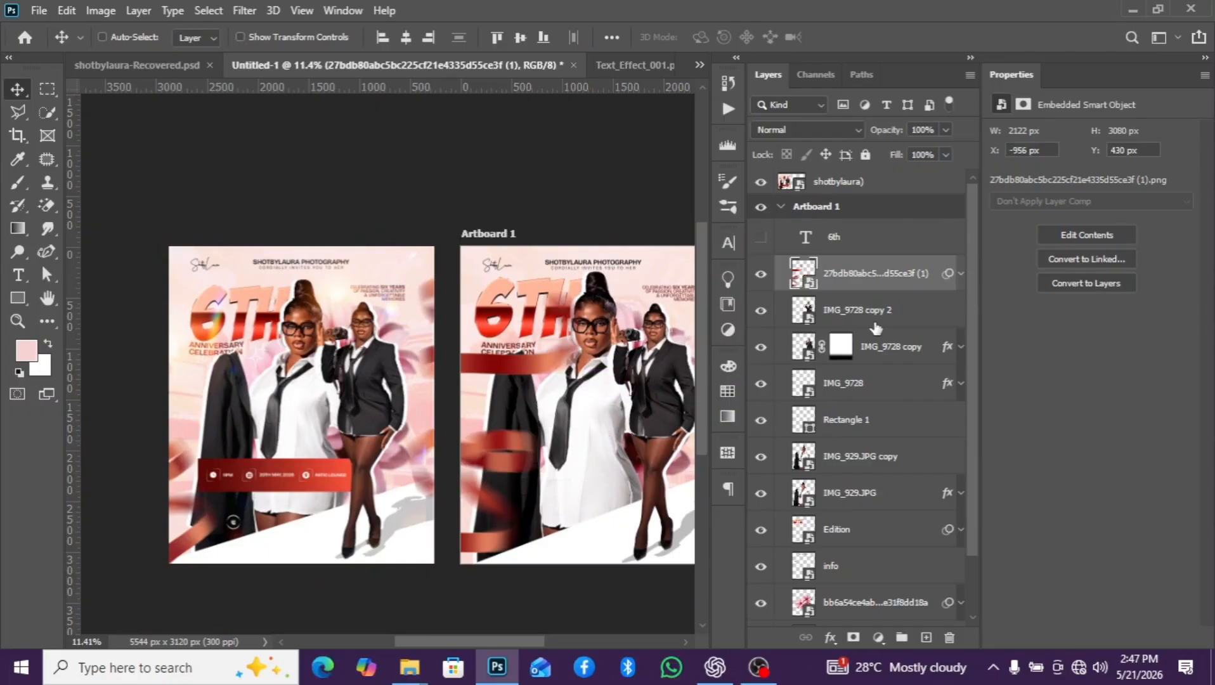
pyautogui.moveTo(907, 279); pyautogui.dragTo(770, 504)
pyautogui.scroll(-1, 558, 447)
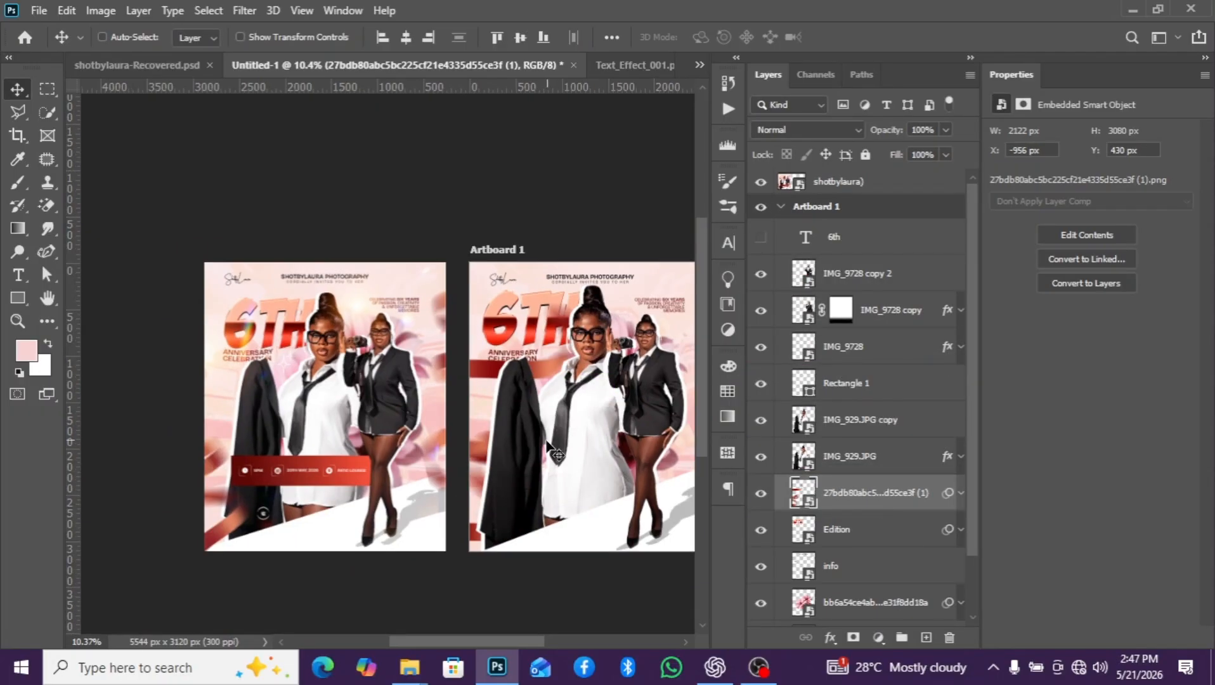
pyautogui.hotkey('ctrl', 't')
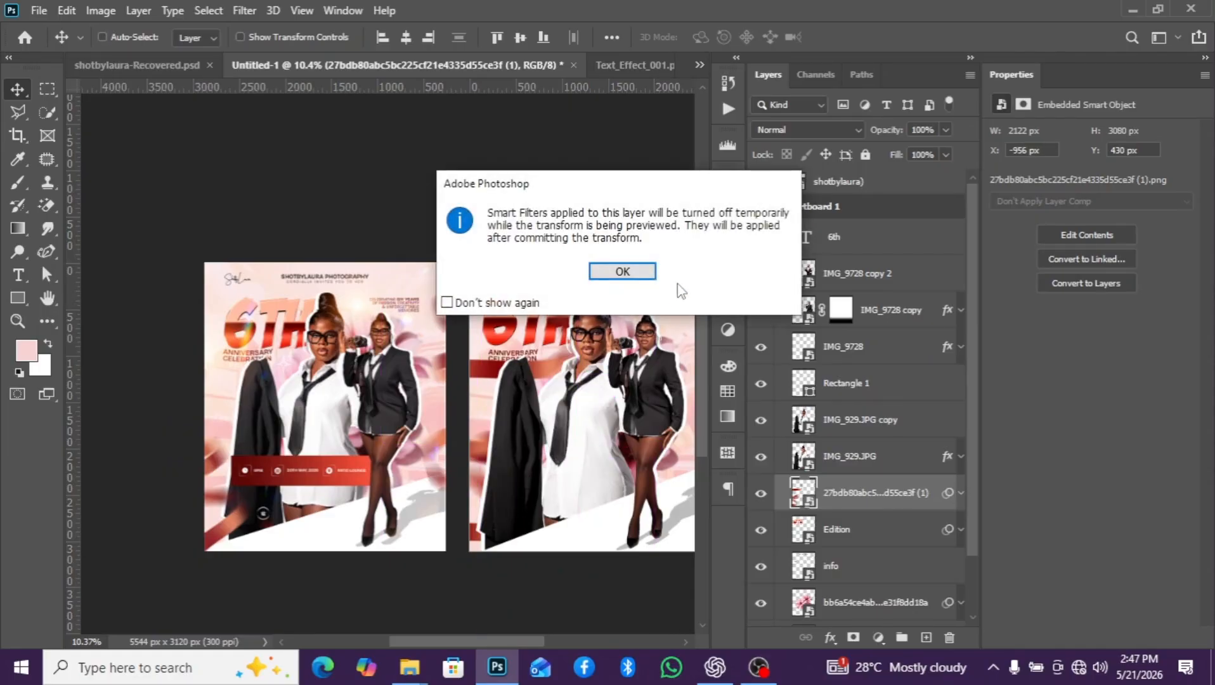
pyautogui.click(623, 272)
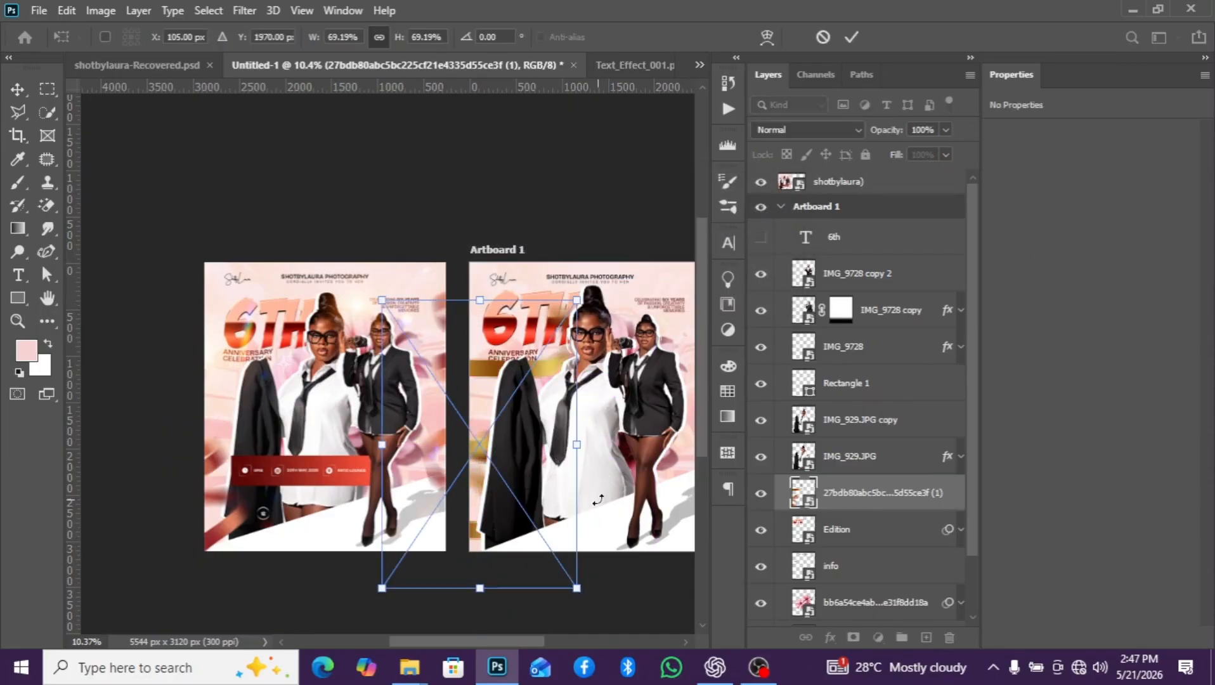
pyautogui.scroll(-2, 597, 500)
pyautogui.moveTo(933, 490); pyautogui.dragTo(887, 379)
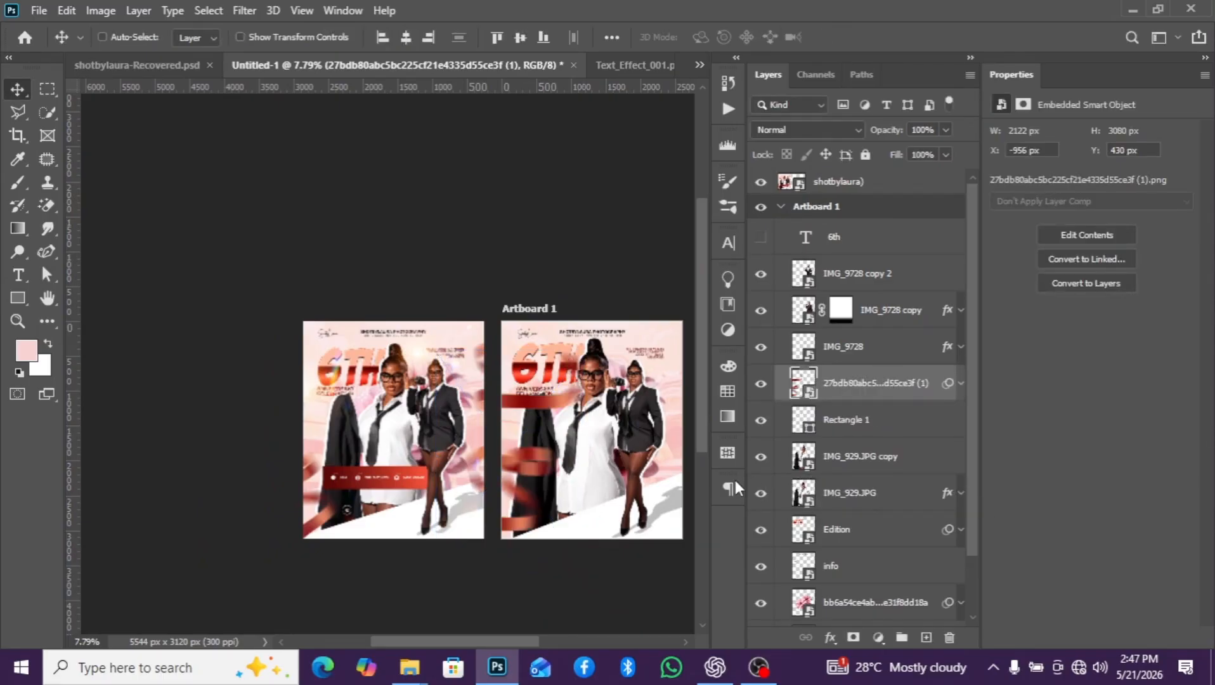
# - Rotate the ribbon to -40.39° and position it over the flyer's lower-left corner at X -1358, Y 631 px
pyautogui.hotkey('ctrl', 't')
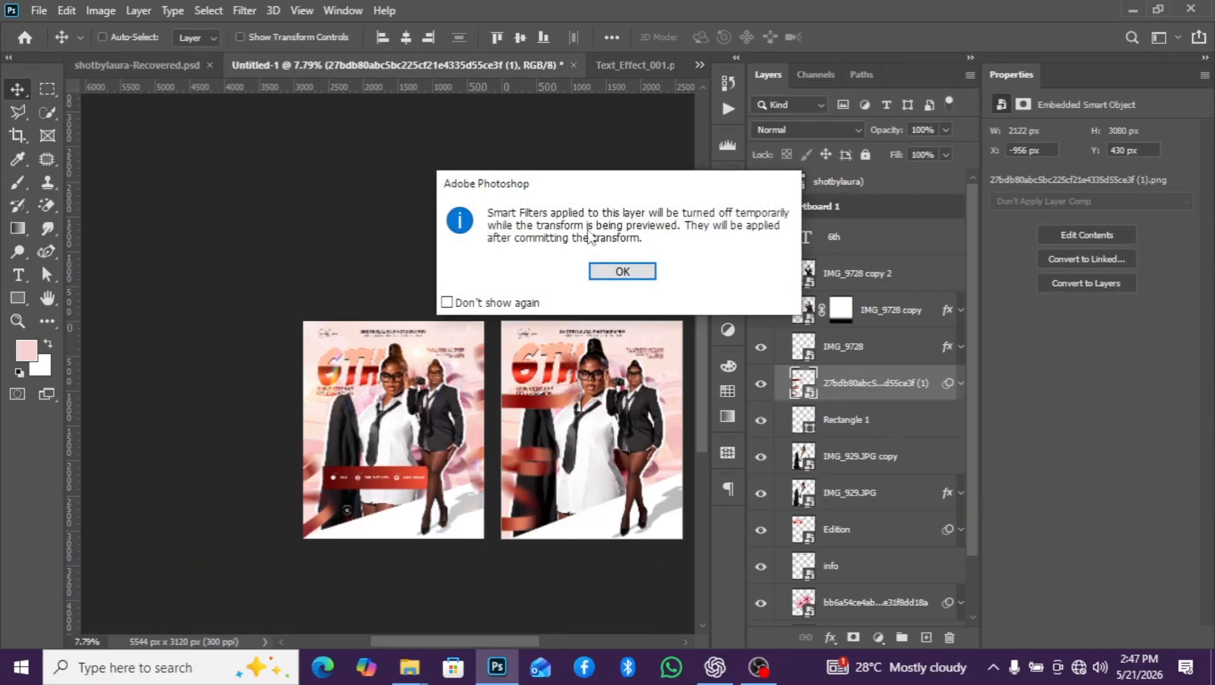
pyautogui.click(624, 272)
pyautogui.moveTo(595, 571); pyautogui.dragTo(659, 525)
pyautogui.scroll(2, 608, 548)
pyautogui.moveTo(622, 574); pyautogui.dragTo(688, 536)
pyautogui.scroll(2, 537, 526)
pyautogui.moveTo(535, 493); pyautogui.dragTo(506, 526)
pyautogui.click(847, 393)
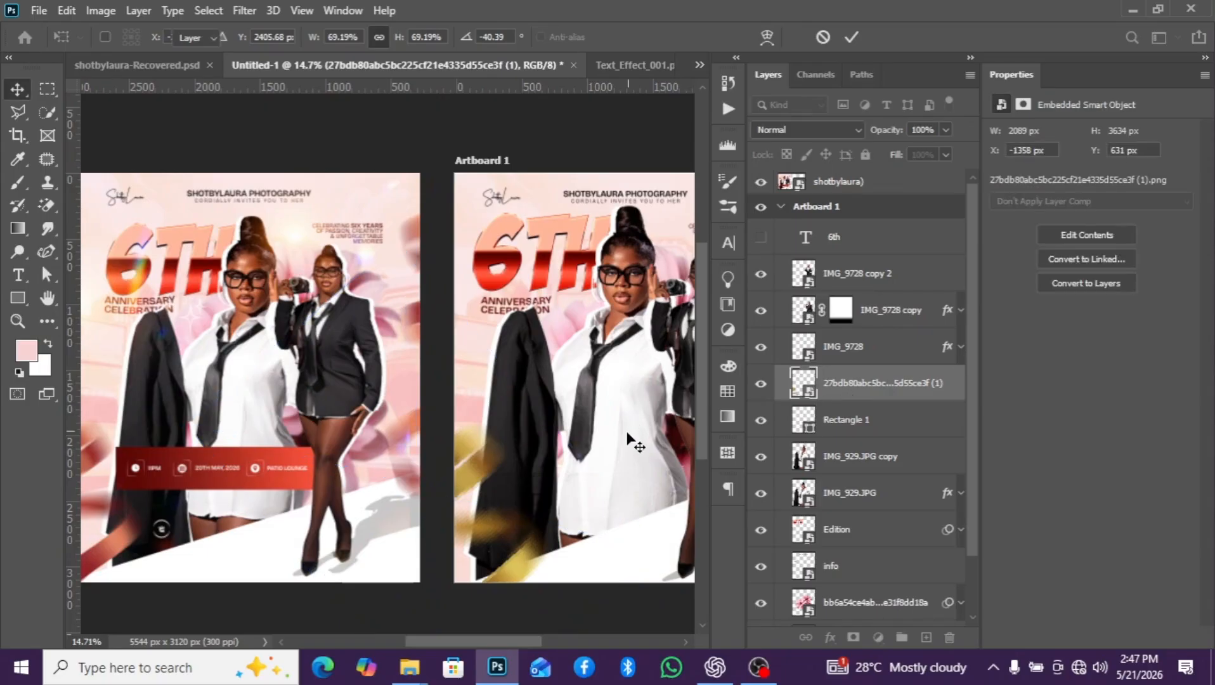
pyautogui.scroll(-1, 627, 441)
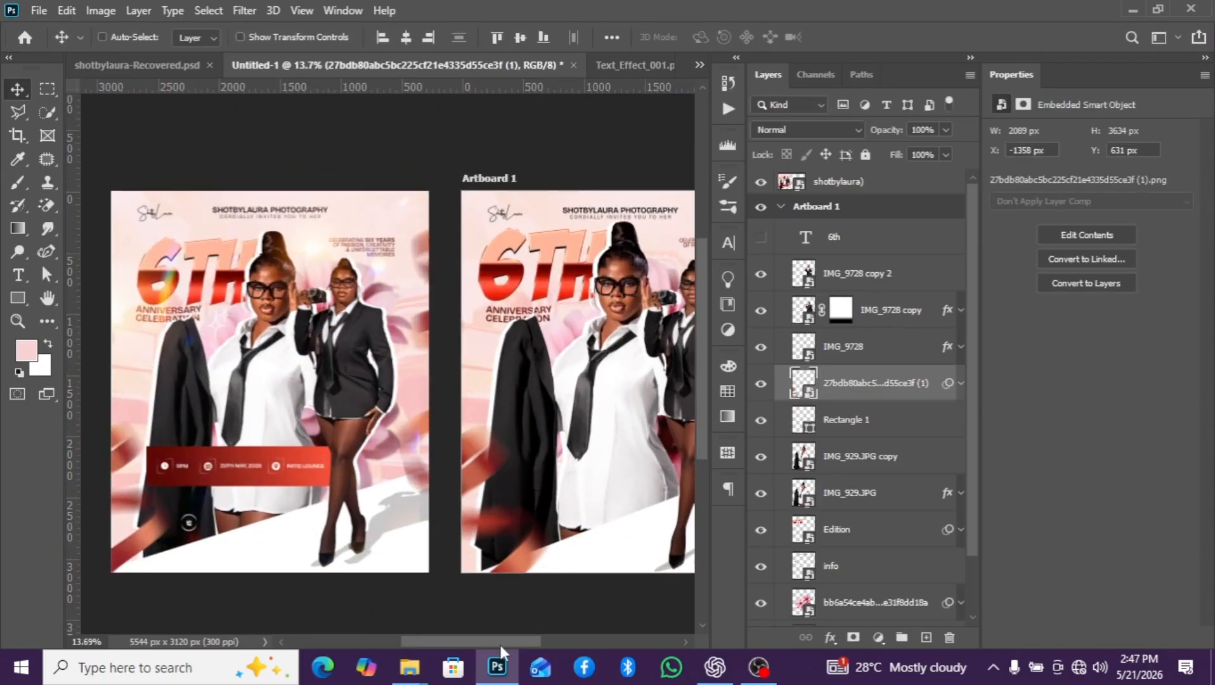
# - Duplicate the ribbon and place the copy at the flyer's upper-right edge, at X 2006, Y -390 px
pyautogui.moveTo(512, 643); pyautogui.dragTo(539, 640)
pyautogui.moveTo(406, 562); pyautogui.dragTo(763, 321)
pyautogui.hotkey('ctrl', 'z')
pyautogui.scroll(-1, 401, 415)
pyautogui.moveTo(362, 485); pyautogui.dragTo(656, 371)
pyautogui.scroll(-1, 602, 426)
pyautogui.scroll(-2, 601, 425)
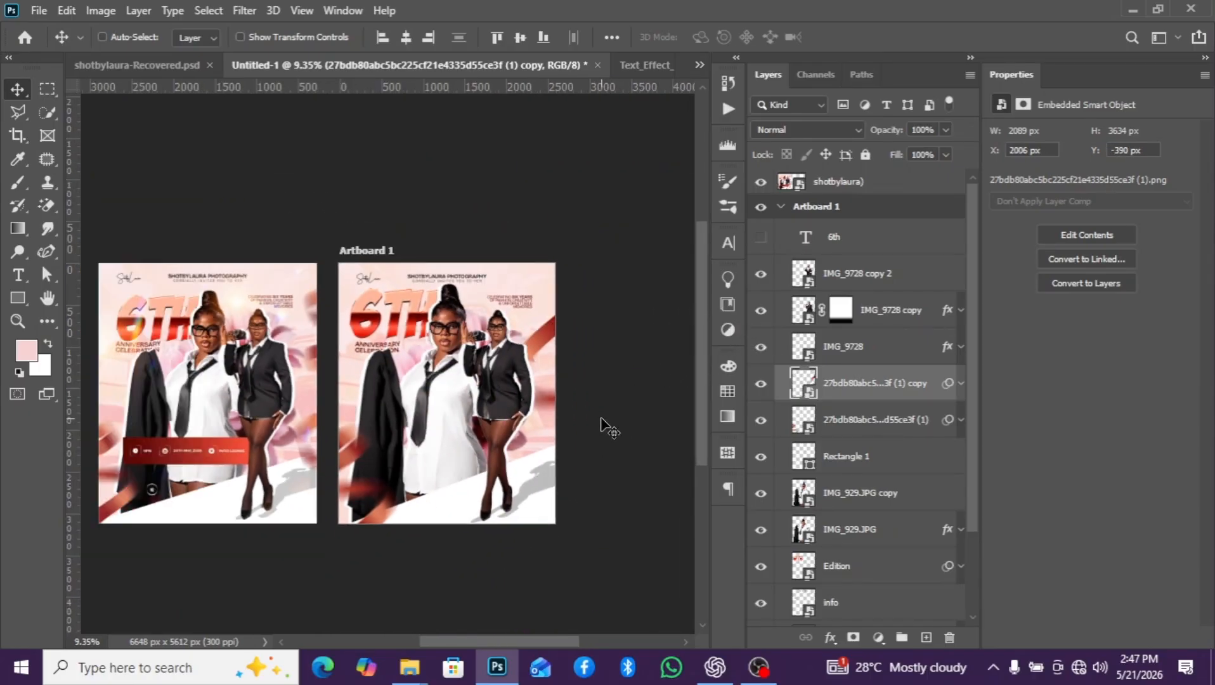
pyautogui.scroll(2, 601, 425)
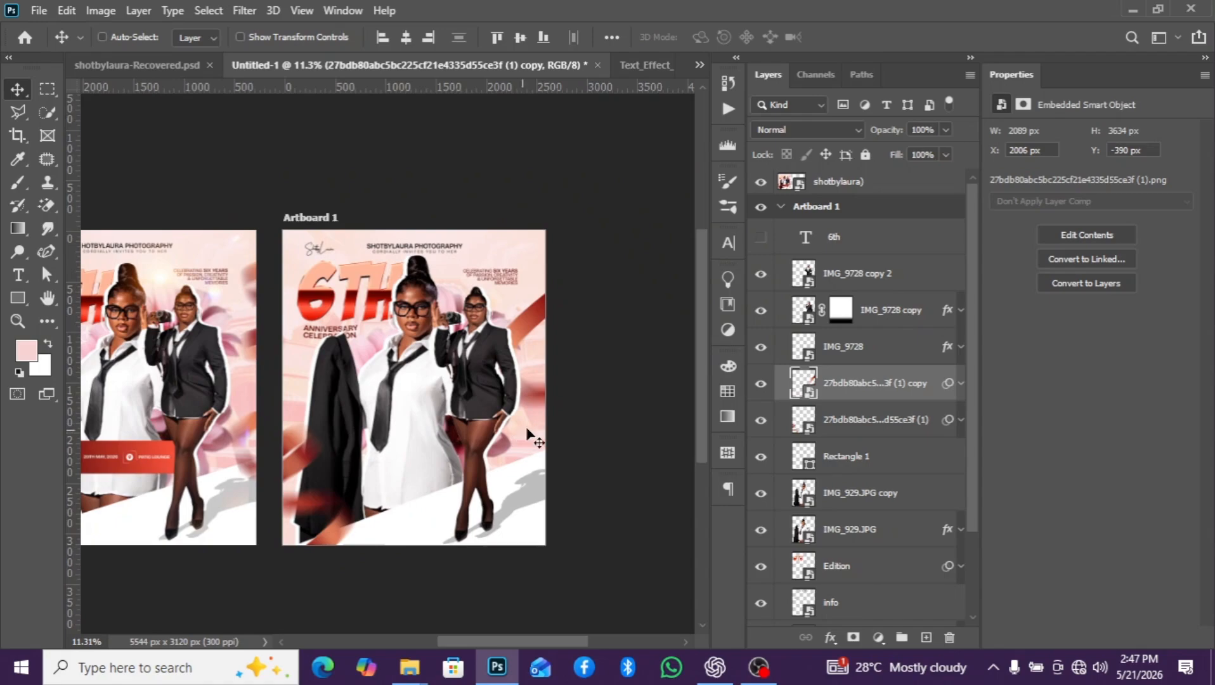
pyautogui.scroll(-1, 558, 431)
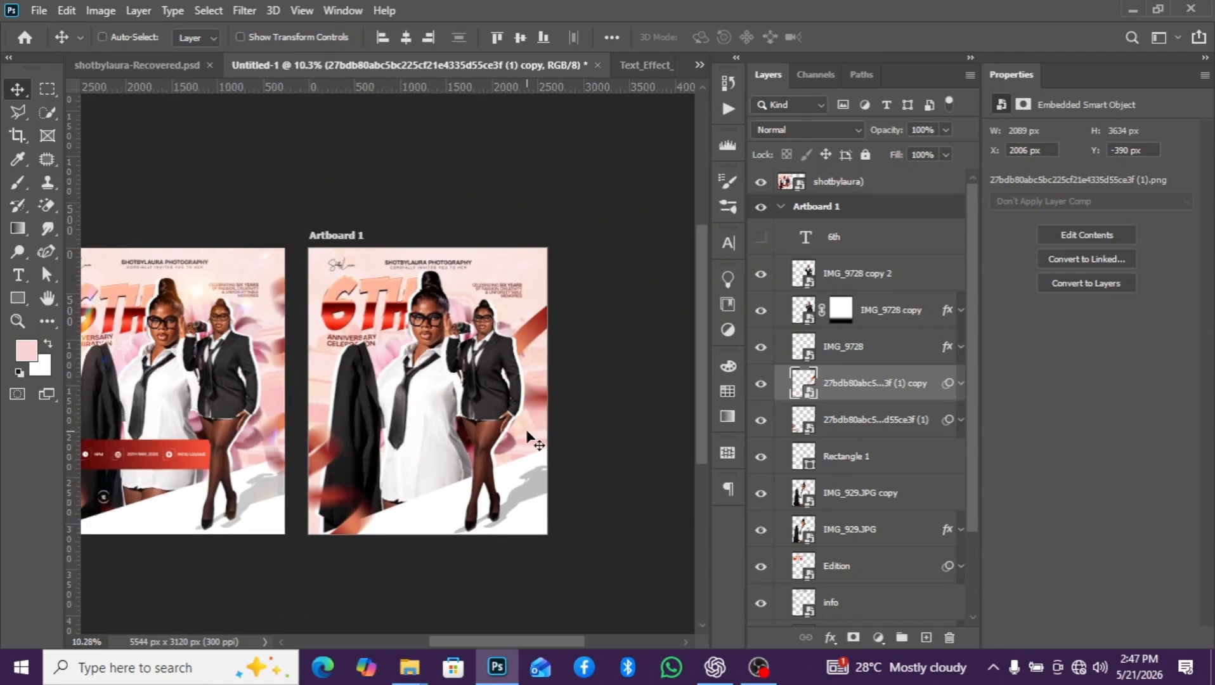
pyautogui.scroll(1, 492, 432)
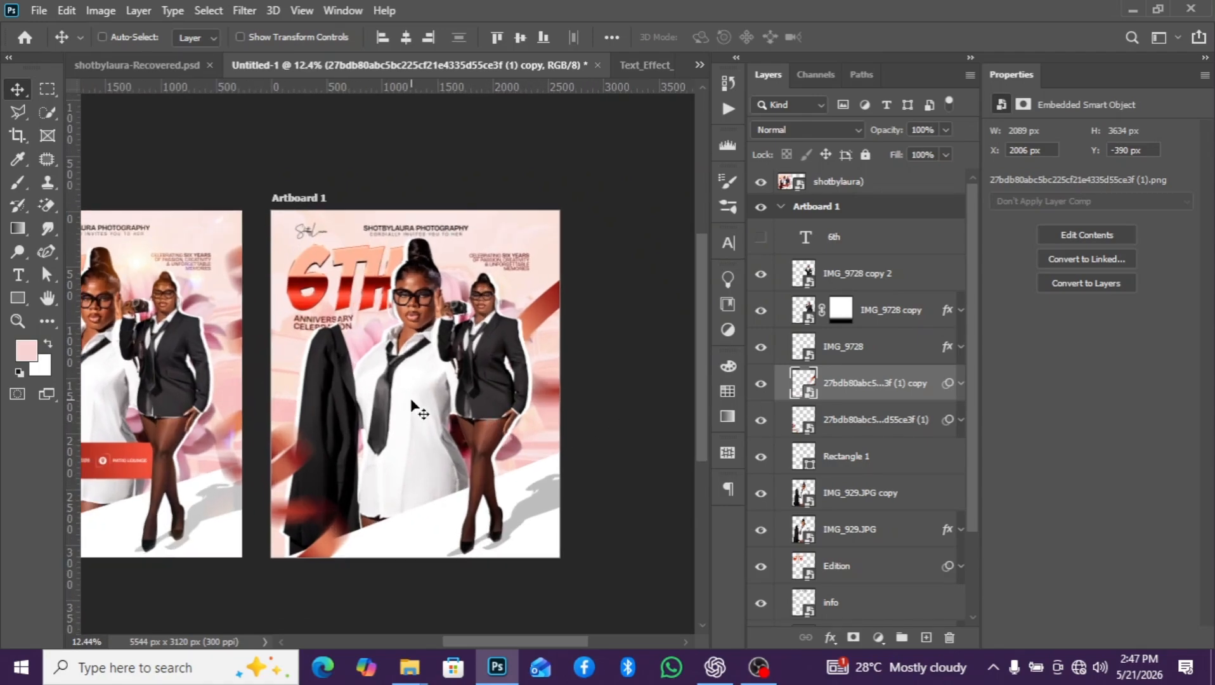
pyautogui.scroll(-1, 833, 505)
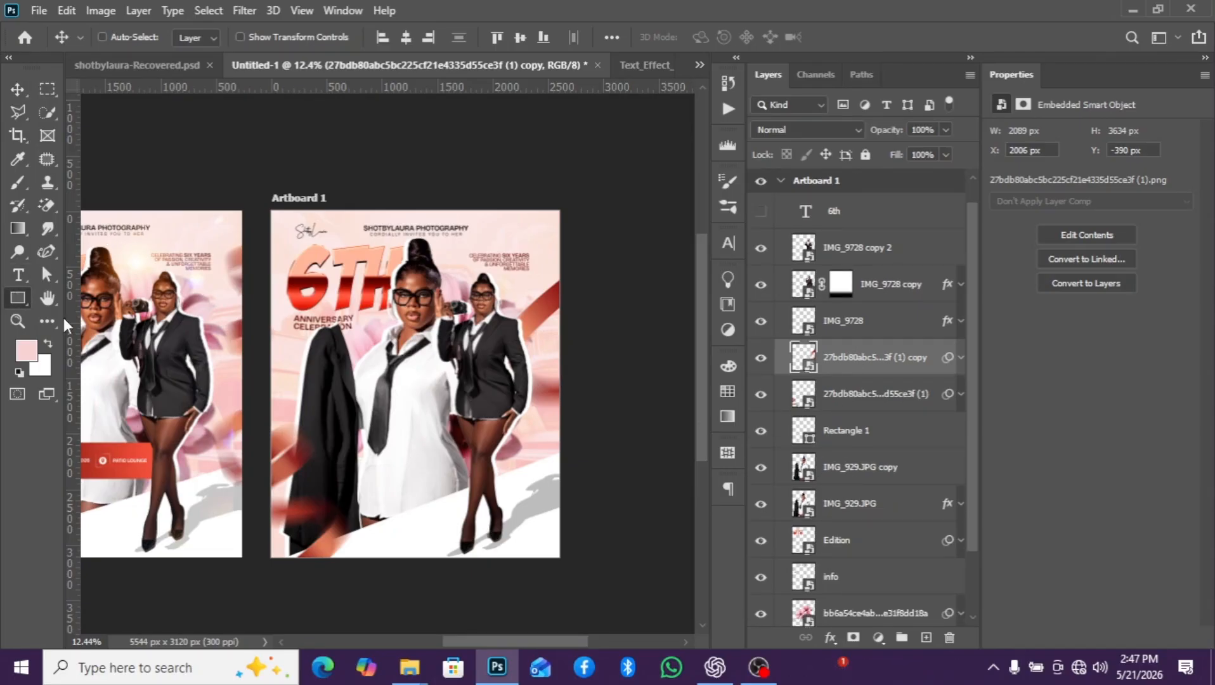
# - Draw a rectangle of about 1542 x 275 px across the main model's lower shirt, at X 412, Y 2001 px
pyautogui.click(17, 297)
pyautogui.scroll(1, 338, 387)
pyautogui.scroll(-3, 298, 412)
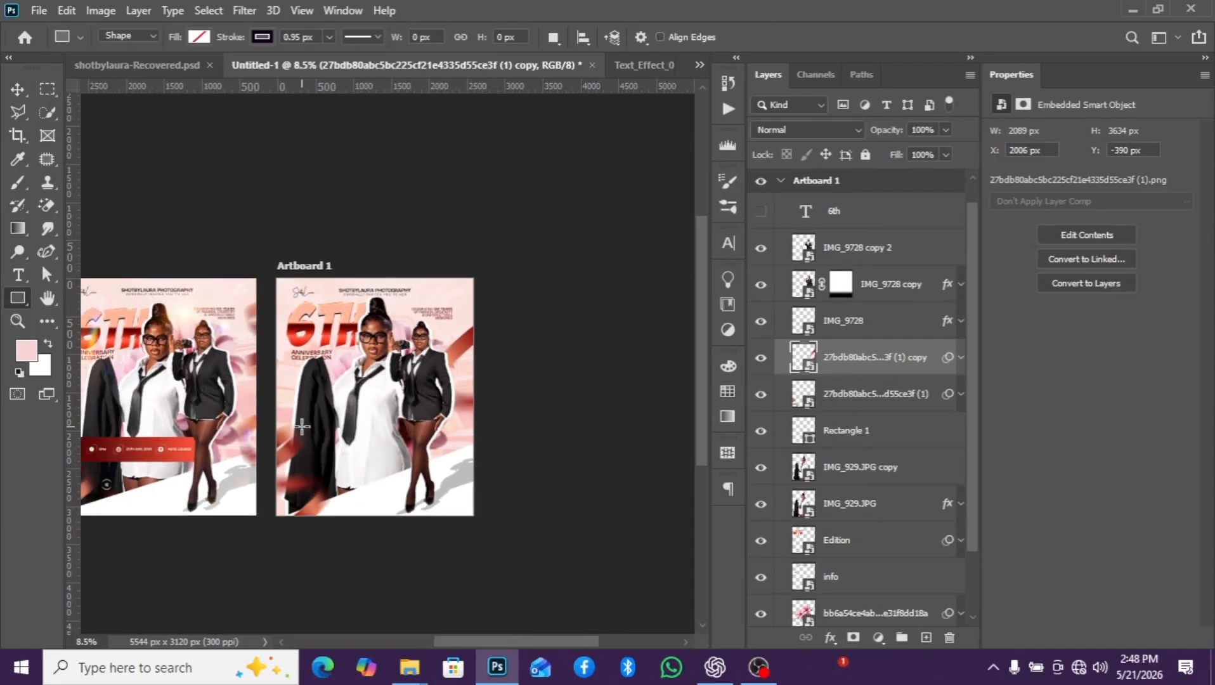
pyautogui.scroll(1, 309, 431)
pyautogui.moveTo(307, 431)
pyautogui.mouseDown()
pyautogui.moveTo(406, 466)
pyautogui.moveTo(424, 450)
pyautogui.mouseUp()
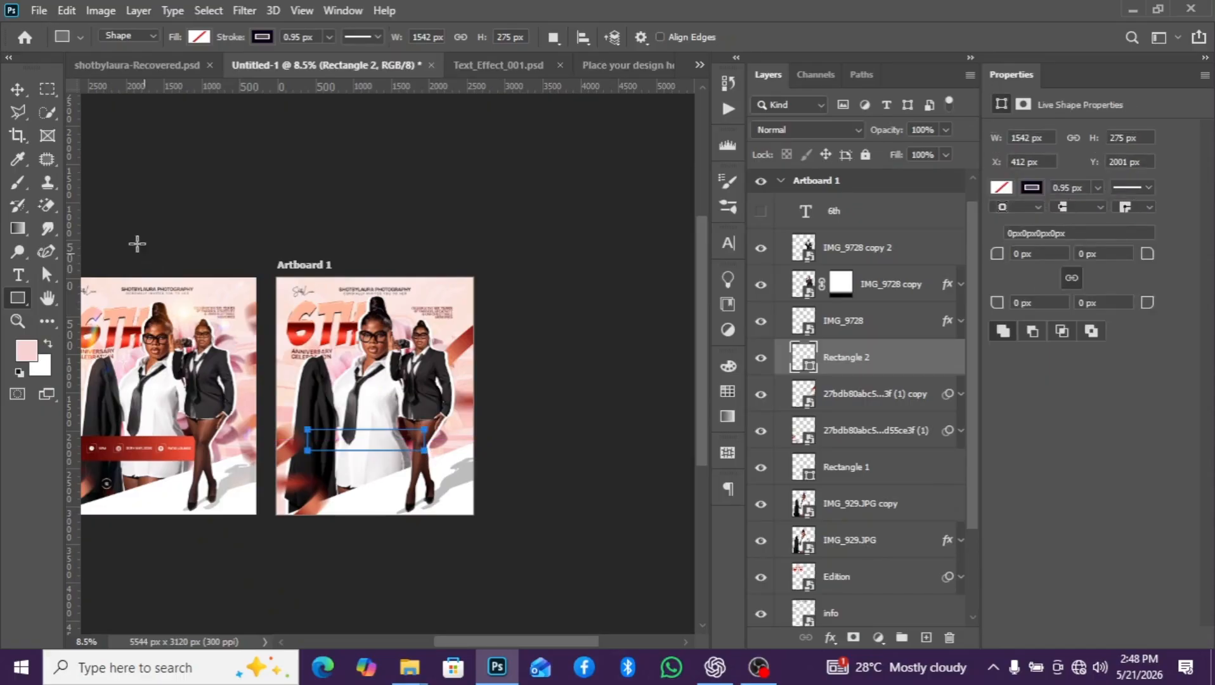
pyautogui.click(10, 89)
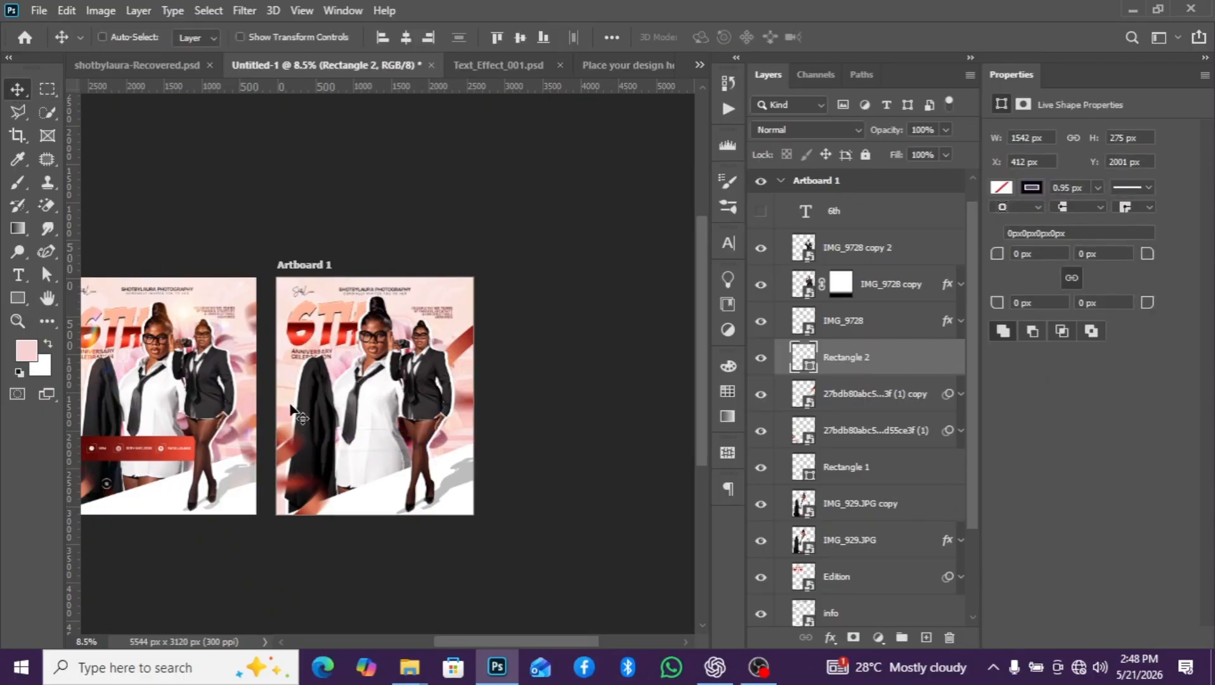
# - Remove the new rectangle's stroke and fill it with the dark-to-bright red linear gradient preset
pyautogui.click(1031, 187)
pyautogui.click(977, 221)
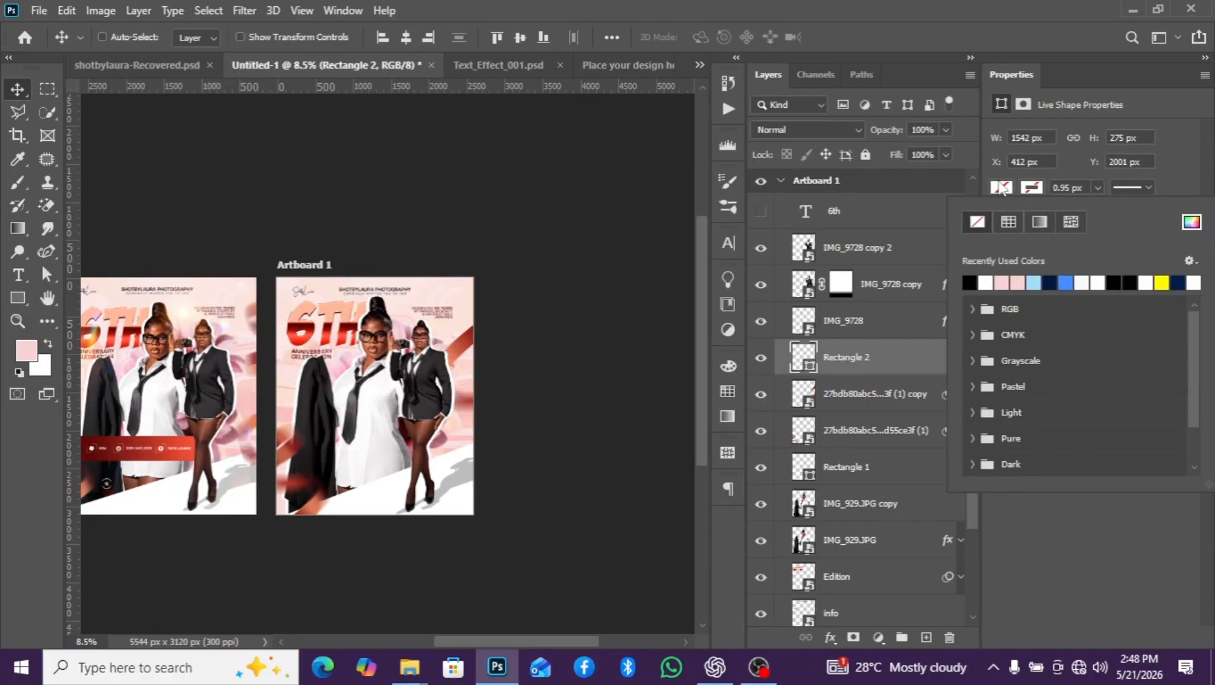
pyautogui.click(1199, 225)
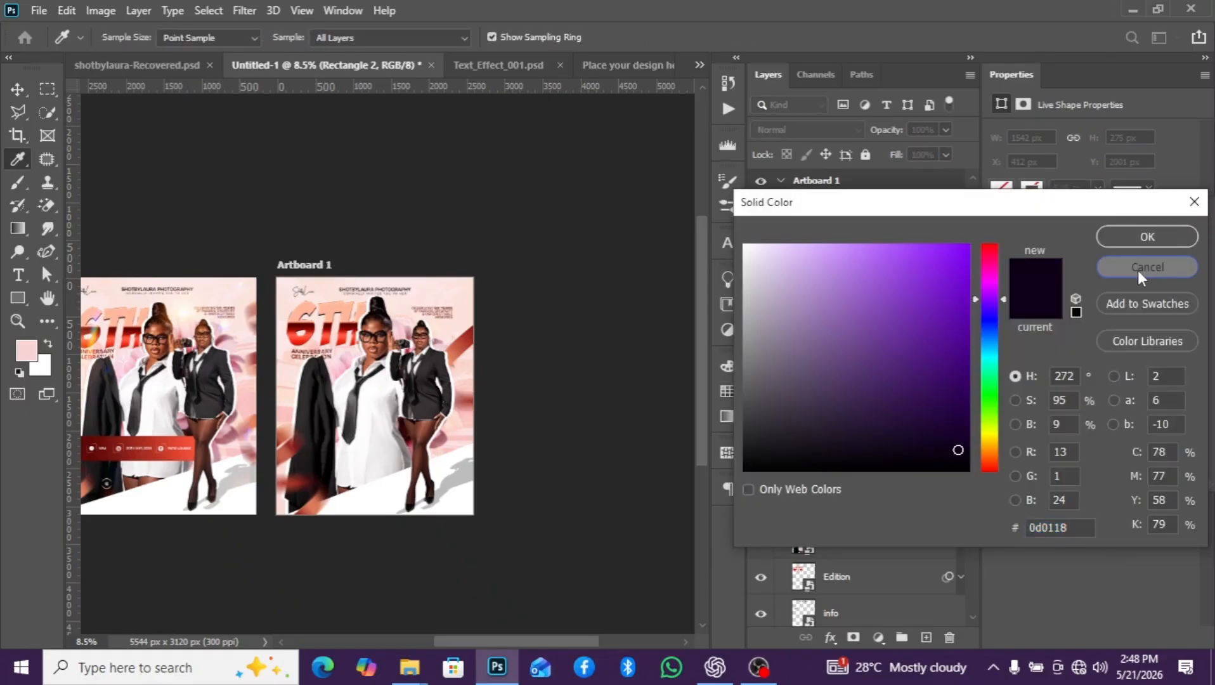
pyautogui.click(1135, 266)
pyautogui.click(1004, 189)
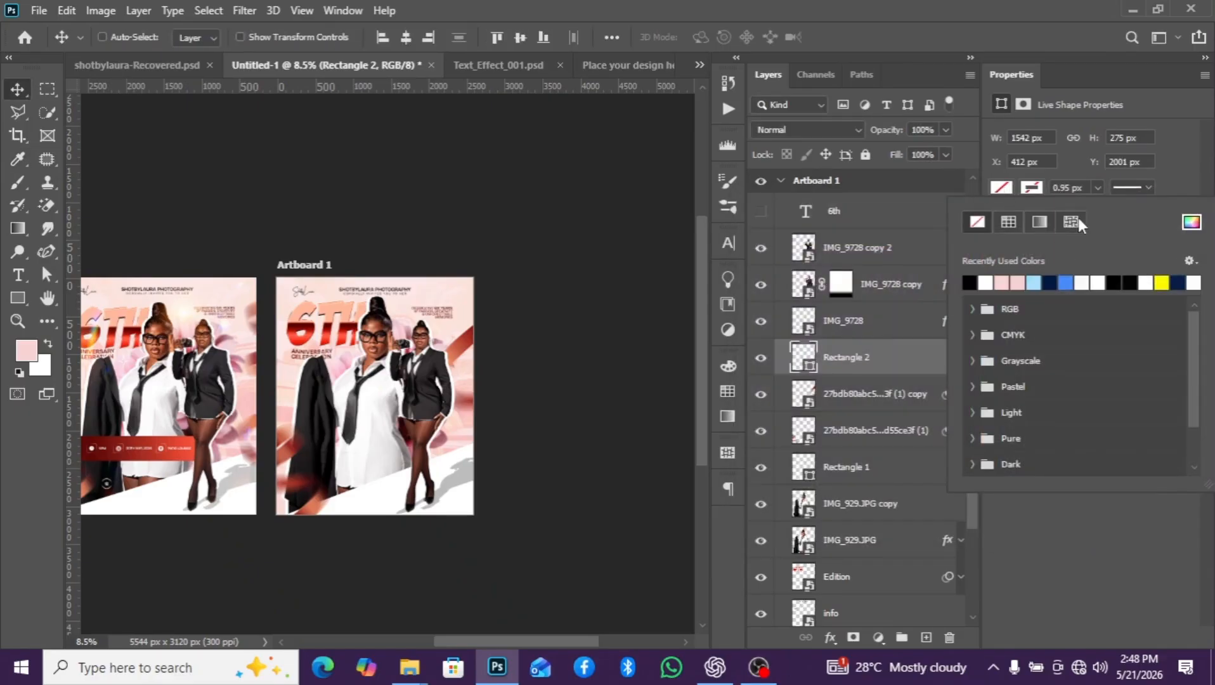
pyautogui.click(1040, 221)
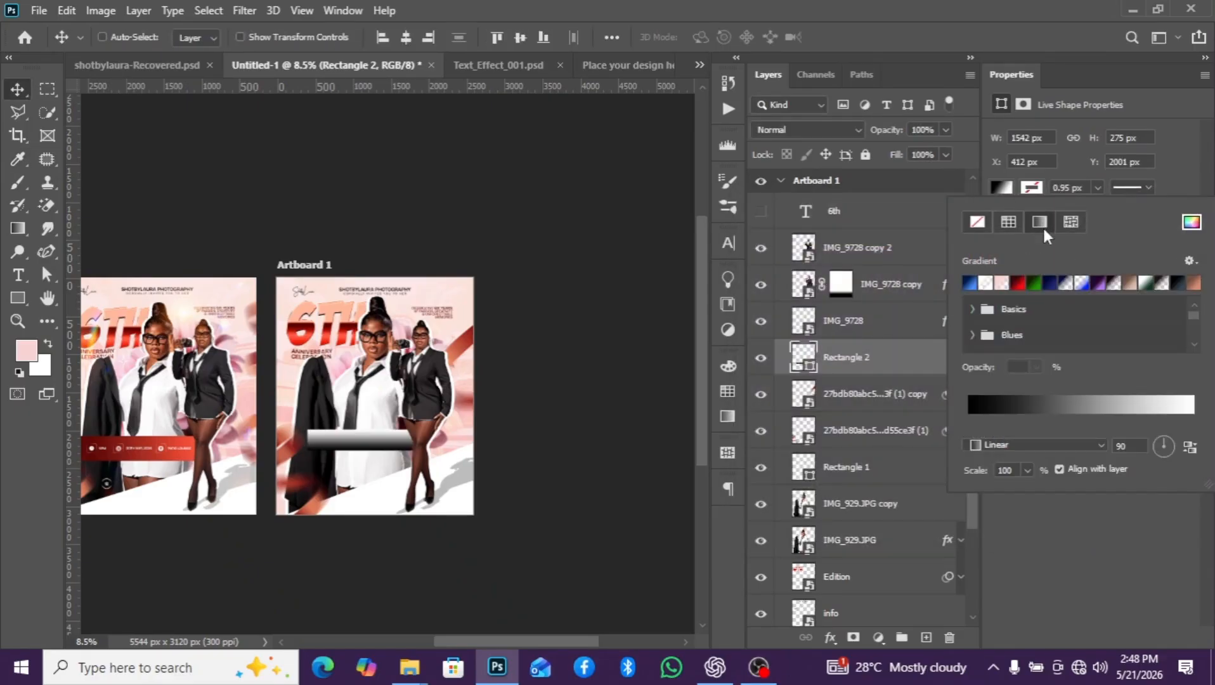
pyautogui.click(1019, 283)
pyautogui.scroll(3, 402, 444)
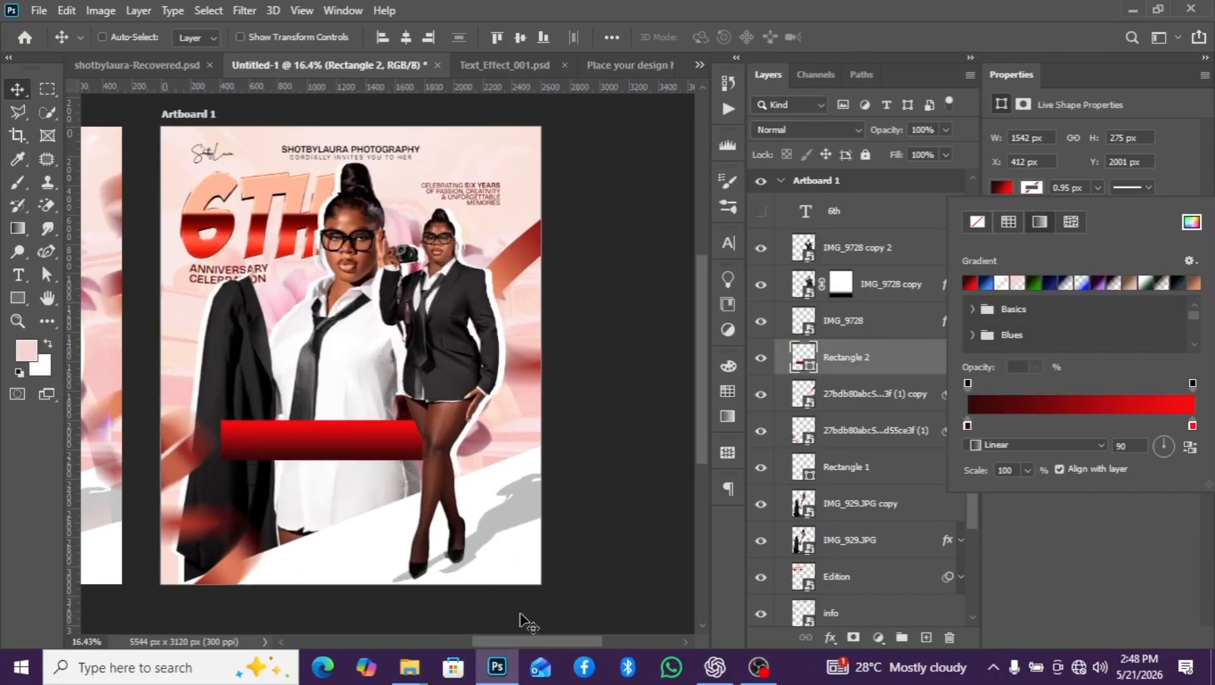
# - Recolor the rectangle's gradient stops to 5c0906 and f24f38, sampled from the two ends of the reference flyer's banner
pyautogui.moveTo(550, 643); pyautogui.dragTo(487, 660)
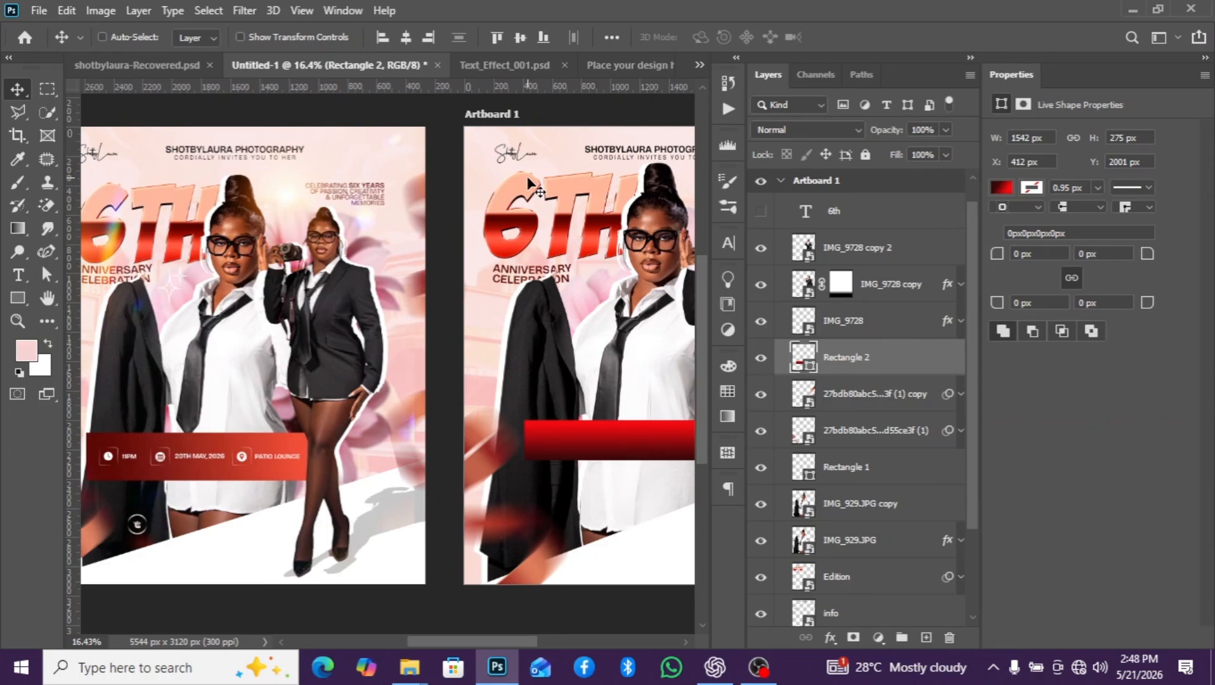
pyautogui.click(998, 185)
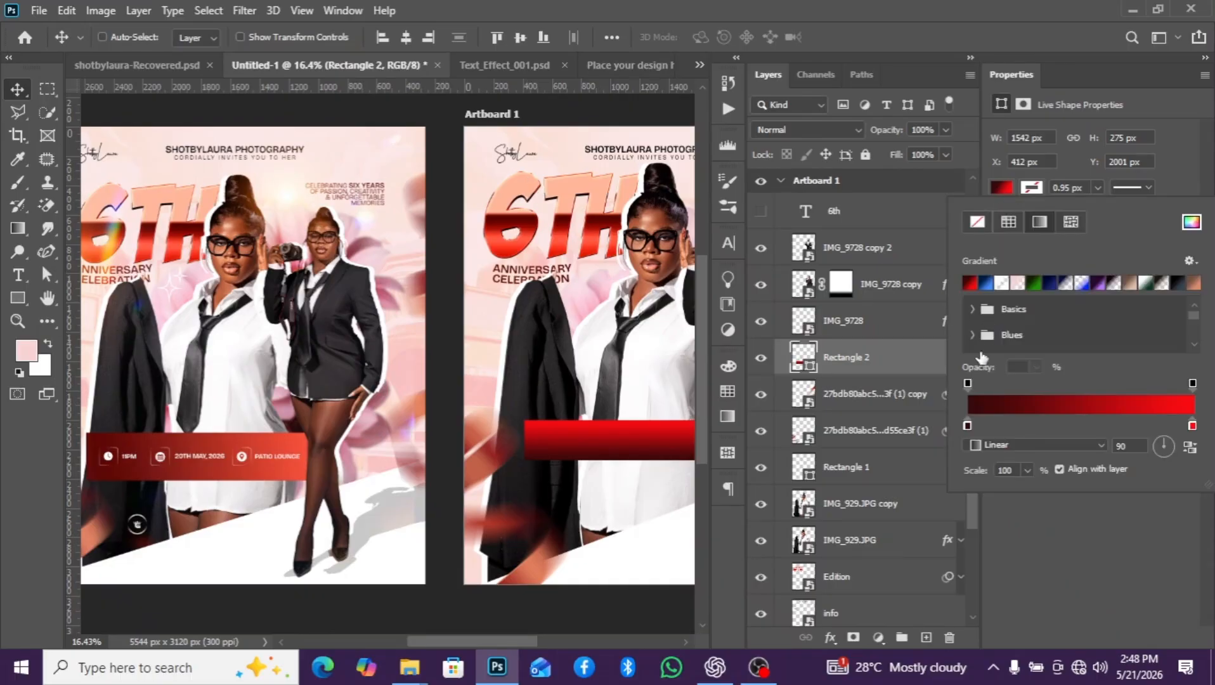
pyautogui.doubleClick(967, 426)
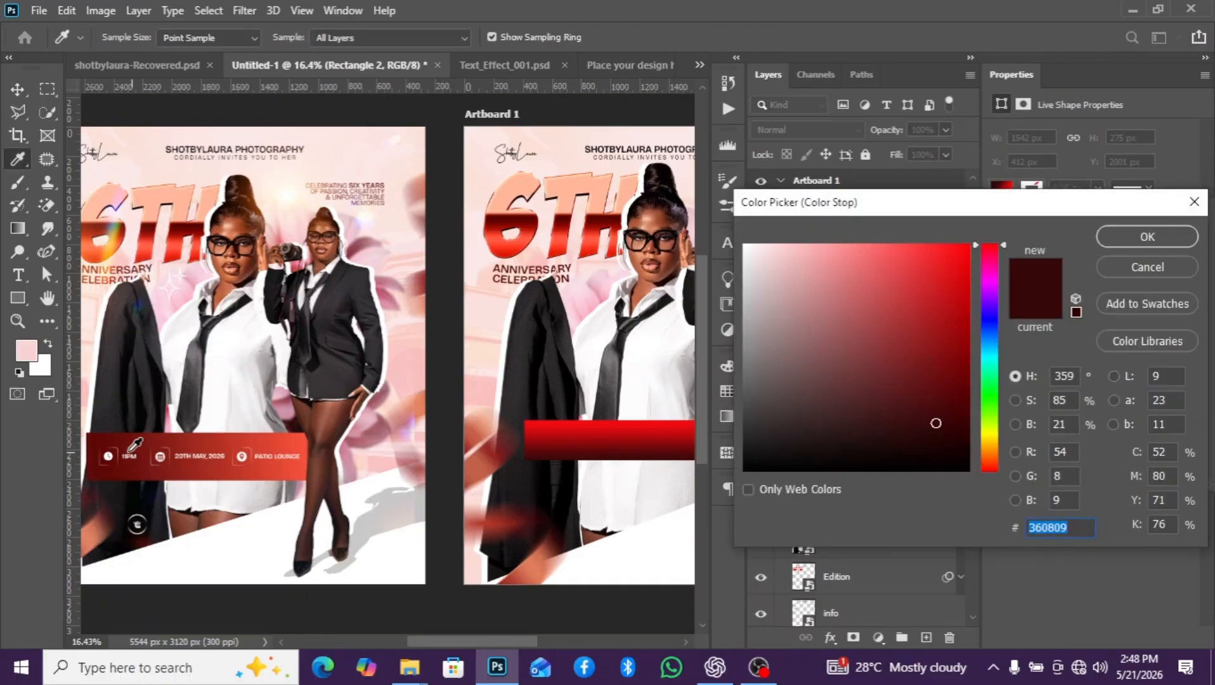
pyautogui.click(98, 434)
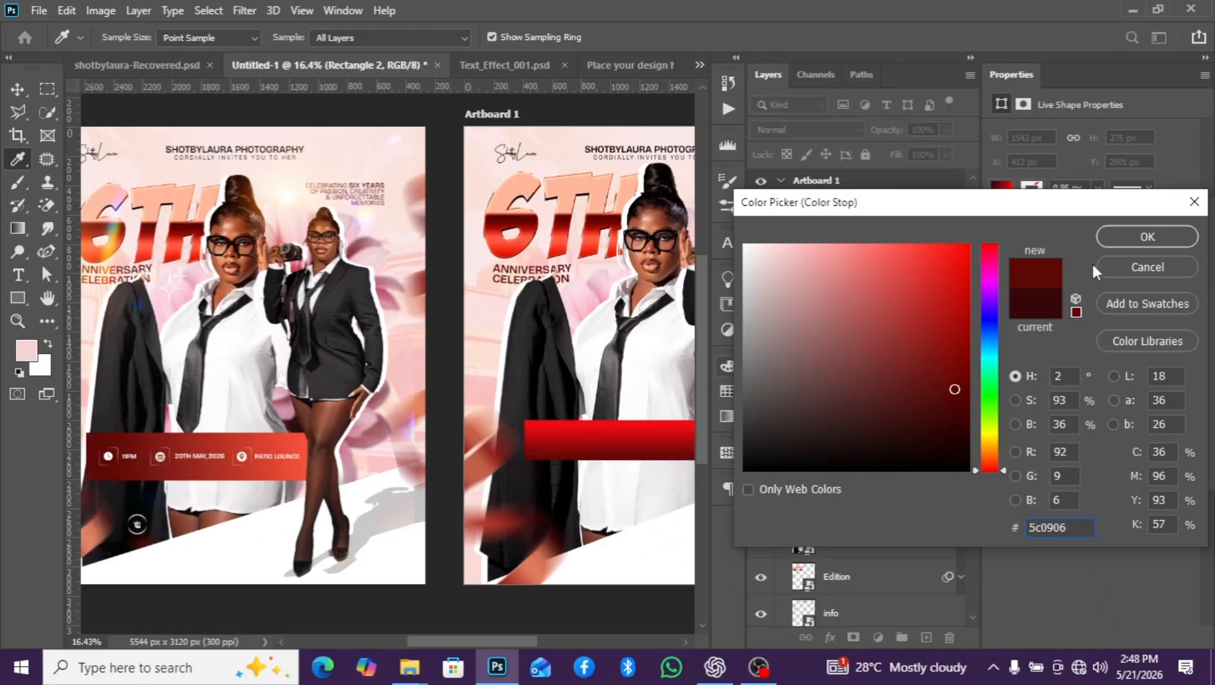
pyautogui.click(1147, 237)
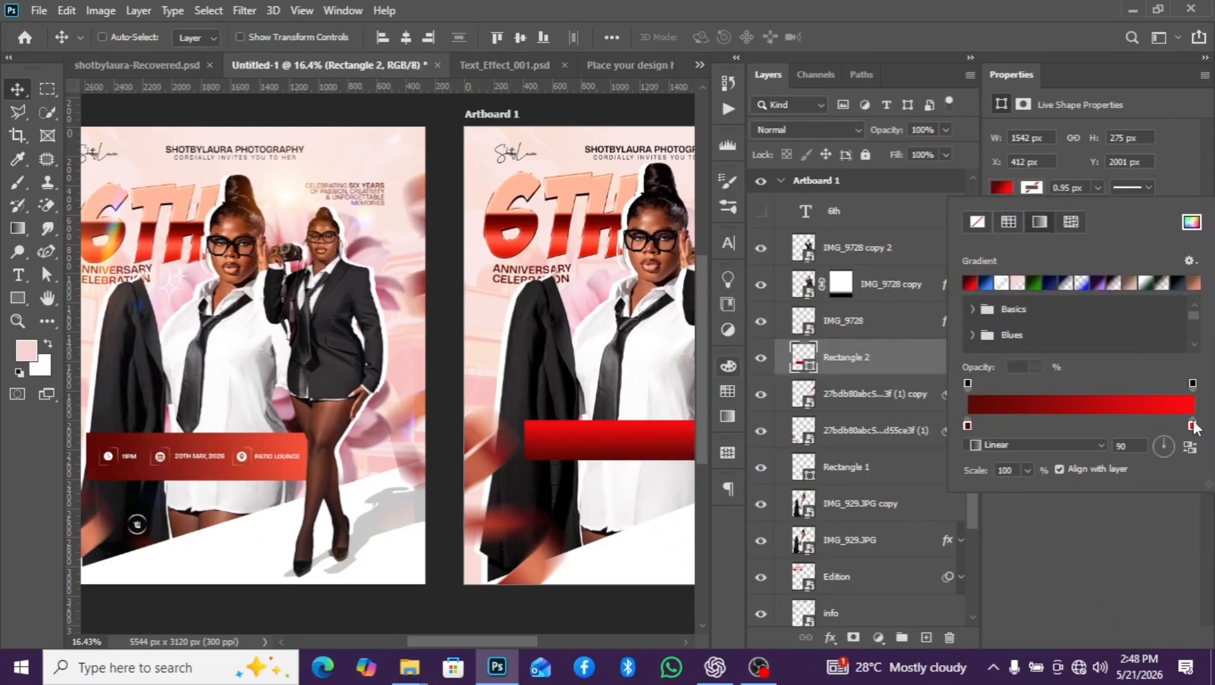
pyautogui.doubleClick(1191, 426)
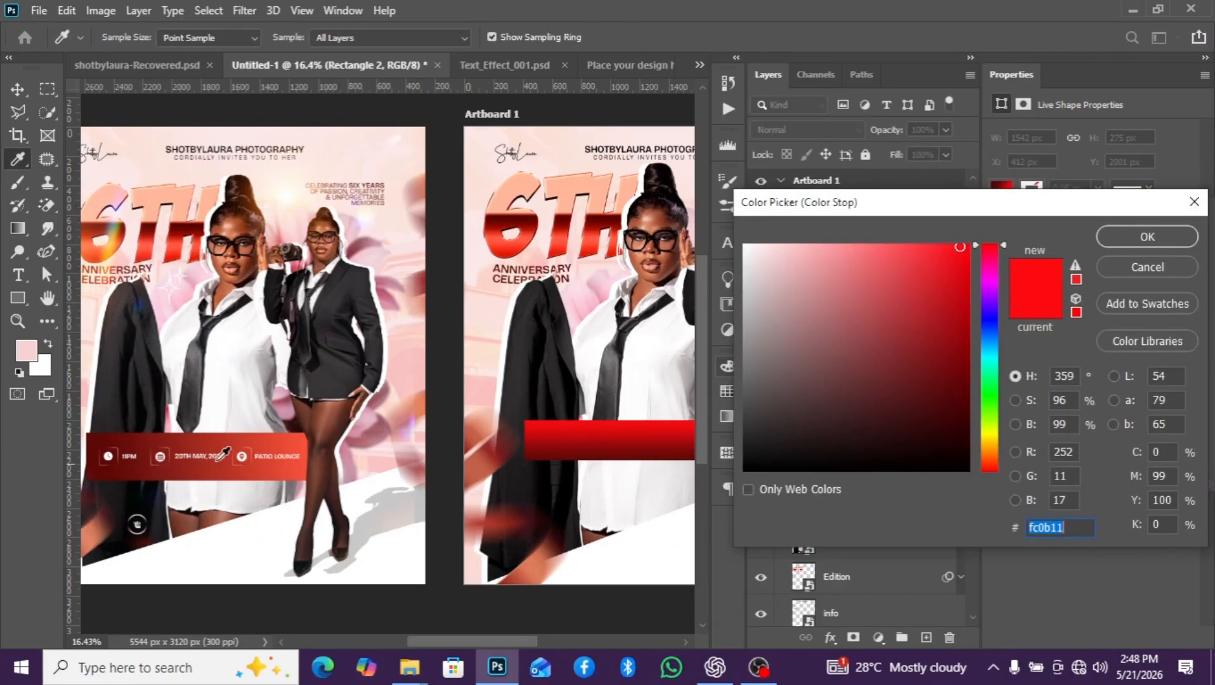
pyautogui.click(305, 435)
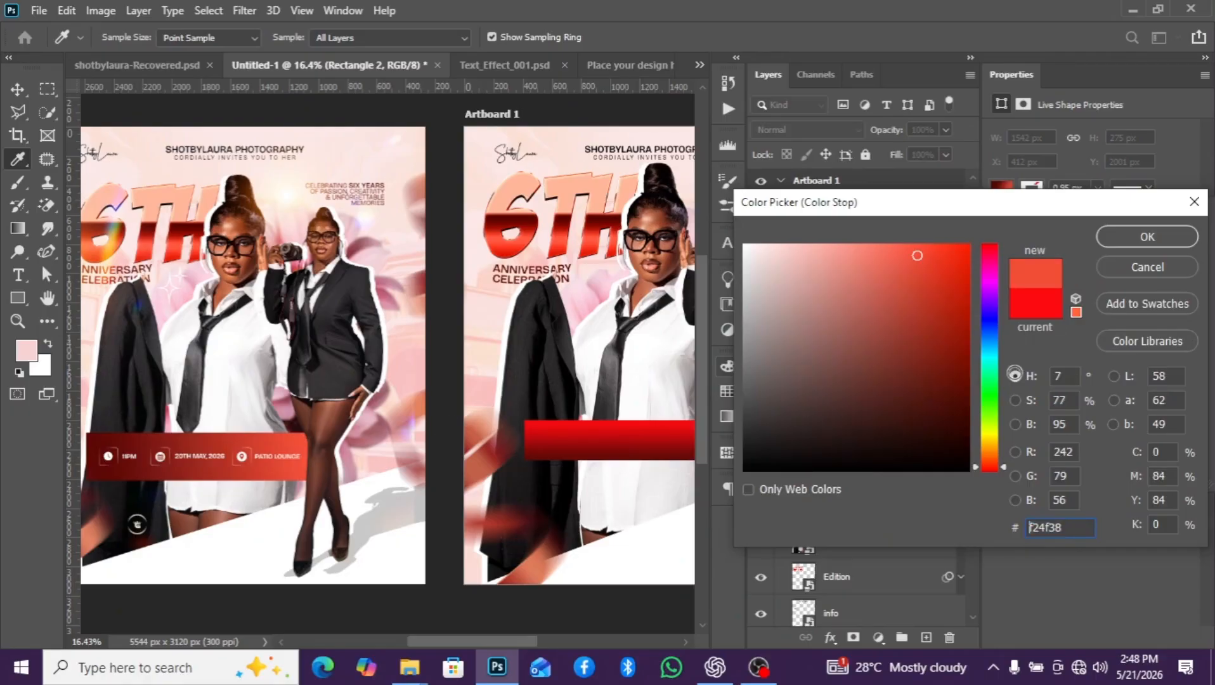
pyautogui.click(1133, 241)
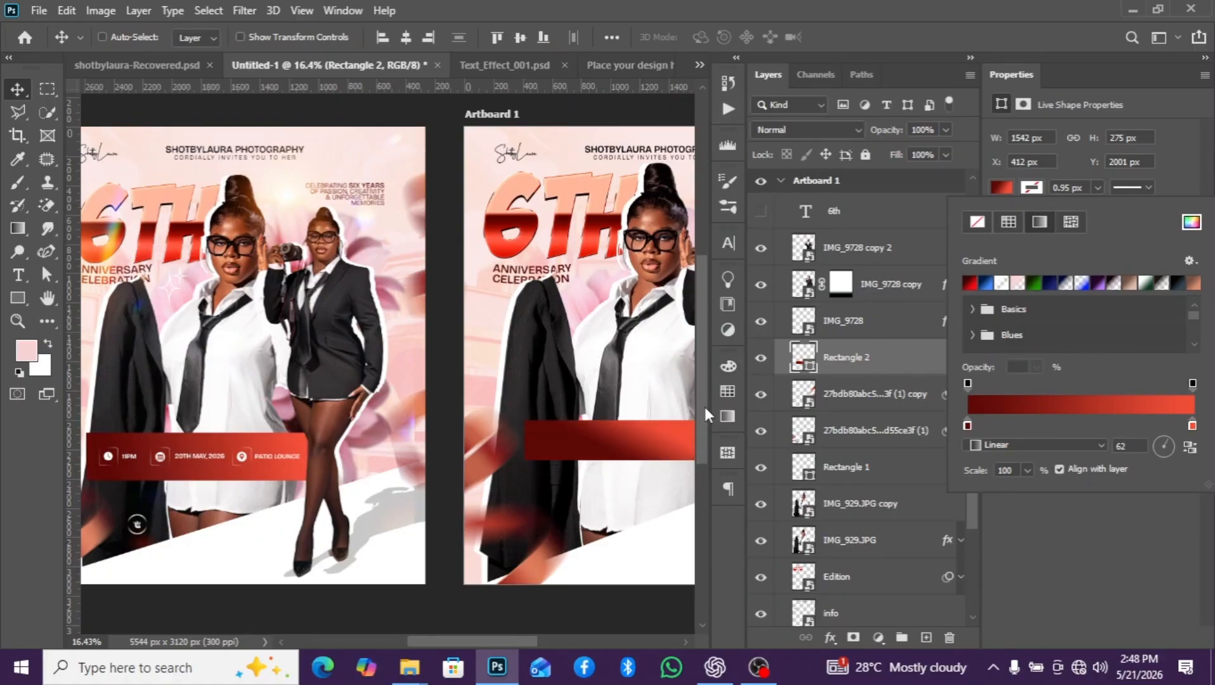
# - Turn the rectangle's gradient angle to nearly horizontal, running from dark red on the left end to light red on the right
pyautogui.moveTo(517, 639); pyautogui.dragTo(547, 638)
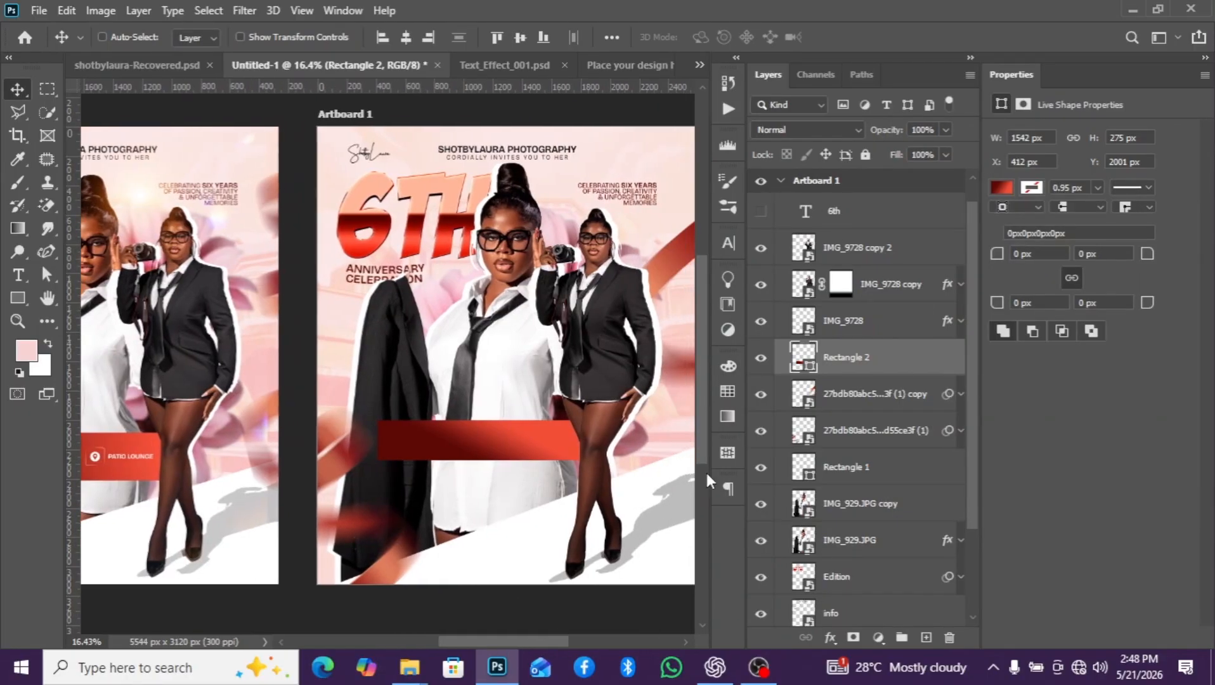
pyautogui.click(1002, 187)
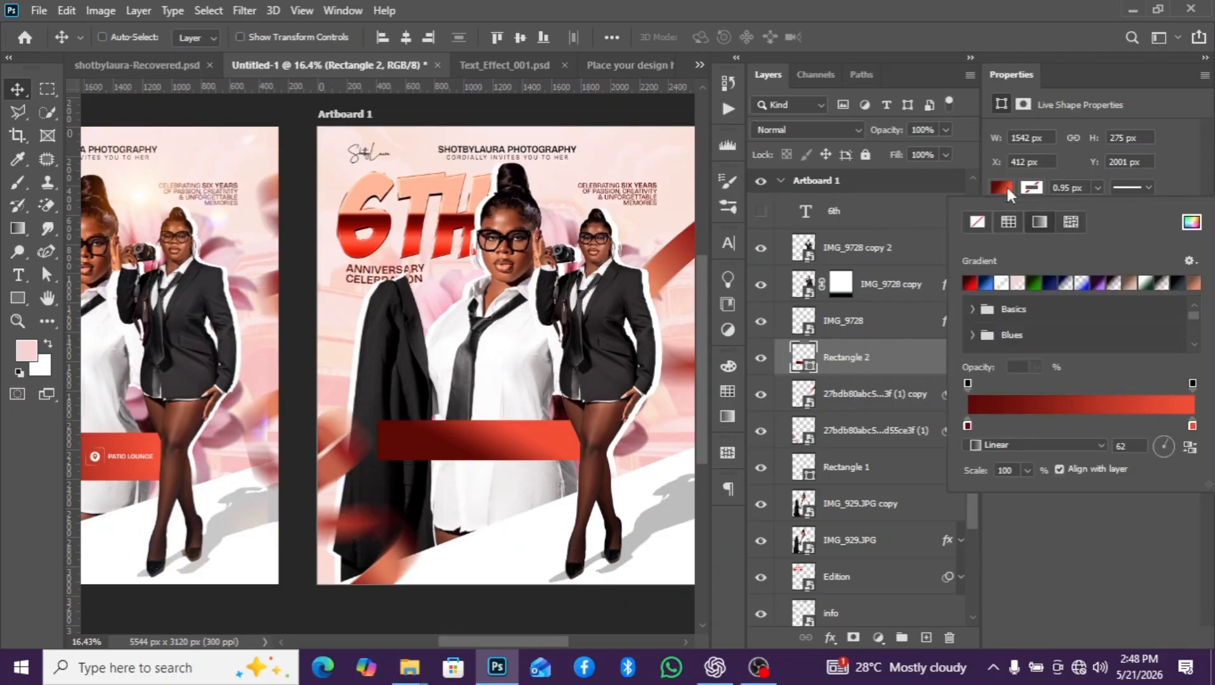
pyautogui.click(1171, 447)
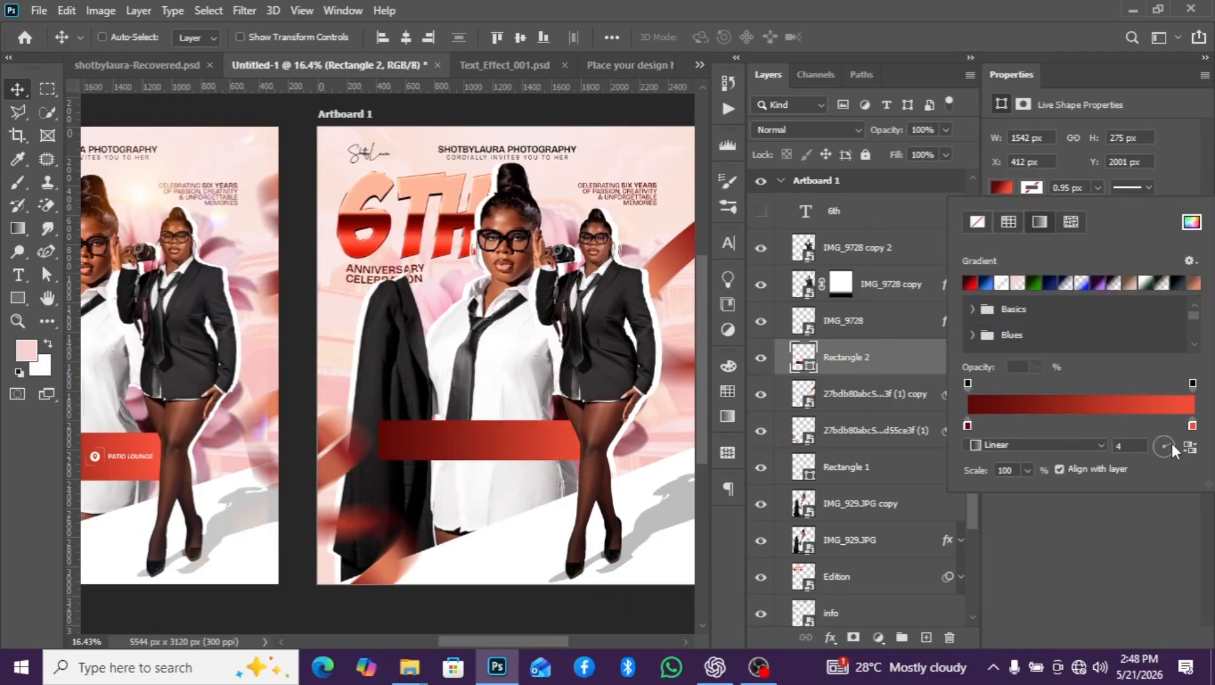
pyautogui.click(1166, 446)
pyautogui.click(459, 445)
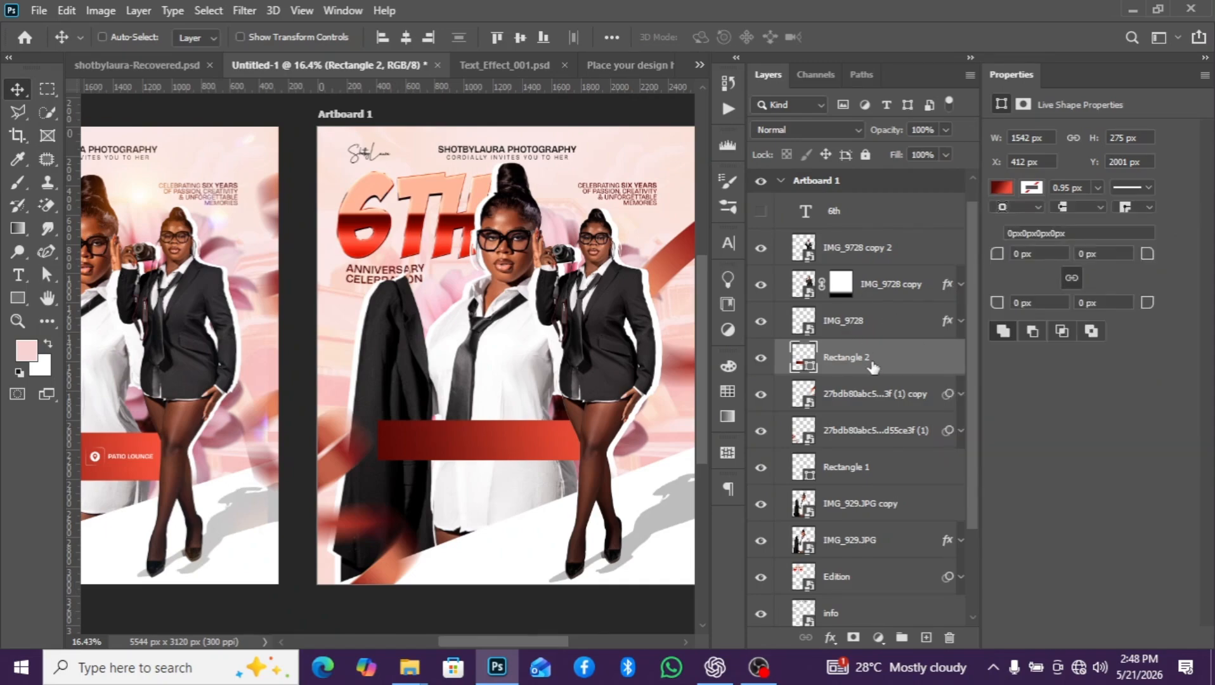
# - Stretch the red banner rectangle downward to a height of 311 px, keeping its width
pyautogui.scroll(-3, 460, 446)
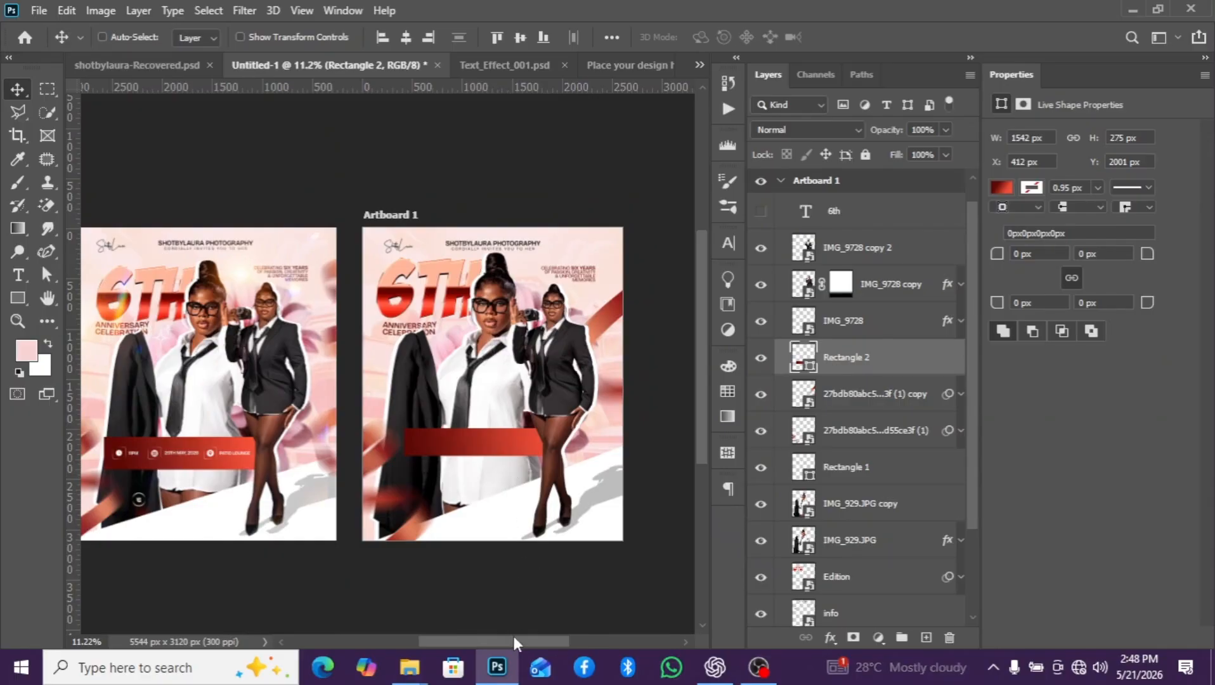
pyautogui.hscroll(-2, 521, 633)
pyautogui.press('ctrl')
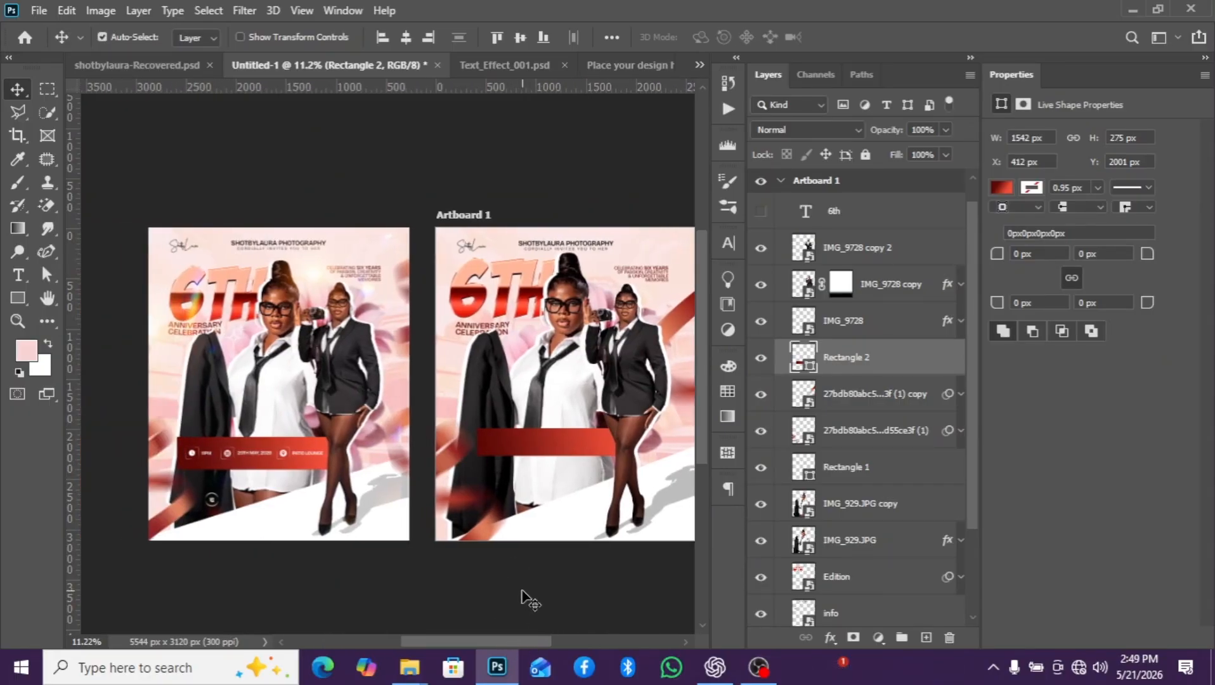
pyautogui.hotkey('ctrl', 't')
pyautogui.scroll(2, 558, 462)
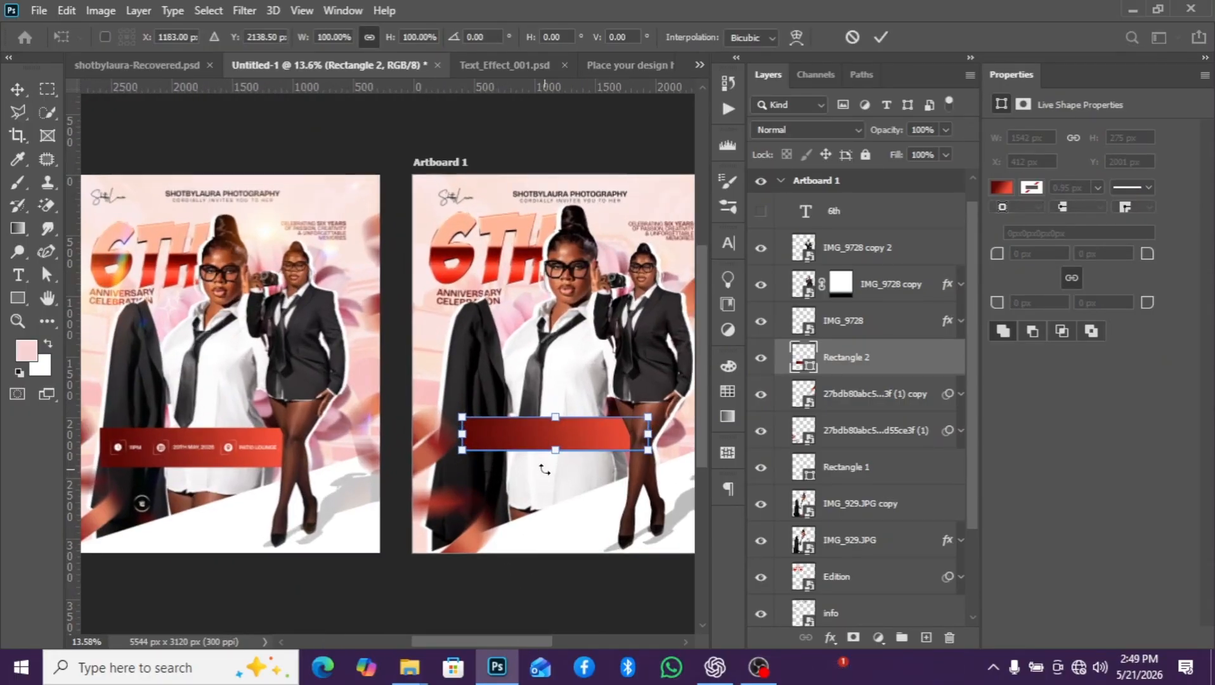
pyautogui.moveTo(560, 448); pyautogui.dragTo(559, 453)
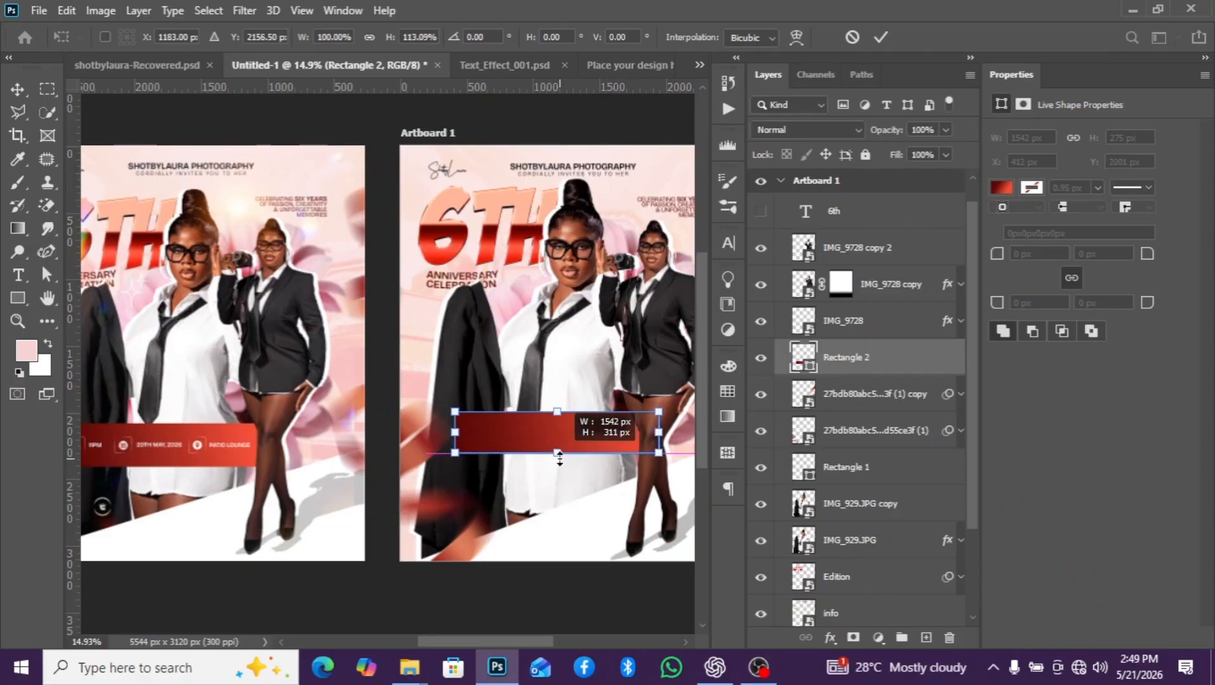
pyautogui.press('Return')
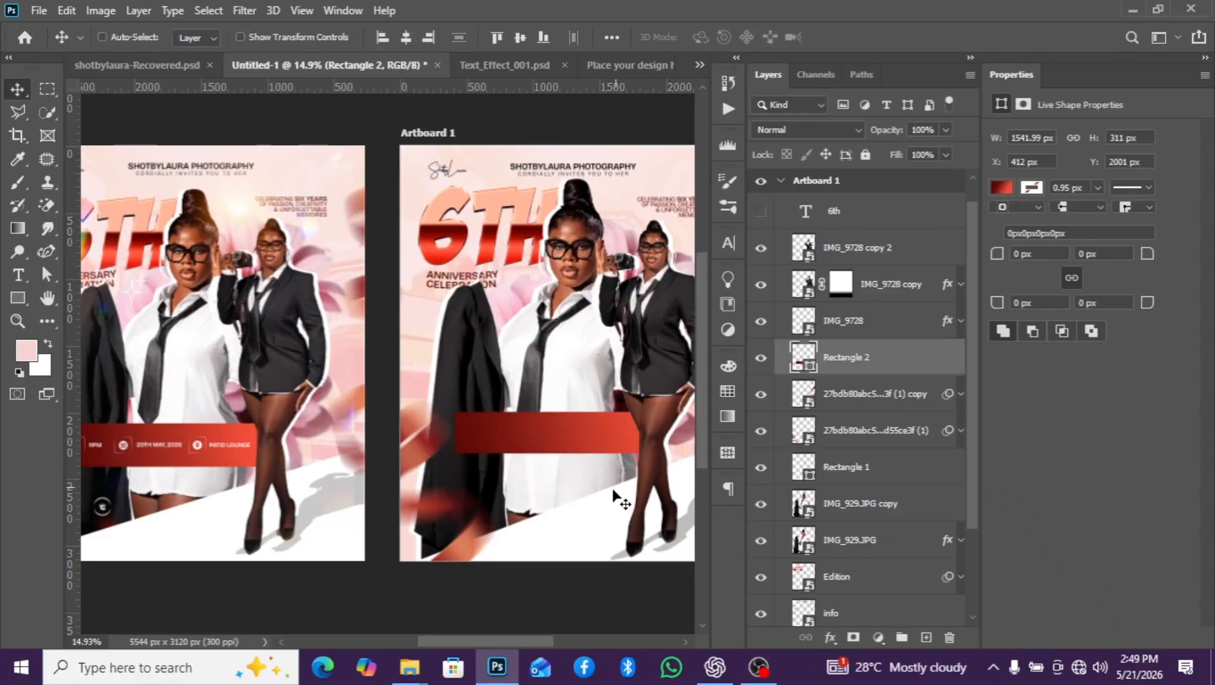
# - Switch to shotbylaura-Recovered.psd and combine its location, date and time groups into one group
pyautogui.scroll(-4, 613, 493)
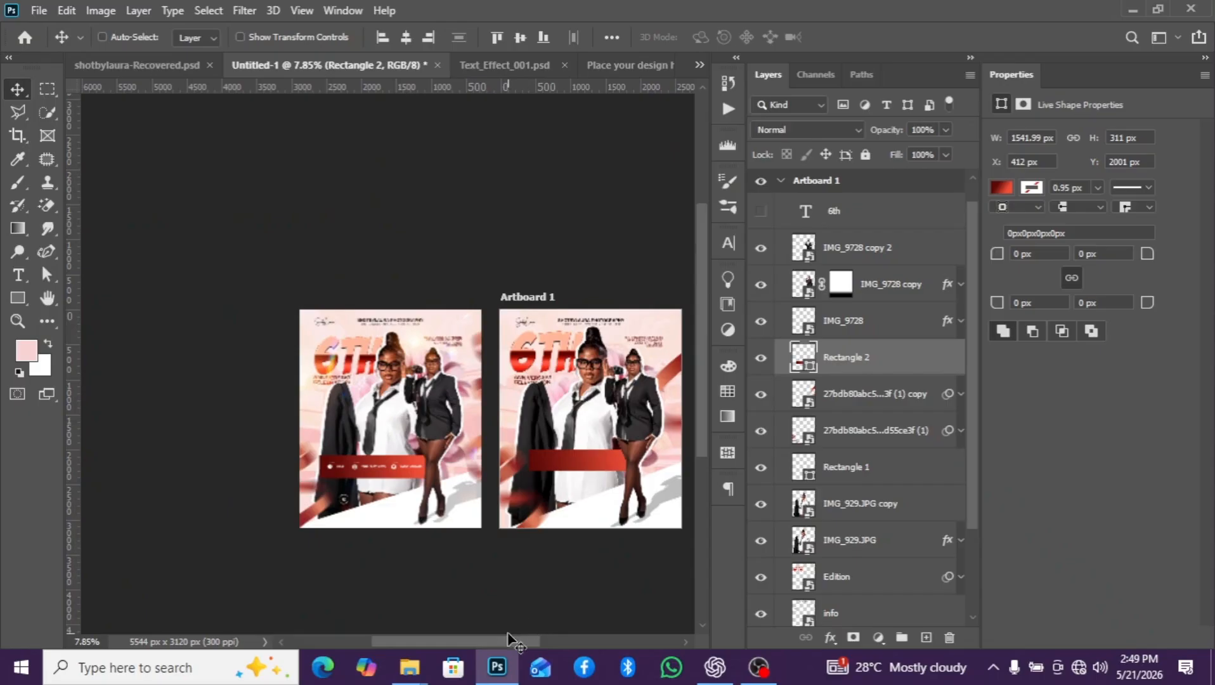
pyautogui.moveTo(515, 642); pyautogui.dragTo(524, 638)
pyautogui.click(134, 66)
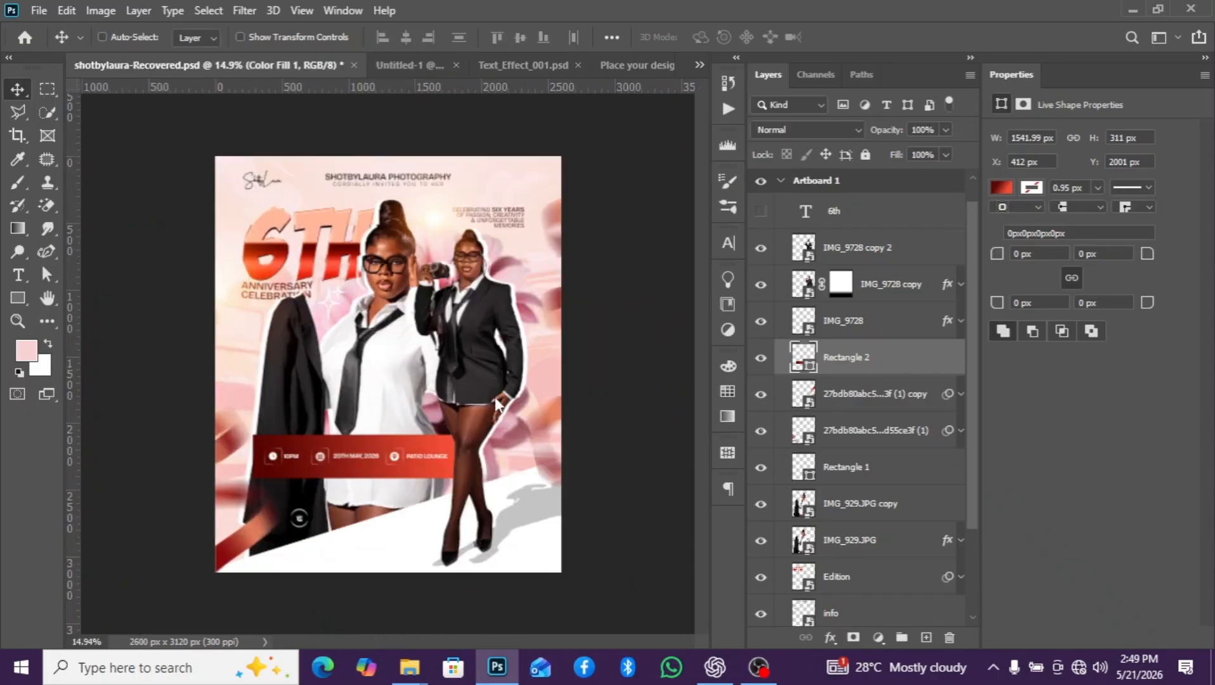
pyautogui.scroll(4, 336, 501)
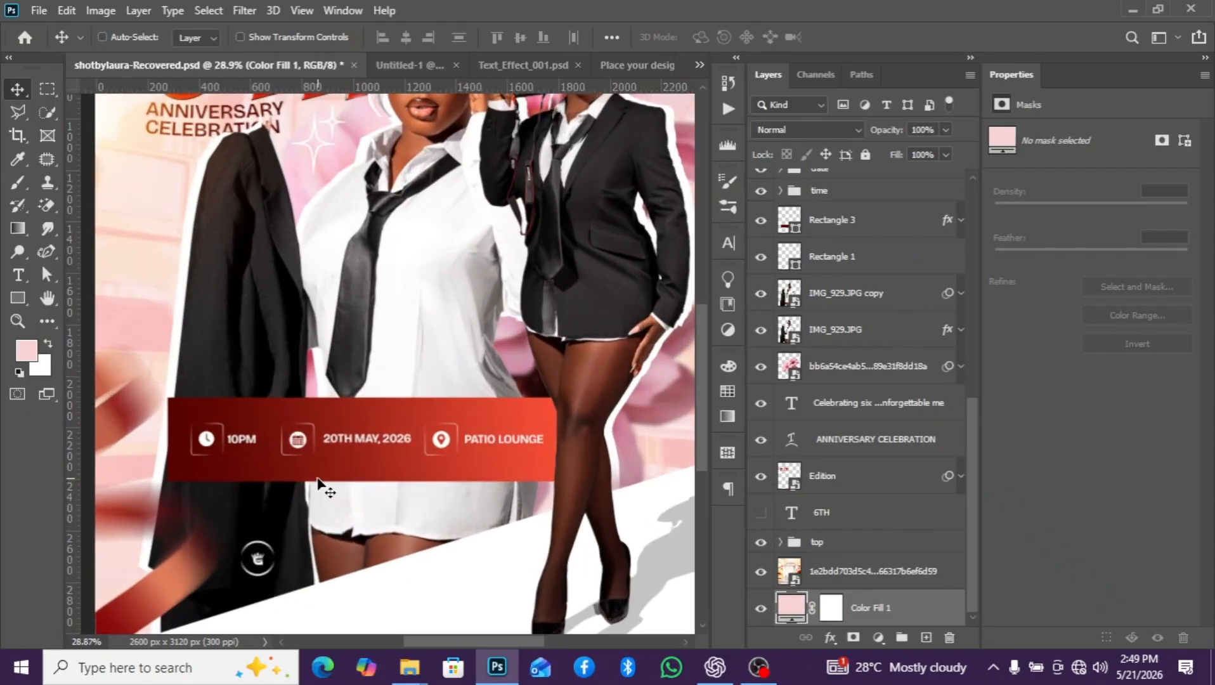
pyautogui.scroll(-2, 318, 482)
pyautogui.scroll(3, 279, 439)
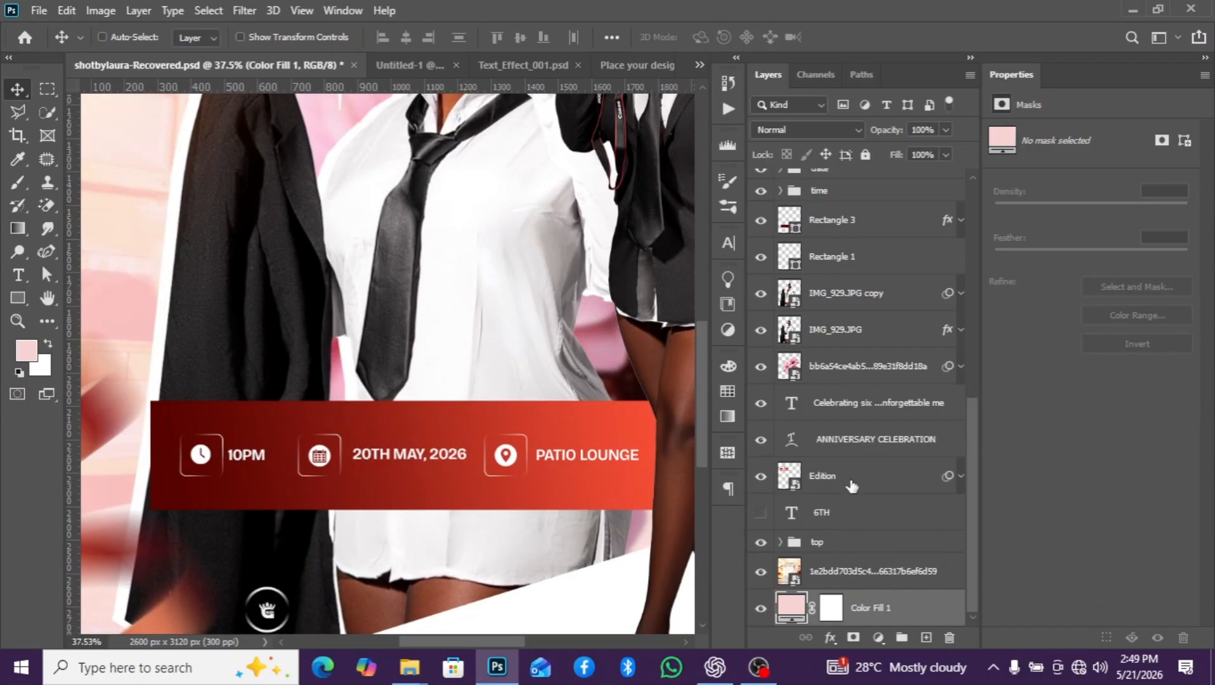
pyautogui.scroll(4, 853, 453)
pyautogui.scroll(1, 849, 407)
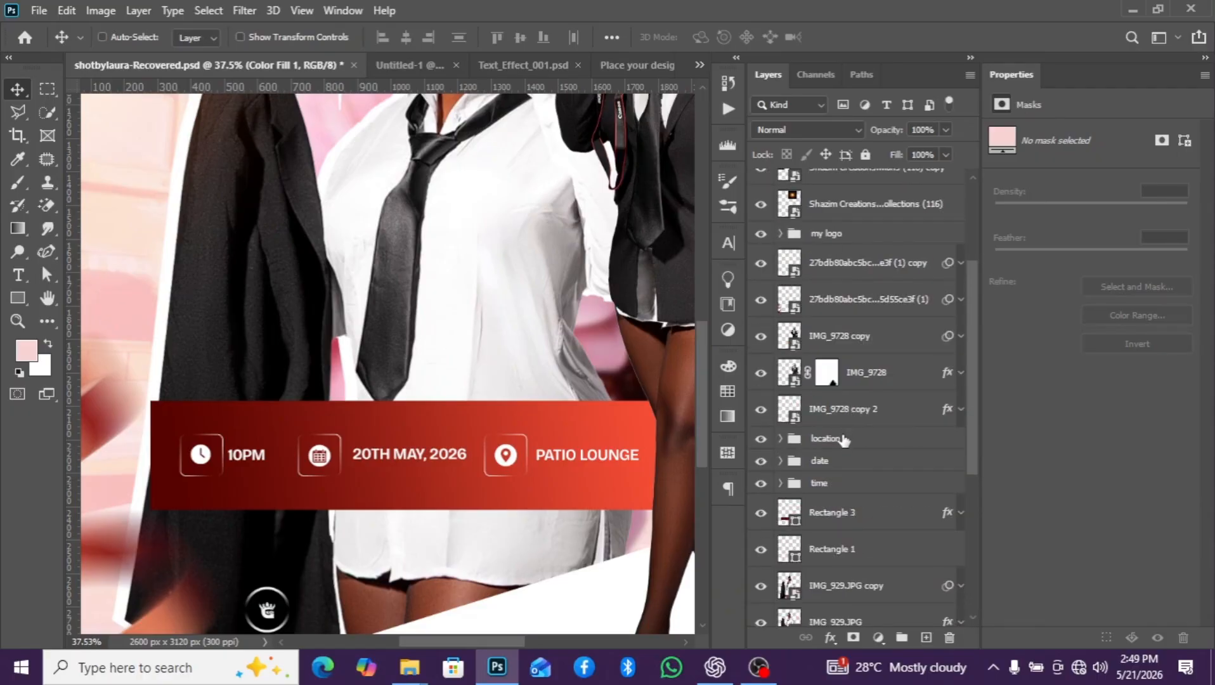
pyautogui.click(841, 437)
pyautogui.keyDown('shift'); pyautogui.click(840, 483); pyautogui.keyUp('shift')
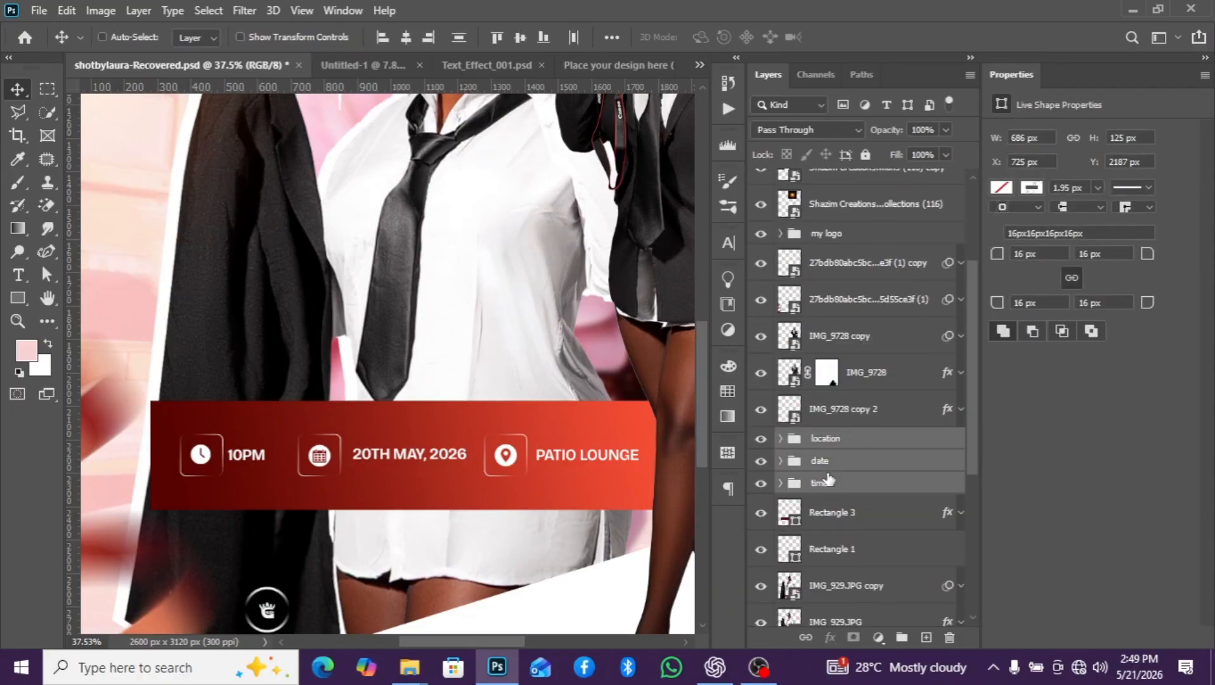
pyautogui.hotkey('ctrl', 'g')
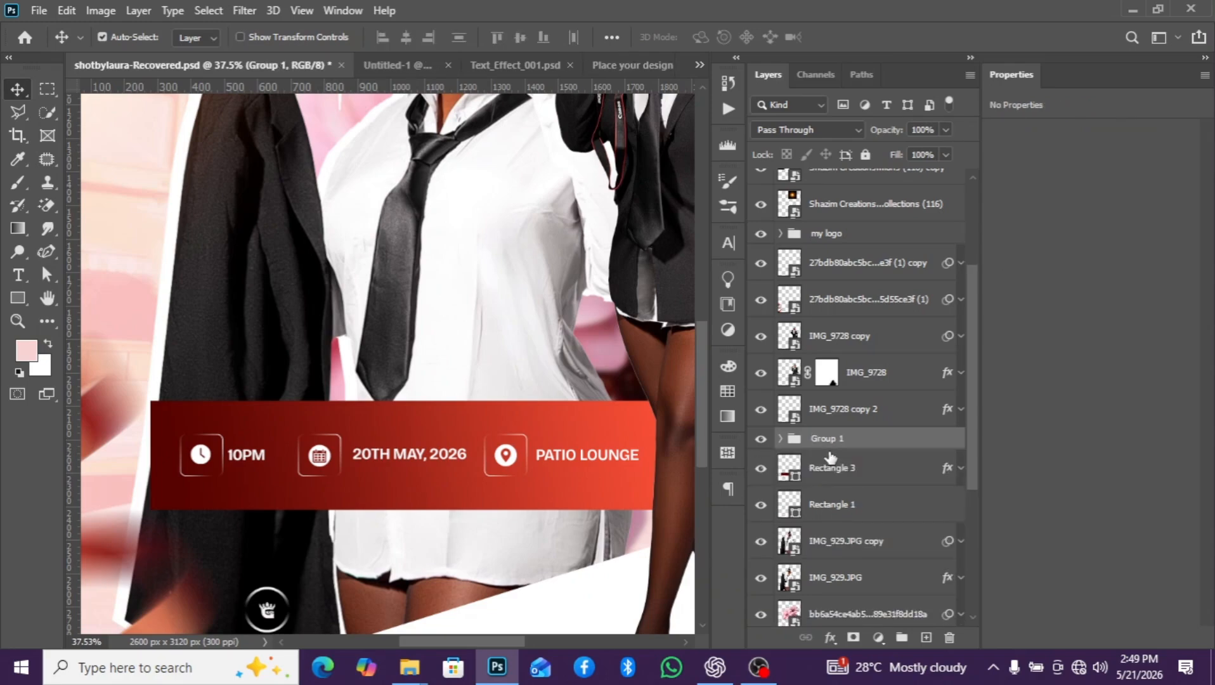
# - Copy the combined event-details group into the Untitled-1 document and position it over the red banner
pyautogui.moveTo(825, 443); pyautogui.dragTo(409, 140)
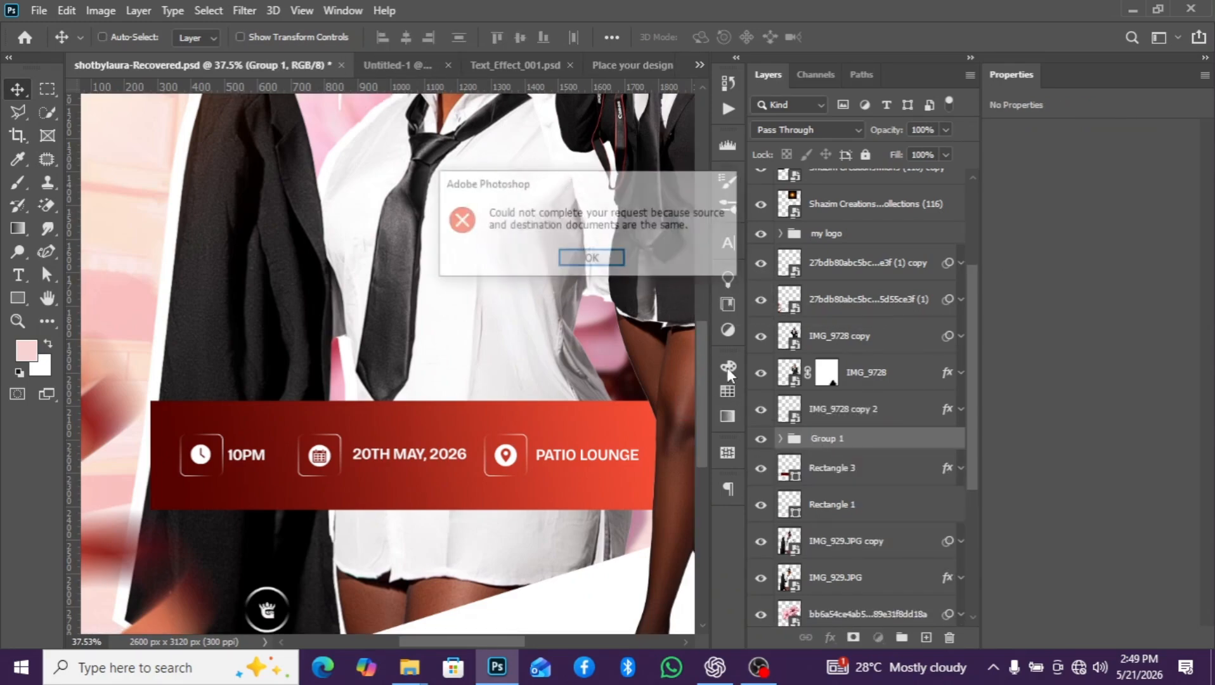
pyautogui.click(610, 263)
pyautogui.moveTo(817, 452); pyautogui.dragTo(564, 486)
pyautogui.scroll(1, 565, 484)
pyautogui.scroll(3, 566, 490)
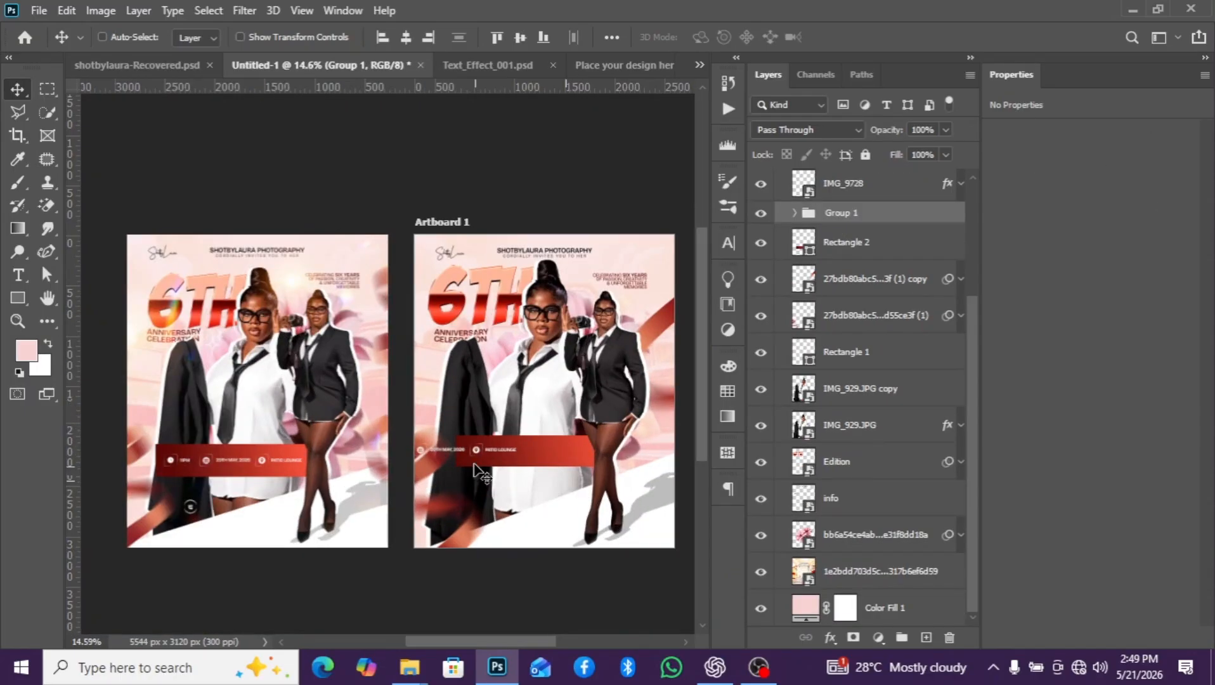
pyautogui.moveTo(492, 441); pyautogui.dragTo(578, 439)
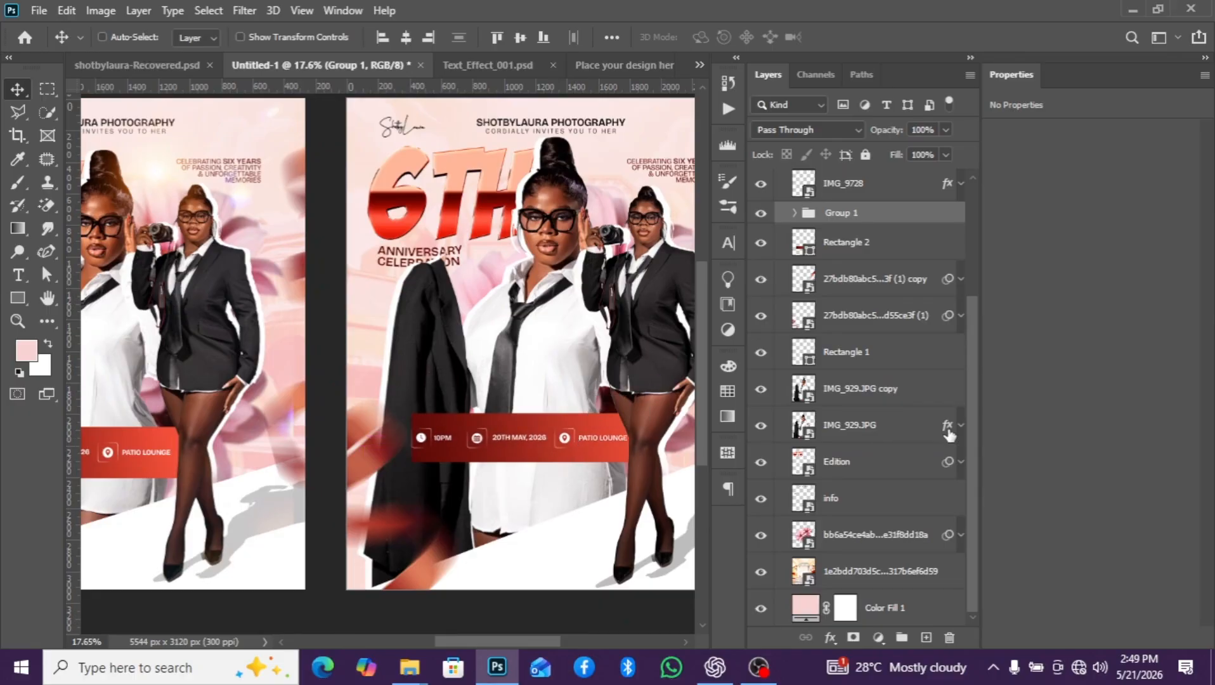
# - Shift the red gradient banner rectangle slightly left, keeping its vertical position at 2001 px
pyautogui.click(868, 253)
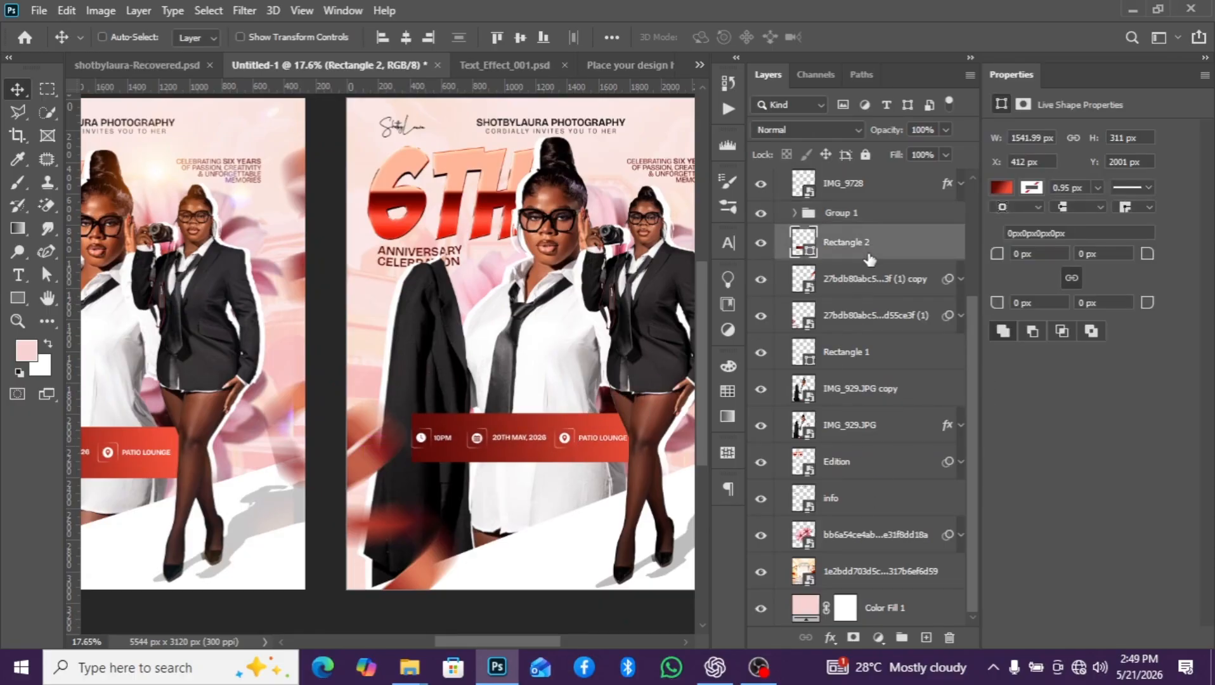
pyautogui.moveTo(634, 409); pyautogui.dragTo(631, 408)
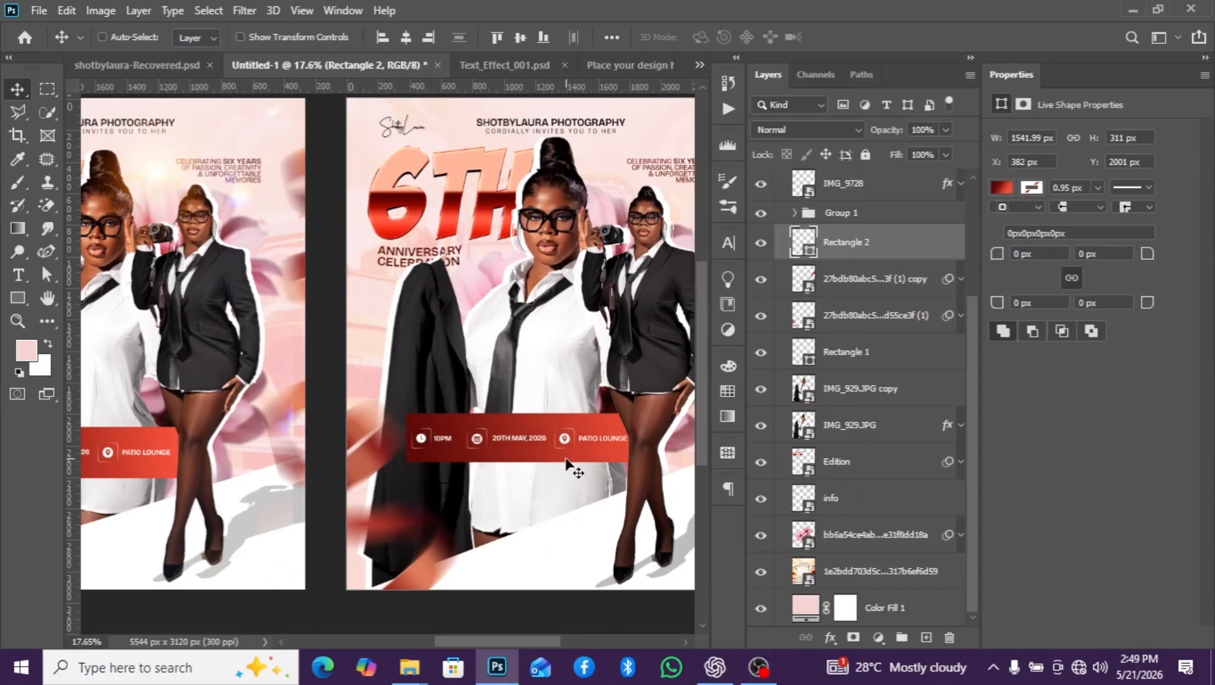
pyautogui.press('Left')
pyautogui.press('Left')
pyautogui.press('Left')
pyautogui.press('Left')
pyautogui.press('Left')
pyautogui.press('Left')
pyautogui.press('Left')
pyautogui.press('Left')
pyautogui.press('Left')
pyautogui.press('Left')
pyautogui.press('Left')
pyautogui.press('Left')
pyautogui.press('Left')
pyautogui.press('Left')
pyautogui.press('Left')
pyautogui.press('Left')
pyautogui.press('Left')
pyautogui.press('Left')
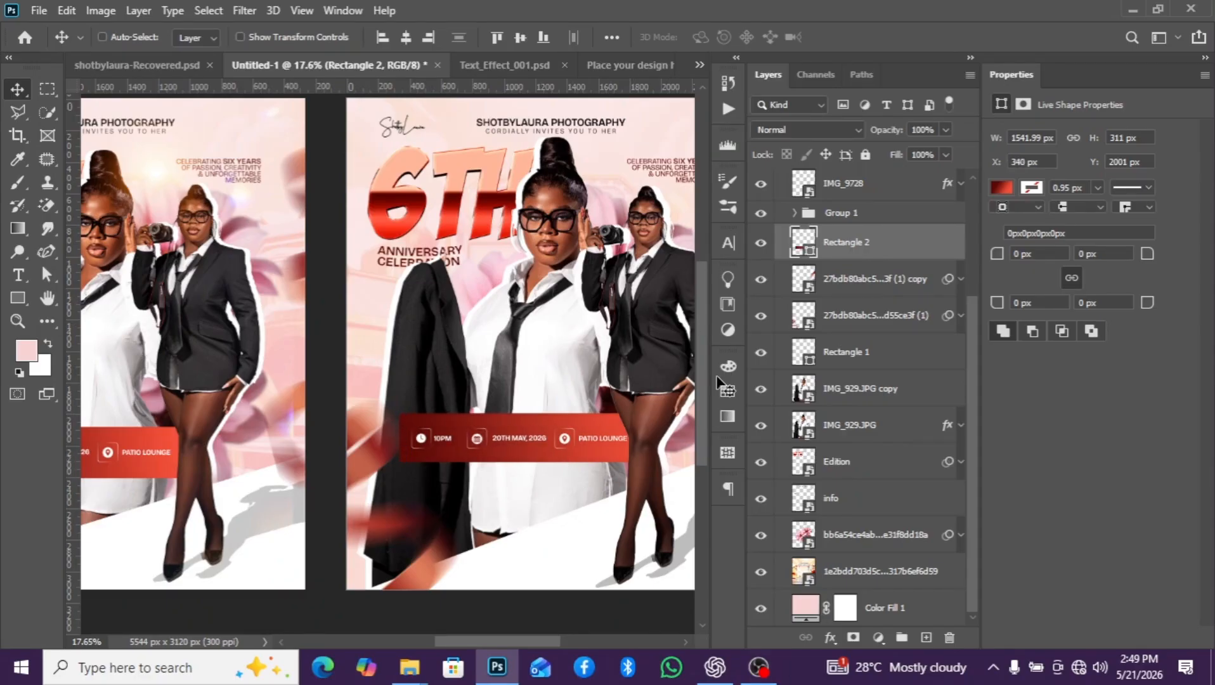
# - Nudge the event-details group slightly left so it lines up with the red banner
pyautogui.click(850, 213)
pyautogui.press('Left')
pyautogui.press('Left')
pyautogui.press('Left')
pyautogui.press('Left')
pyautogui.press('Left')
pyautogui.press('Left')
pyautogui.press('Left')
pyautogui.press('Left')
pyautogui.press('Left')
pyautogui.press('Left')
pyautogui.press('Left')
pyautogui.press('Left')
pyautogui.press('Left')
pyautogui.press('Left')
pyautogui.press('Left')
pyautogui.press('Left')
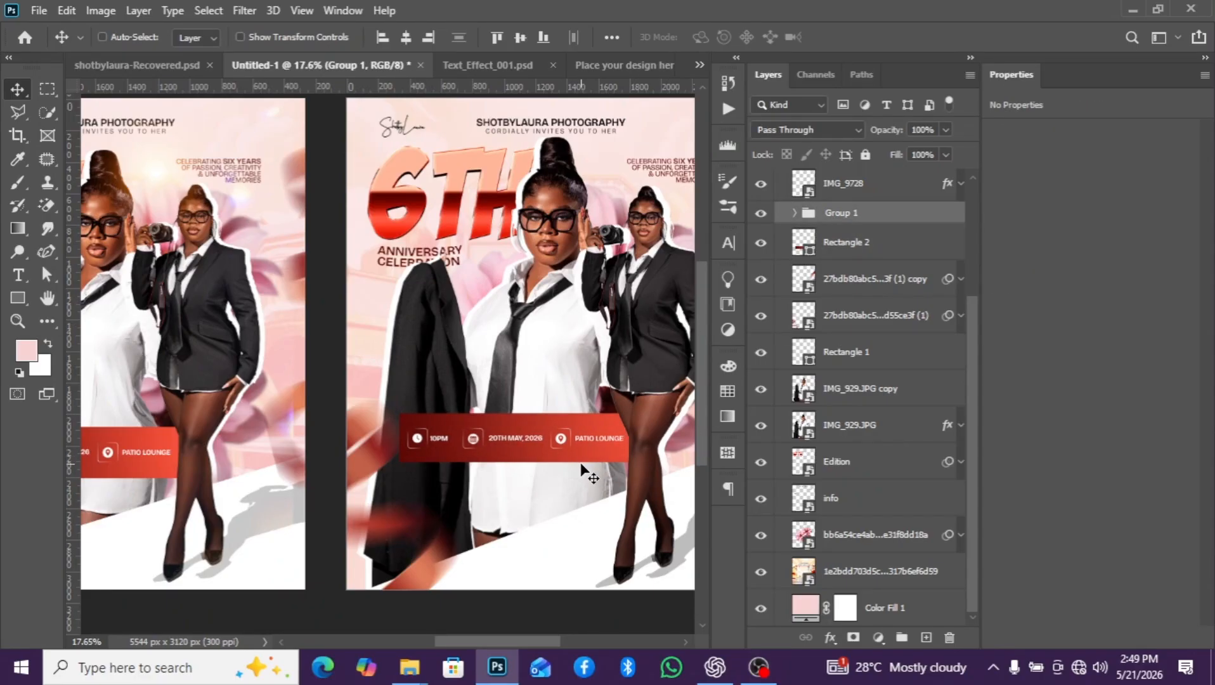
pyautogui.scroll(-3, 579, 461)
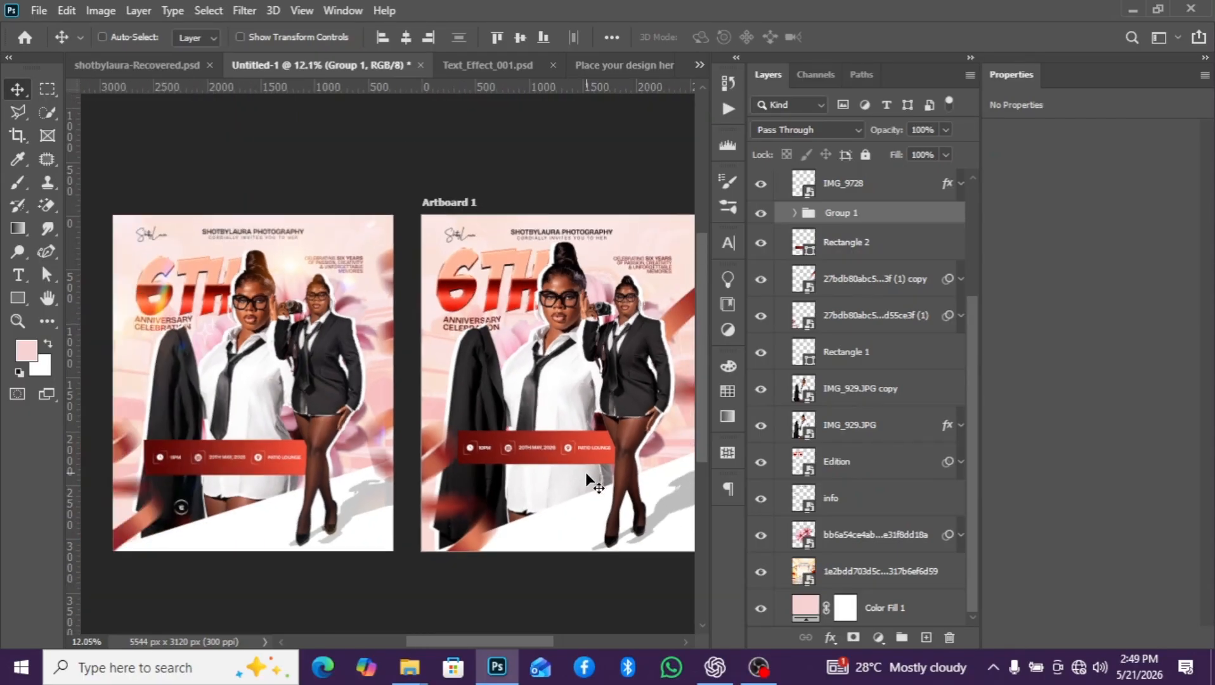
pyautogui.scroll(7, 555, 437)
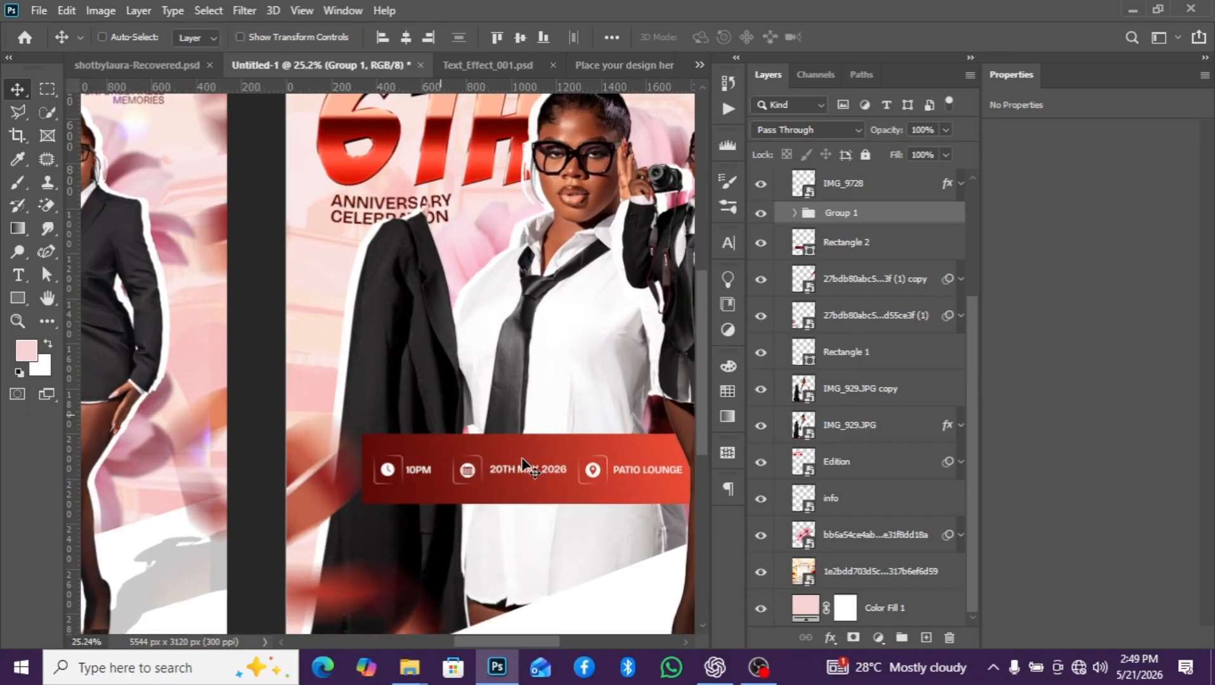
# - Draw a small unfilled rectangle about 106 x 115 px beside the jacket, layered above IMG_9728
pyautogui.click(893, 188)
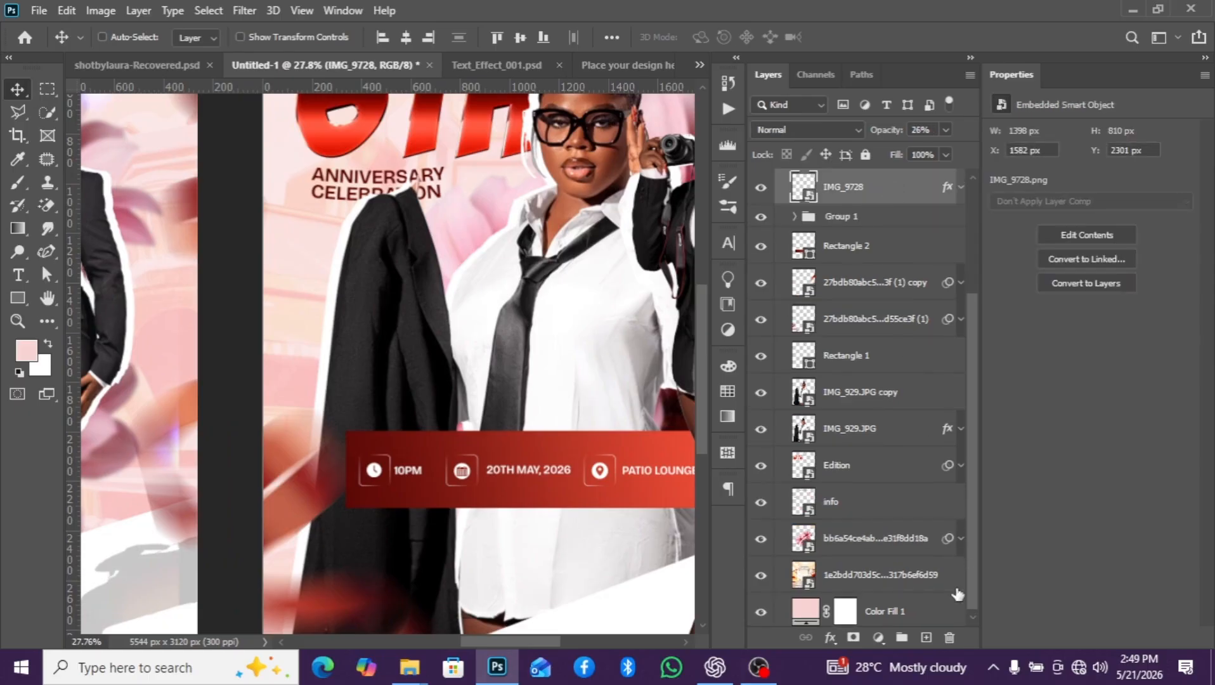
pyautogui.click(18, 297)
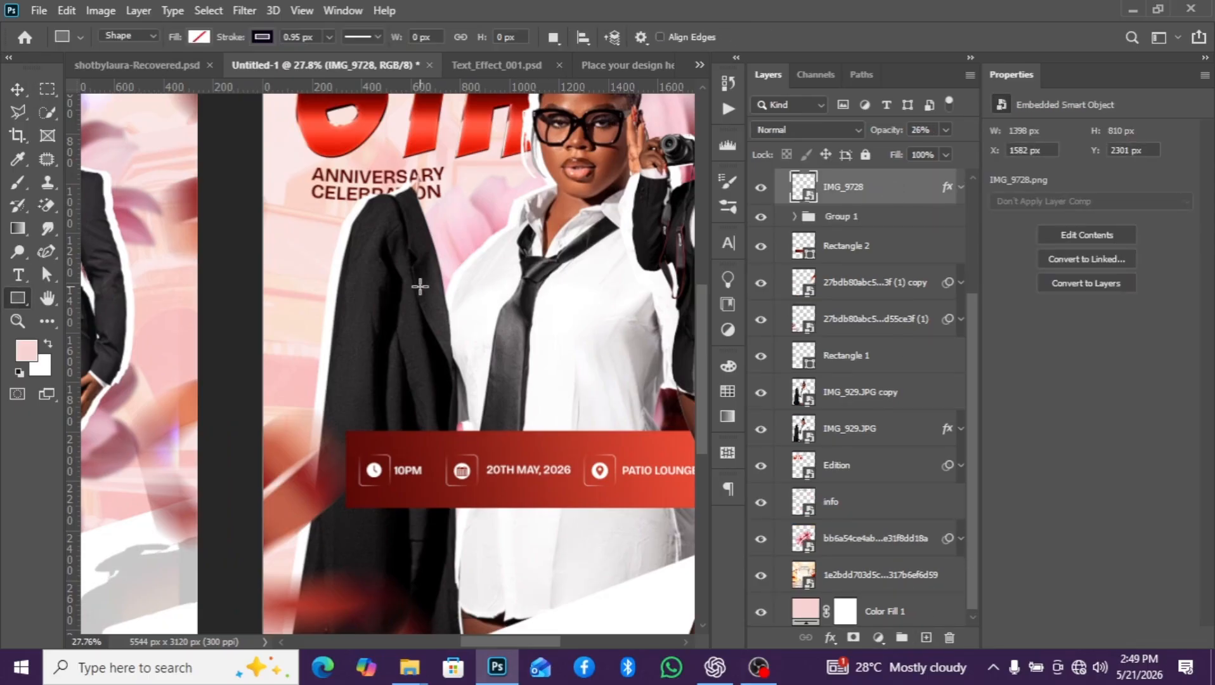
pyautogui.scroll(2, 421, 282)
pyautogui.moveTo(287, 280)
pyautogui.mouseDown()
pyautogui.moveTo(298, 308)
pyautogui.moveTo(327, 323)
pyautogui.moveTo(318, 314)
pyautogui.mouseUp()
pyautogui.click(17, 89)
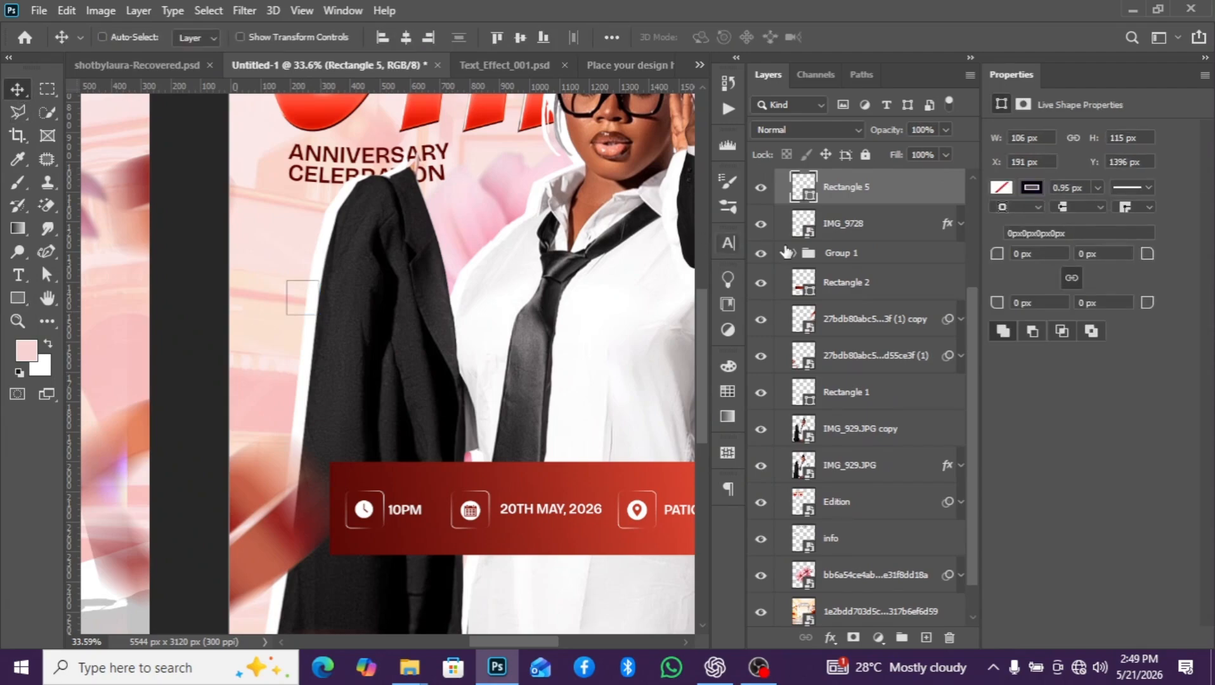
pyautogui.scroll(2, 305, 312)
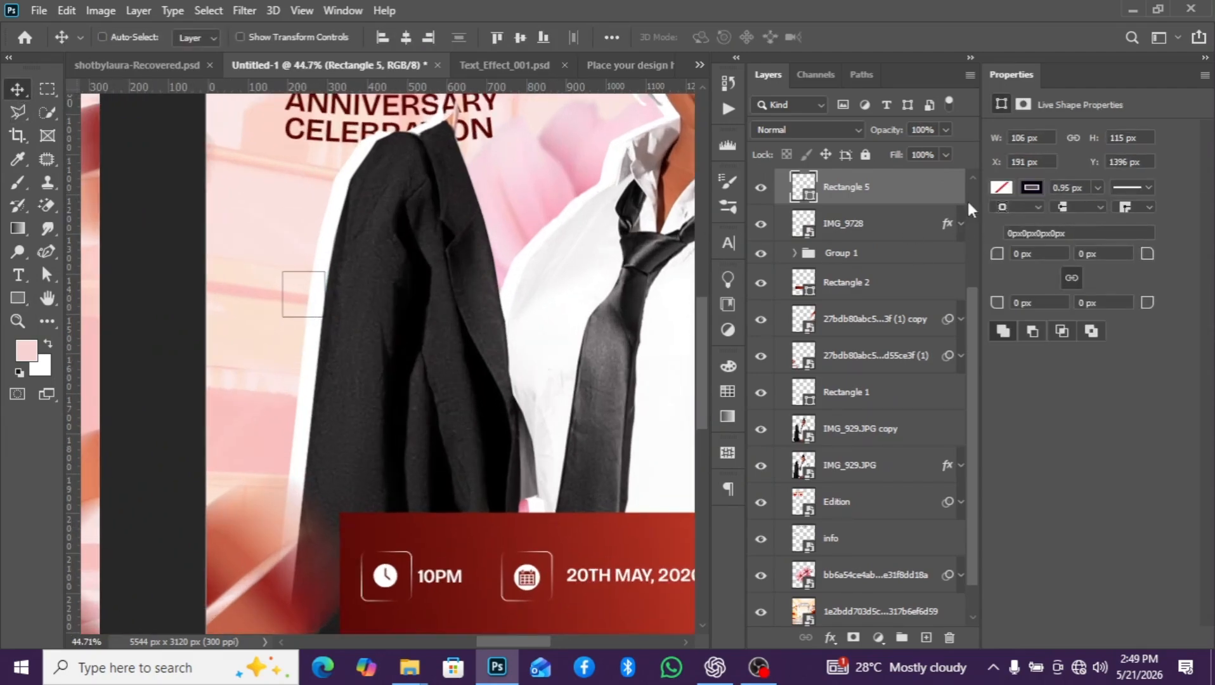
pyautogui.click(1002, 187)
pyautogui.click(986, 282)
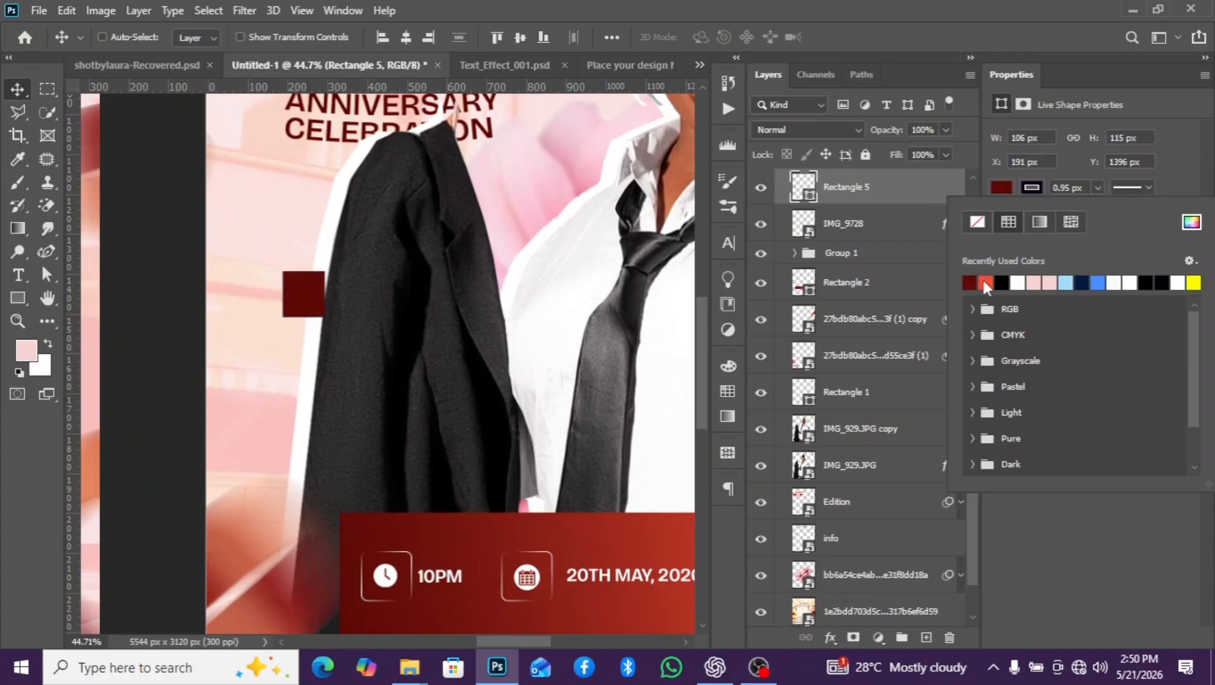
pyautogui.click(977, 222)
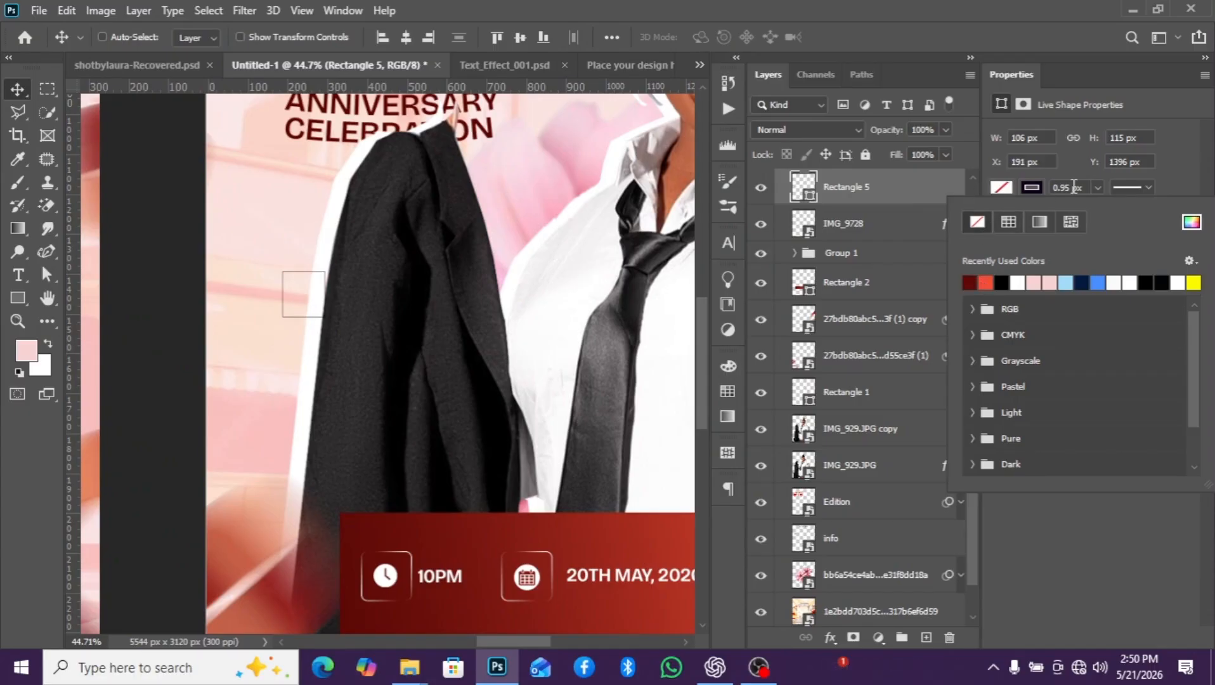
pyautogui.click(1039, 222)
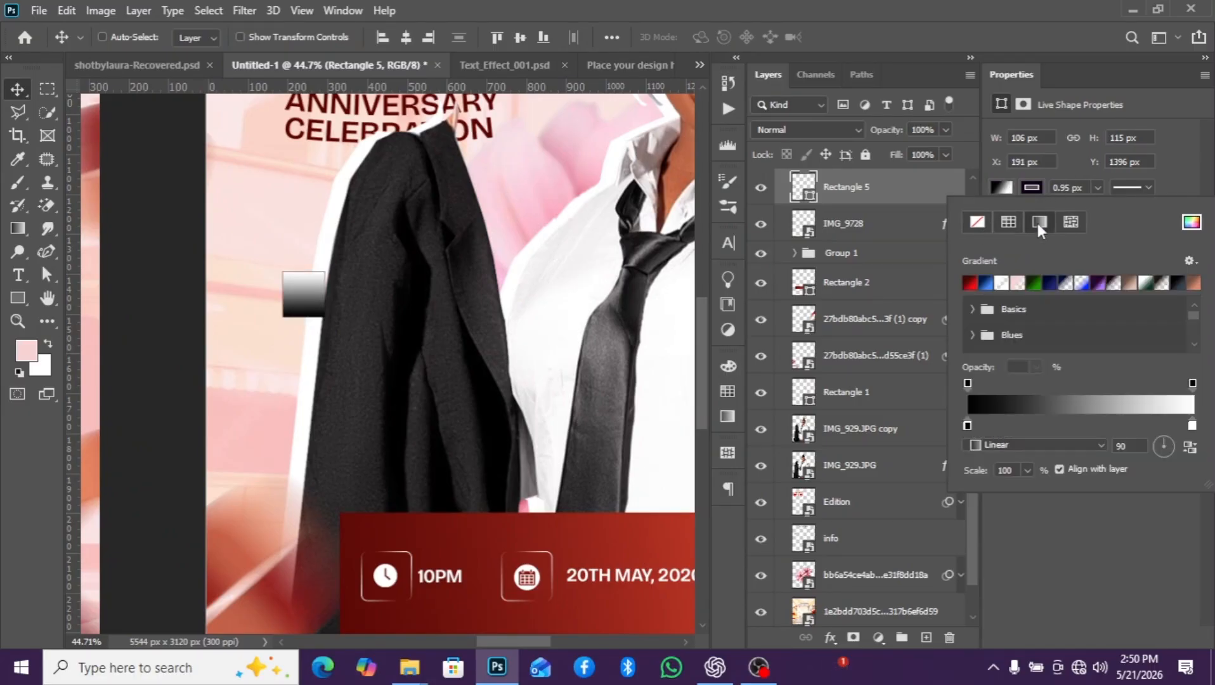
pyautogui.click(994, 188)
pyautogui.click(978, 221)
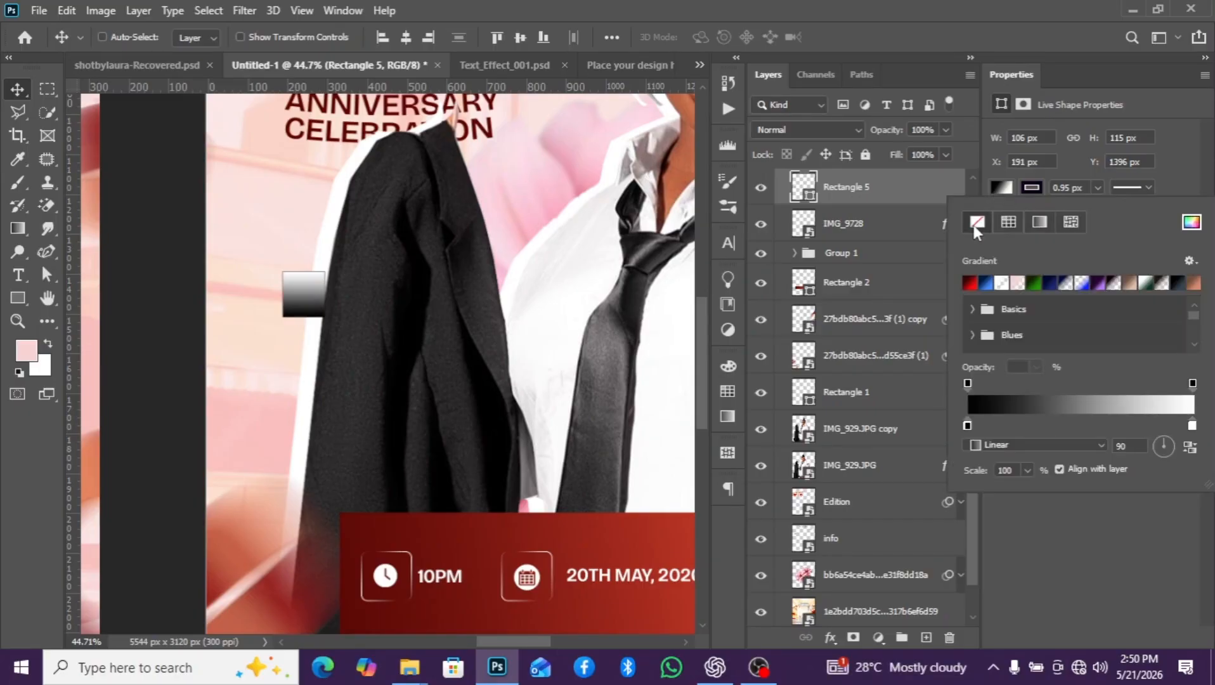
# - Give the small rectangle a white gradient stroke that turns transparent in the middle, with a width of 4.95 px
pyautogui.click(1052, 188)
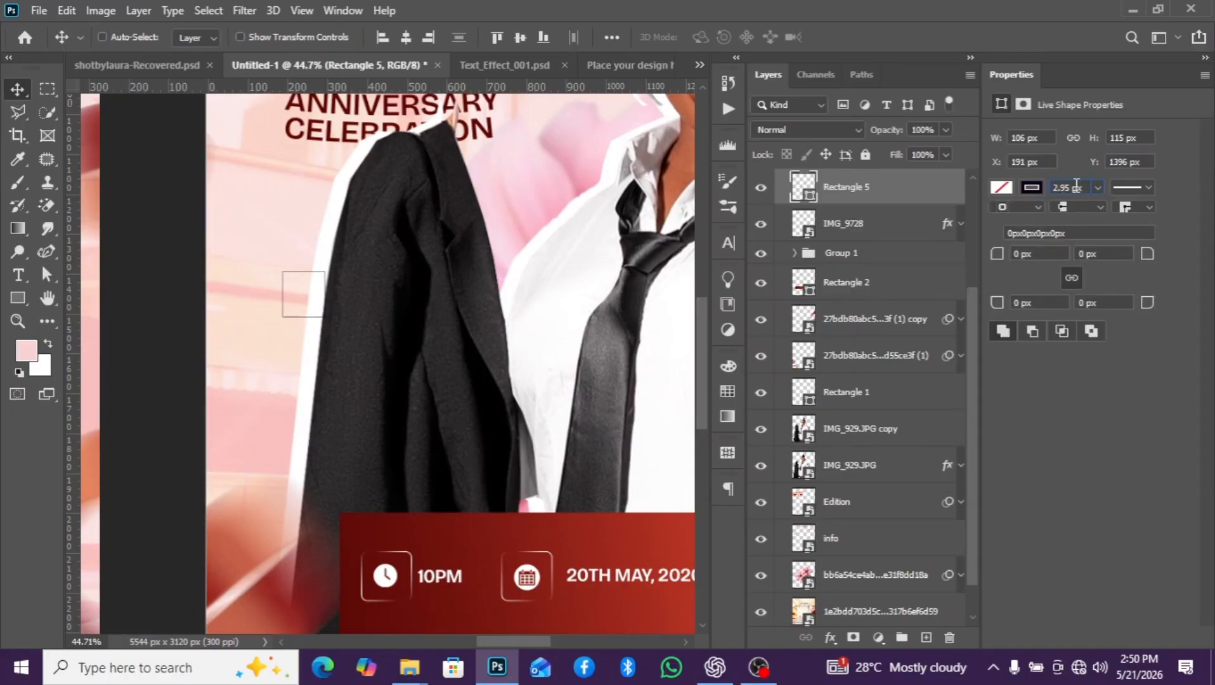
pyautogui.press('1')
pyautogui.click(1032, 187)
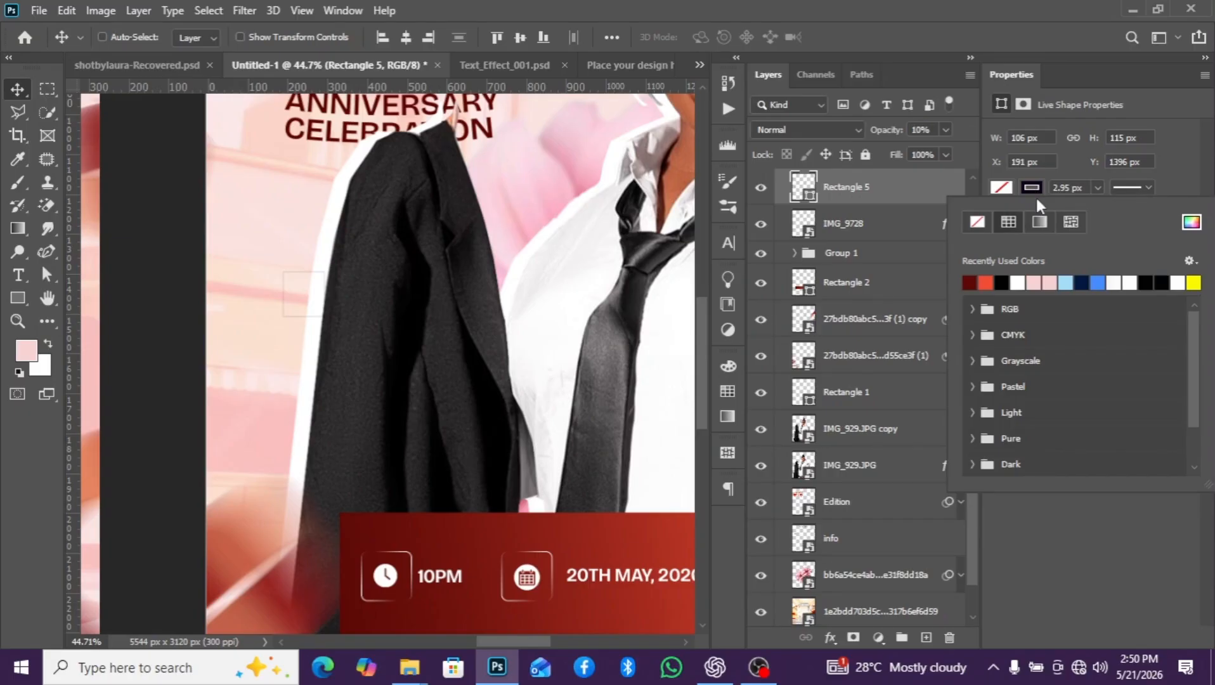
pyautogui.click(1039, 221)
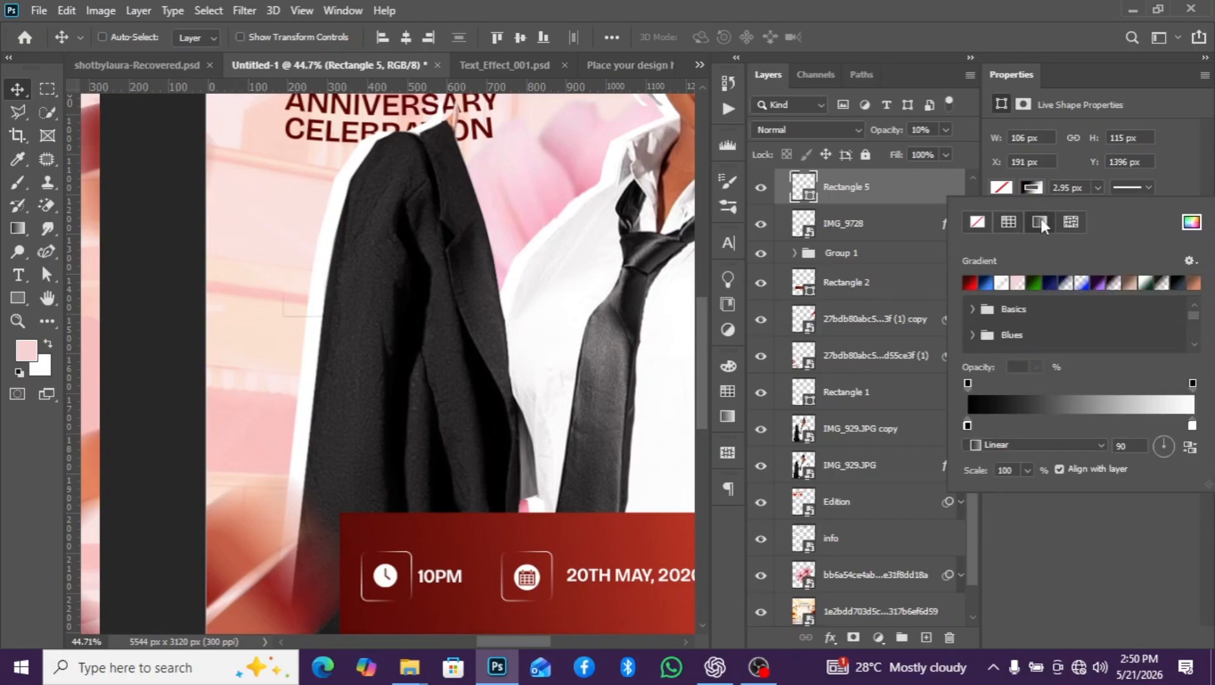
pyautogui.click(1003, 282)
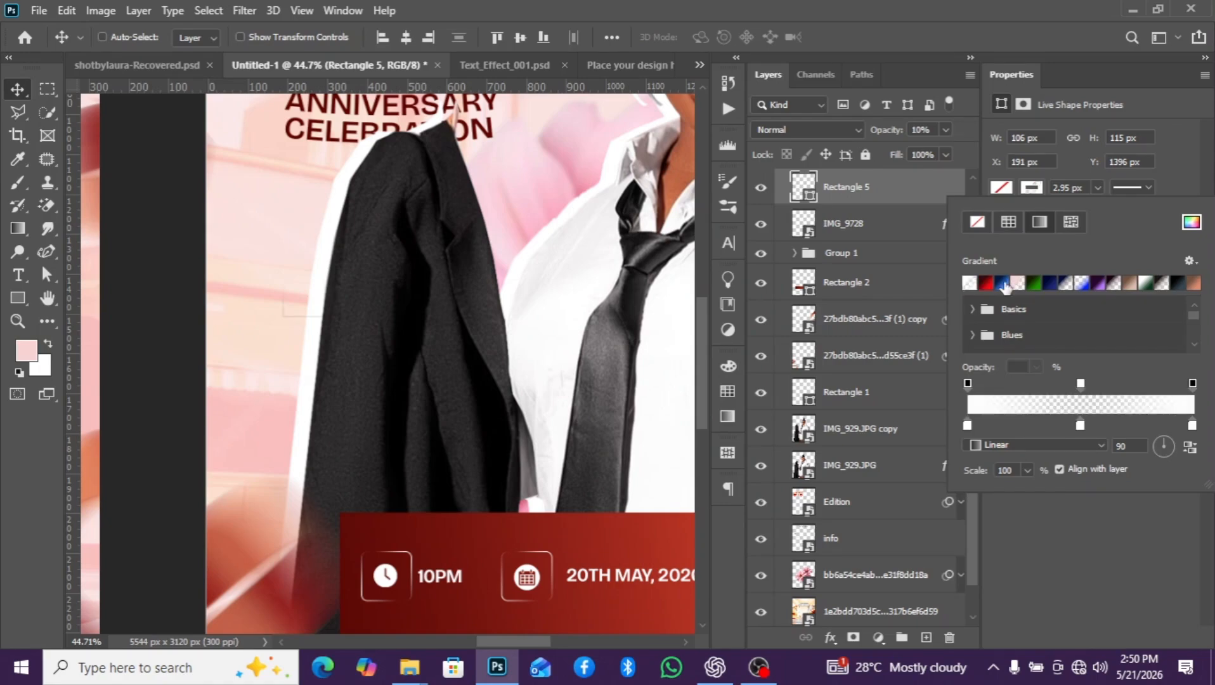
pyautogui.click(1055, 187)
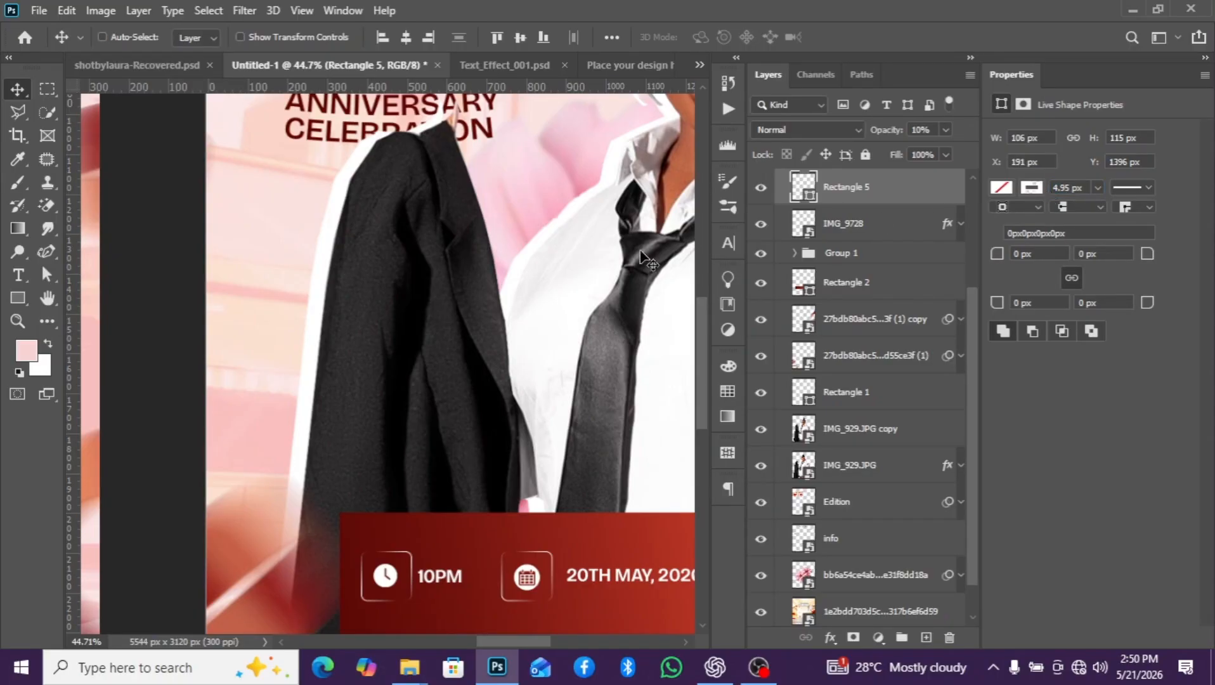
# - Move the small rectangle onto the red banner between the time and the date icon, and set its layer opacity to 100%
pyautogui.scroll(-4, 371, 372)
pyautogui.moveTo(409, 307); pyautogui.dragTo(509, 496)
pyautogui.scroll(5, 475, 499)
pyautogui.moveTo(389, 495); pyautogui.dragTo(397, 496)
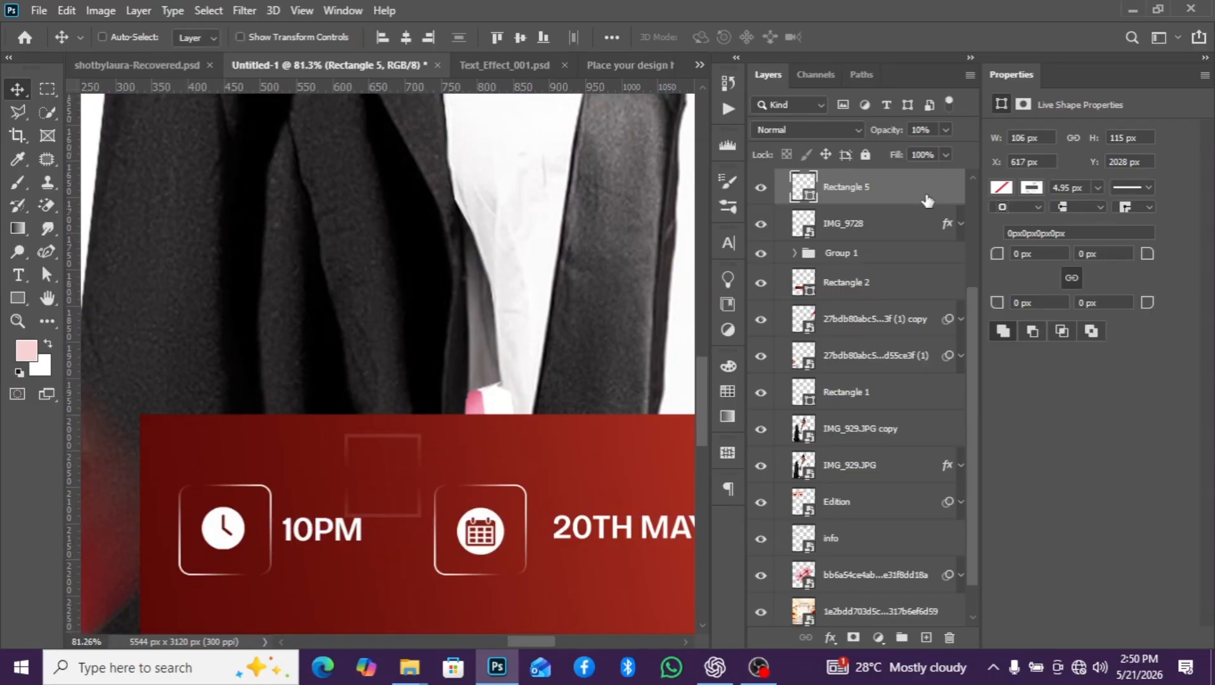
pyautogui.click(946, 130)
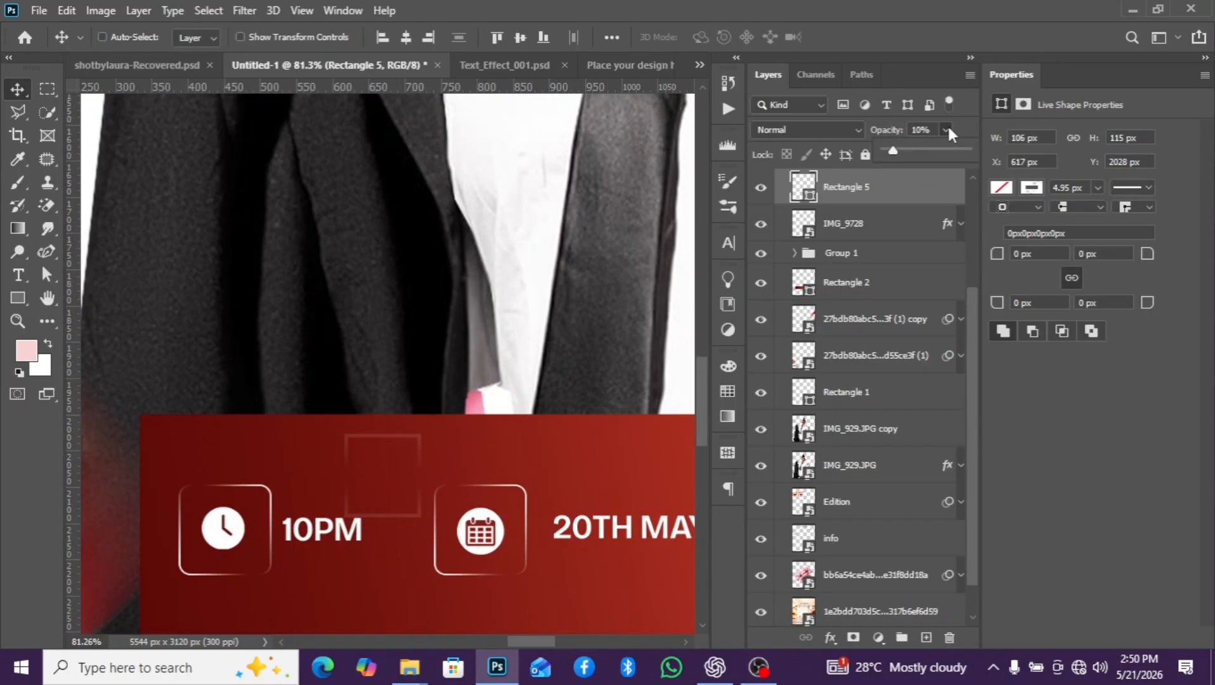
pyautogui.click(953, 151)
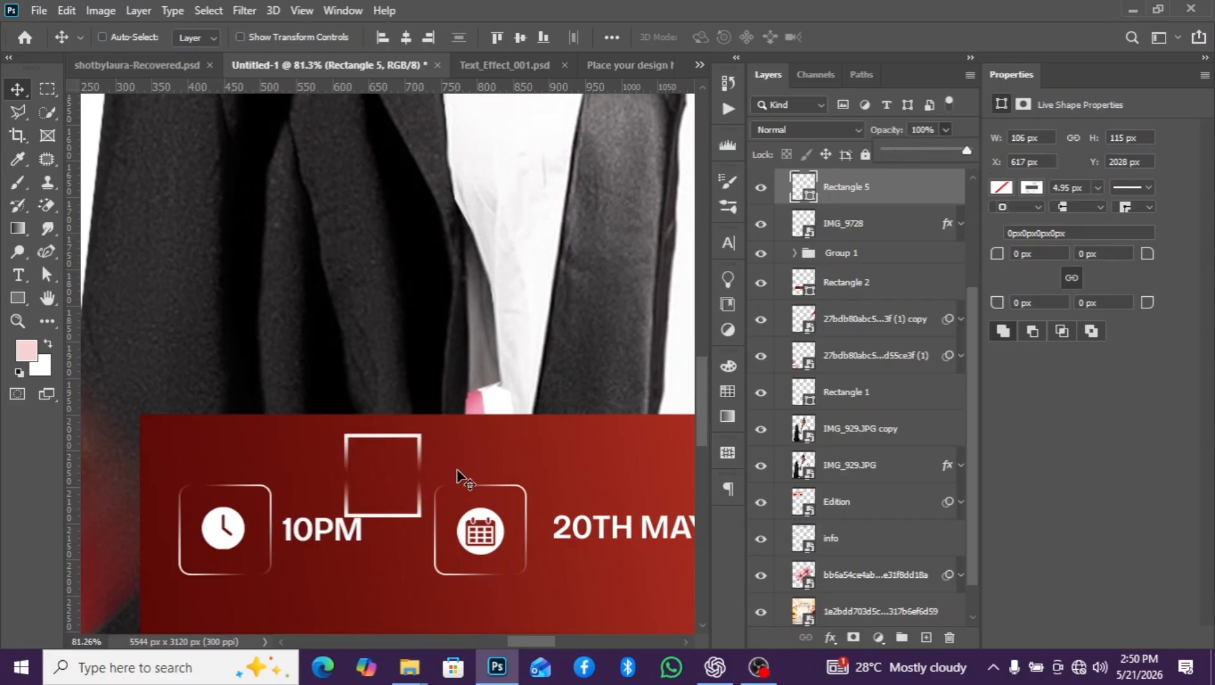
# - Round all corners of the small rectangle to 13 px and position it over the date text on the banner
pyautogui.scroll(-4, 459, 480)
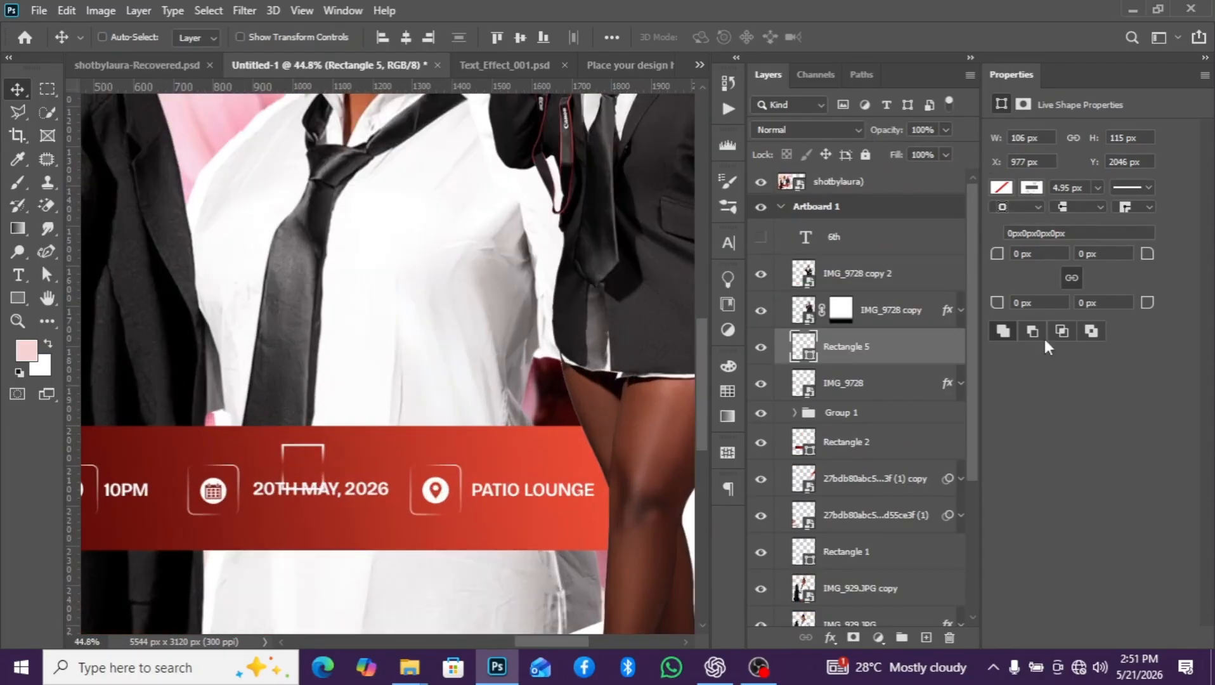
pyautogui.moveTo(1152, 258); pyautogui.dragTo(1162, 254)
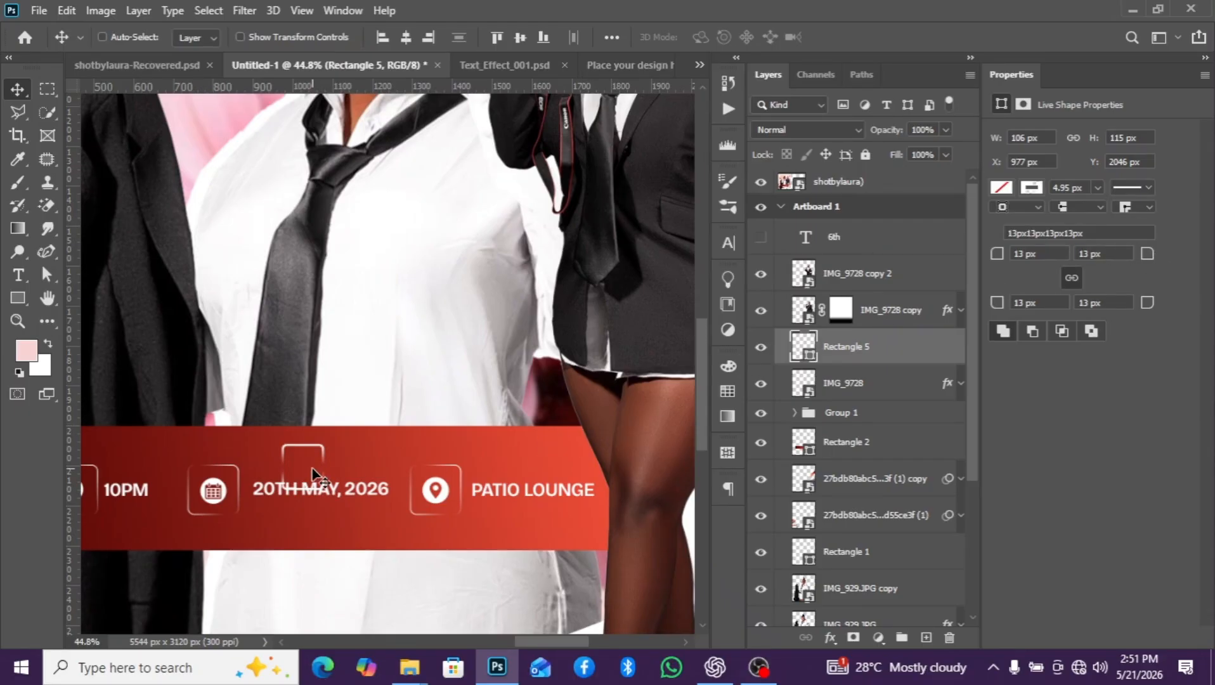
pyautogui.scroll(2, 304, 477)
pyautogui.moveTo(311, 473); pyautogui.dragTo(395, 458)
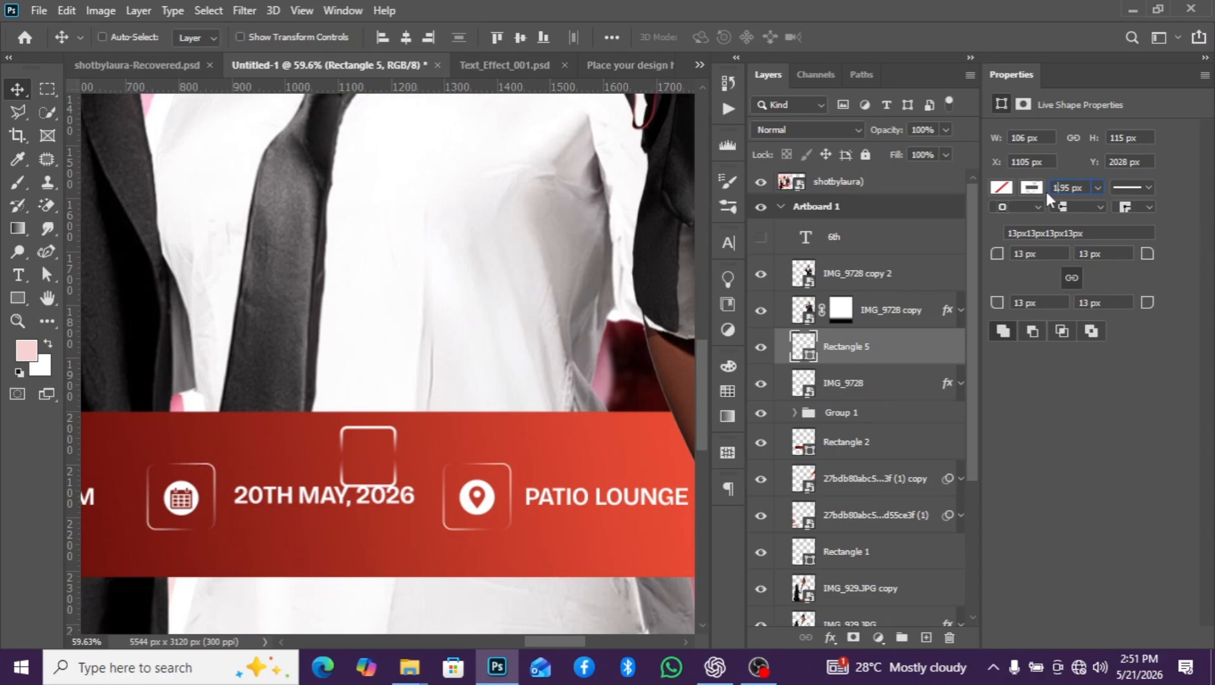
# - Set the small rectangle's stroke width to 1.95 px and its stroke gradient angle to 118 degrees
pyautogui.write('1')
pyautogui.press('Return')
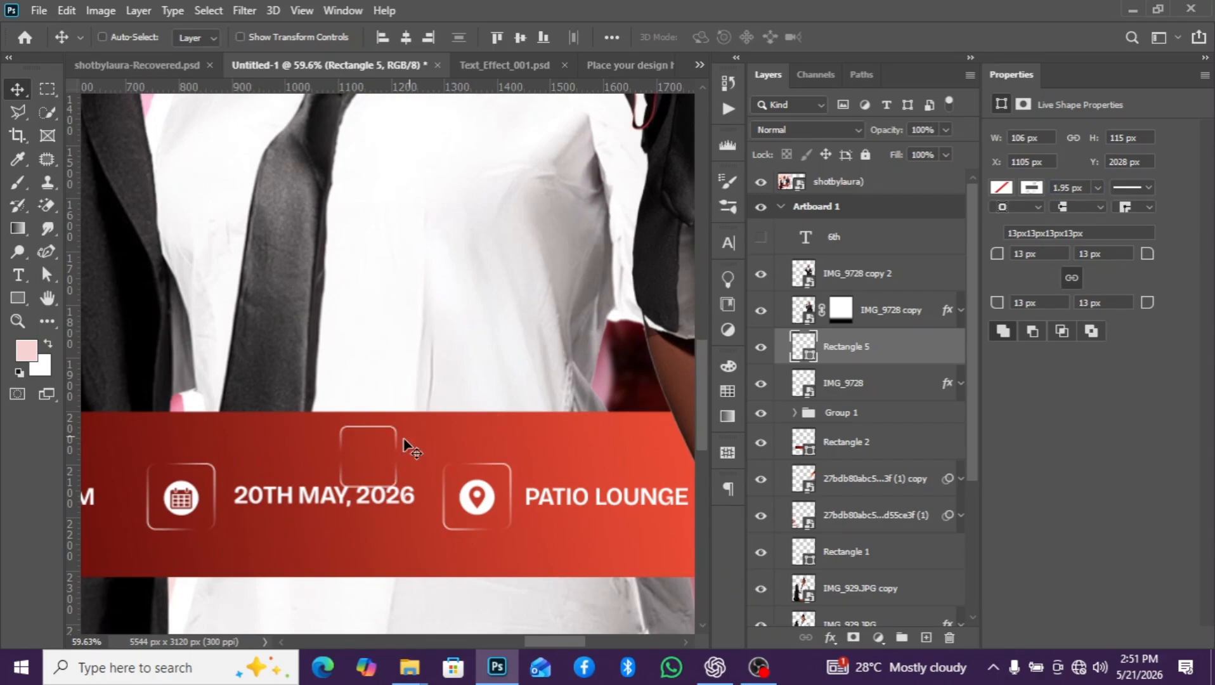
pyautogui.scroll(1, 402, 454)
pyautogui.click(1033, 188)
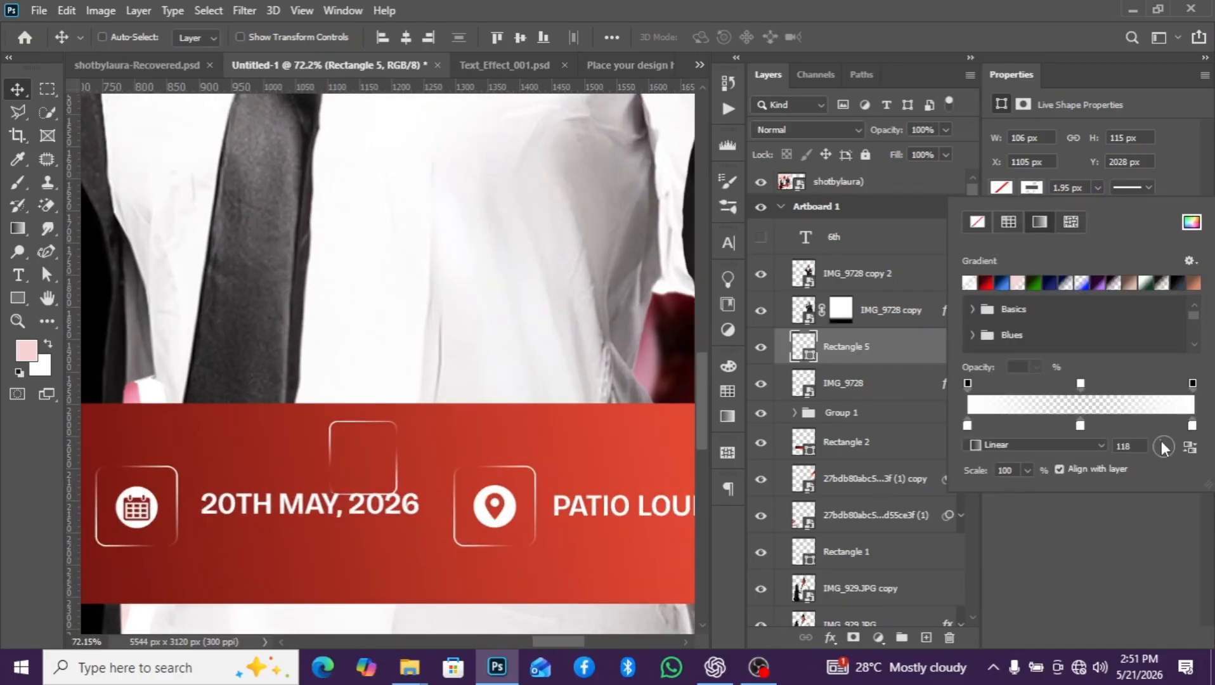
pyautogui.scroll(-1, 461, 469)
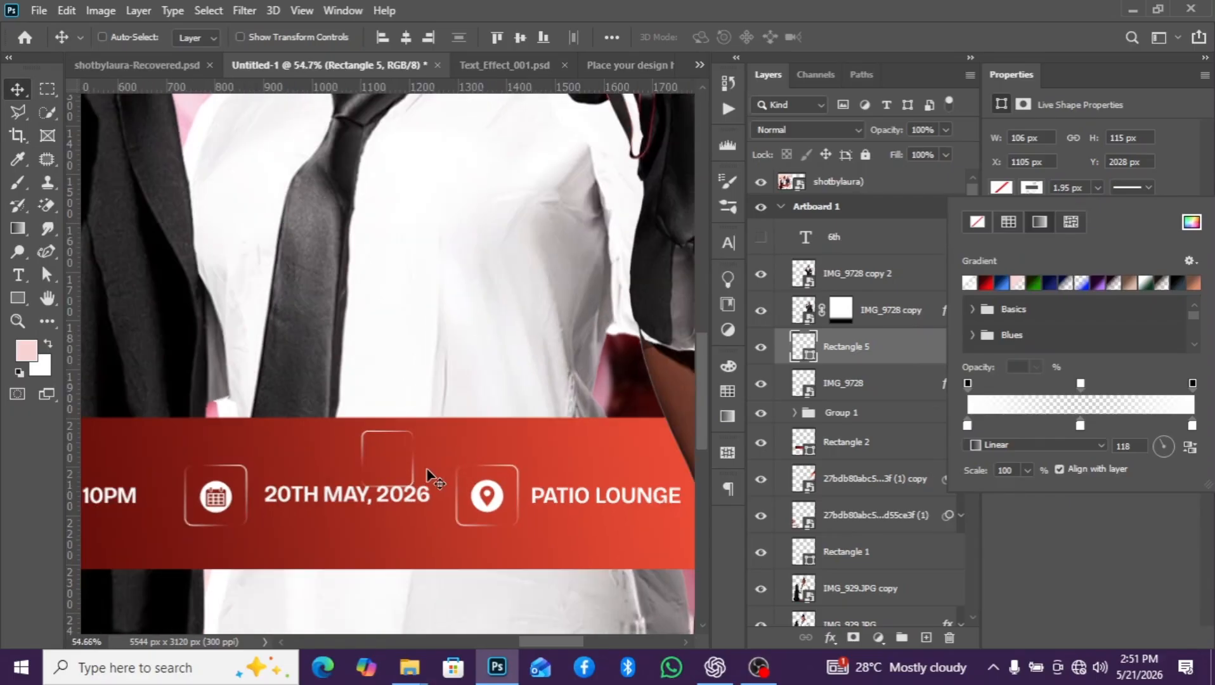
# - Apply the basic Black, White gradient to the small rectangle's stroke and make both end colour stops white (ffffff)
pyautogui.scroll(3, 426, 477)
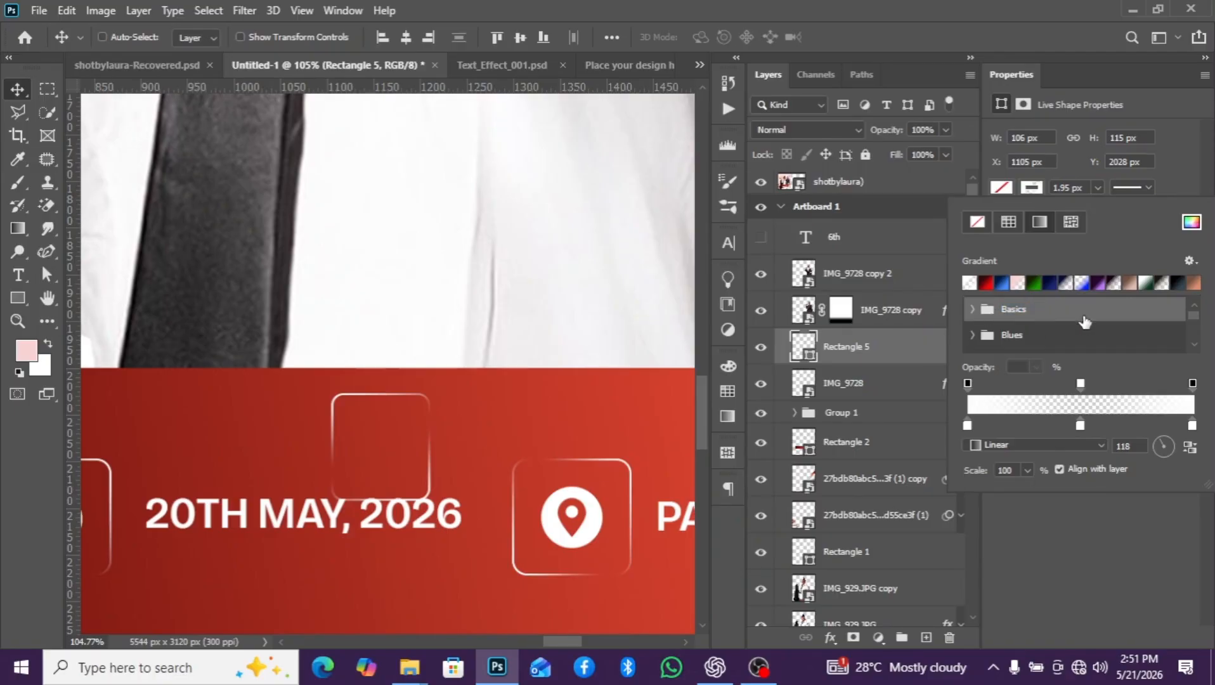
pyautogui.click(973, 310)
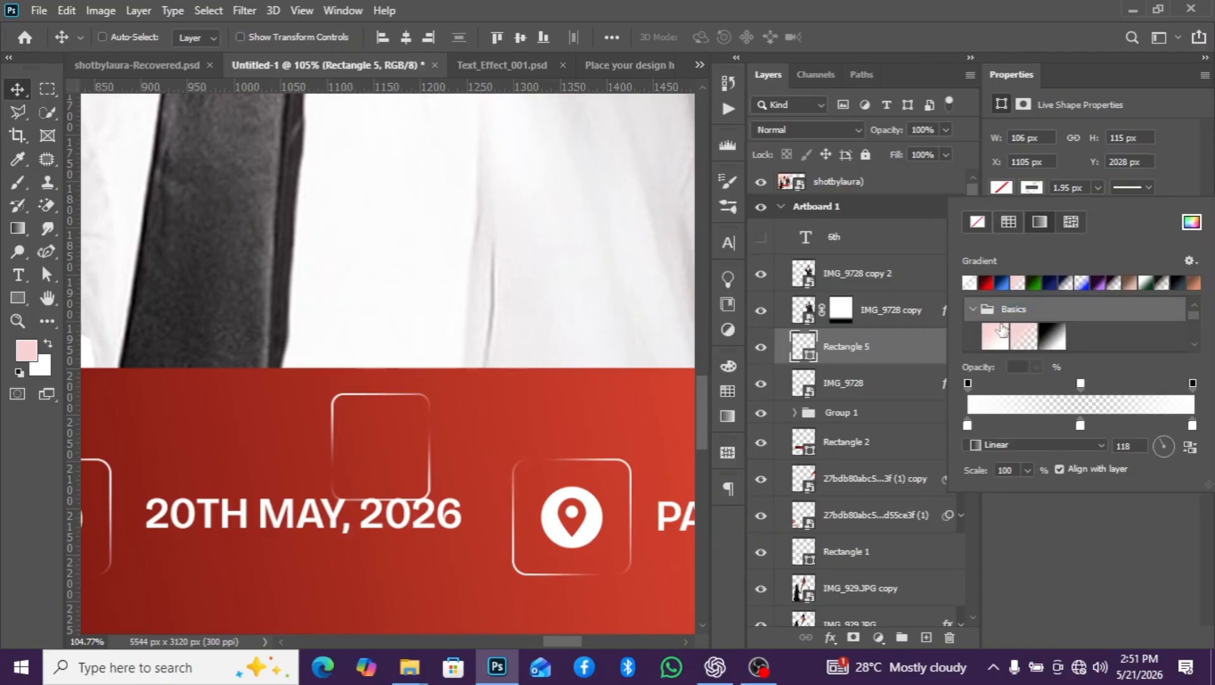
pyautogui.scroll(-1, 1002, 328)
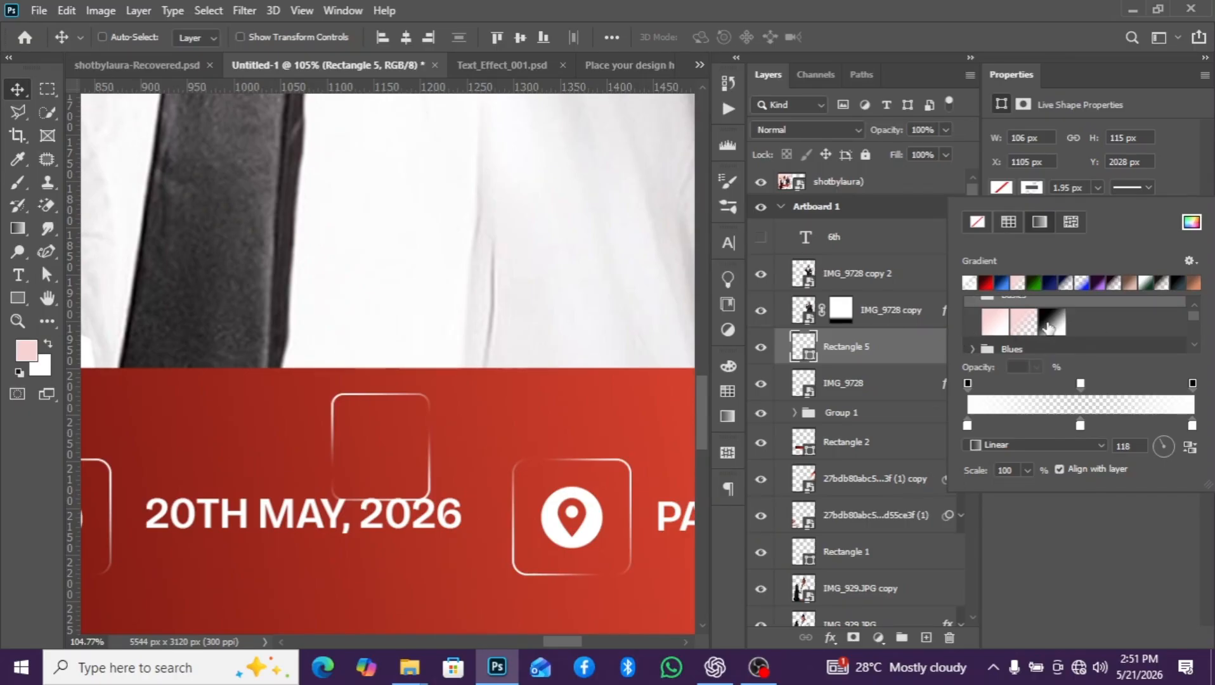
pyautogui.click(1050, 324)
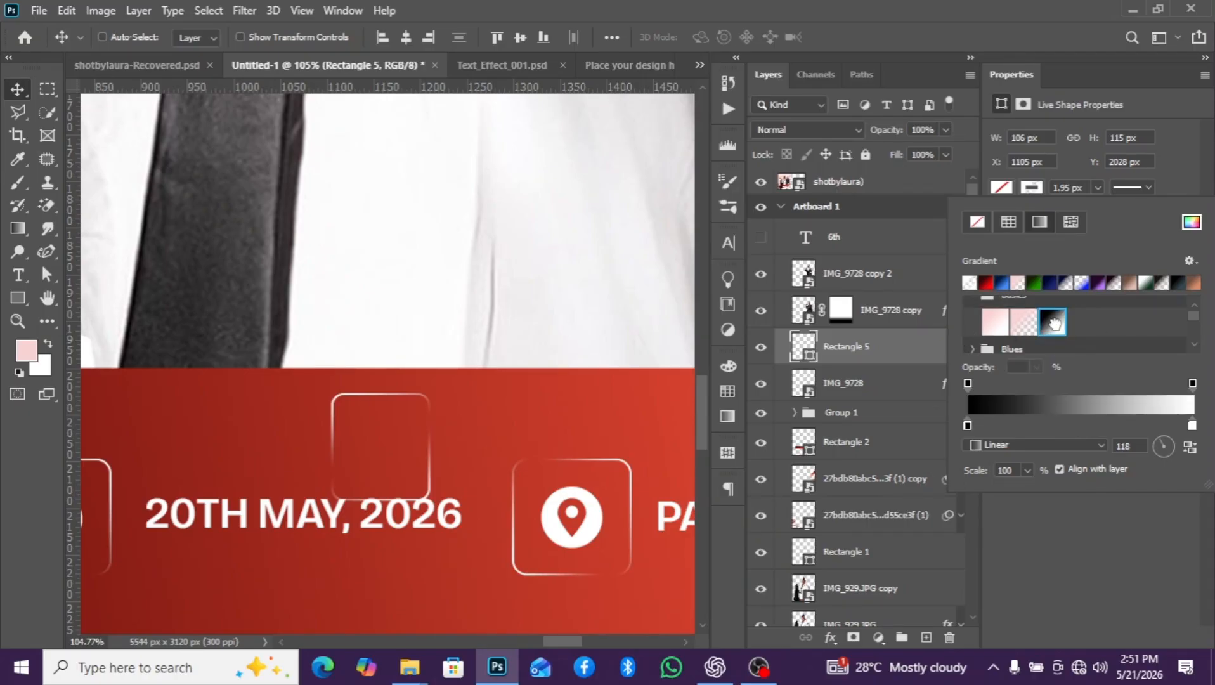
pyautogui.doubleClick(966, 423)
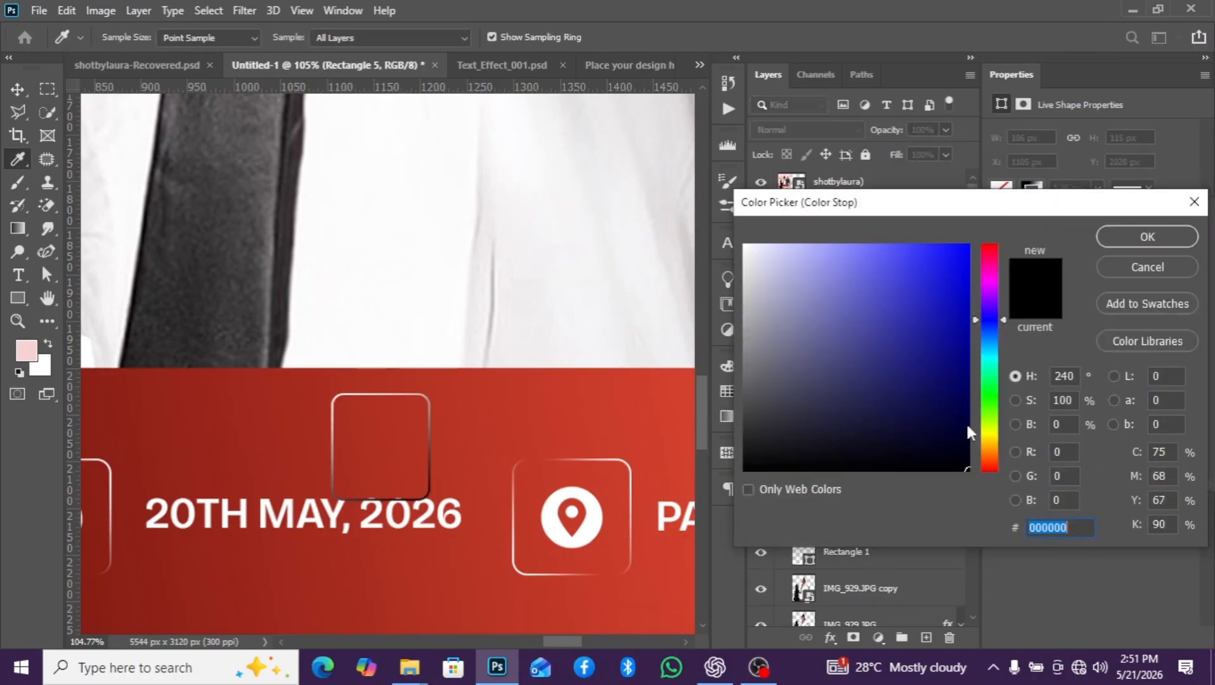
pyautogui.click(746, 247)
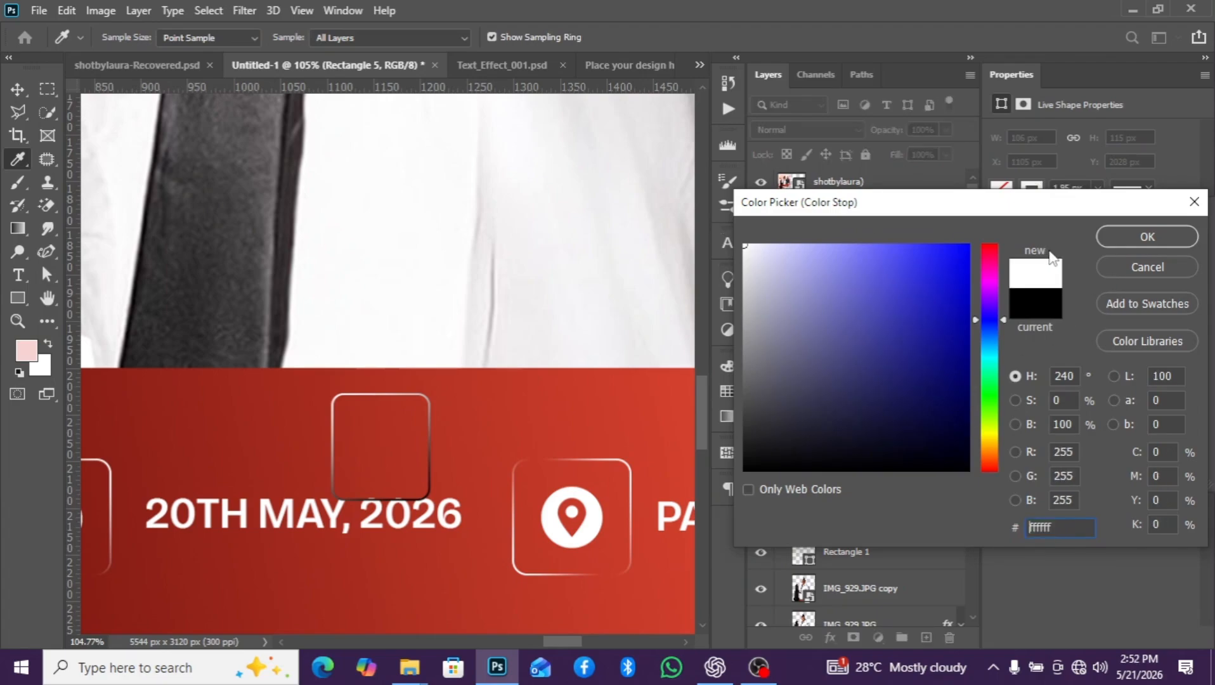
pyautogui.click(1149, 233)
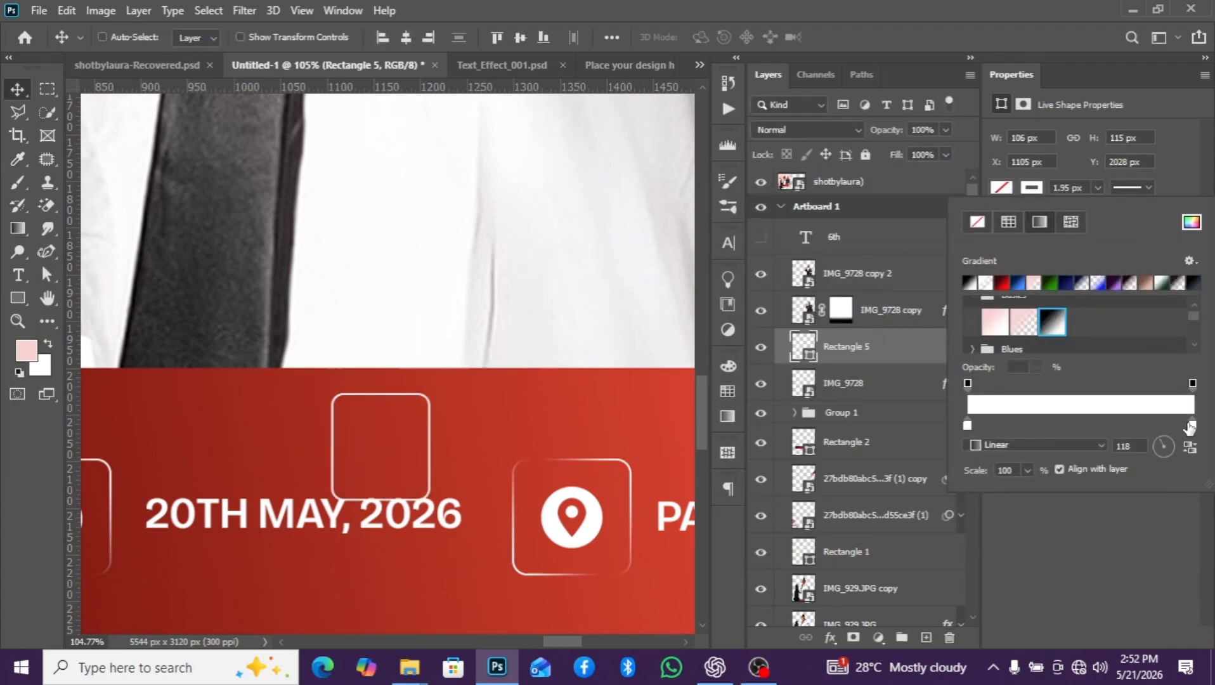
pyautogui.doubleClick(1192, 424)
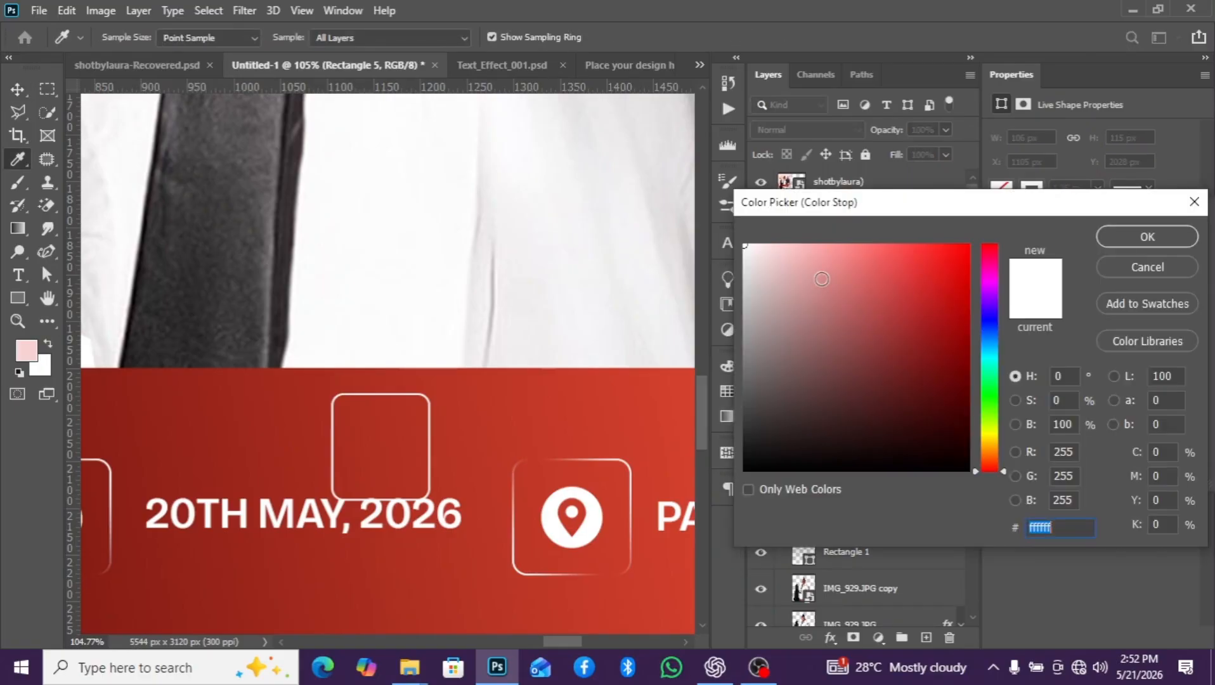
pyautogui.click(1117, 238)
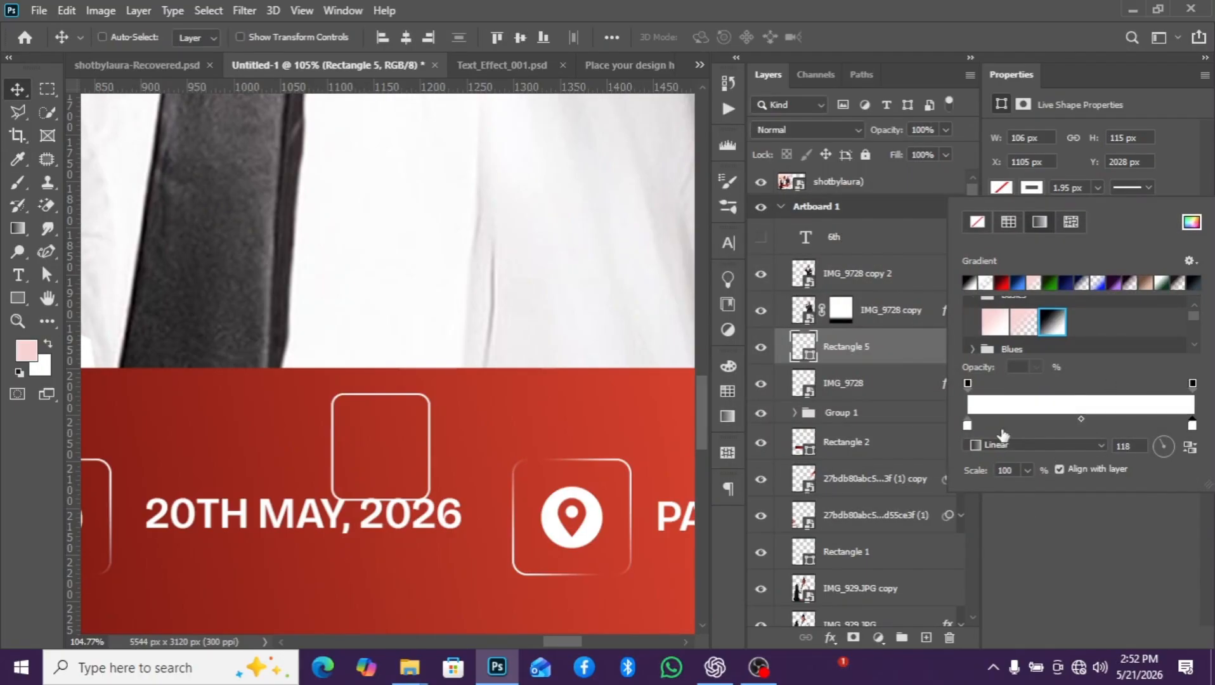
# - Add a middle colour stop at 50% location to the small rectangle's stroke gradient and accept it
pyautogui.click(968, 383)
pyautogui.click(1081, 413)
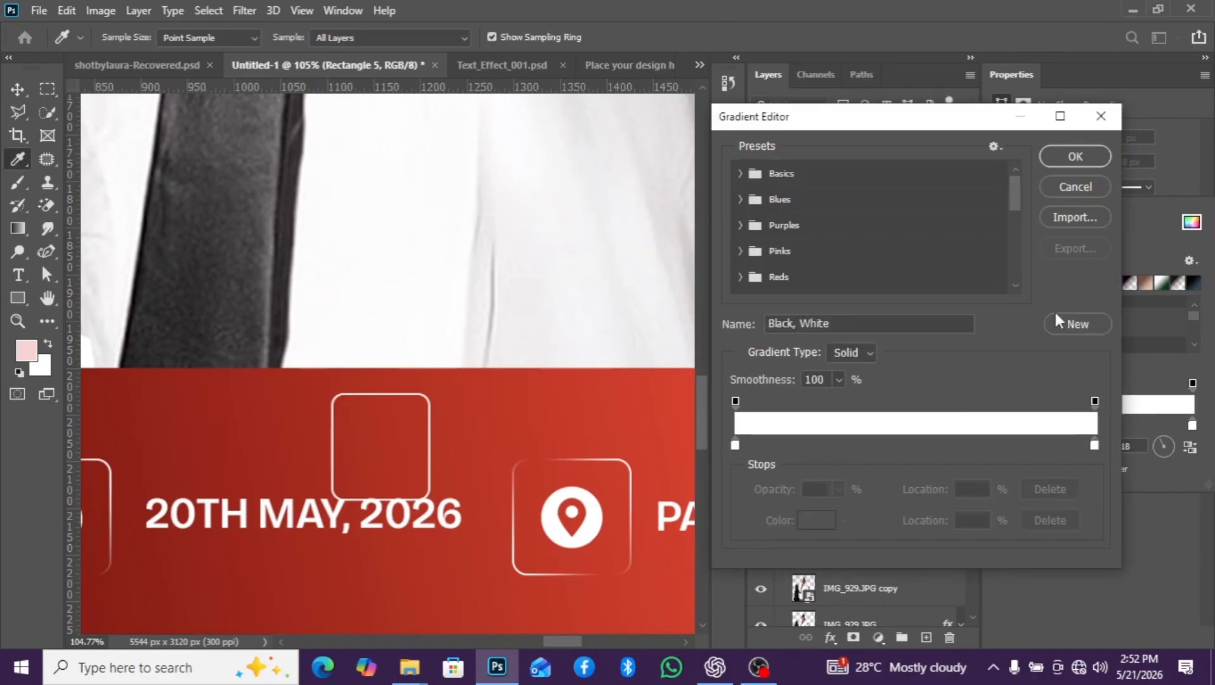
pyautogui.click(915, 443)
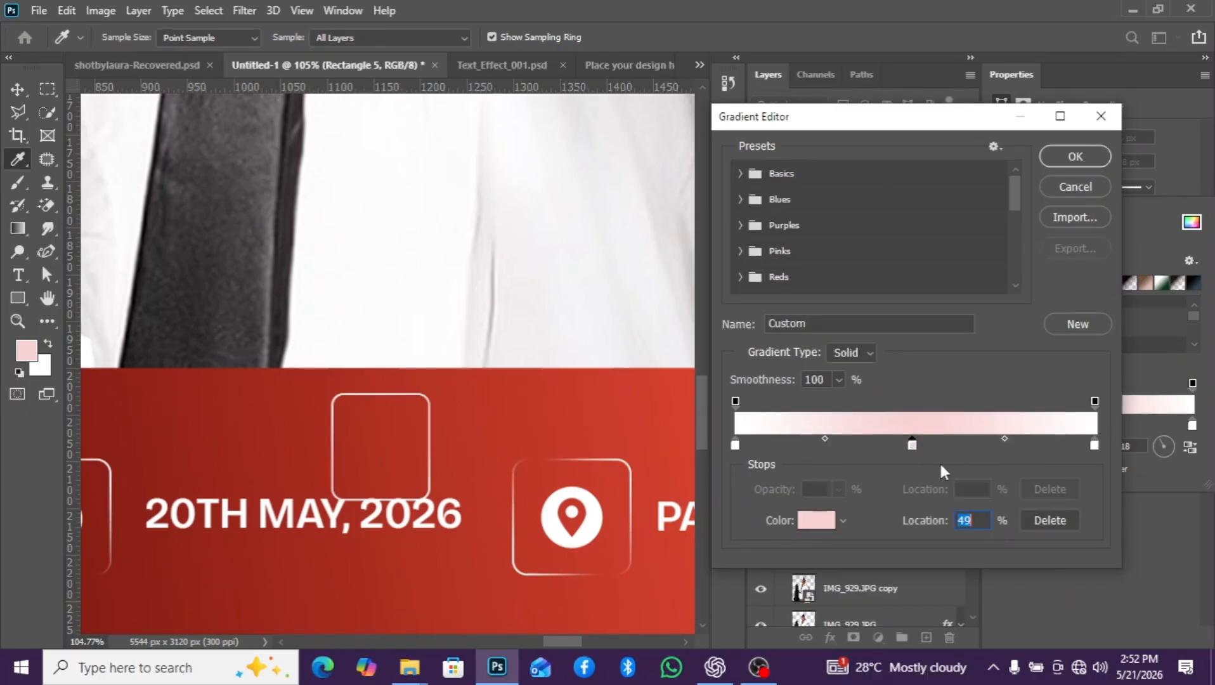
pyautogui.write('50')
pyautogui.press('Return')
# - Add an opacity stop at 50% location to the stroke gradient and set its opacity to 0%
pyautogui.click(1083, 404)
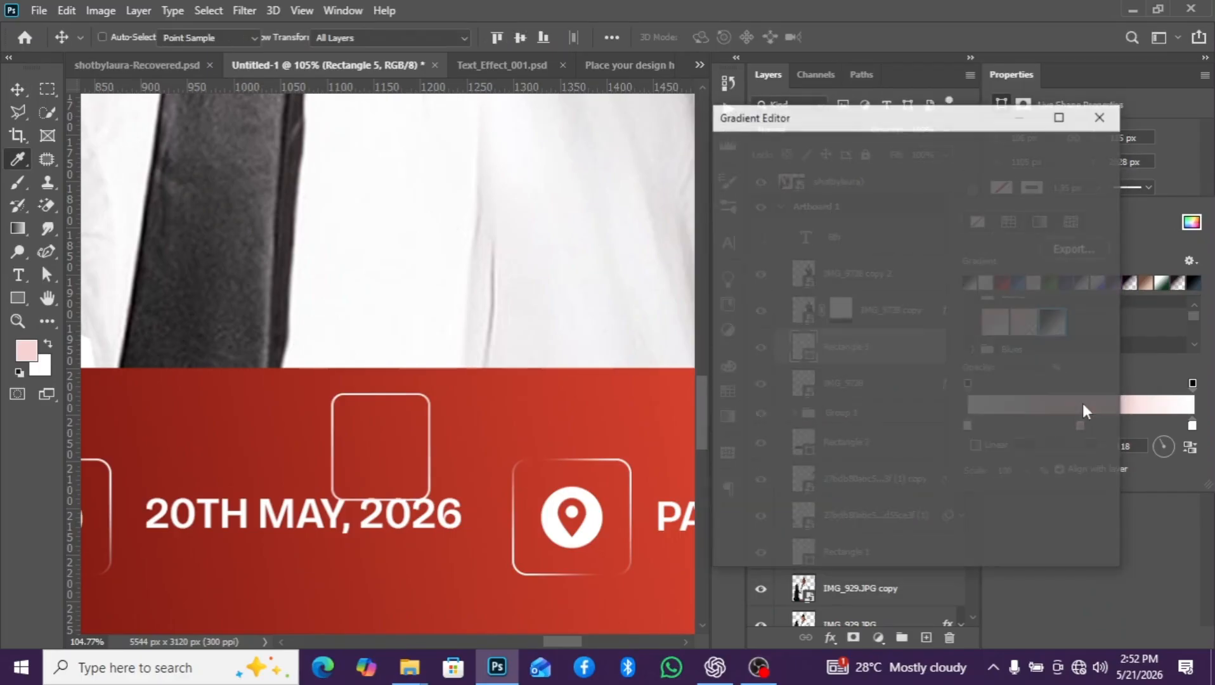
pyautogui.click(913, 403)
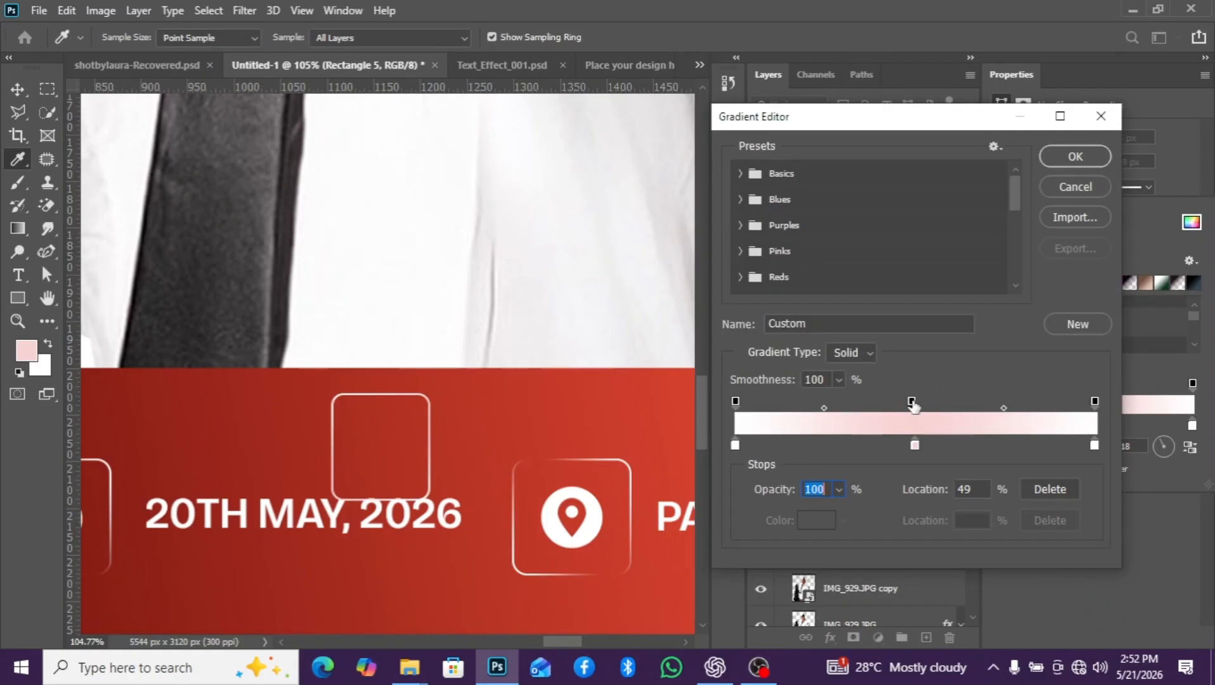
pyautogui.doubleClick(976, 487)
pyautogui.write('50')
pyautogui.moveTo(825, 488); pyautogui.dragTo(773, 486)
pyautogui.write('0')
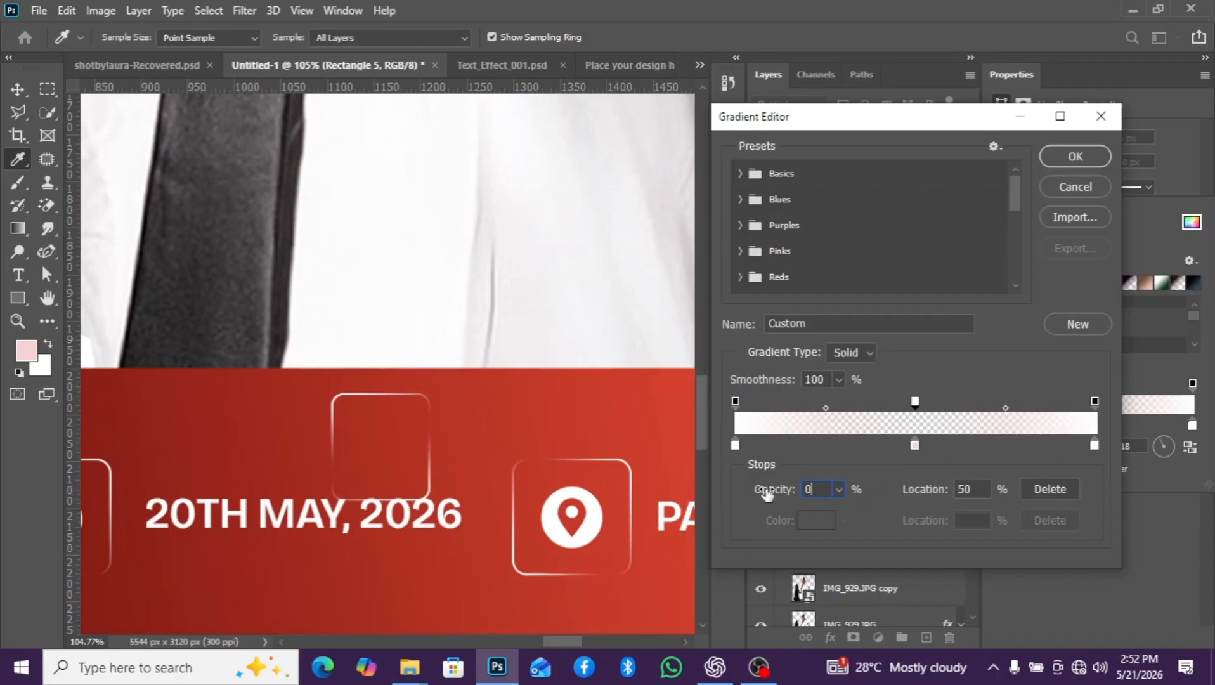
pyautogui.click(1075, 157)
# - Try to save the stroke gradient as a preset named nnn, check the saved presets, and close the gradient editor
pyautogui.scroll(-5, 461, 447)
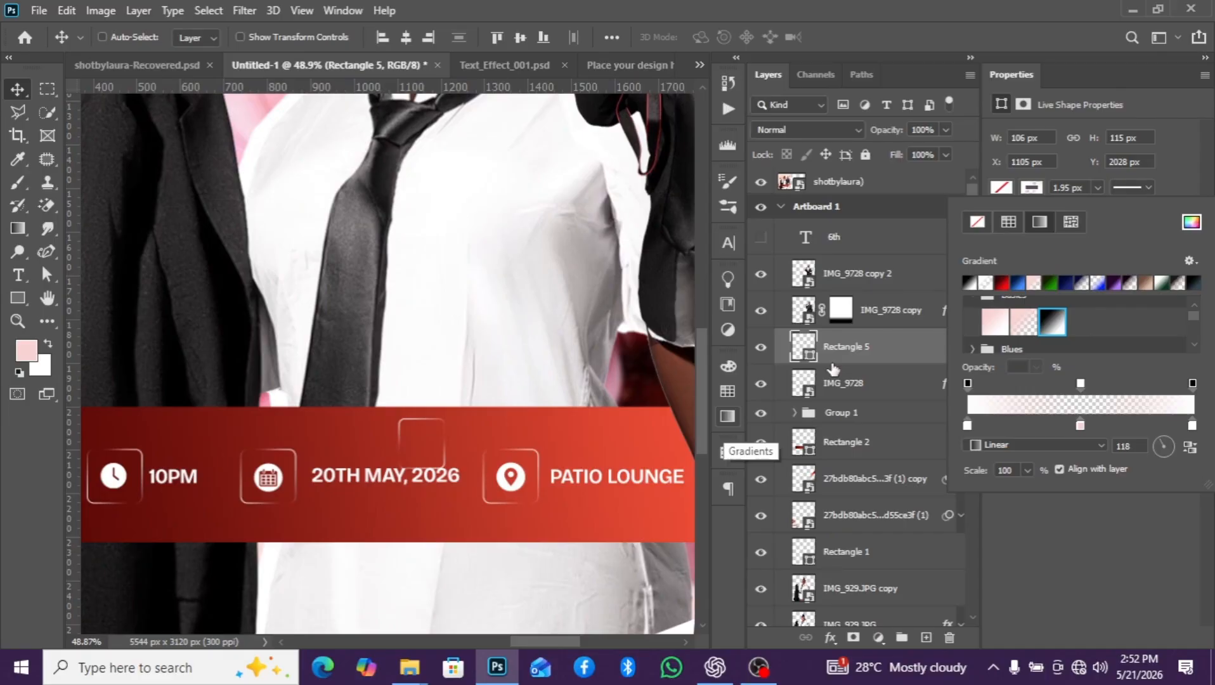
pyautogui.scroll(1, 474, 415)
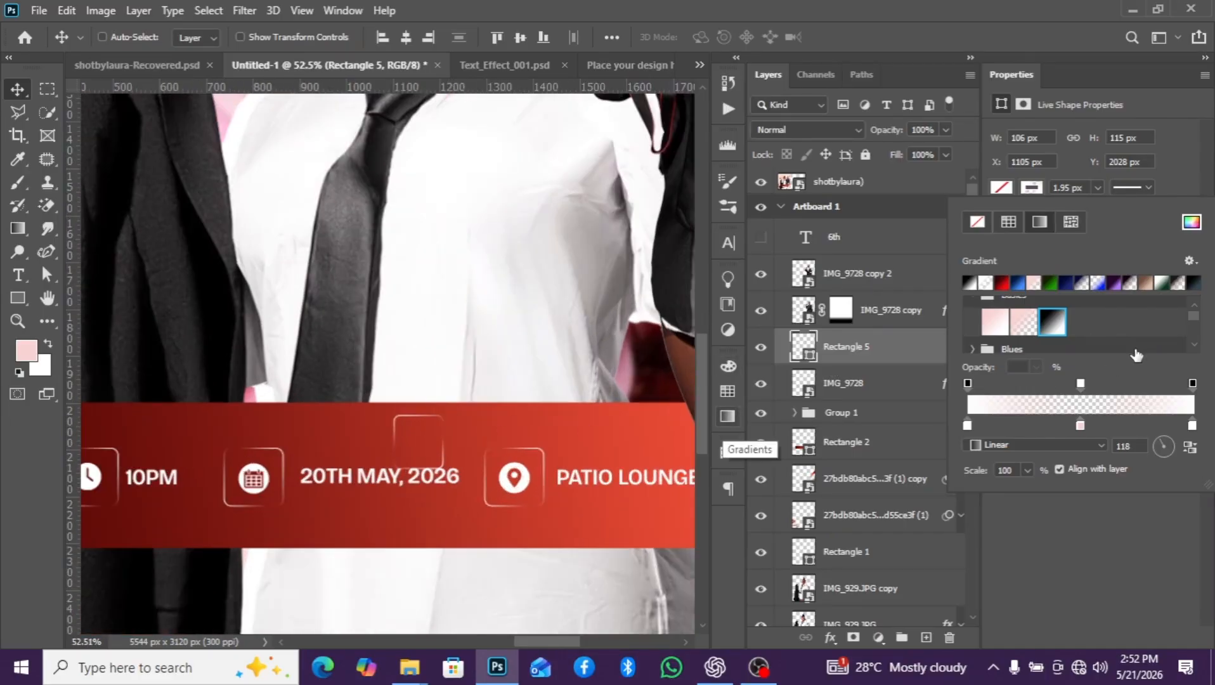
pyautogui.click(1082, 411)
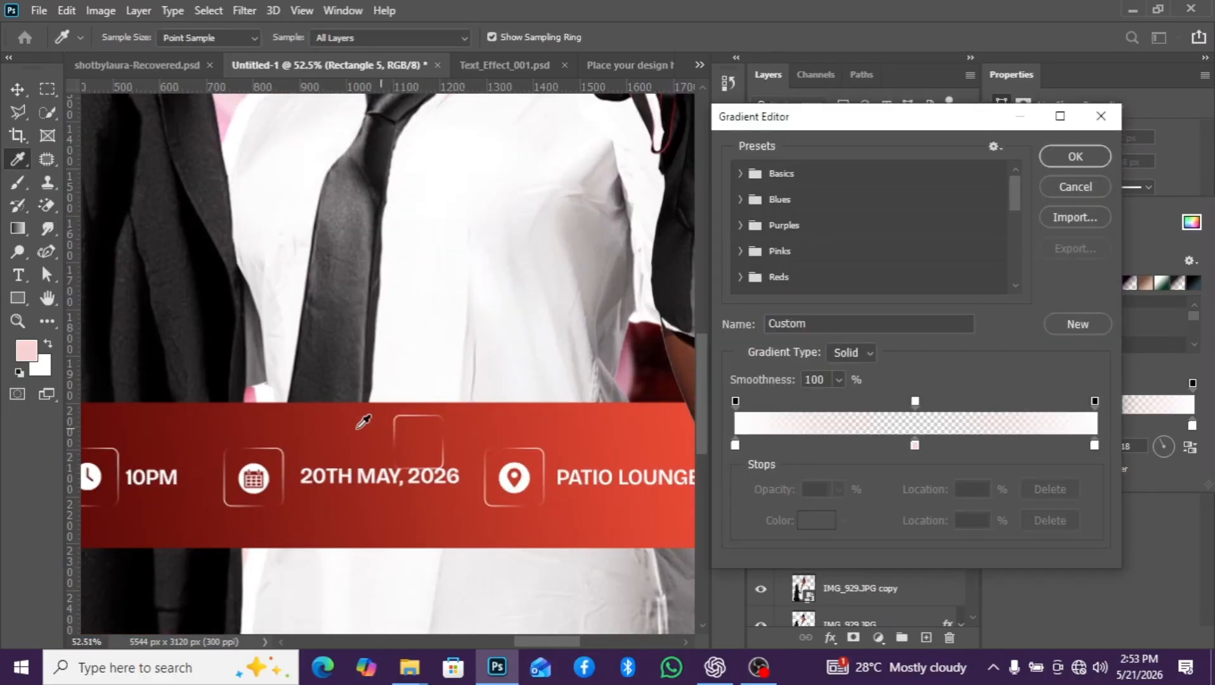
pyautogui.scroll(-1, 363, 422)
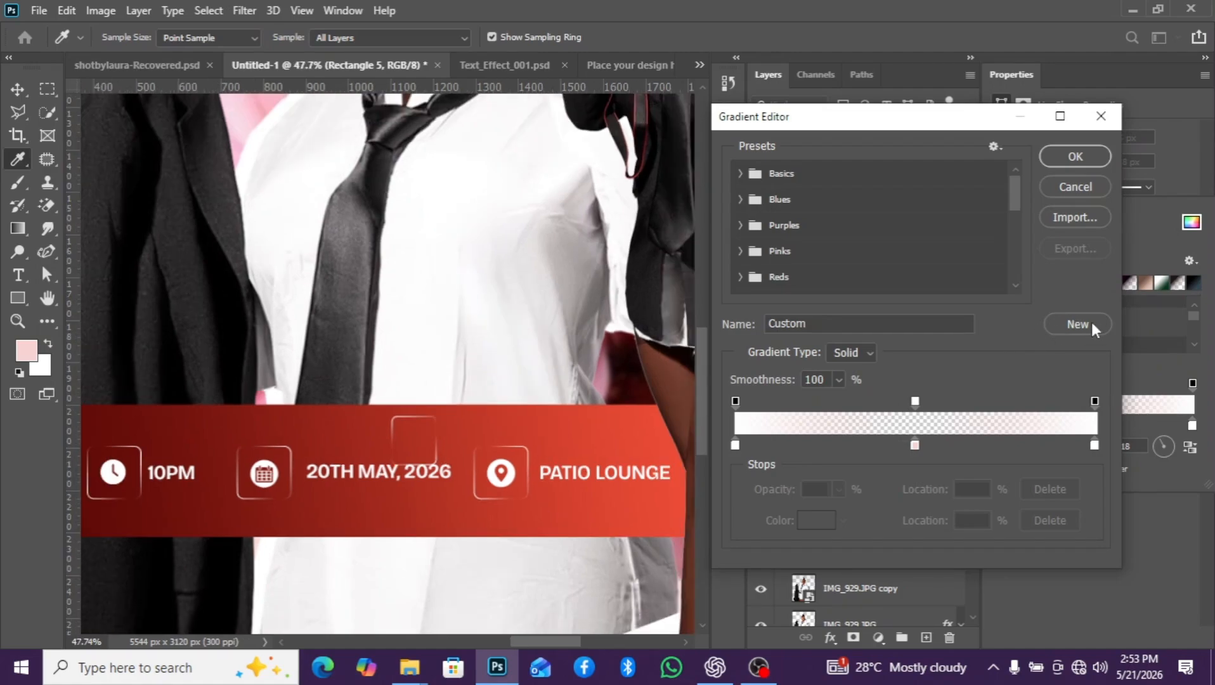
pyautogui.moveTo(826, 325); pyautogui.dragTo(765, 323)
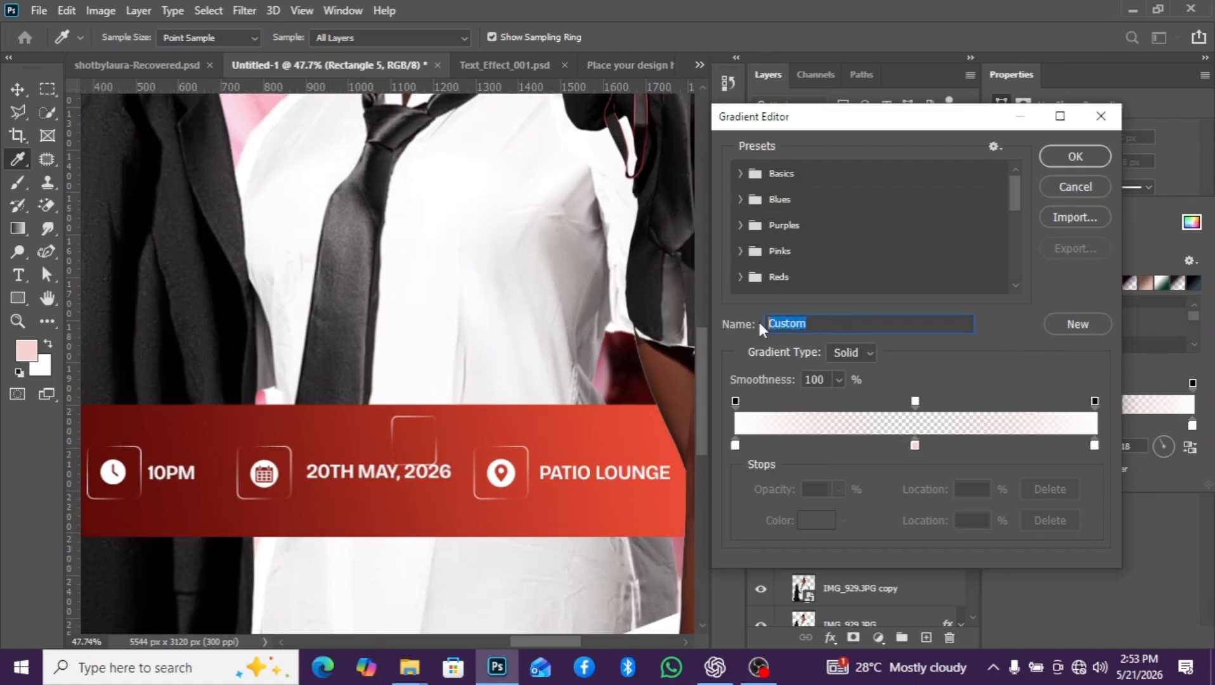
pyautogui.write('nnn')
pyautogui.click(1066, 323)
pyautogui.scroll(-6, 892, 252)
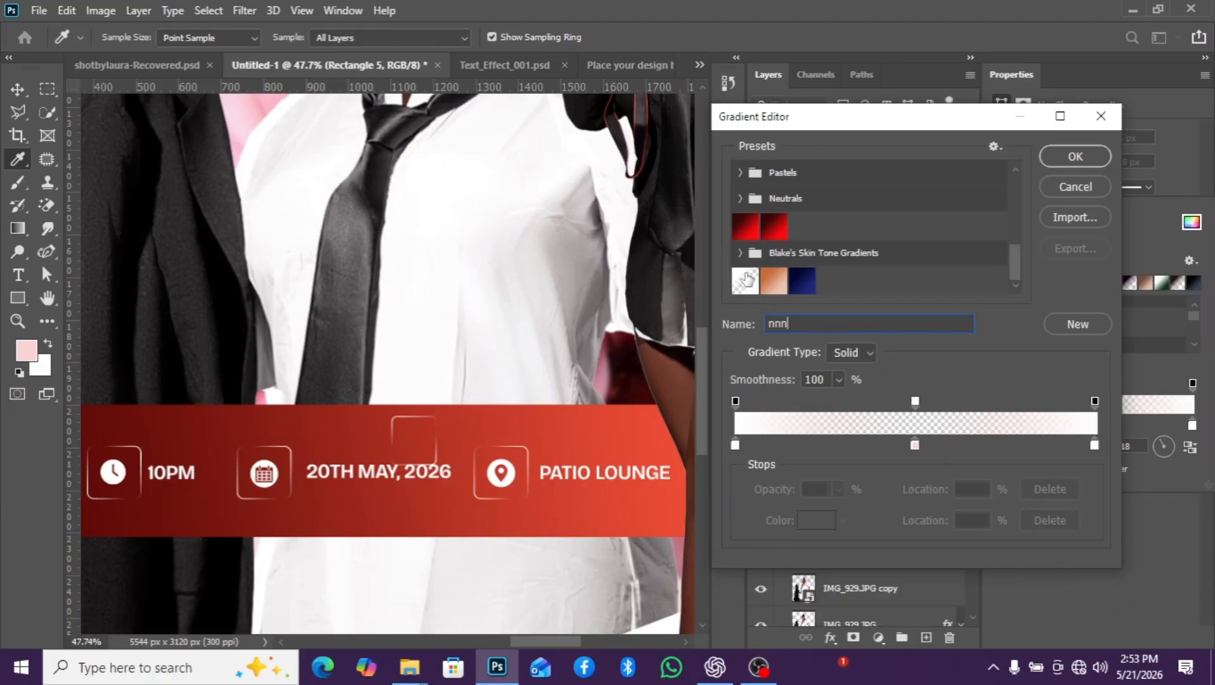
pyautogui.click(740, 254)
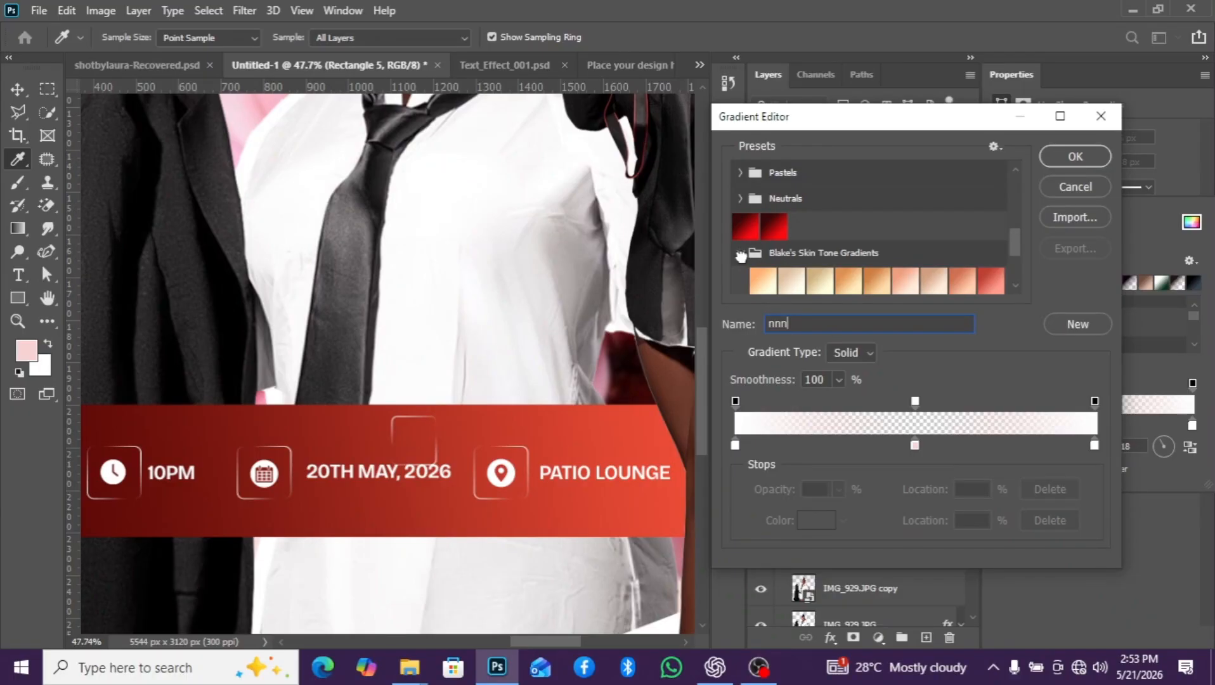
pyautogui.click(740, 254)
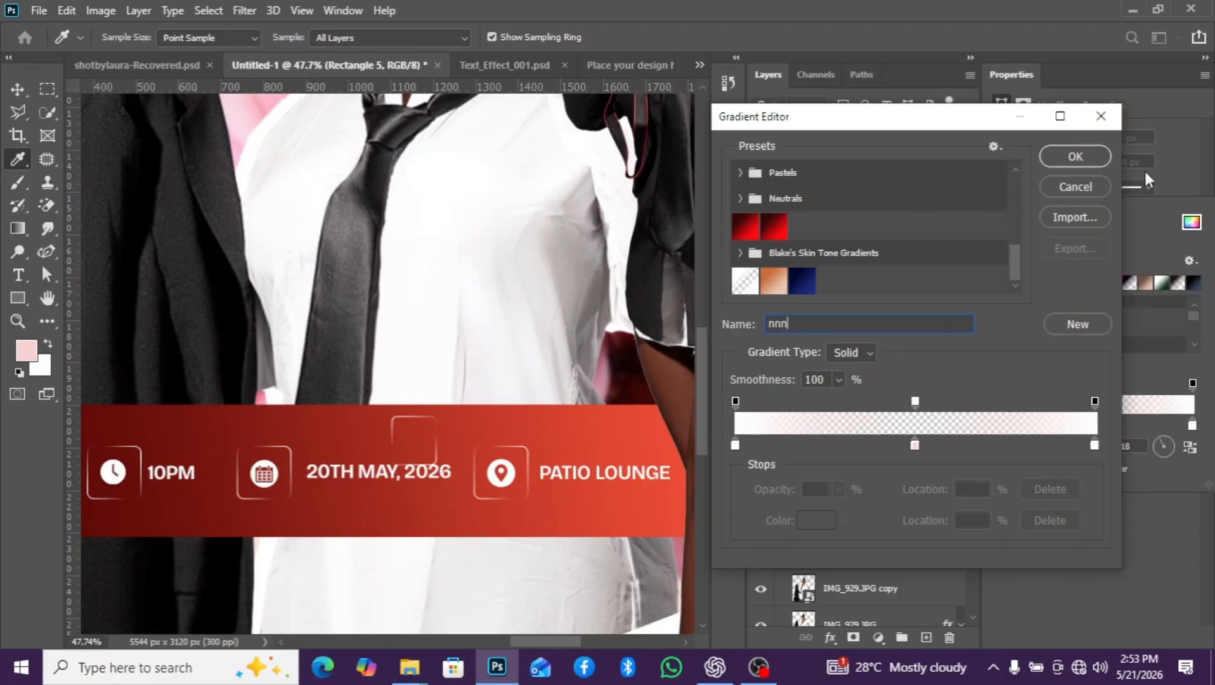
pyautogui.click(1101, 117)
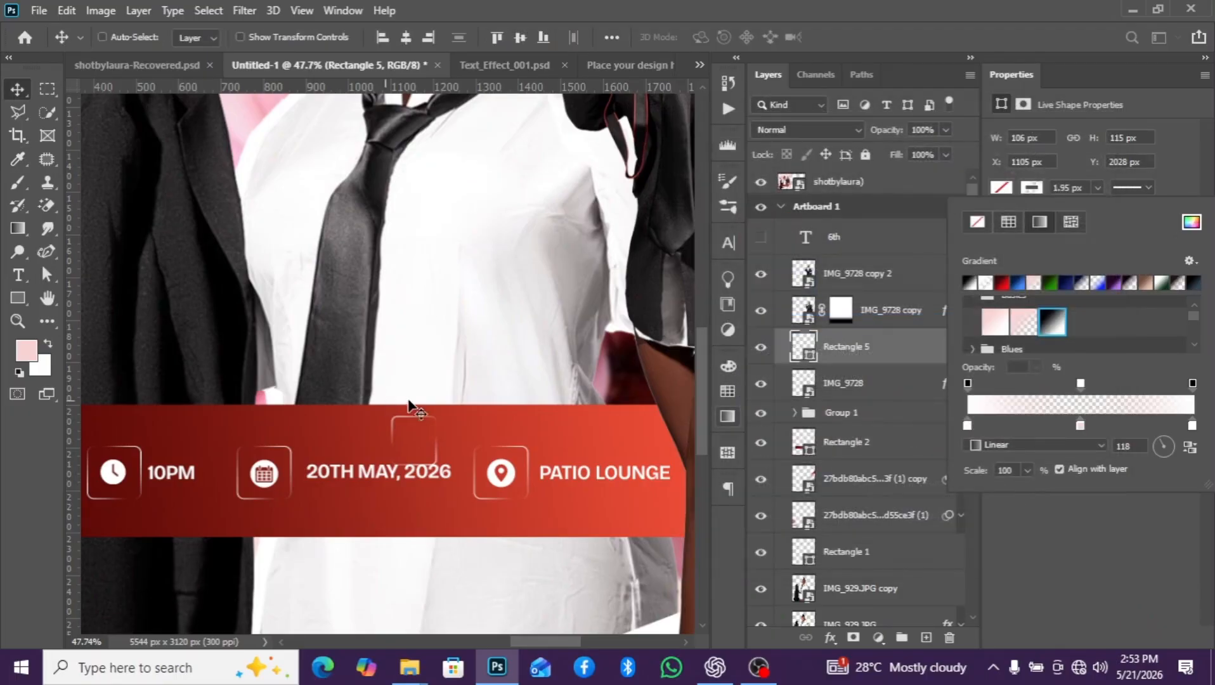
# - Delete the small demonstration rectangle, Rectangle 5, from the red banner
pyautogui.click(812, 387)
pyautogui.click(849, 383)
pyautogui.click(868, 355)
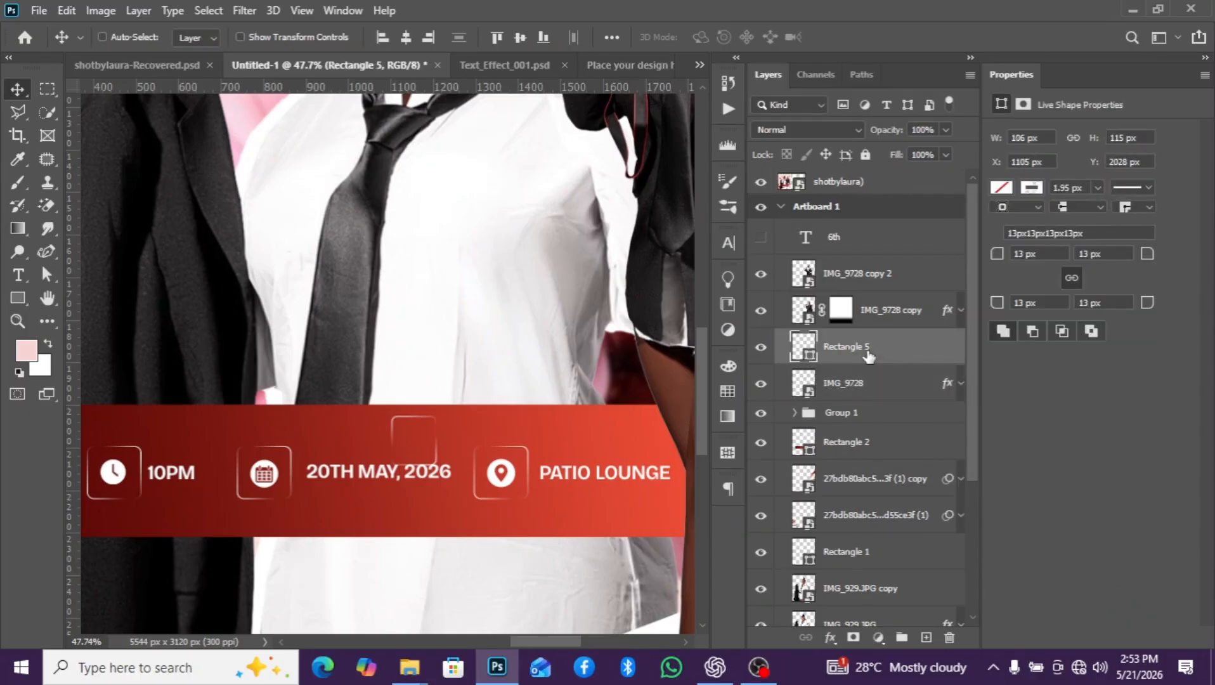
pyautogui.press('Delete')
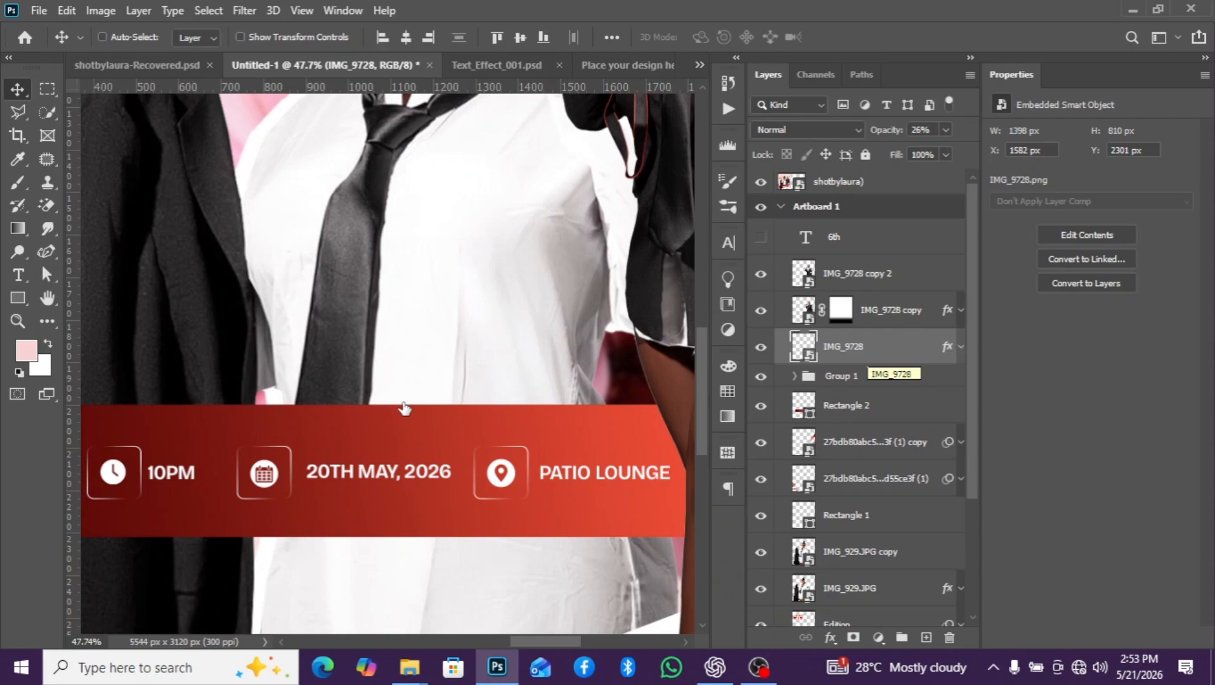
# - Place the glow image Shazim Creations Free HD PNG Exclusive Collections (116) from the anniversaryyy folder onto Artboard 1
pyautogui.scroll(-5, 404, 408)
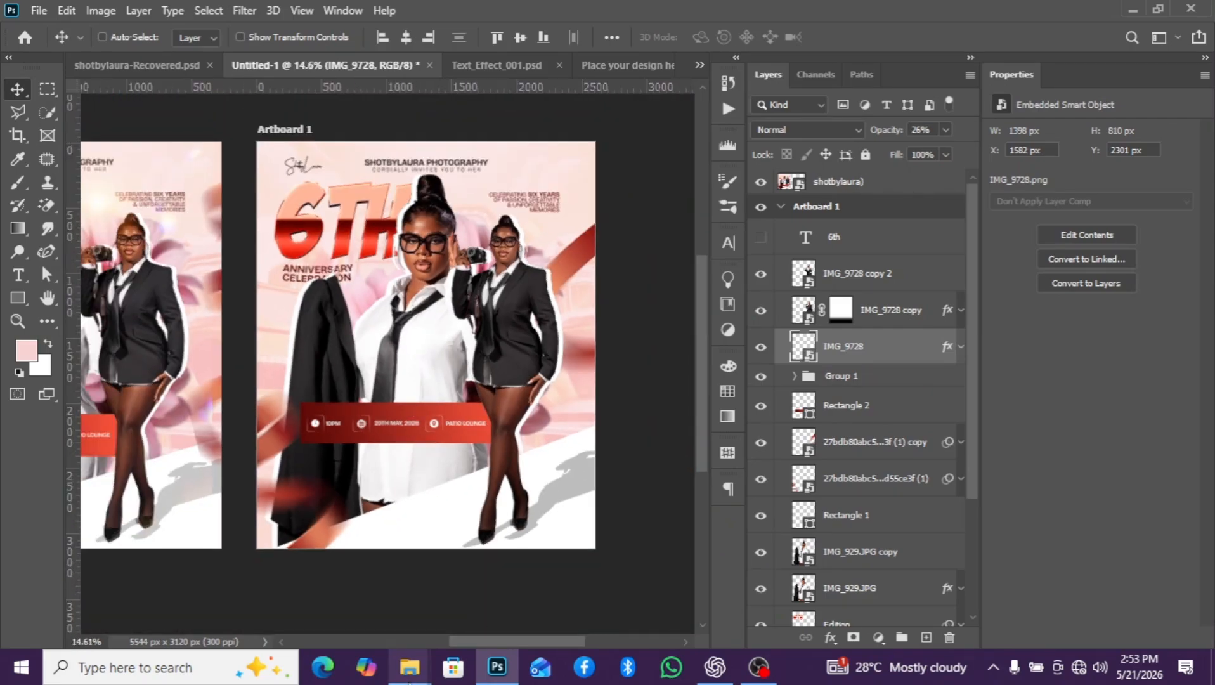
pyautogui.moveTo(409, 667)
pyautogui.click(301, 606)
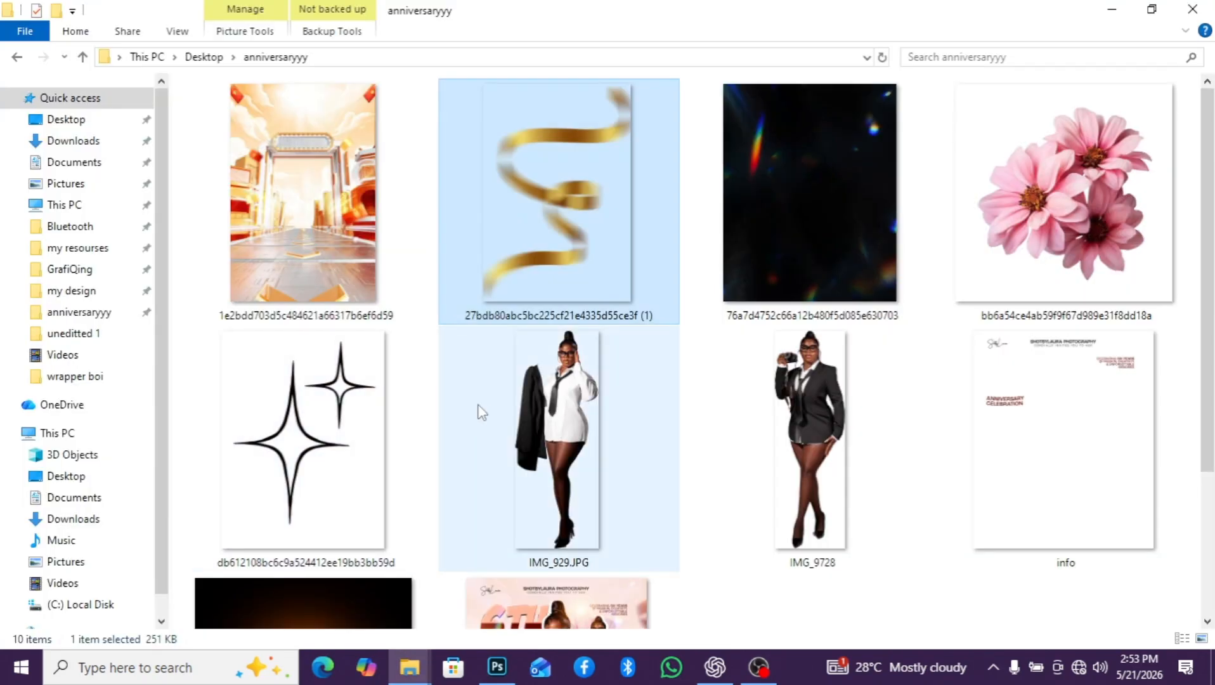
pyautogui.scroll(-3, 673, 406)
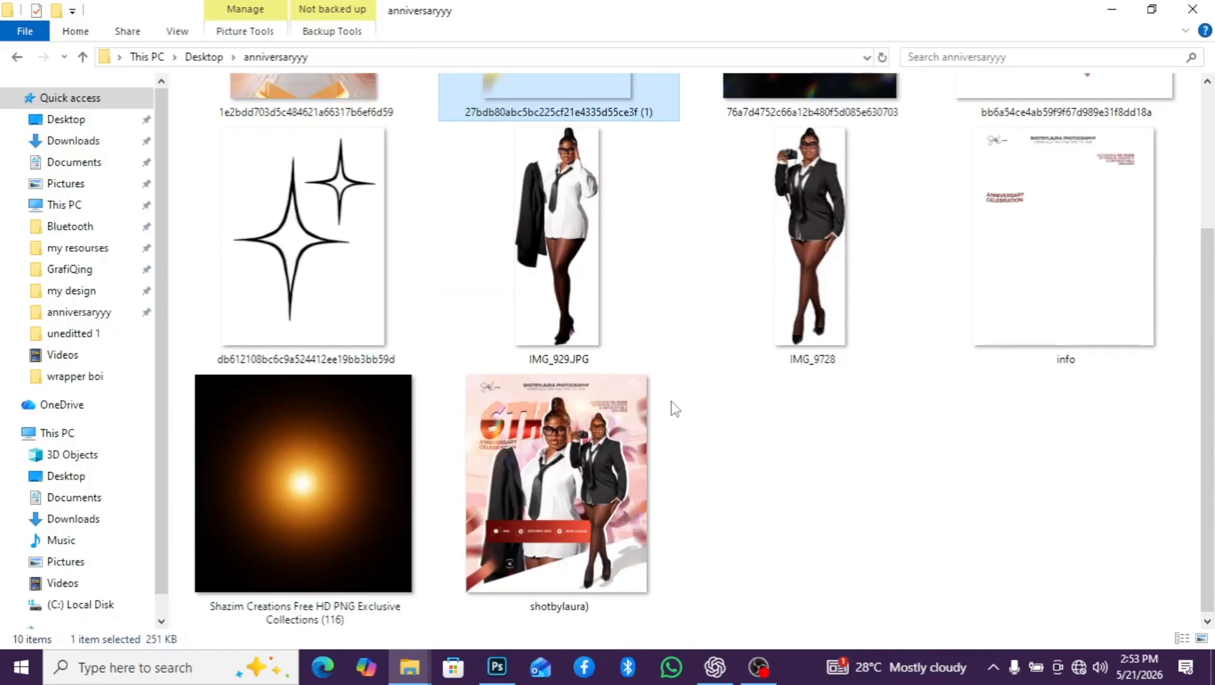
pyautogui.scroll(3, 486, 426)
pyautogui.scroll(-3, 349, 484)
pyautogui.moveTo(349, 486); pyautogui.dragTo(489, 334)
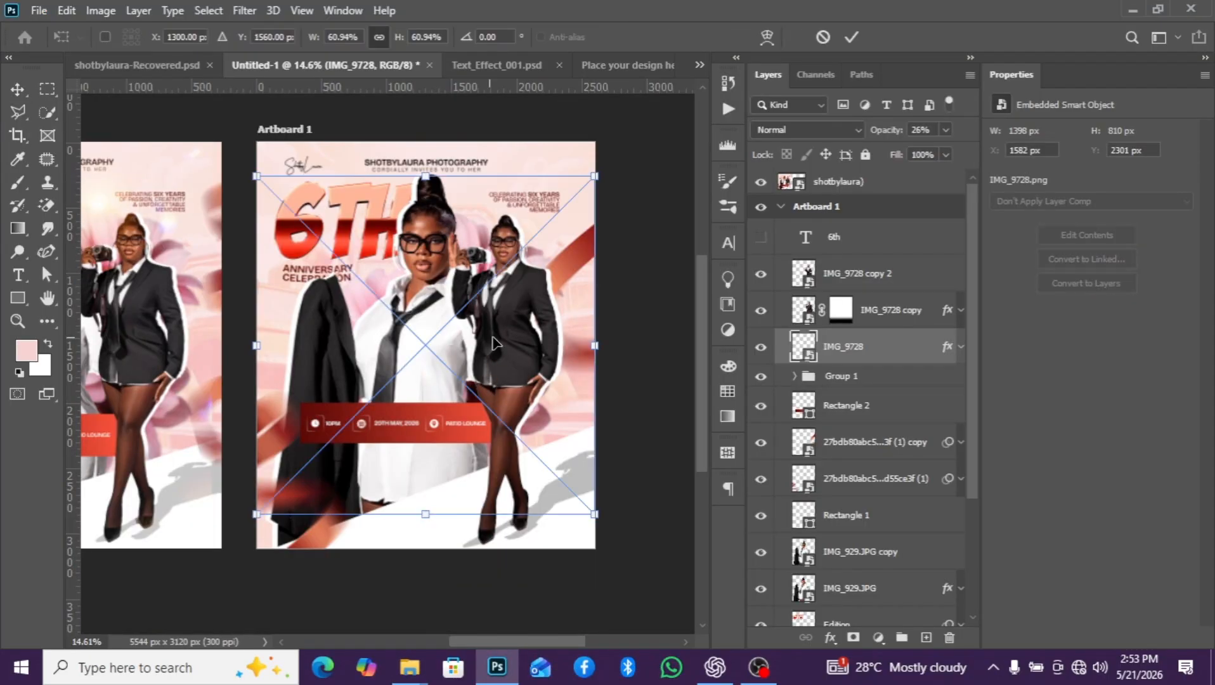
pyautogui.press('Return')
# - Set the glow layer's blend mode to Screen and move it above the IMG_9728 copy 2 layer
pyautogui.click(805, 129)
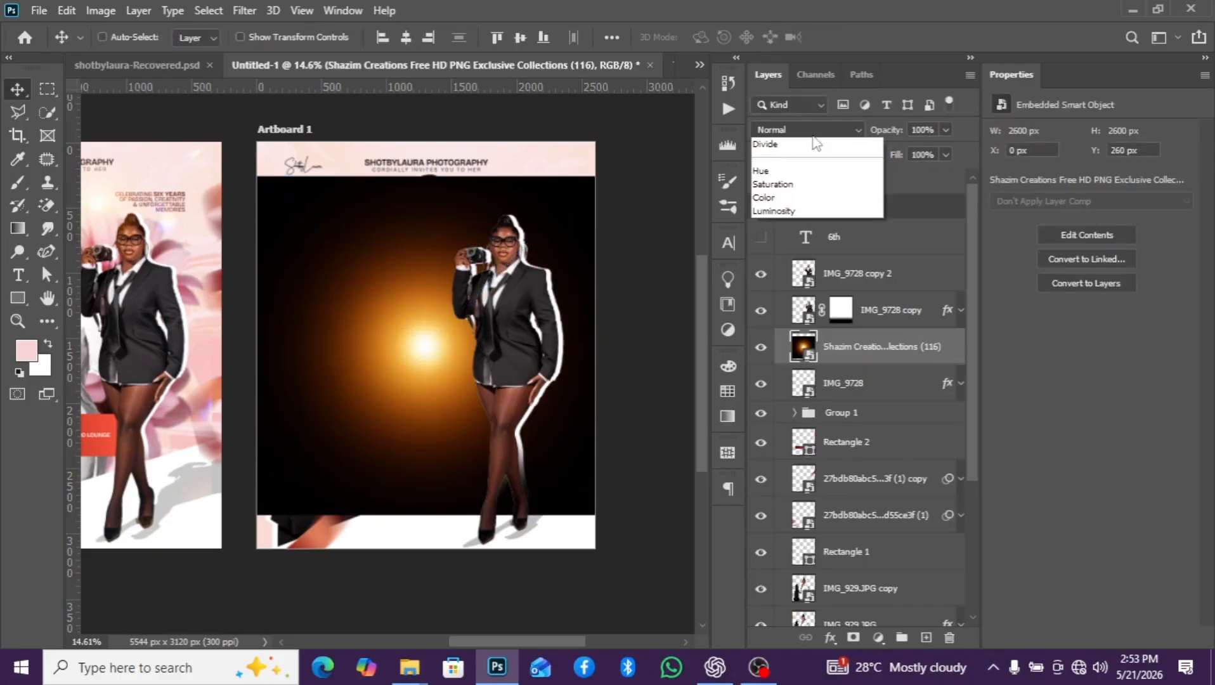
pyautogui.click(796, 279)
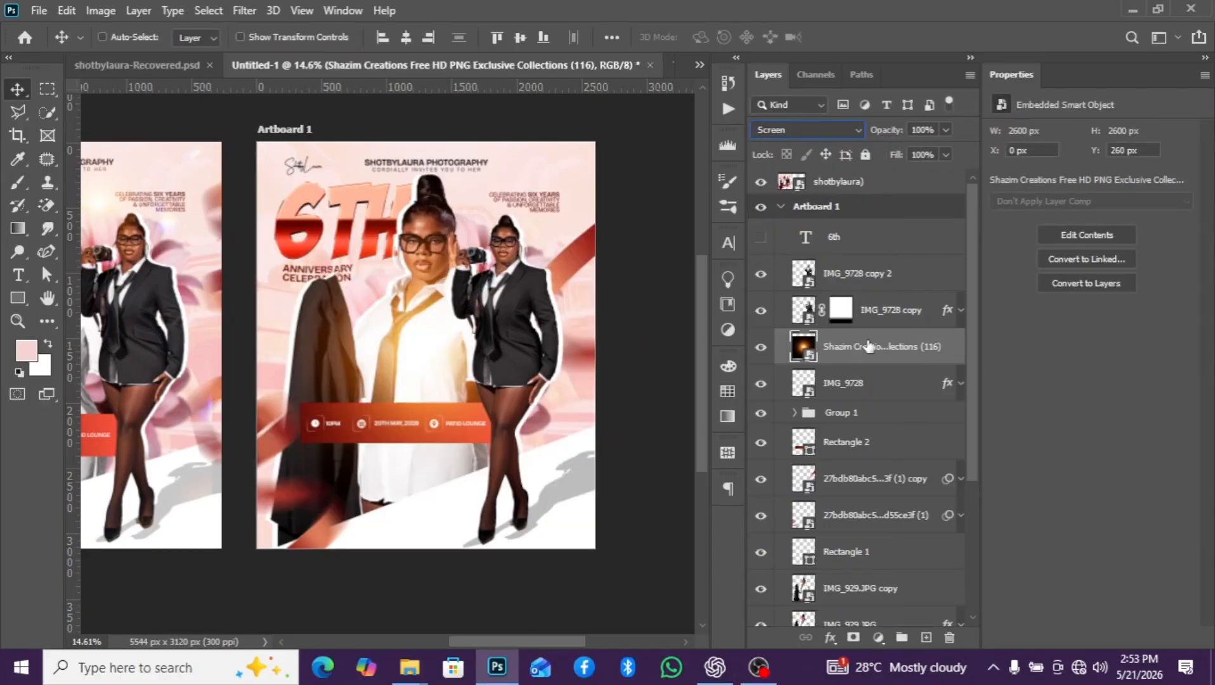
pyautogui.moveTo(895, 346); pyautogui.dragTo(887, 255)
# - Scale the glow down to about 27.36% and position it between the heads of the two figures
pyautogui.moveTo(488, 330); pyautogui.dragTo(527, 232)
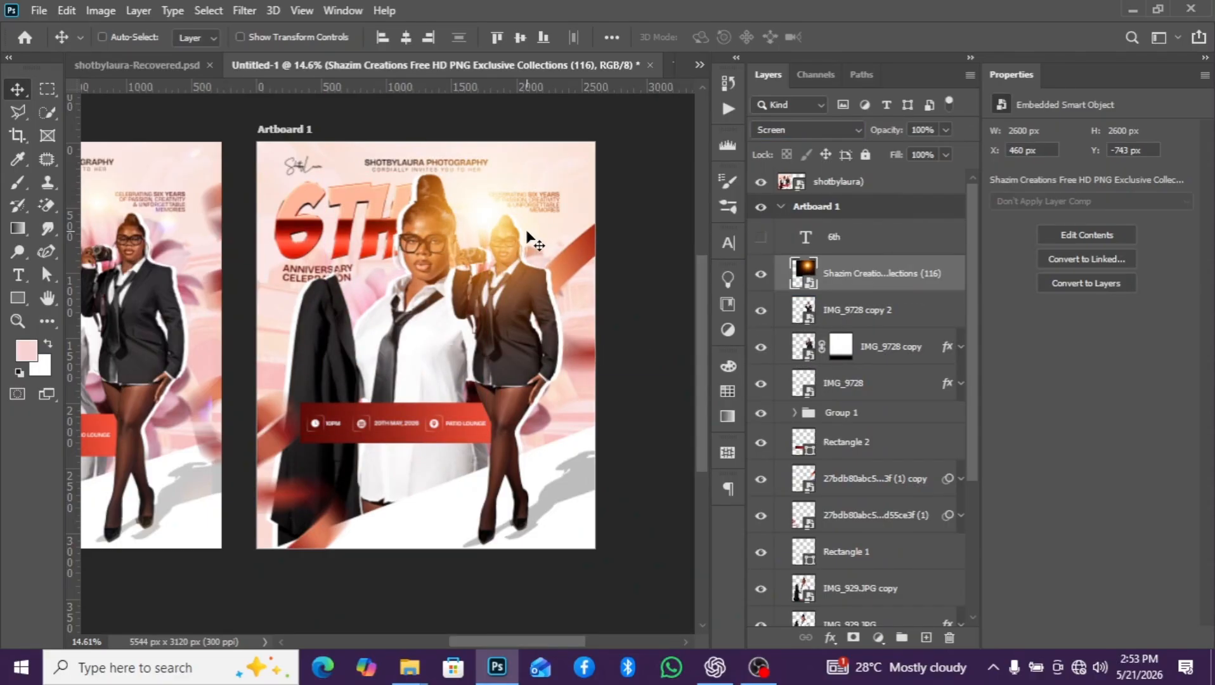
pyautogui.hotkey('ctrl', 't')
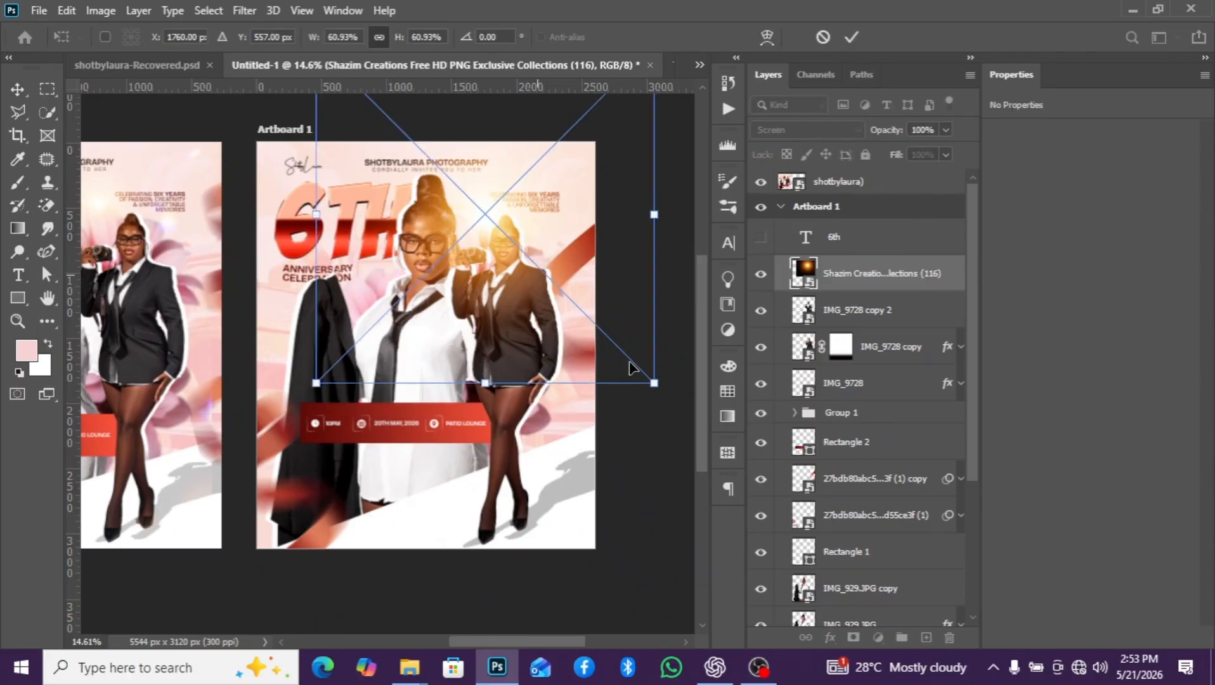
pyautogui.moveTo(656, 384); pyautogui.dragTo(407, 255)
pyautogui.moveTo(395, 173); pyautogui.dragTo(477, 265)
pyautogui.press('Return')
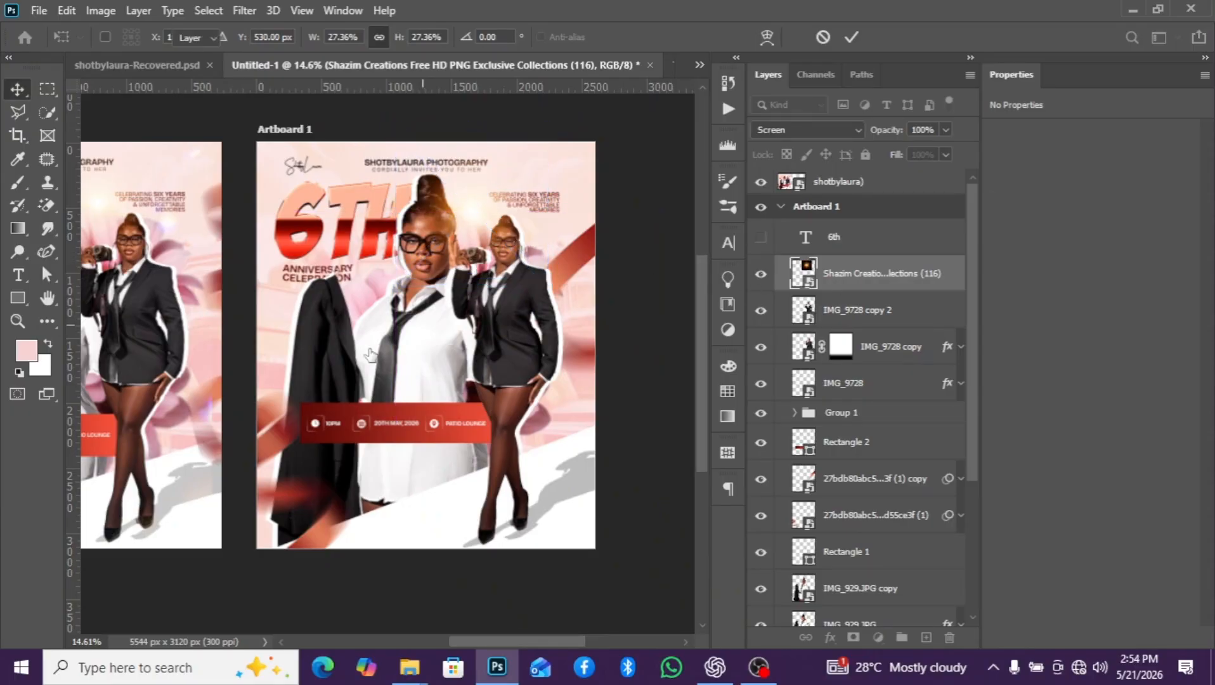
pyautogui.scroll(-2, 181, 302)
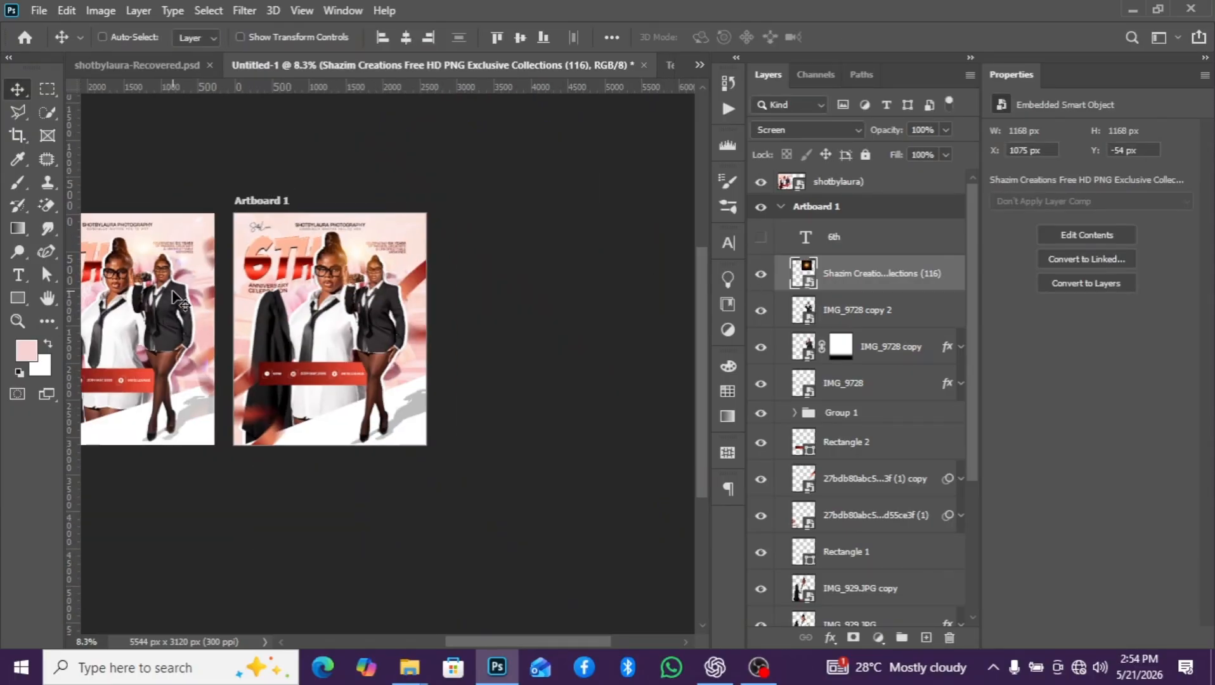
pyautogui.scroll(3, 155, 266)
pyautogui.scroll(-3, 596, 317)
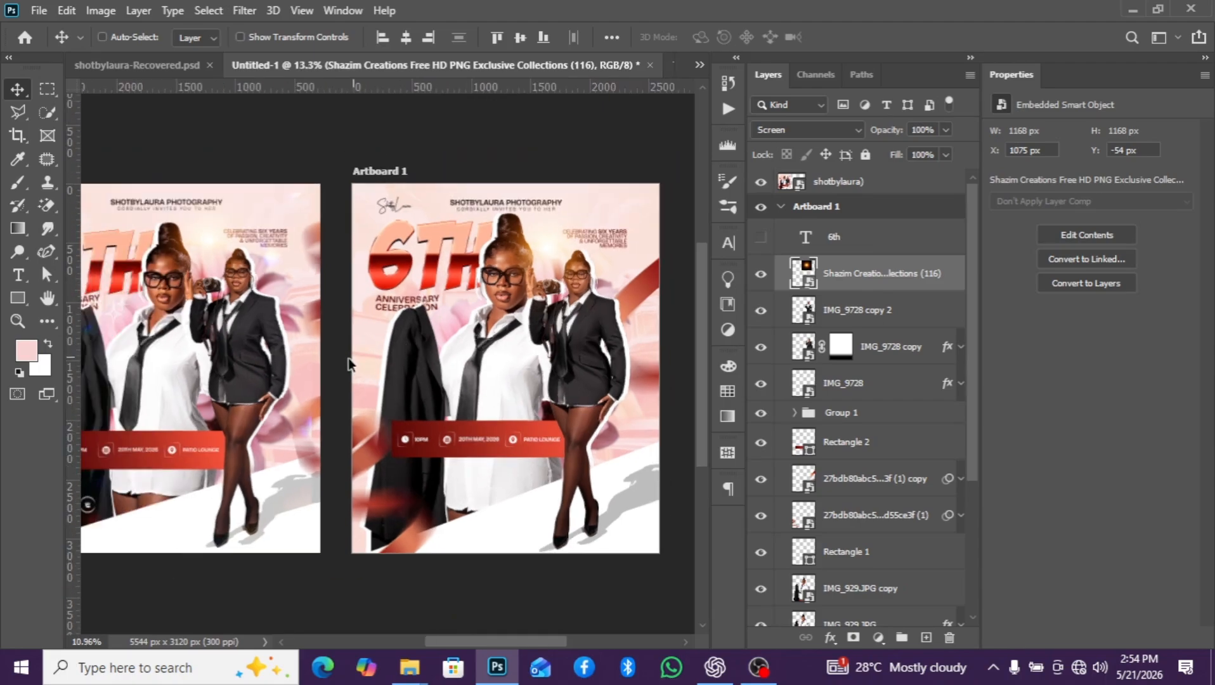
# - Duplicate the Shazim Creations glow layer and move the copy to the left side of Artboard 1, beside the anniversary title
pyautogui.scroll(3, 158, 374)
pyautogui.scroll(1, 158, 374)
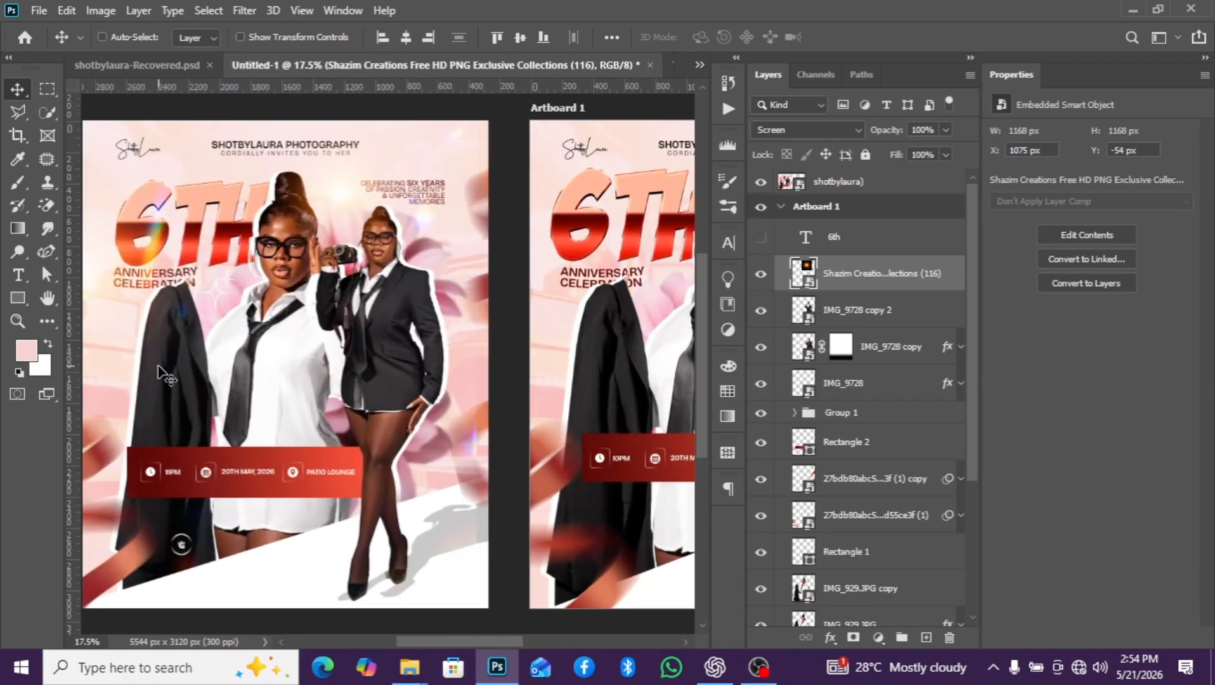
pyautogui.scroll(-2, 159, 368)
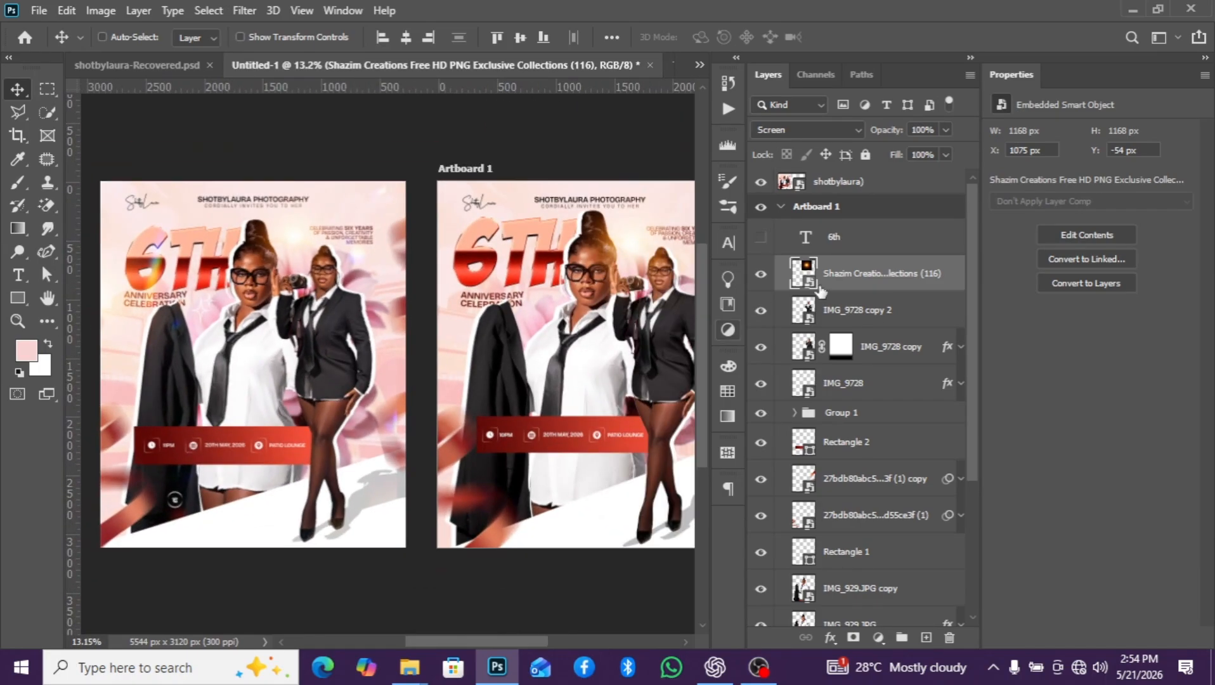
pyautogui.hotkey('ctrl', 'j')
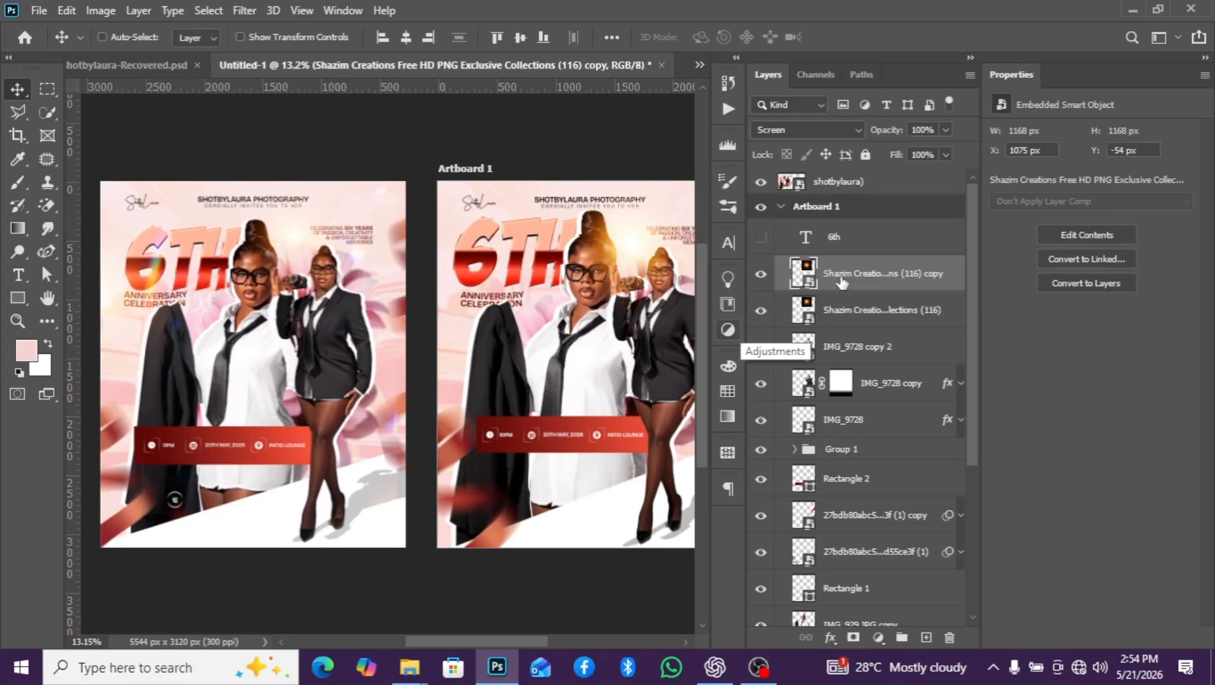
pyautogui.moveTo(576, 264); pyautogui.dragTo(536, 295)
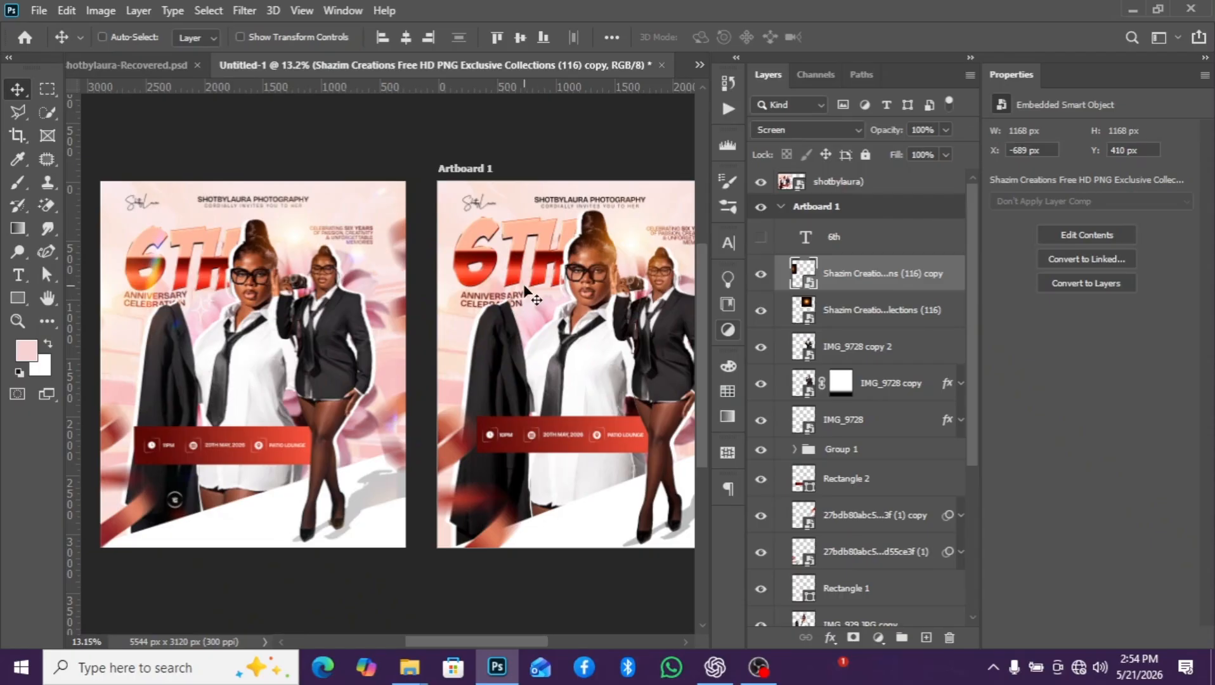
# - Enlarge the copied glow to about 1646 x 1646 px and shift it farther past the artboard's left edge
pyautogui.hotkey('ctrl', 't')
pyautogui.moveTo(497, 237); pyautogui.dragTo(566, 200)
pyautogui.moveTo(496, 271); pyautogui.dragTo(449, 312)
pyautogui.press('Return')
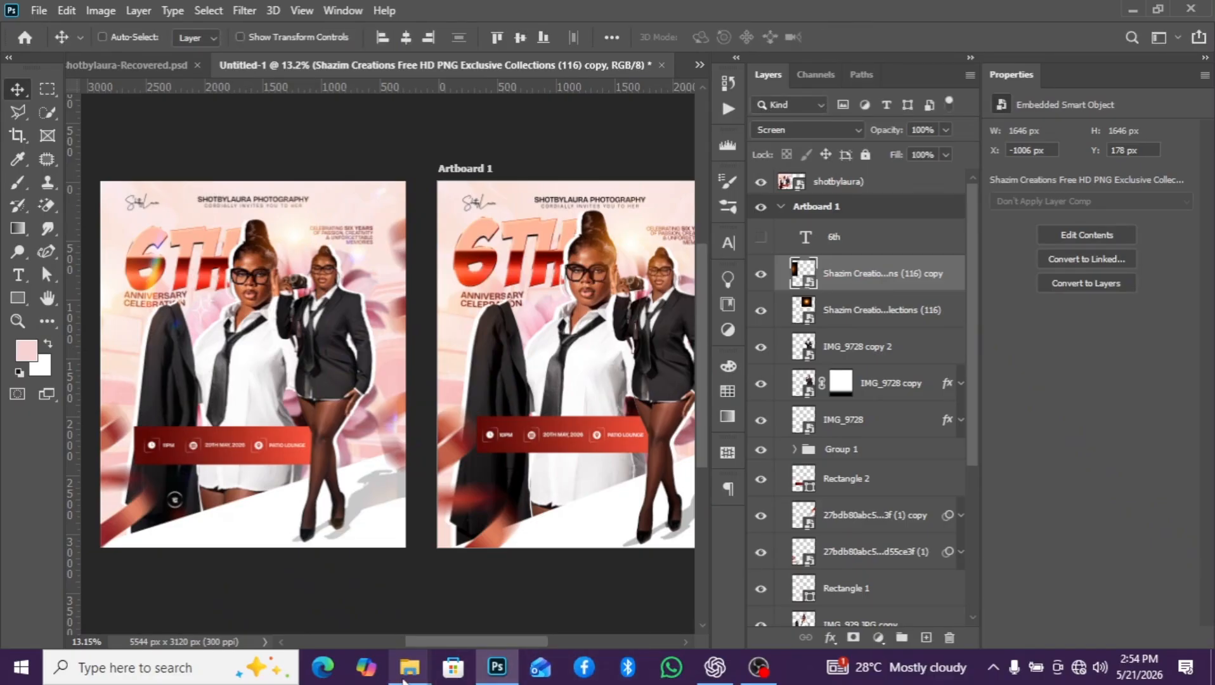
# - Place the rainbow light-leak image 76a7d4752c66a12b480f5d085e630703 from the anniversaryyy folder onto Artboard 1
pyautogui.moveTo(409, 672)
pyautogui.click(357, 585)
pyautogui.scroll(3, 356, 585)
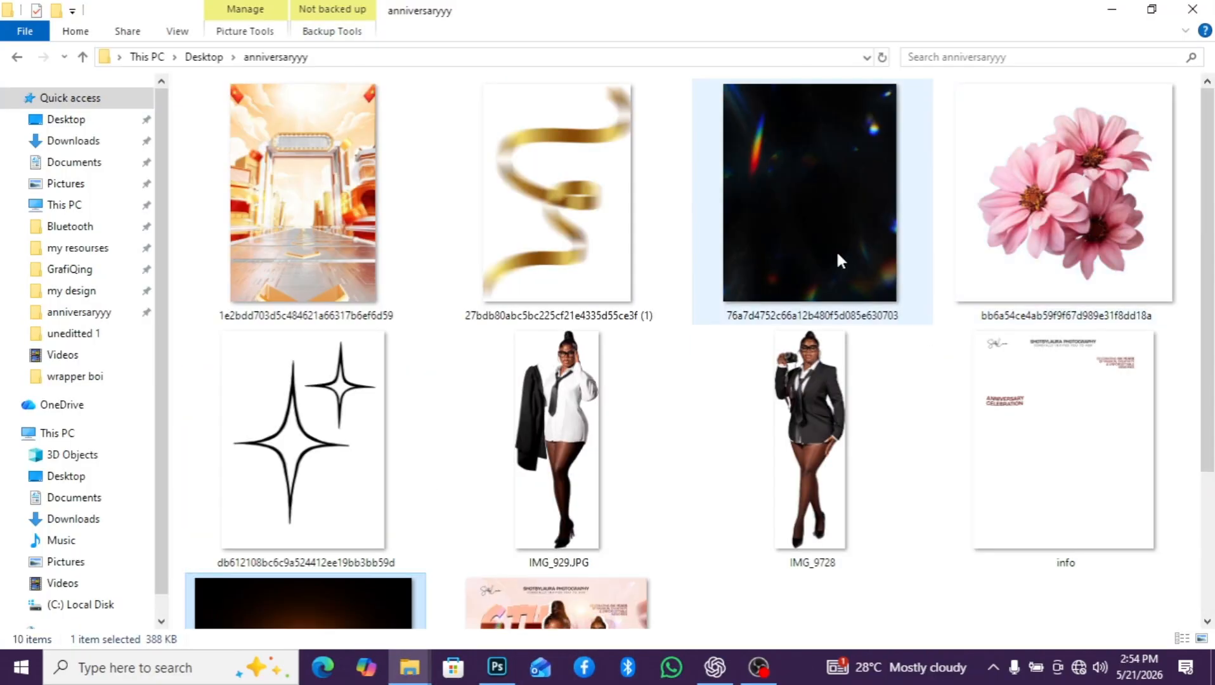
pyautogui.moveTo(837, 249); pyautogui.dragTo(493, 583)
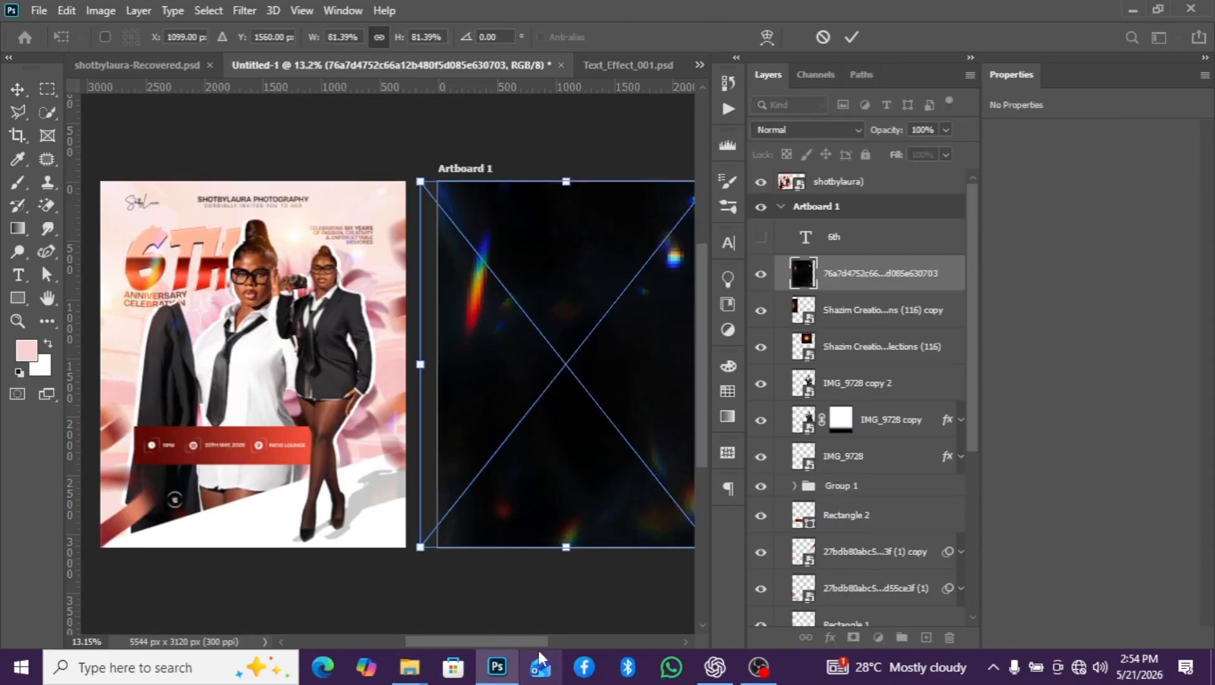
# - Center the light-leak image over Artboard 1 and scale it to about 86.74% so it covers the whole artboard
pyautogui.moveTo(537, 642); pyautogui.dragTo(564, 638)
pyautogui.moveTo(528, 480); pyautogui.dragTo(330, 373)
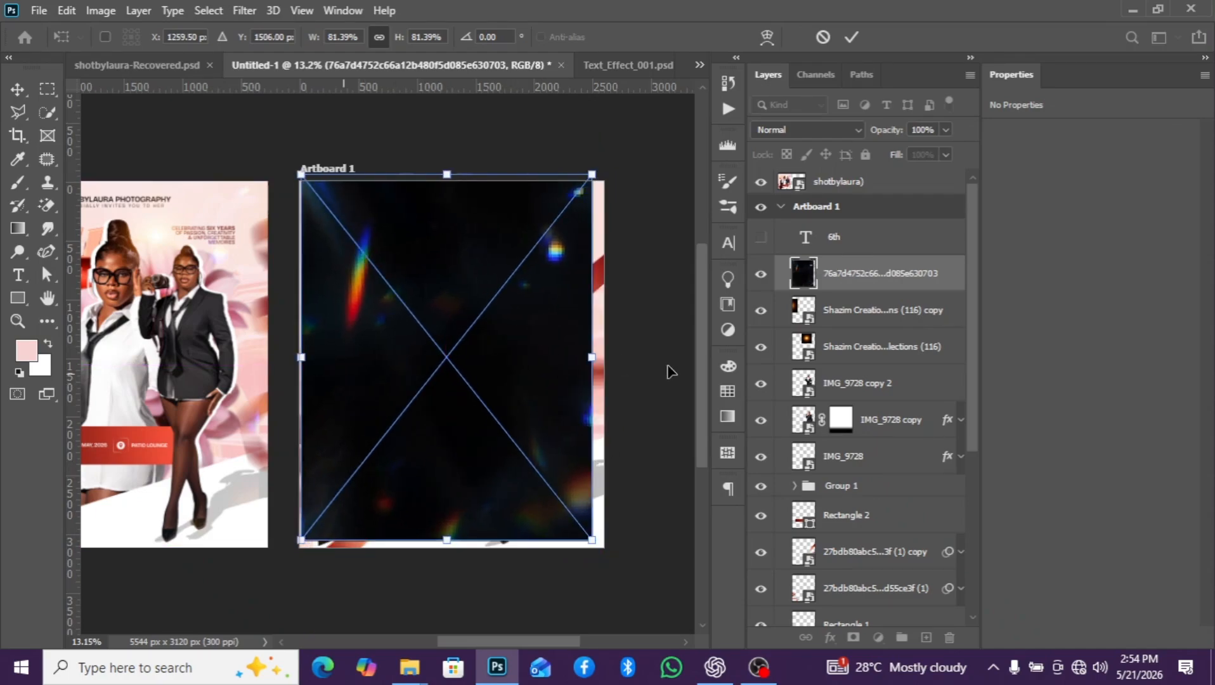
pyautogui.moveTo(595, 353); pyautogui.dragTo(604, 354)
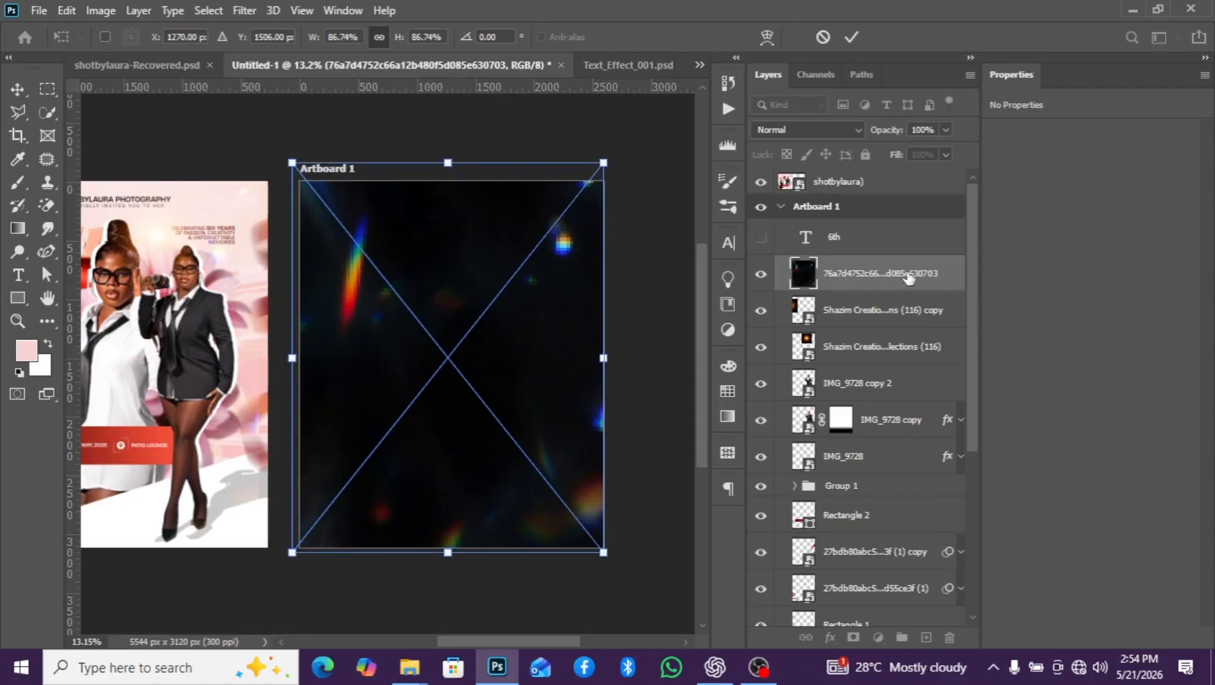
pyautogui.press('Return')
# - Set the light-leak layer's blend mode to Screen and compare the artboard with the reference flyer
pyautogui.click(831, 130)
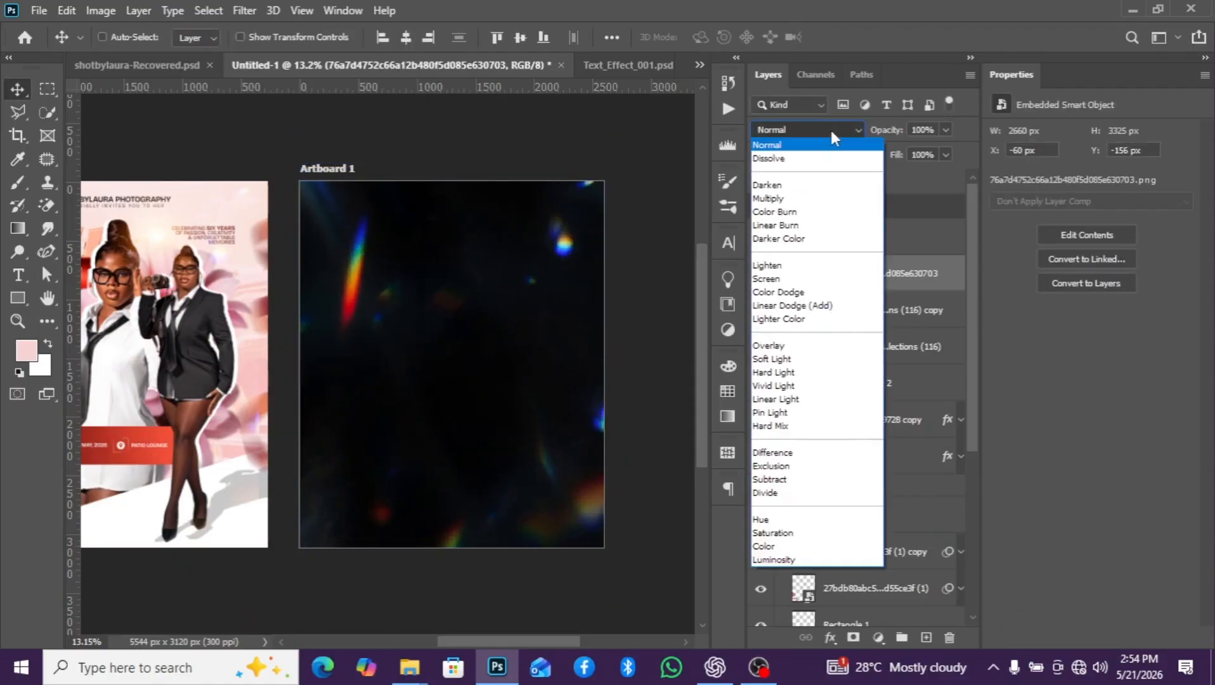
pyautogui.click(782, 279)
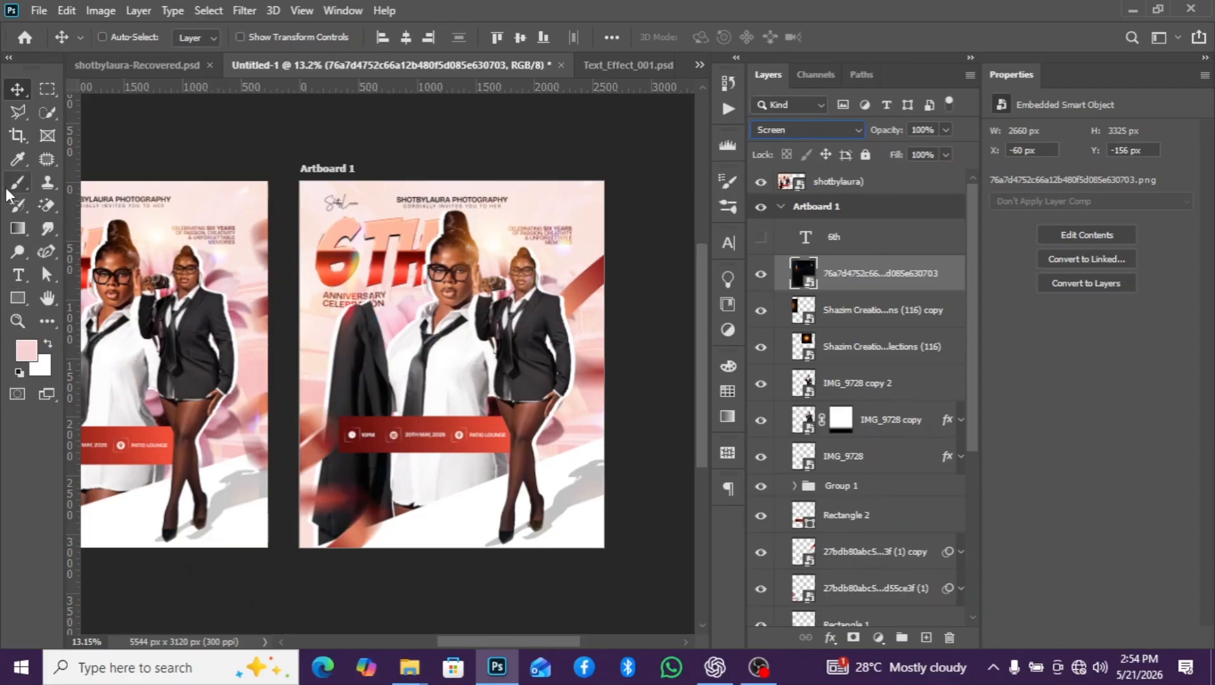
pyautogui.click(17, 320)
pyautogui.scroll(-3, 504, 359)
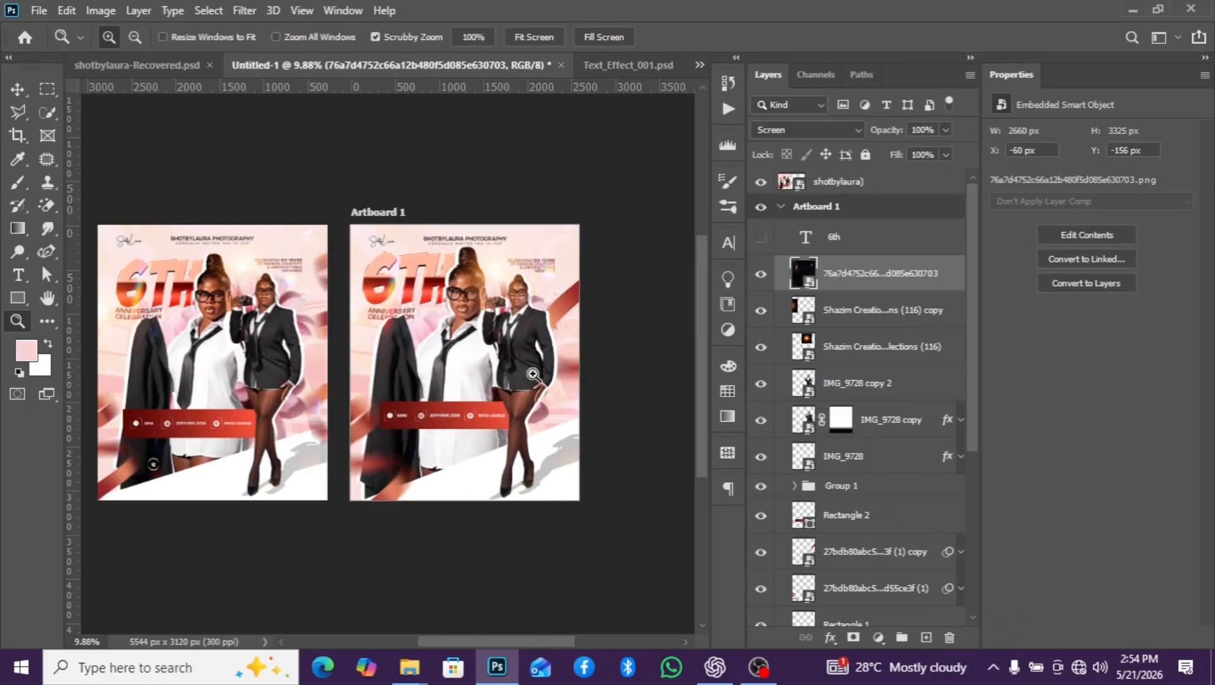
pyautogui.scroll(3, 524, 378)
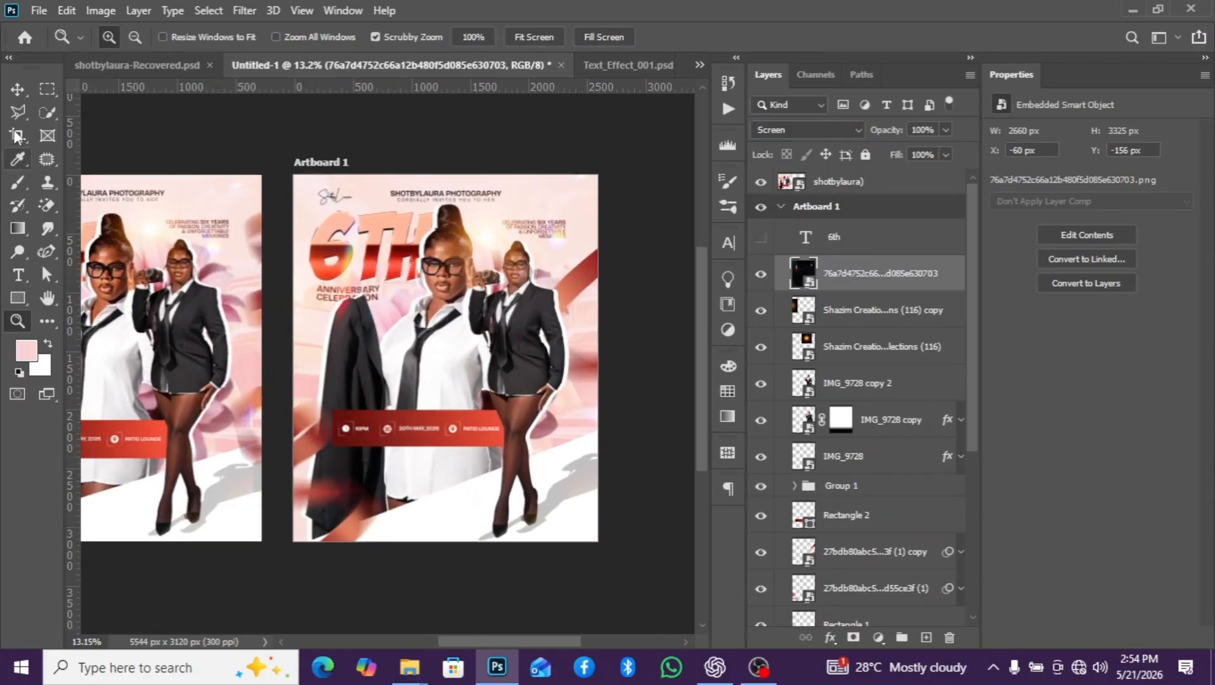
pyautogui.click(17, 89)
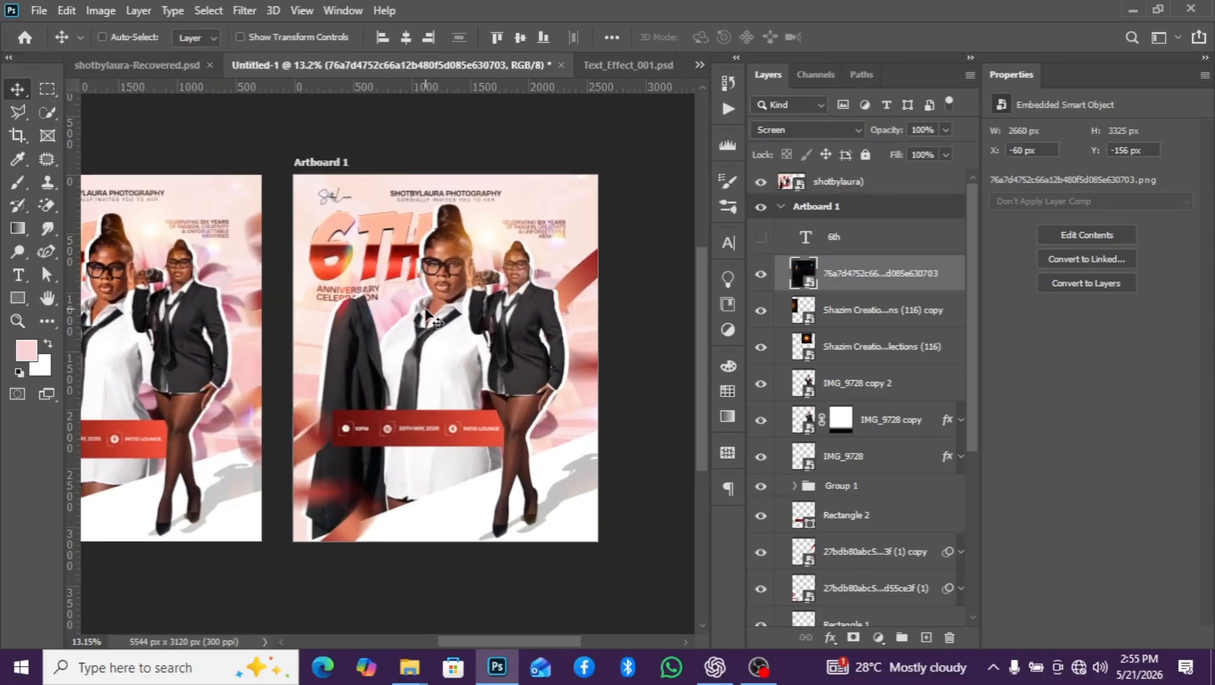